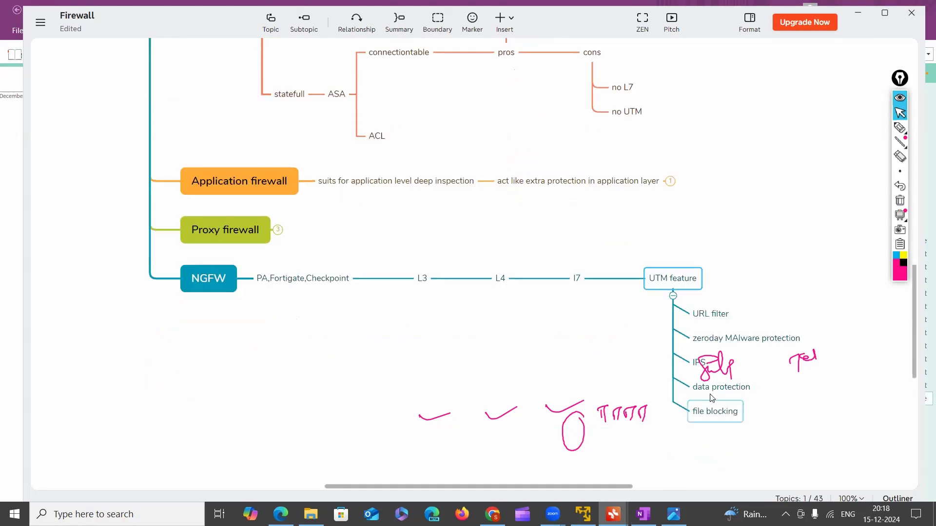
# Clear the existing ink, then circle the IPS item under UTM feature and add strokes beside it with the pen
pyautogui.click(900, 202)
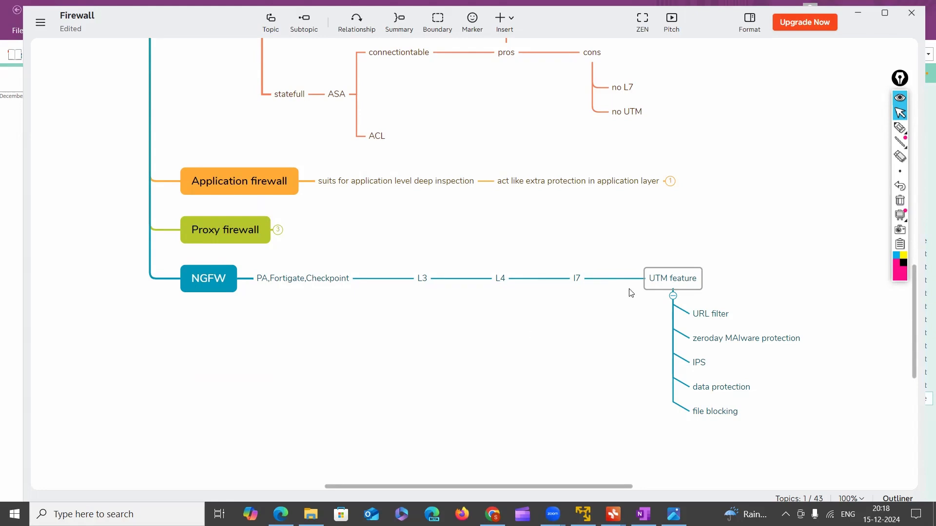
pyautogui.click(900, 128)
pyautogui.moveTo(696, 359)
pyautogui.mouseDown()
pyautogui.moveTo(700, 367)
pyautogui.moveTo(740, 362)
pyautogui.mouseUp()
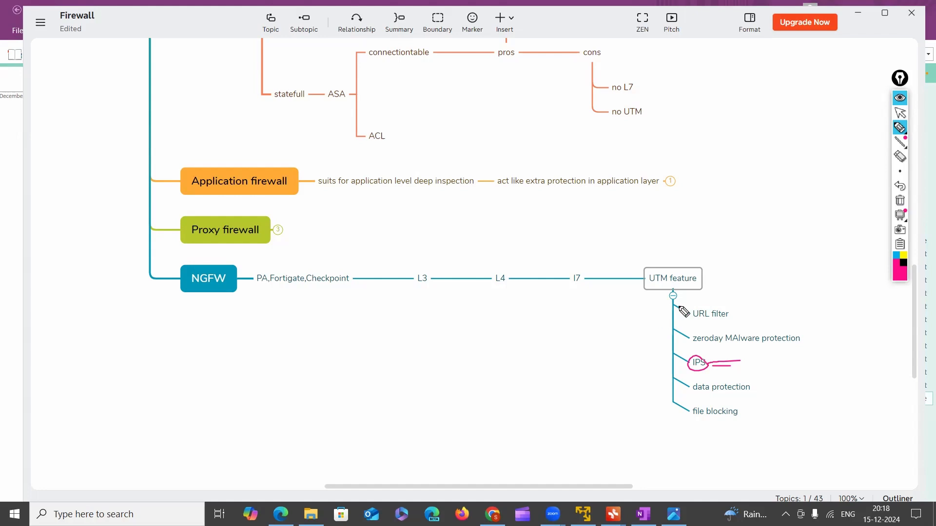
# Annotate the NGFW branch: arrow and circle on NGFW, box around PA,Fortigate,Checkpoint, and ticks at L3, L4, I7 and UTM feature
pyautogui.moveTo(225, 329)
pyautogui.mouseDown()
pyautogui.moveTo(222, 298)
pyautogui.moveTo(228, 313)
pyautogui.mouseUp()
pyautogui.moveTo(217, 265)
pyautogui.mouseDown()
pyautogui.moveTo(190, 267)
pyautogui.moveTo(195, 295)
pyautogui.moveTo(234, 275)
pyautogui.moveTo(216, 266)
pyautogui.moveTo(266, 286)
pyautogui.moveTo(351, 291)
pyautogui.moveTo(354, 270)
pyautogui.moveTo(270, 266)
pyautogui.moveTo(253, 286)
pyautogui.mouseUp()
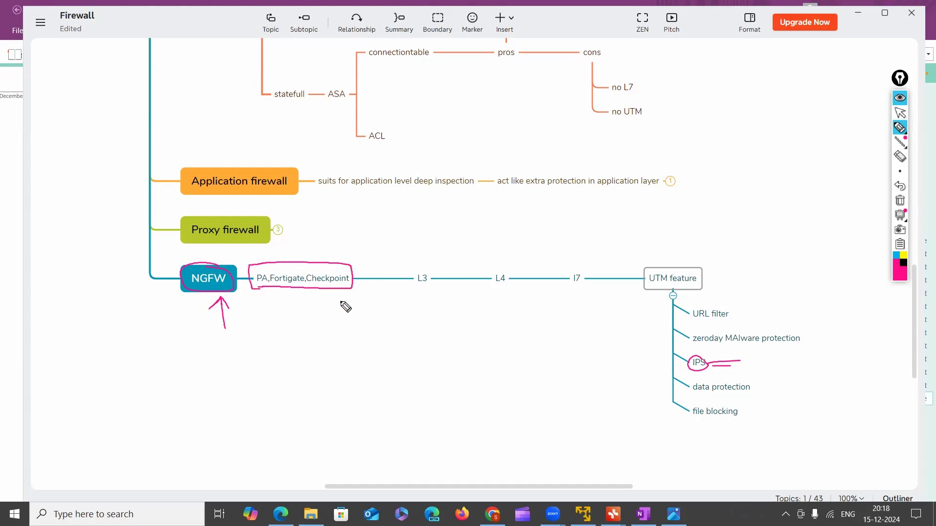
pyautogui.moveTo(428, 263); pyautogui.dragTo(520, 271)
pyautogui.moveTo(577, 266); pyautogui.dragTo(600, 273)
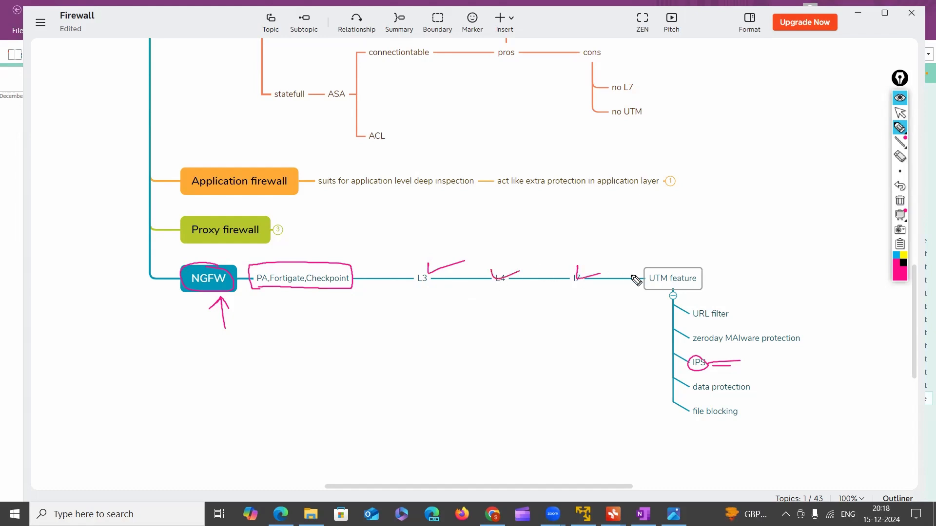
pyautogui.moveTo(705, 282)
pyautogui.mouseDown()
pyautogui.moveTo(711, 296)
pyautogui.moveTo(752, 295)
pyautogui.mouseUp()
# Return to the pointer, clear all ink, and review the packet filtering part of the Traditional branch
pyautogui.click(900, 112)
pyautogui.scroll(10, 418, 105)
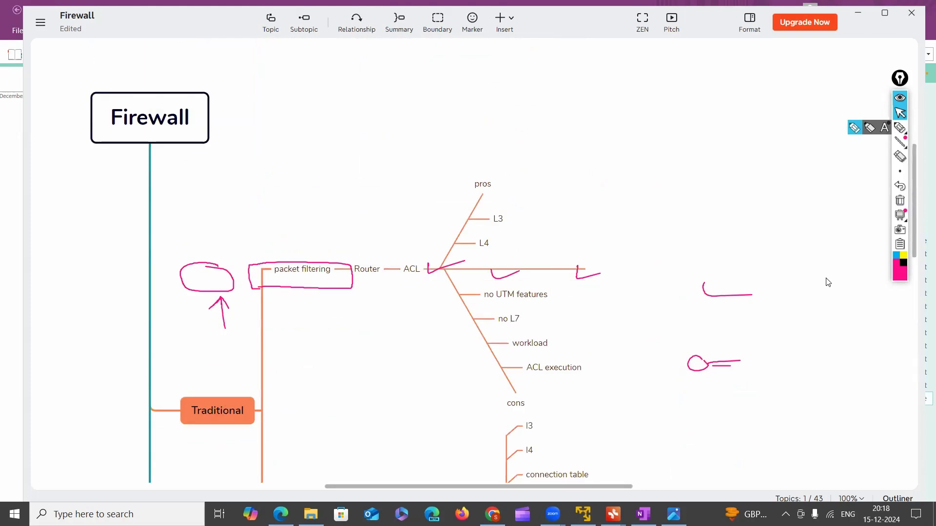
pyautogui.click(898, 207)
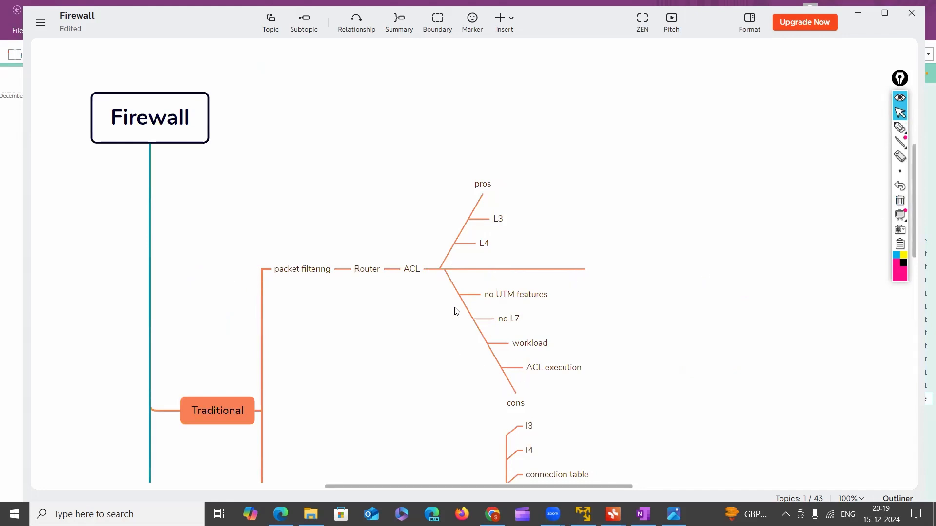
pyautogui.scroll(-2, 569, 342)
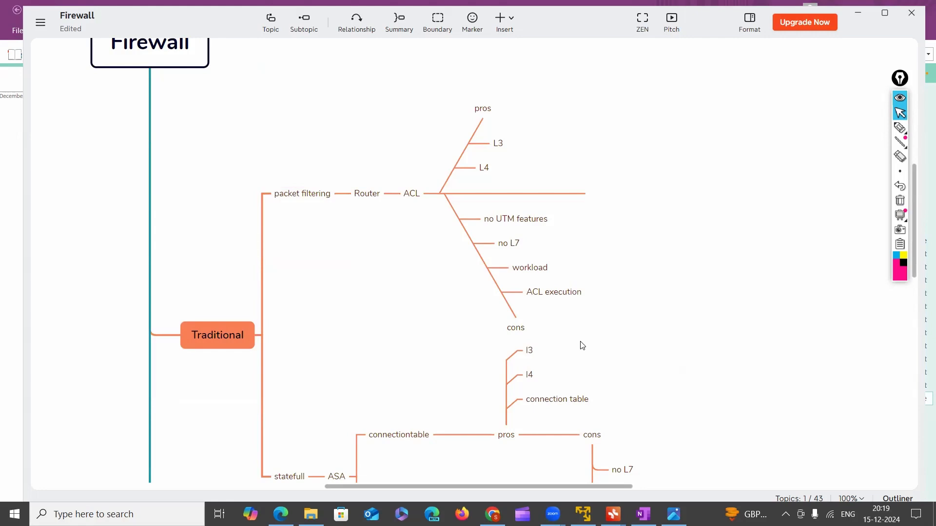
pyautogui.scroll(2, 576, 209)
pyautogui.scroll(2, 575, 209)
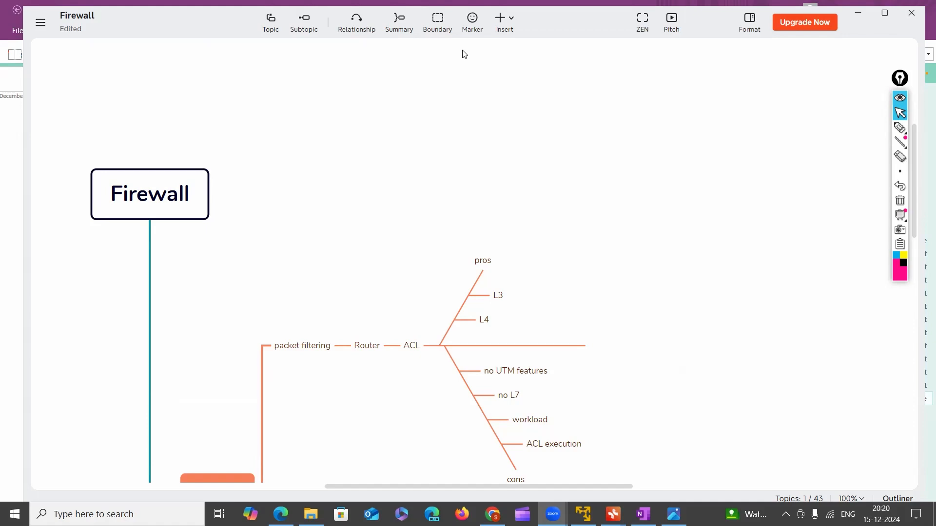
# Switch to the PNETLab topology open in Chrome
pyautogui.moveTo(643, 514)
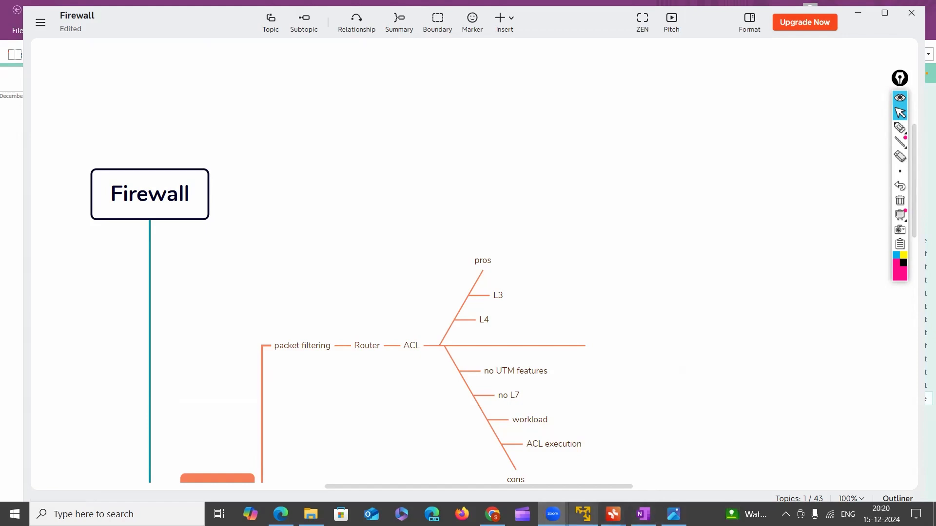
pyautogui.moveTo(583, 514)
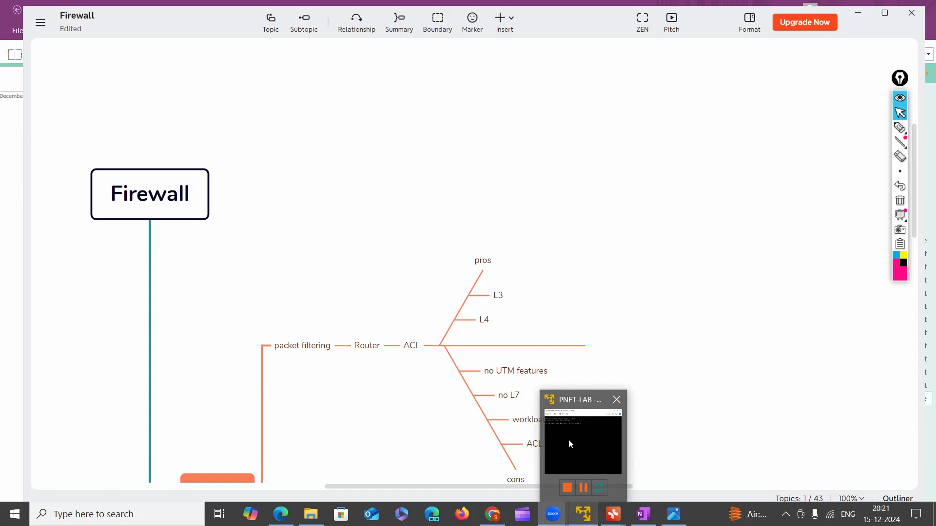
pyautogui.moveTo(613, 514)
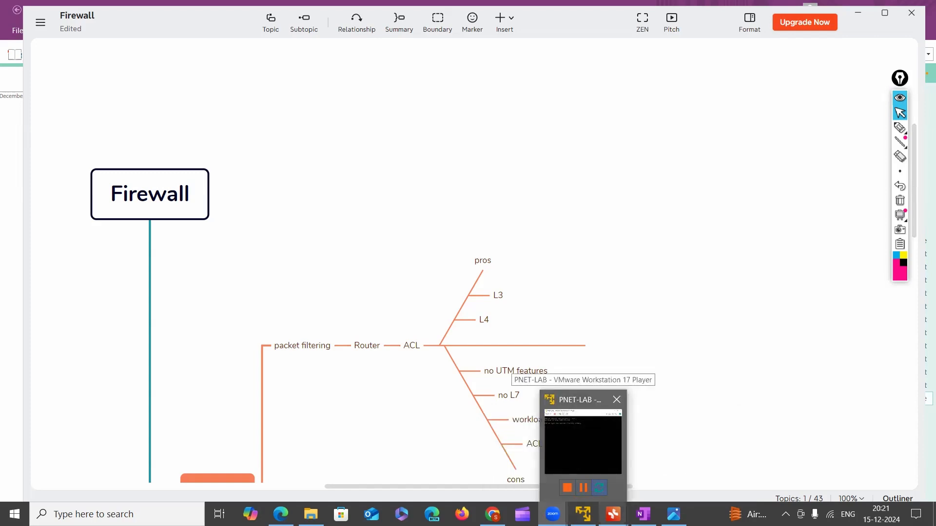
pyautogui.click(493, 459)
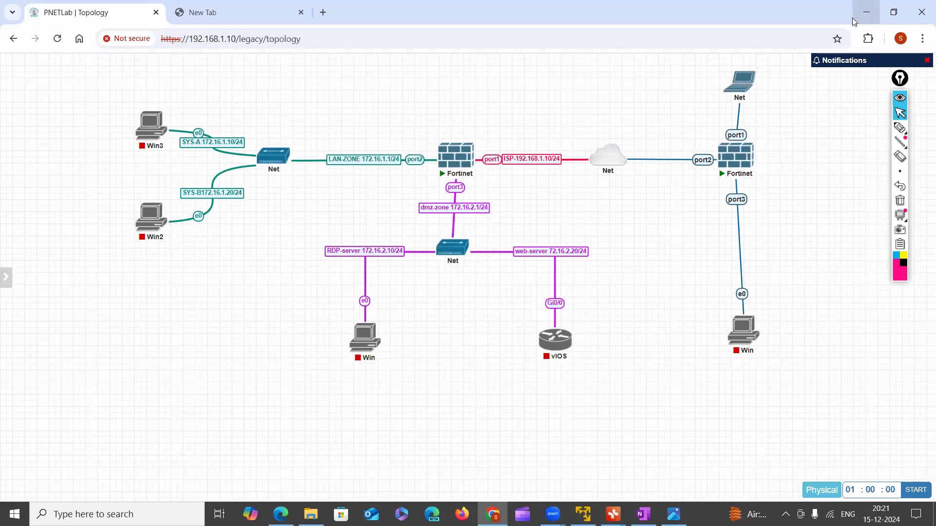
# Collapse the annotation toolbar and point out the Fortinet firewall linked by port3 to the Win host, selecting each node in turn
pyautogui.click(901, 81)
pyautogui.moveTo(682, 123); pyautogui.dragTo(774, 186)
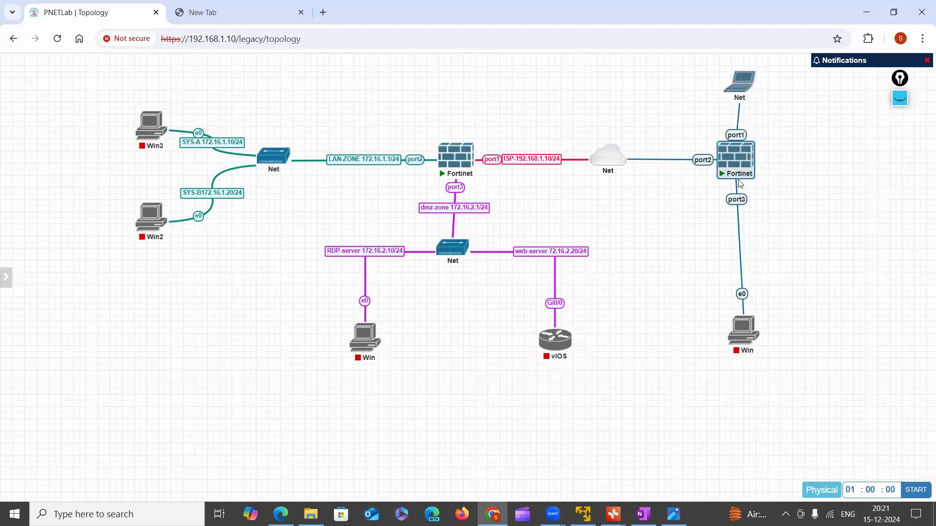
pyautogui.click(742, 336)
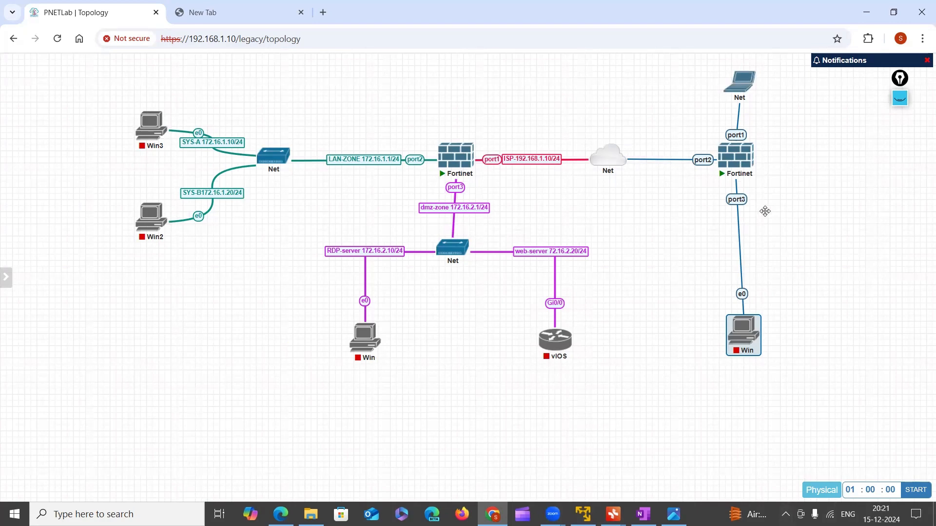
pyautogui.moveTo(687, 129); pyautogui.dragTo(786, 184)
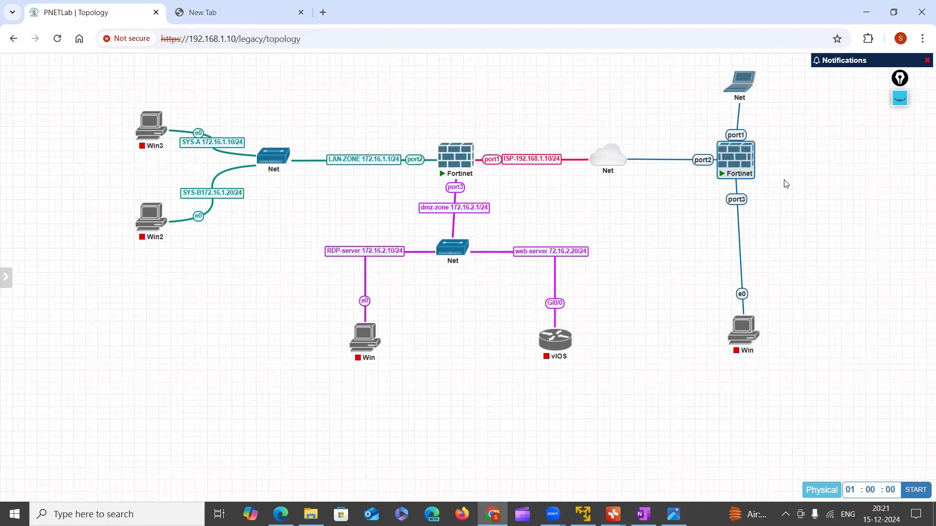
pyautogui.moveTo(750, 166)
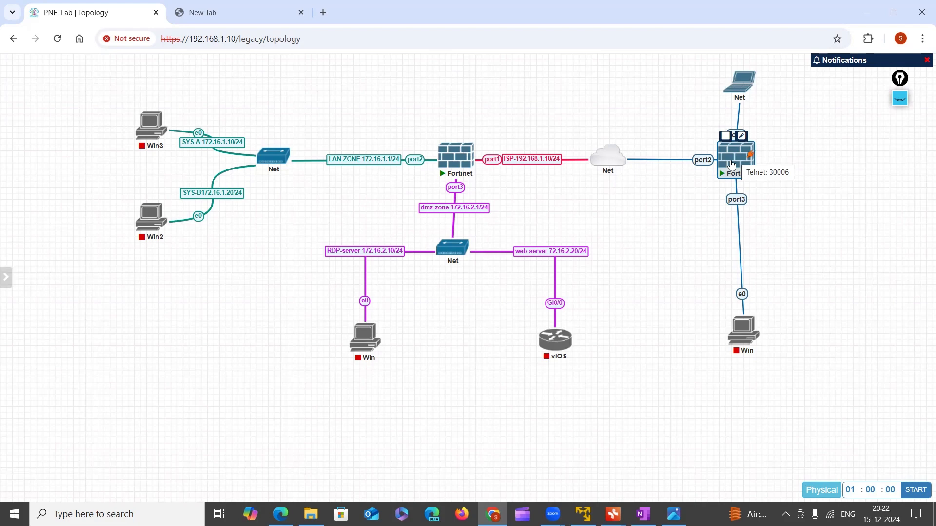
# Expand the annotation toolbar again and switch to the Expiry Date page in OneNote
pyautogui.click(897, 103)
pyautogui.click(900, 127)
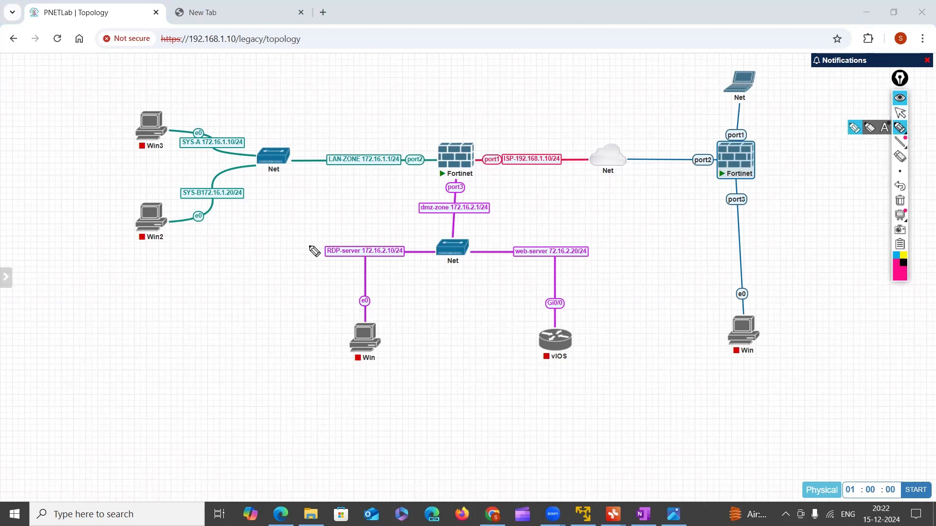
pyautogui.click(900, 113)
pyautogui.moveTo(643, 515)
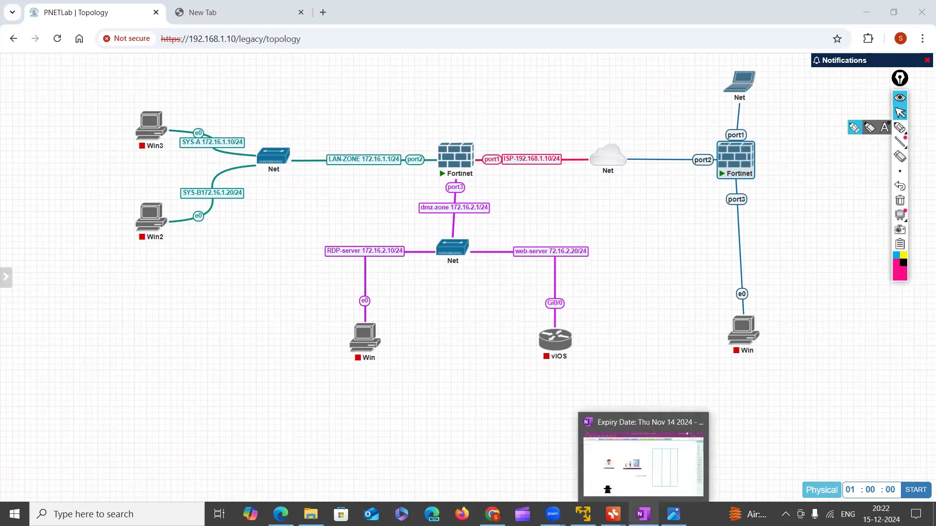
pyautogui.click(641, 481)
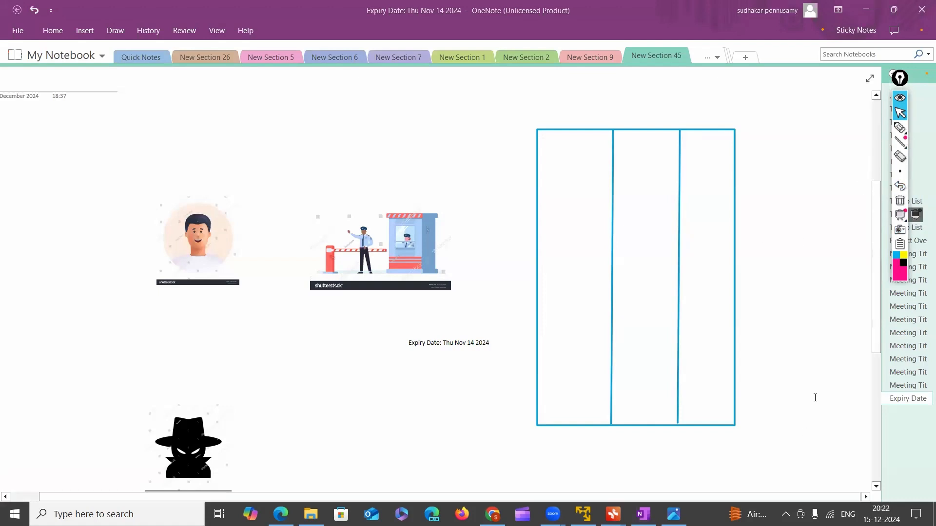
# Extend the page with blank lines below the pictures to get an empty writing area, and activate the annotation pen
pyautogui.scroll(-5, 813, 460)
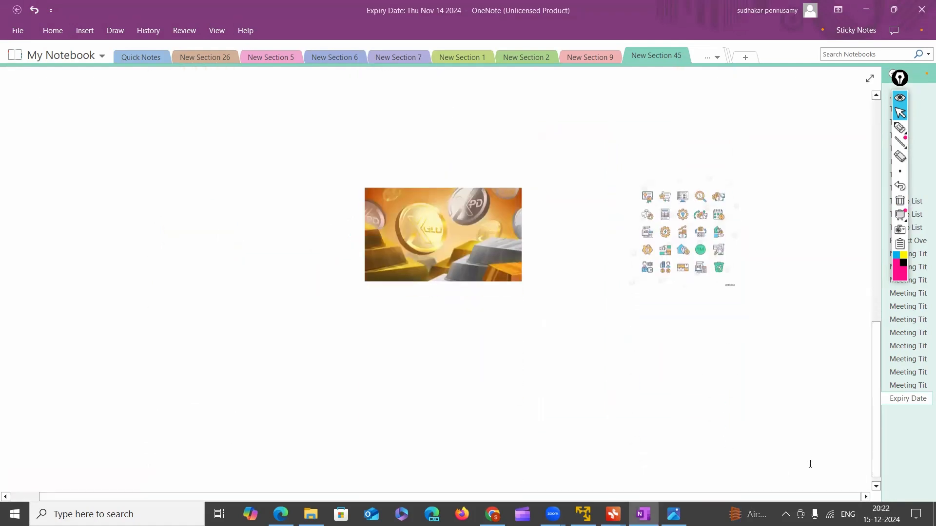
pyautogui.click(689, 402)
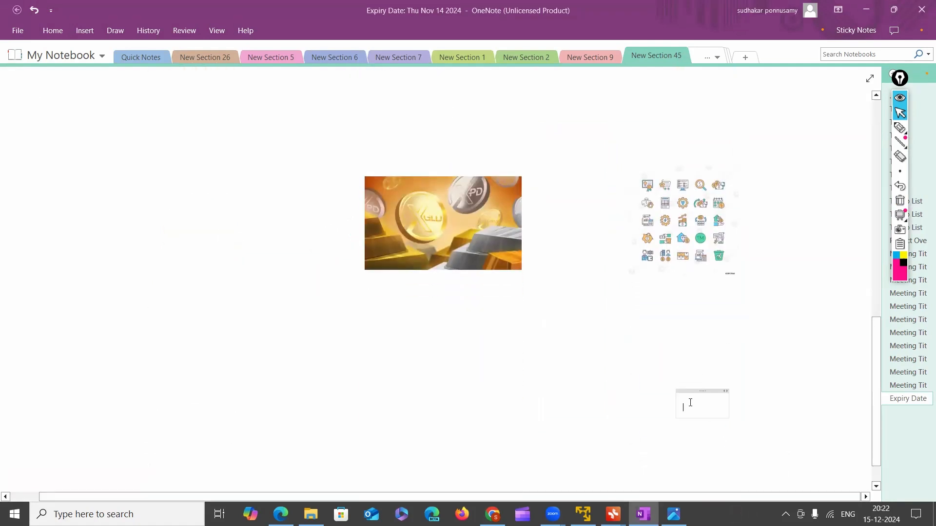
pyautogui.press('Return')
pyautogui.press('Return')
pyautogui.press('Return')
pyautogui.press('Return')
pyautogui.press('Return')
pyautogui.press('Return')
pyautogui.press('Return')
pyautogui.press('Return')
pyautogui.press('Return')
pyautogui.press('Return')
pyautogui.press('Return')
pyautogui.press('Return')
pyautogui.press('Return')
pyautogui.press('Return')
pyautogui.press('Return')
pyautogui.press('Return')
pyautogui.press('Return')
pyautogui.press('Return')
pyautogui.press('Return')
pyautogui.press('Return')
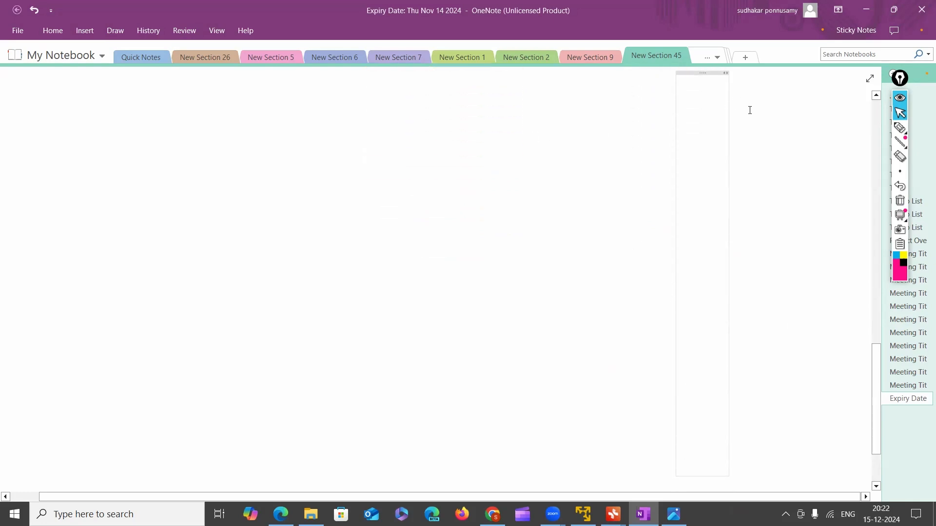
pyautogui.click(900, 128)
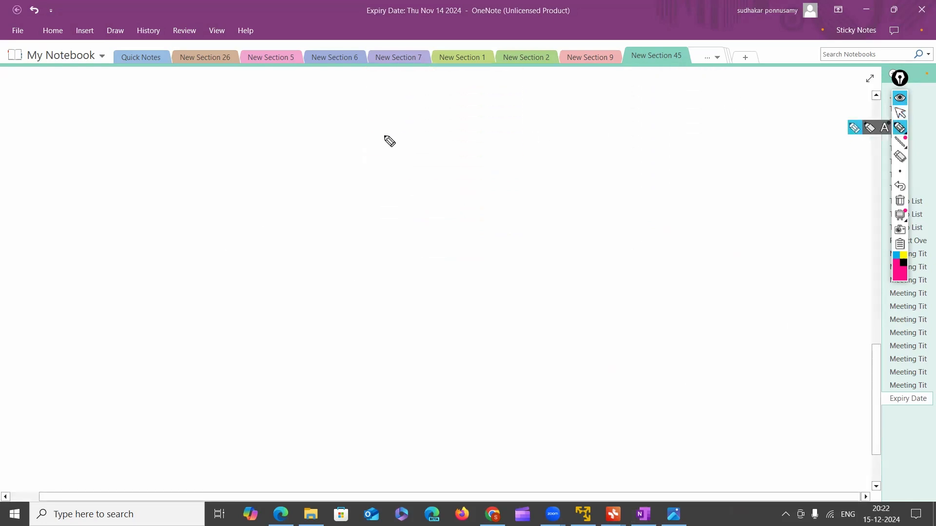
pyautogui.moveTo(373, 147); pyautogui.dragTo(432, 138)
pyautogui.moveTo(374, 147); pyautogui.dragTo(551, 182)
pyautogui.click(898, 201)
# Sketch a long rectangular device and connect it with a line to a small computer beside it
pyautogui.moveTo(457, 186)
pyautogui.mouseDown()
pyautogui.moveTo(480, 213)
pyautogui.moveTo(576, 205)
pyautogui.mouseUp()
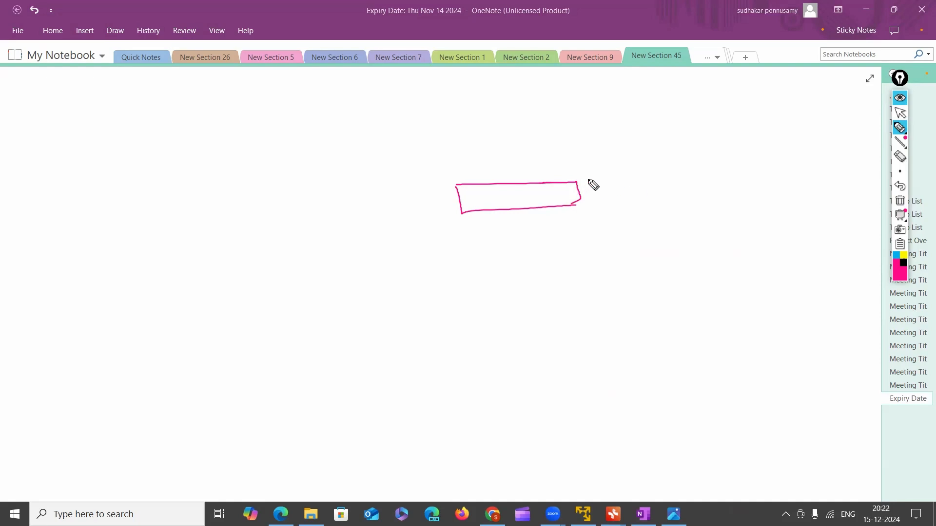
pyautogui.moveTo(580, 189)
pyautogui.mouseDown()
pyautogui.moveTo(642, 182)
pyautogui.moveTo(656, 191)
pyautogui.moveTo(662, 170)
pyautogui.moveTo(651, 194)
pyautogui.moveTo(661, 210)
pyautogui.mouseUp()
pyautogui.moveTo(664, 194)
pyautogui.mouseDown()
pyautogui.moveTo(675, 209)
pyautogui.moveTo(662, 210)
pyautogui.mouseUp()
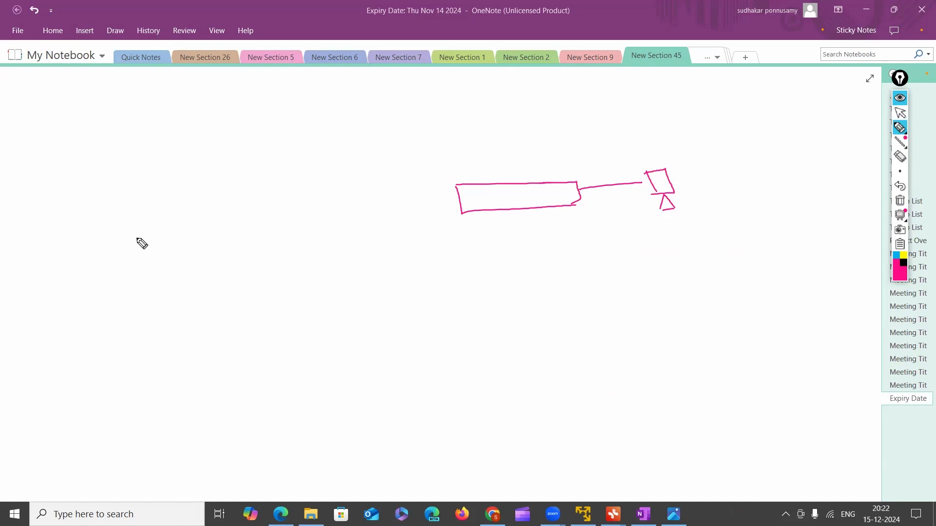
# Handwrite a circled number 1 with the label "mgmt-port" next to it
pyautogui.moveTo(113, 181); pyautogui.dragTo(107, 160)
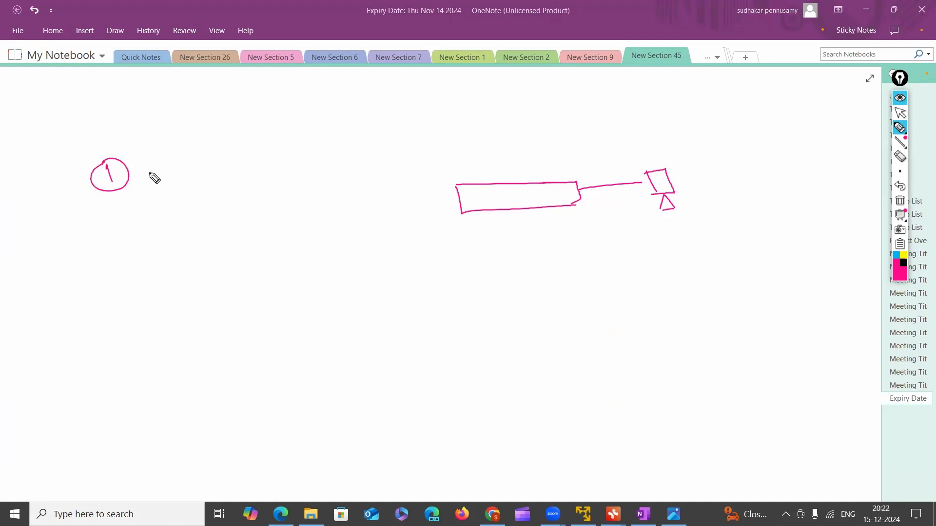
pyautogui.moveTo(160, 167)
pyautogui.mouseDown()
pyautogui.moveTo(257, 174)
pyautogui.moveTo(262, 165)
pyautogui.moveTo(264, 176)
pyautogui.mouseUp()
pyautogui.moveTo(258, 170); pyautogui.dragTo(268, 168)
pyautogui.moveTo(222, 197); pyautogui.dragTo(225, 195)
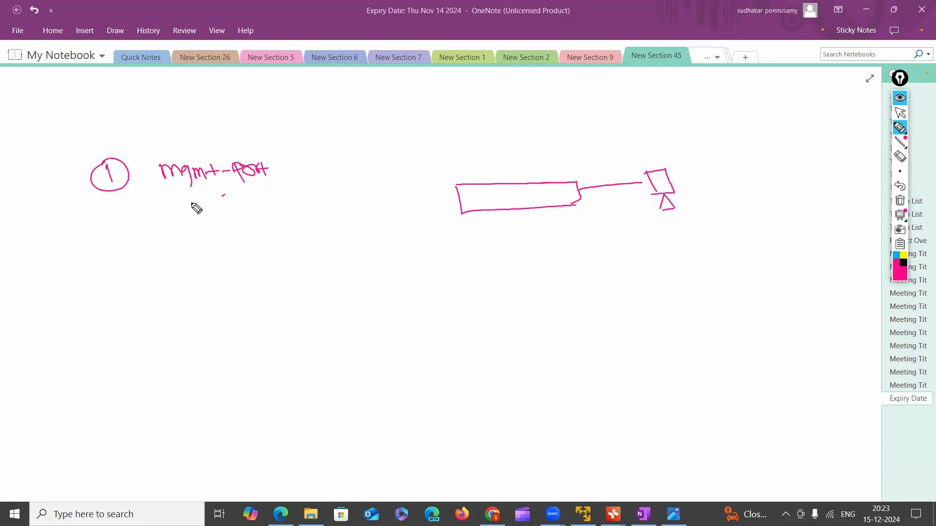
# Handwrite a circled number 2 below the first item and begin its label with "CL"
pyautogui.moveTo(104, 238); pyautogui.dragTo(117, 249)
pyautogui.moveTo(113, 229)
pyautogui.mouseDown()
pyautogui.moveTo(118, 263)
pyautogui.moveTo(112, 228)
pyautogui.mouseUp()
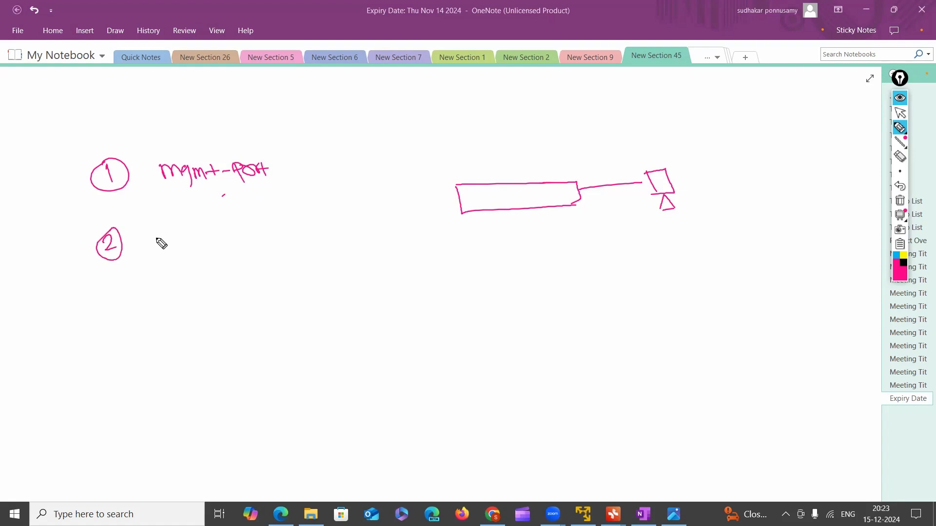
pyautogui.moveTo(174, 235)
pyautogui.mouseDown()
pyautogui.moveTo(174, 250)
pyautogui.moveTo(188, 242)
pyautogui.mouseUp()
# Outline the mgmt-port label and draw two arrows from it to the handwritten words "CLI" and "GUI"
pyautogui.moveTo(161, 192)
pyautogui.mouseDown()
pyautogui.moveTo(251, 180)
pyautogui.moveTo(240, 153)
pyautogui.moveTo(168, 197)
pyautogui.mouseUp()
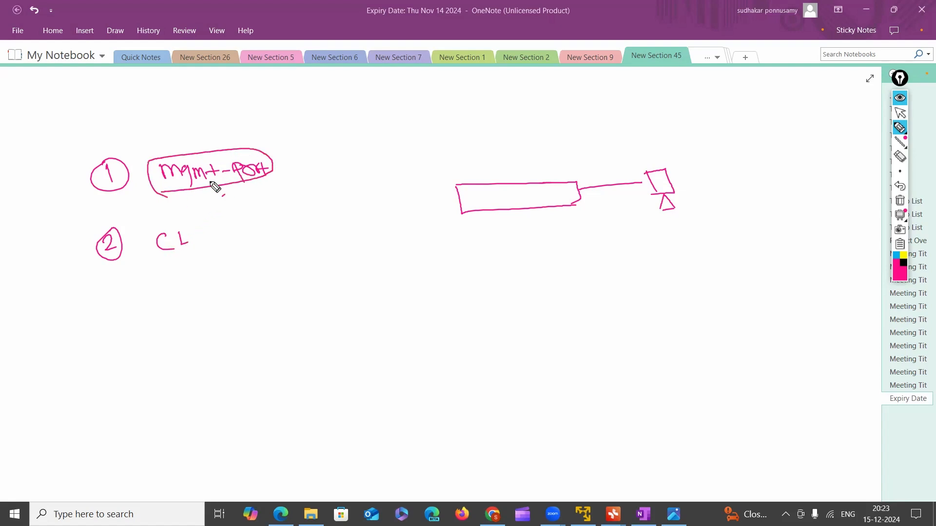
pyautogui.moveTo(271, 157); pyautogui.dragTo(325, 137)
pyautogui.moveTo(339, 125)
pyautogui.mouseDown()
pyautogui.moveTo(346, 135)
pyautogui.moveTo(364, 122)
pyautogui.mouseUp()
pyautogui.moveTo(360, 124); pyautogui.dragTo(365, 133)
pyautogui.moveTo(290, 174); pyautogui.dragTo(320, 170)
pyautogui.moveTo(313, 164); pyautogui.dragTo(324, 181)
pyautogui.moveTo(340, 165); pyautogui.dragTo(369, 165)
pyautogui.moveTo(375, 158)
pyautogui.mouseDown()
pyautogui.moveTo(386, 156)
pyautogui.moveTo(380, 169)
pyautogui.mouseUp()
pyautogui.moveTo(376, 173); pyautogui.dragTo(386, 171)
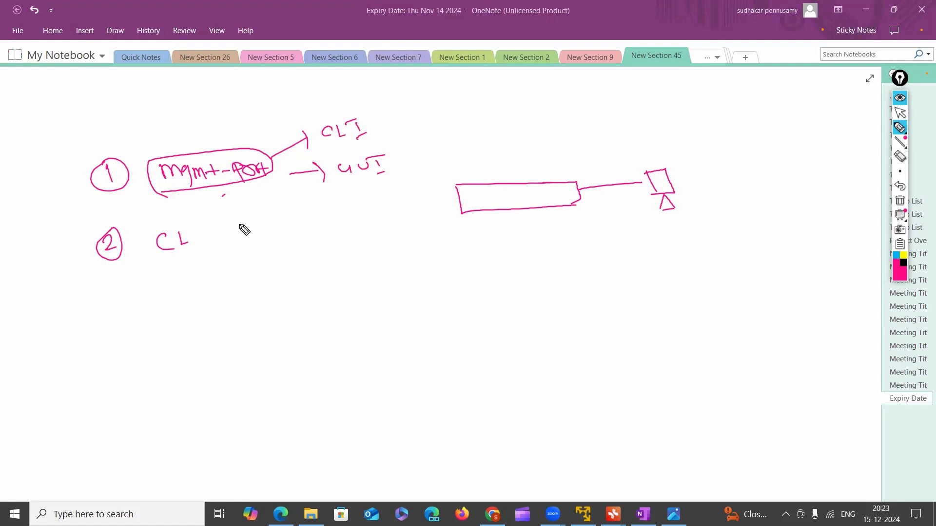
# Erase the "CL" beside number 2 and handwrite "Default settings" in its place
pyautogui.click(900, 156)
pyautogui.moveTo(166, 246); pyautogui.dragTo(179, 246)
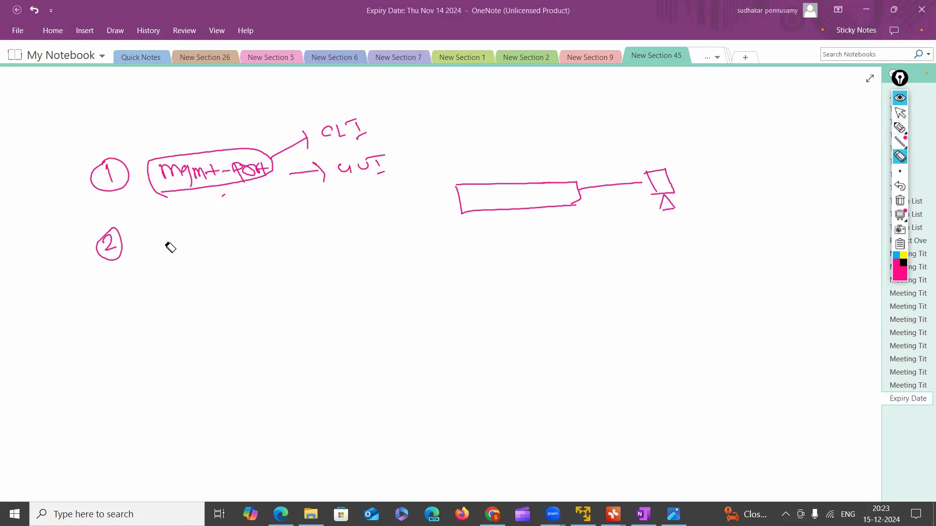
pyautogui.click(895, 129)
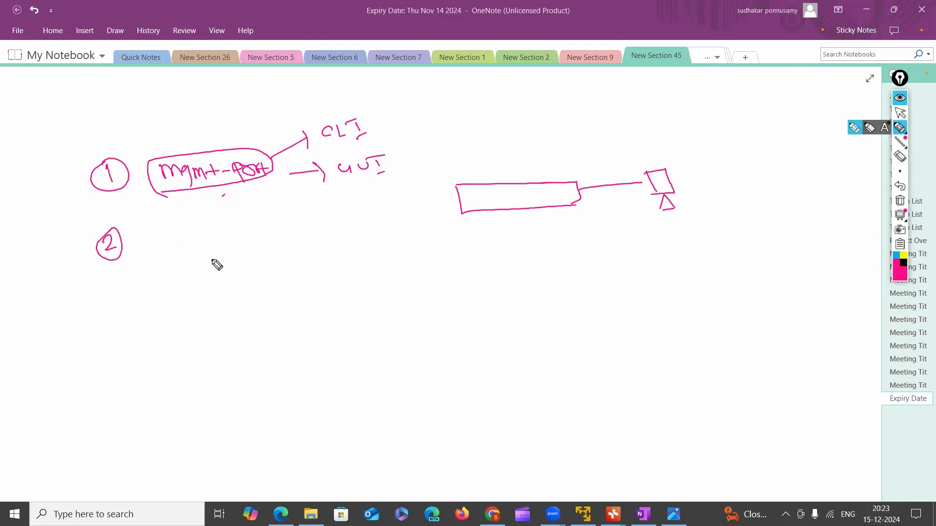
pyautogui.moveTo(154, 232)
pyautogui.mouseDown()
pyautogui.moveTo(192, 253)
pyautogui.moveTo(273, 233)
pyautogui.moveTo(290, 236)
pyautogui.moveTo(300, 253)
pyautogui.moveTo(312, 230)
pyautogui.mouseUp()
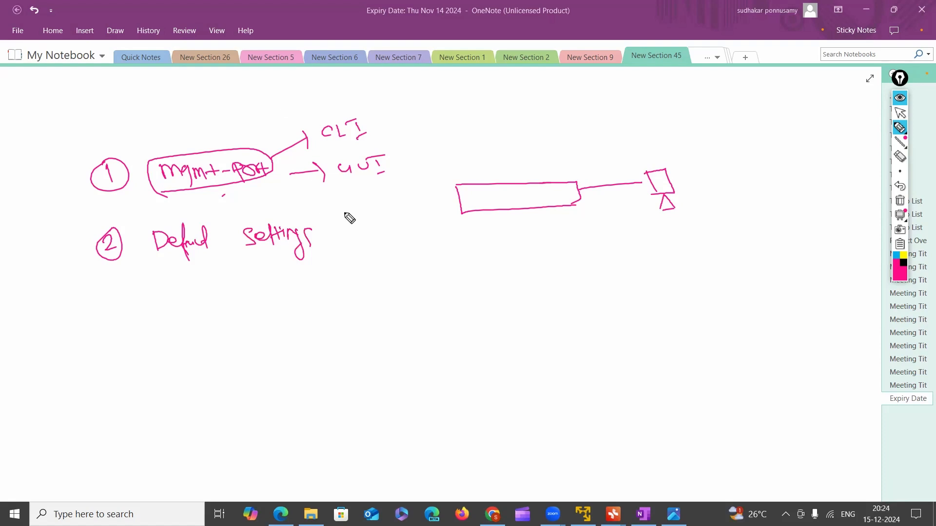
# Draw an arrow after the default settings label and handwrite "username" beside it
pyautogui.moveTo(340, 236); pyautogui.dragTo(361, 232)
pyautogui.moveTo(354, 228)
pyautogui.mouseDown()
pyautogui.moveTo(357, 240)
pyautogui.moveTo(453, 217)
pyautogui.mouseUp()
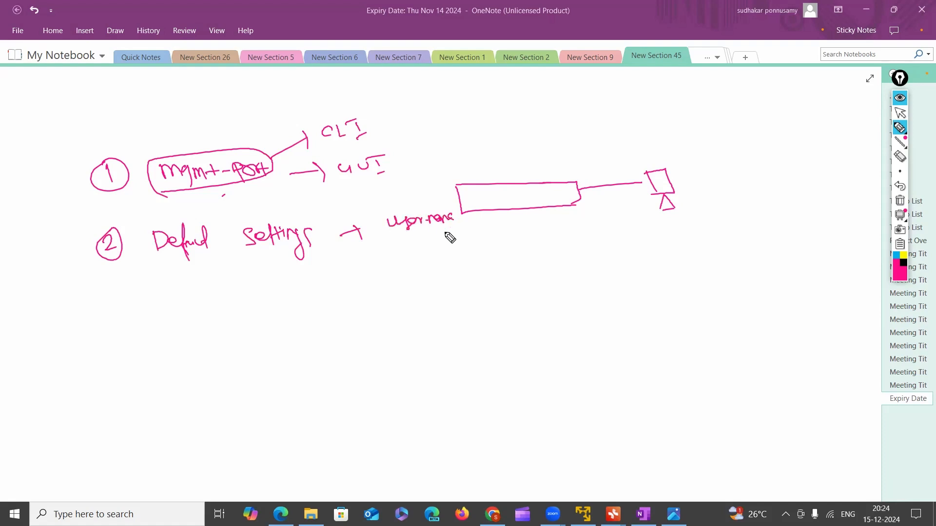
# Draw an arrow to handwritten "password" below the username, then bracket CLI and GUI with the note "default - mgmt-ip"
pyautogui.moveTo(347, 252); pyautogui.dragTo(379, 253)
pyautogui.moveTo(373, 248)
pyautogui.mouseDown()
pyautogui.moveTo(381, 259)
pyautogui.moveTo(457, 246)
pyautogui.mouseUp()
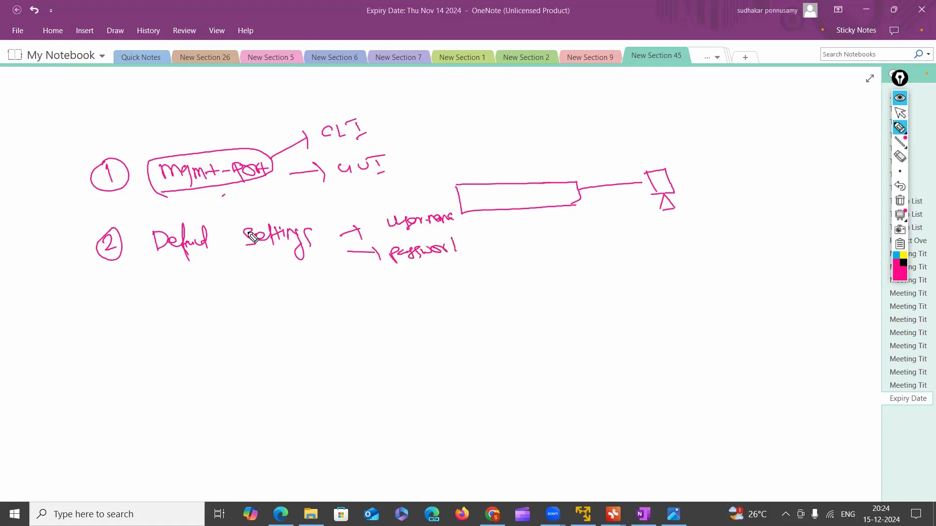
pyautogui.moveTo(167, 193); pyautogui.dragTo(256, 184)
pyautogui.moveTo(391, 116)
pyautogui.mouseDown()
pyautogui.moveTo(410, 140)
pyautogui.moveTo(408, 161)
pyautogui.mouseUp()
pyautogui.moveTo(436, 116)
pyautogui.mouseDown()
pyautogui.moveTo(445, 140)
pyautogui.moveTo(476, 126)
pyautogui.moveTo(589, 127)
pyautogui.mouseUp()
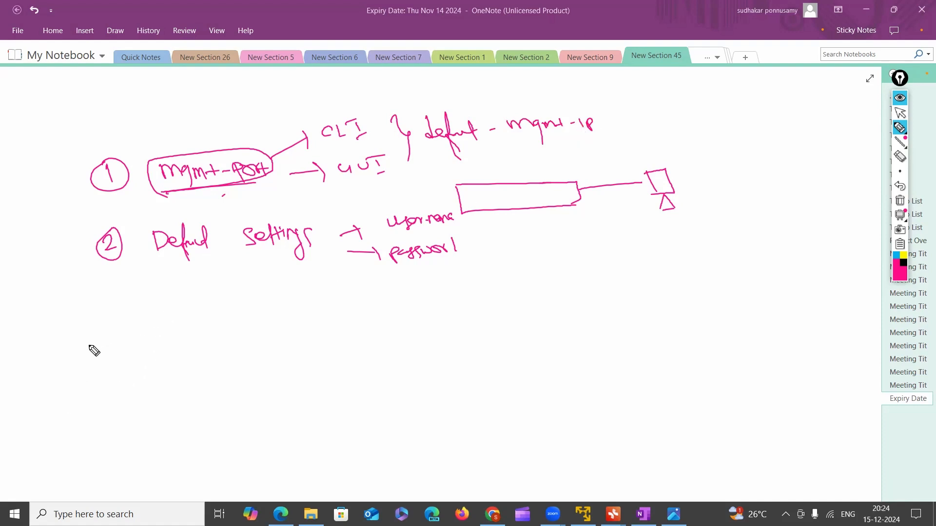
# Handwrite a circled number 3 below the second item with the label "Admin Access restriction"
pyautogui.moveTo(113, 341)
pyautogui.mouseDown()
pyautogui.moveTo(116, 355)
pyautogui.moveTo(117, 332)
pyautogui.mouseUp()
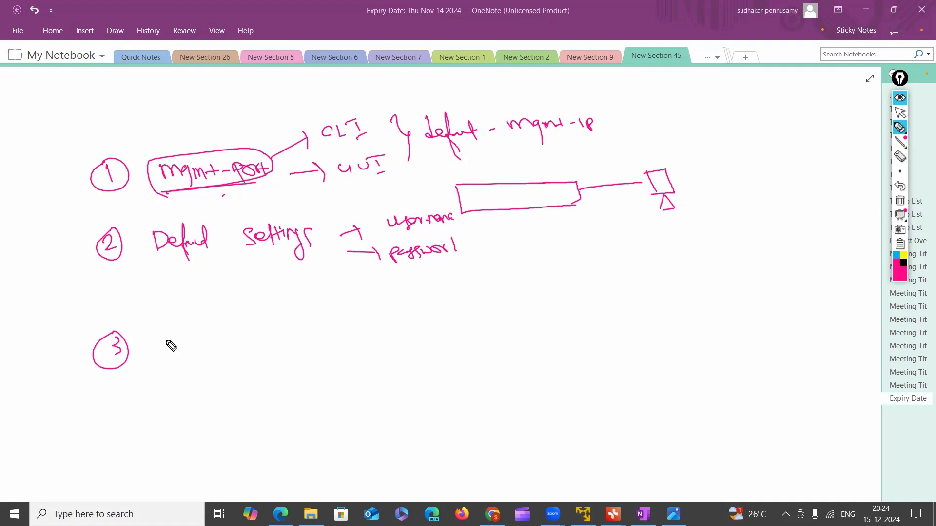
pyautogui.moveTo(164, 336)
pyautogui.mouseDown()
pyautogui.moveTo(171, 352)
pyautogui.moveTo(195, 327)
pyautogui.moveTo(201, 344)
pyautogui.moveTo(269, 336)
pyautogui.mouseUp()
pyautogui.moveTo(280, 327)
pyautogui.mouseDown()
pyautogui.moveTo(277, 336)
pyautogui.moveTo(296, 335)
pyautogui.mouseUp()
pyautogui.moveTo(299, 325)
pyautogui.mouseDown()
pyautogui.moveTo(306, 336)
pyautogui.moveTo(345, 322)
pyautogui.moveTo(416, 318)
pyautogui.mouseUp()
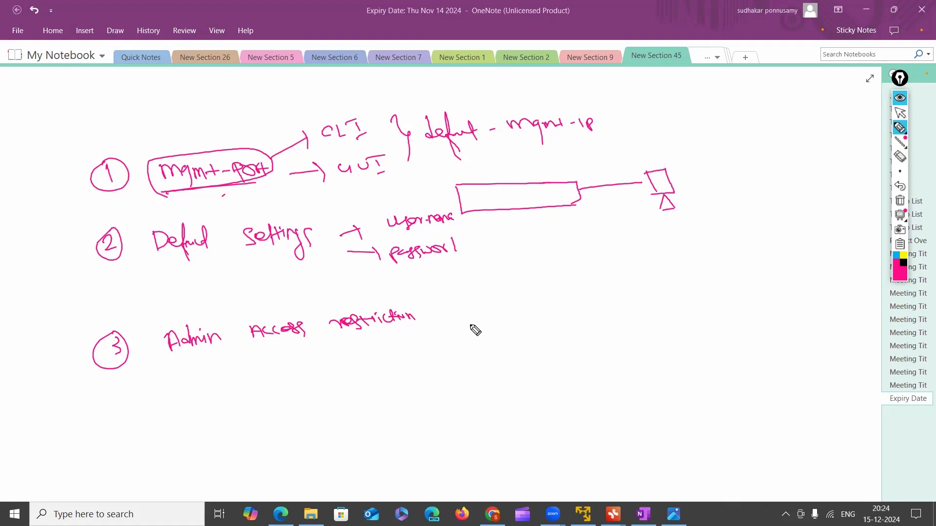
pyautogui.moveTo(318, 334); pyautogui.dragTo(316, 339)
# Draw an arrow from the access restriction label to handwritten "Networking Team" and add a circled "SDWAN" note near it
pyautogui.moveTo(429, 314); pyautogui.dragTo(455, 314)
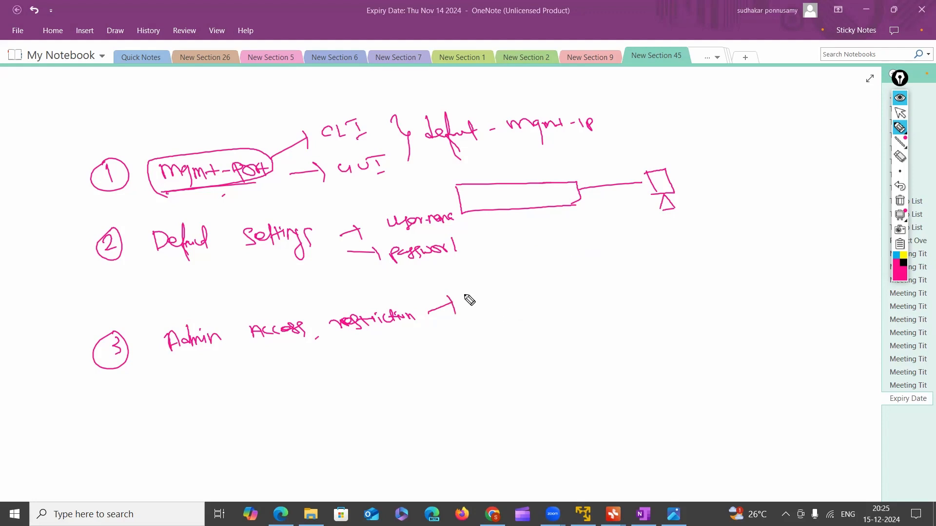
pyautogui.moveTo(507, 295)
pyautogui.mouseDown()
pyautogui.moveTo(521, 284)
pyautogui.moveTo(573, 279)
pyautogui.mouseUp()
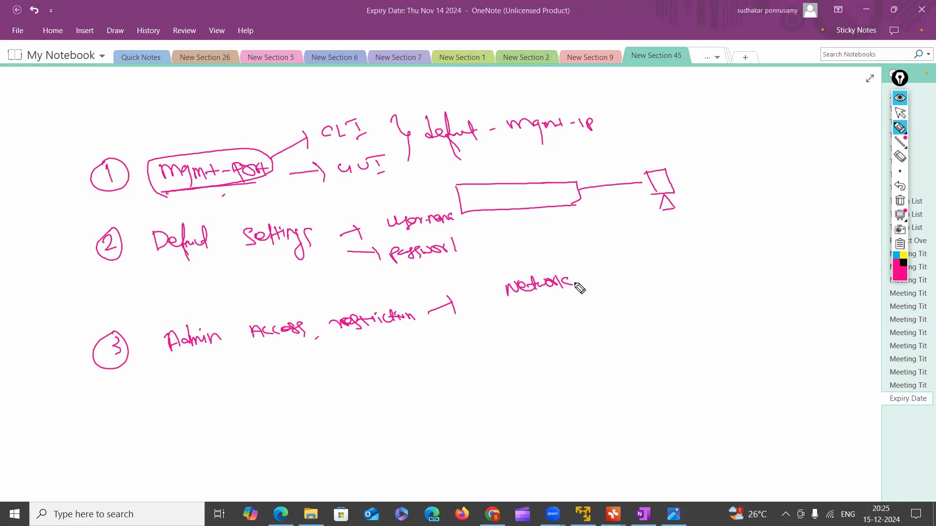
pyautogui.moveTo(572, 278)
pyautogui.mouseDown()
pyautogui.moveTo(591, 295)
pyautogui.moveTo(609, 269)
pyautogui.mouseUp()
pyautogui.click(593, 272)
pyautogui.click(571, 276)
pyautogui.moveTo(604, 270); pyautogui.dragTo(607, 283)
pyautogui.moveTo(612, 268); pyautogui.dragTo(656, 275)
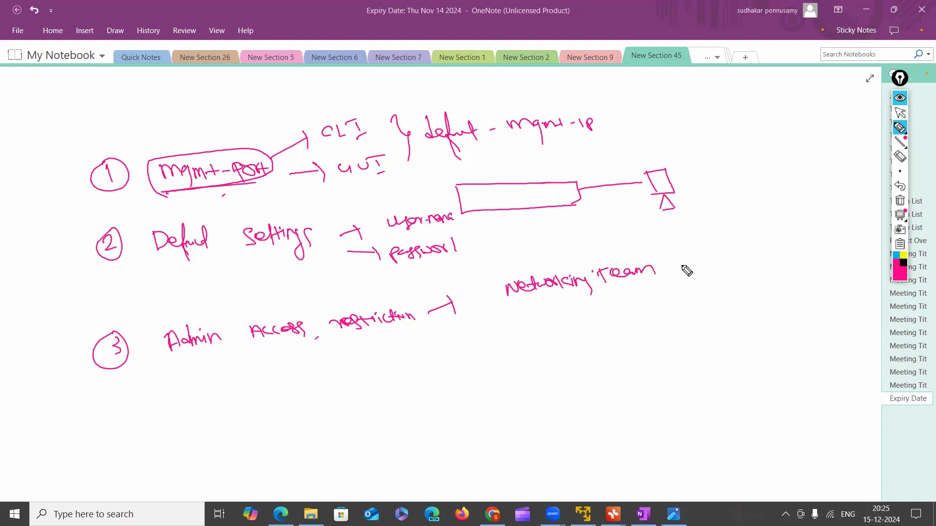
pyautogui.moveTo(706, 254)
pyautogui.mouseDown()
pyautogui.moveTo(748, 247)
pyautogui.moveTo(763, 256)
pyautogui.mouseUp()
pyautogui.moveTo(706, 239); pyautogui.dragTo(730, 227)
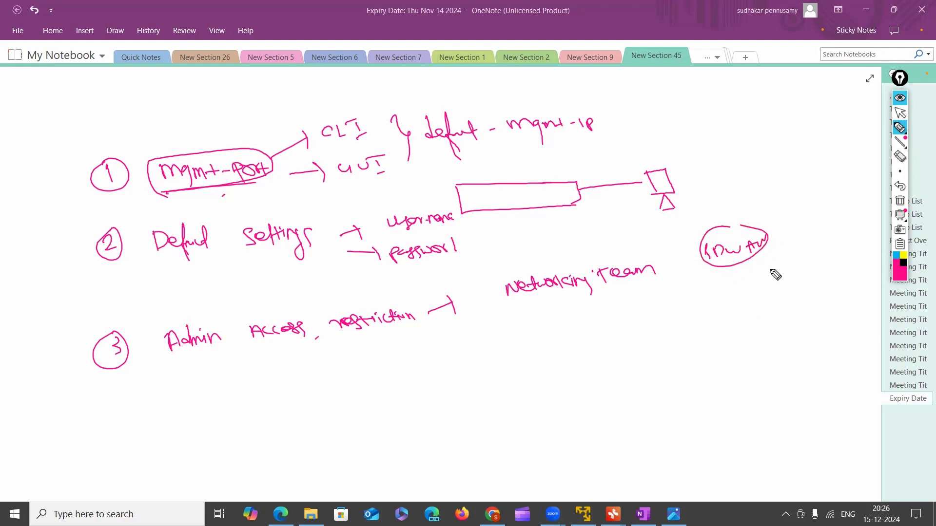
pyautogui.click(900, 112)
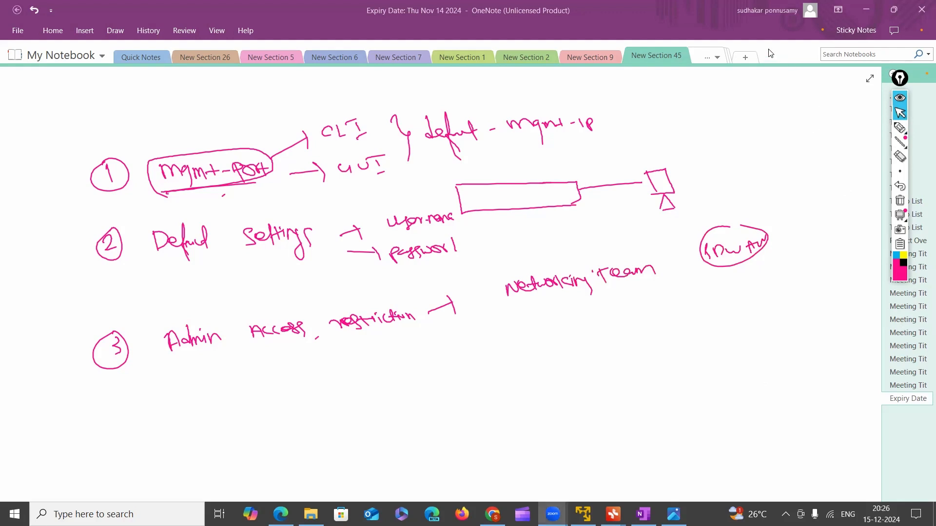
pyautogui.moveTo(558, 511)
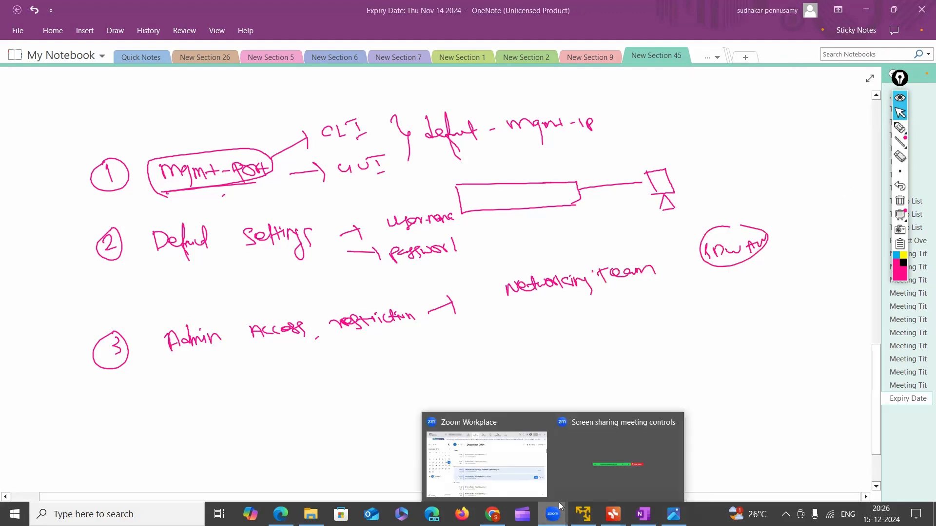
pyautogui.click(900, 128)
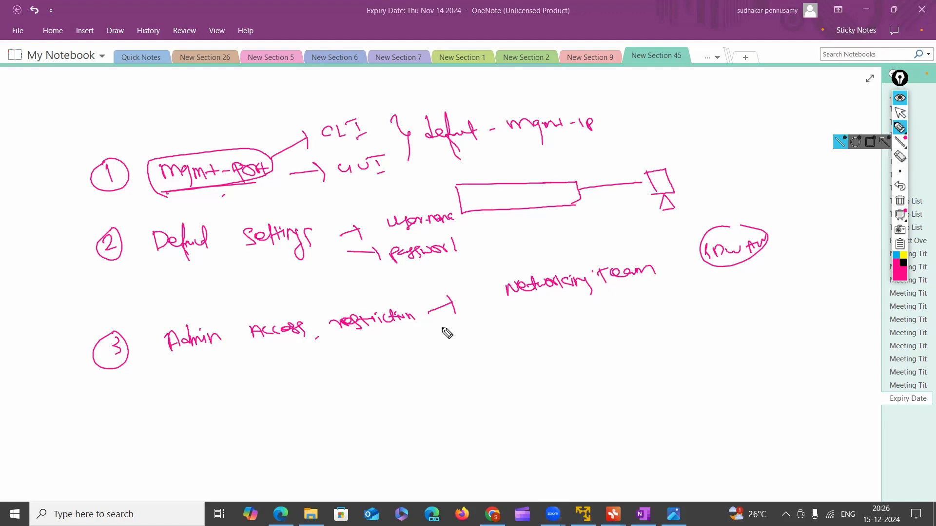
# Draw a second arrow from the access restriction label and handwrite "Audit Team" beside it
pyautogui.moveTo(436, 325); pyautogui.dragTo(472, 334)
pyautogui.moveTo(472, 328)
pyautogui.mouseDown()
pyautogui.moveTo(472, 347)
pyautogui.moveTo(540, 328)
pyautogui.moveTo(552, 330)
pyautogui.moveTo(551, 341)
pyautogui.mouseUp()
pyautogui.moveTo(546, 334); pyautogui.dragTo(560, 330)
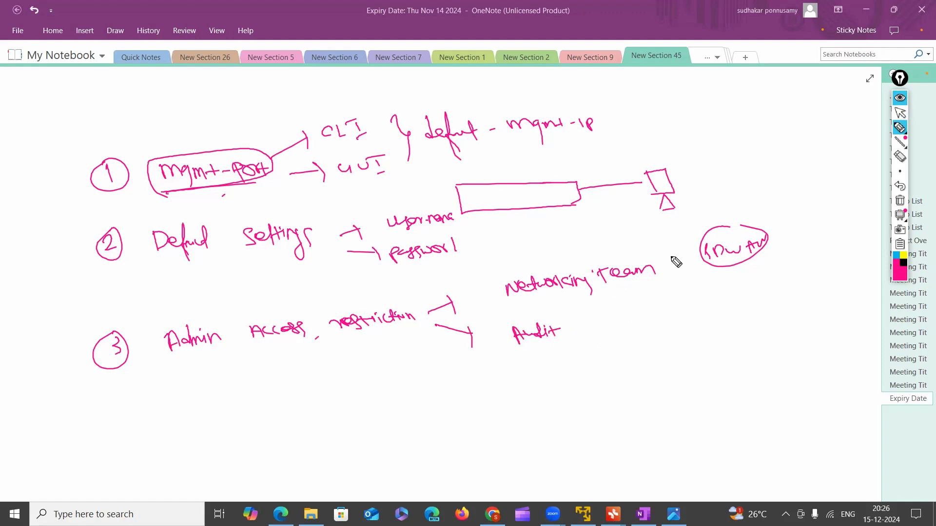
pyautogui.moveTo(583, 321)
pyautogui.mouseDown()
pyautogui.moveTo(598, 335)
pyautogui.moveTo(651, 323)
pyautogui.mouseUp()
# Draw a third arrow from the access restriction label and handwrite "FW Admin" at its end, erasing the first attempt
pyautogui.moveTo(433, 347); pyautogui.dragTo(485, 395)
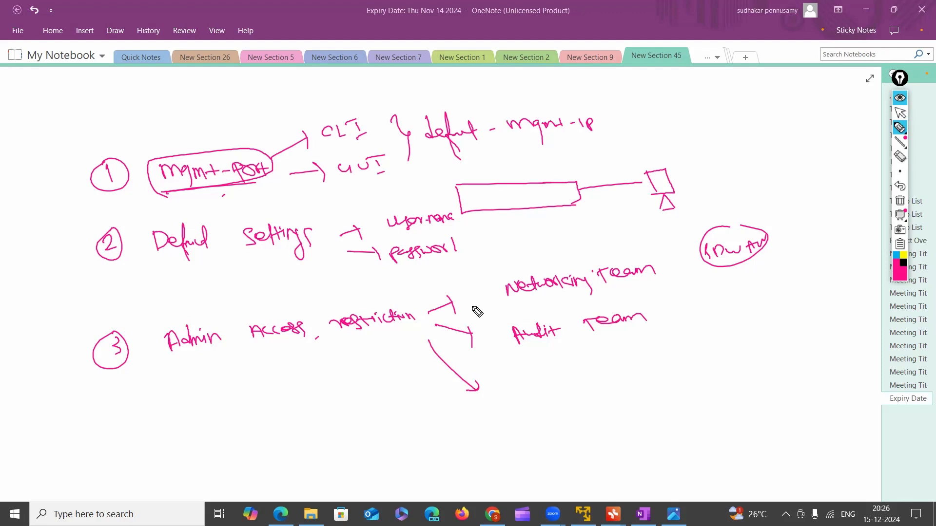
pyautogui.moveTo(527, 391); pyautogui.dragTo(536, 382)
pyautogui.moveTo(540, 380)
pyautogui.mouseDown()
pyautogui.moveTo(560, 387)
pyautogui.moveTo(536, 376)
pyautogui.mouseUp()
pyautogui.click(900, 156)
pyautogui.click(900, 128)
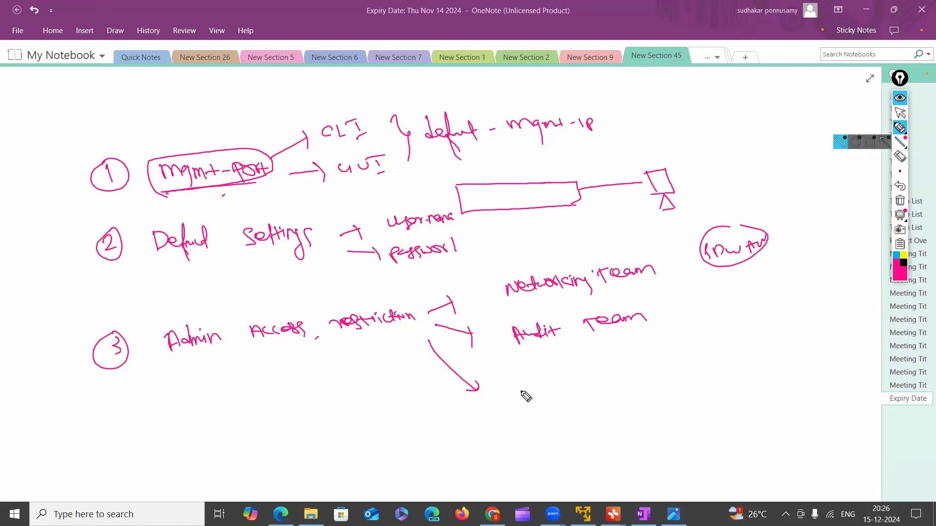
pyautogui.moveTo(517, 400)
pyautogui.mouseDown()
pyautogui.moveTo(509, 385)
pyautogui.moveTo(525, 385)
pyautogui.moveTo(521, 391)
pyautogui.mouseUp()
pyautogui.moveTo(527, 389)
pyautogui.mouseDown()
pyautogui.moveTo(567, 376)
pyautogui.moveTo(571, 392)
pyautogui.moveTo(616, 385)
pyautogui.mouseUp()
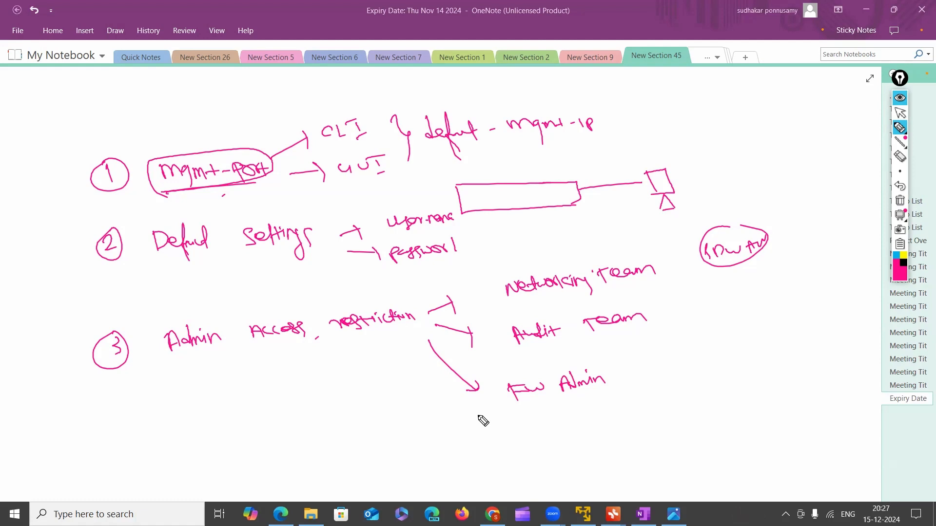
# Box the "Networking Team" note and outline "Audit Team" and "FW Admin" with ovals
pyautogui.moveTo(507, 306); pyautogui.dragTo(663, 286)
pyautogui.moveTo(505, 306)
pyautogui.mouseDown()
pyautogui.moveTo(501, 287)
pyautogui.moveTo(648, 246)
pyautogui.moveTo(660, 293)
pyautogui.mouseUp()
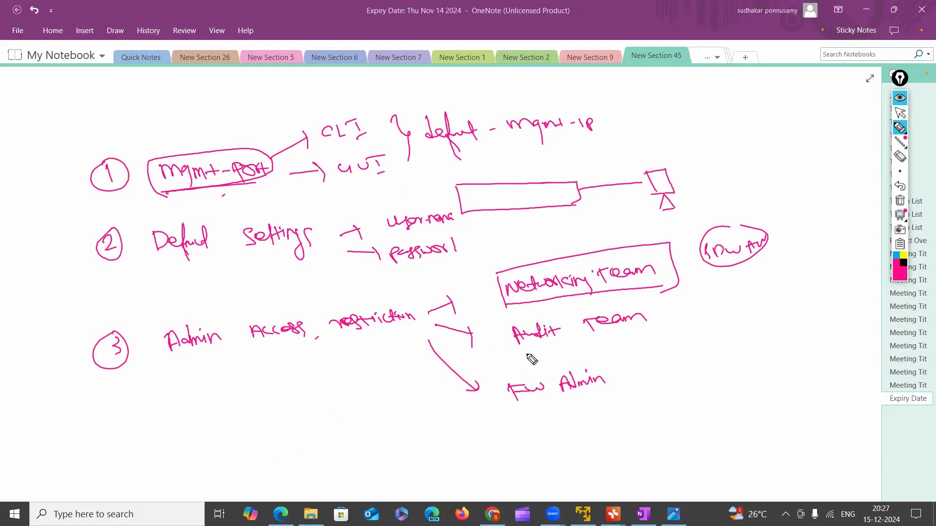
pyautogui.moveTo(509, 358)
pyautogui.mouseDown()
pyautogui.moveTo(665, 328)
pyautogui.moveTo(620, 299)
pyautogui.moveTo(507, 322)
pyautogui.moveTo(522, 358)
pyautogui.mouseUp()
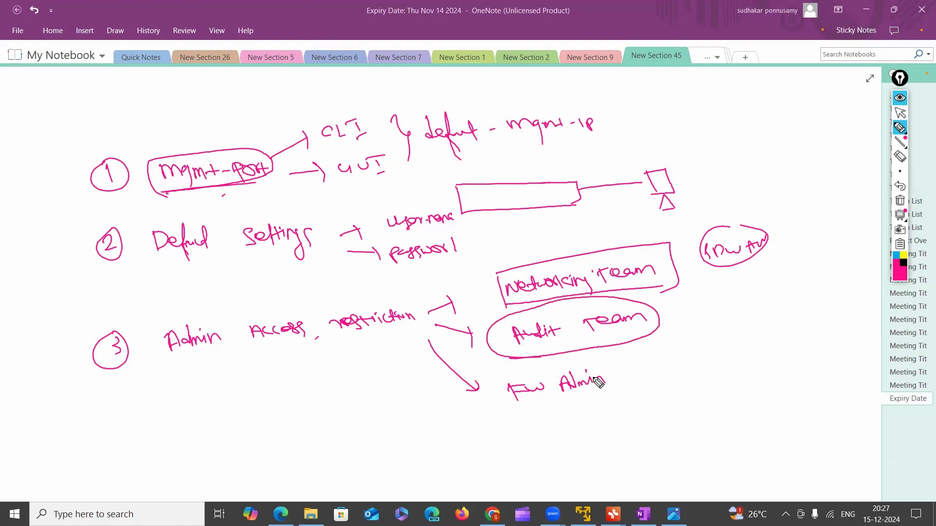
pyautogui.moveTo(596, 385); pyautogui.dragTo(605, 384)
pyautogui.moveTo(511, 379)
pyautogui.mouseDown()
pyautogui.moveTo(497, 386)
pyautogui.moveTo(523, 412)
pyautogui.moveTo(626, 367)
pyautogui.moveTo(577, 405)
pyautogui.moveTo(518, 414)
pyautogui.mouseUp()
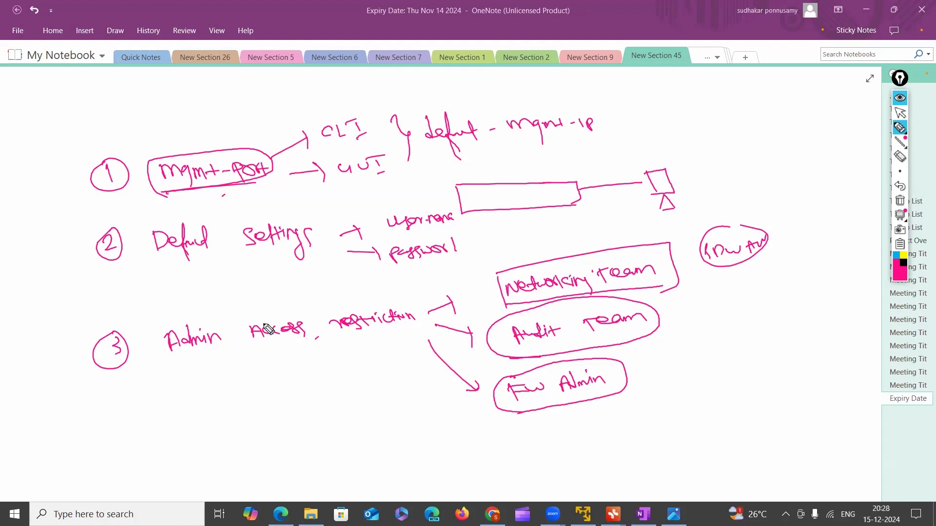
# Add a vertical stroke and short double marks below "FW Admin", and draw a double arrow pointing at number 3
pyautogui.click(581, 420)
pyautogui.moveTo(569, 418)
pyautogui.mouseDown()
pyautogui.moveTo(577, 447)
pyautogui.moveTo(592, 419)
pyautogui.mouseUp()
pyautogui.moveTo(588, 429); pyautogui.dragTo(594, 430)
pyautogui.moveTo(57, 369)
pyautogui.mouseDown()
pyautogui.moveTo(88, 361)
pyautogui.moveTo(85, 370)
pyautogui.mouseUp()
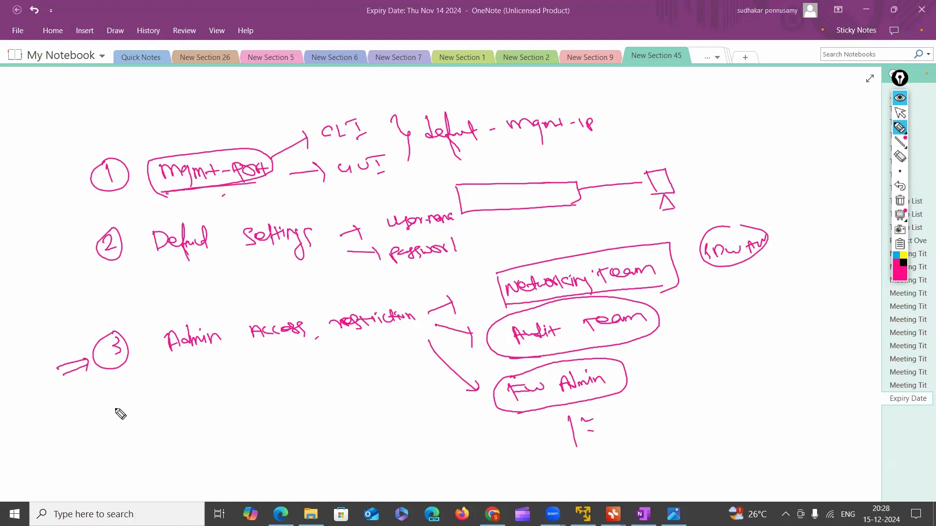
# Handwrite a circled number 4 with the label "Register Fortinet - TAC" and a plus sign beneath it
pyautogui.moveTo(114, 424)
pyautogui.mouseDown()
pyautogui.moveTo(117, 444)
pyautogui.moveTo(113, 424)
pyautogui.moveTo(203, 444)
pyautogui.moveTo(210, 429)
pyautogui.moveTo(217, 441)
pyautogui.moveTo(231, 427)
pyautogui.mouseUp()
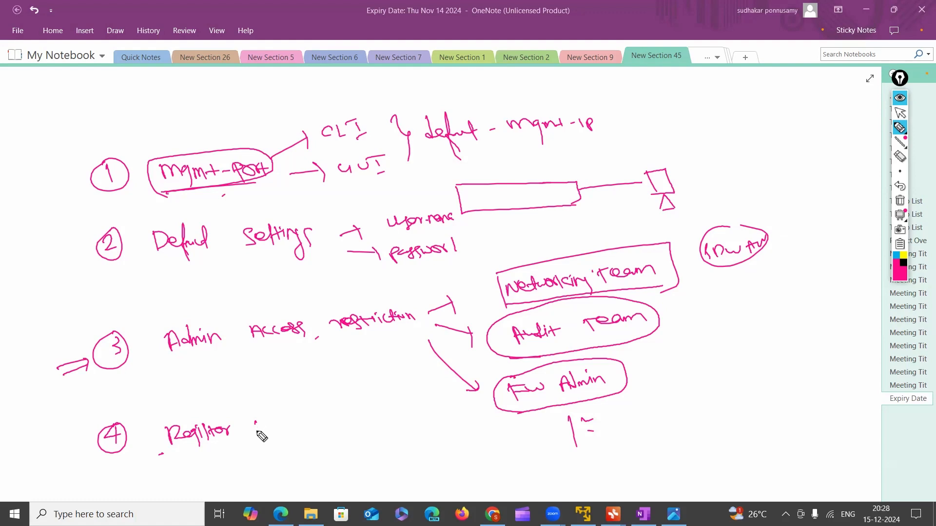
pyautogui.moveTo(254, 423)
pyautogui.mouseDown()
pyautogui.moveTo(253, 436)
pyautogui.moveTo(270, 422)
pyautogui.moveTo(305, 428)
pyautogui.moveTo(361, 414)
pyautogui.moveTo(366, 422)
pyautogui.mouseUp()
pyautogui.moveTo(378, 414); pyautogui.dragTo(371, 420)
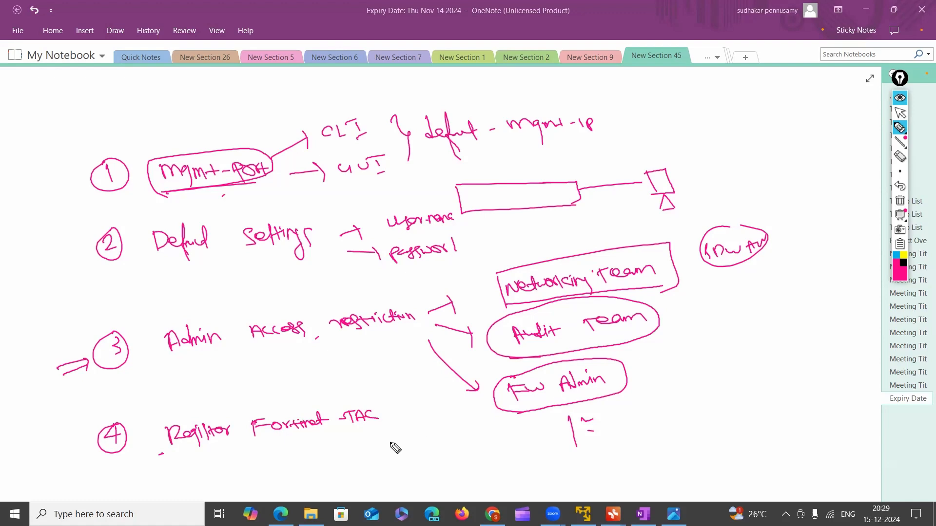
pyautogui.moveTo(366, 429); pyautogui.dragTo(368, 438)
pyautogui.moveTo(361, 439); pyautogui.dragTo(373, 434)
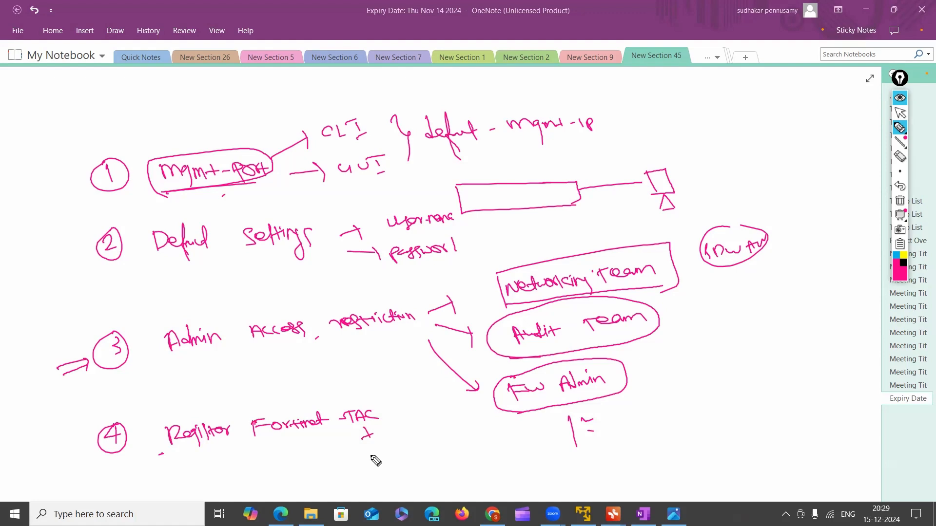
# Handwrite a circled number 5 with an arrow to "Routing, NAT, S.P" below the fourth item
pyautogui.moveTo(157, 461); pyautogui.dragTo(150, 464)
pyautogui.moveTo(117, 493); pyautogui.dragTo(139, 496)
pyautogui.moveTo(143, 493)
pyautogui.mouseDown()
pyautogui.moveTo(148, 500)
pyautogui.moveTo(187, 485)
pyautogui.moveTo(219, 487)
pyautogui.moveTo(240, 501)
pyautogui.moveTo(288, 488)
pyautogui.moveTo(280, 485)
pyautogui.moveTo(355, 491)
pyautogui.mouseUp()
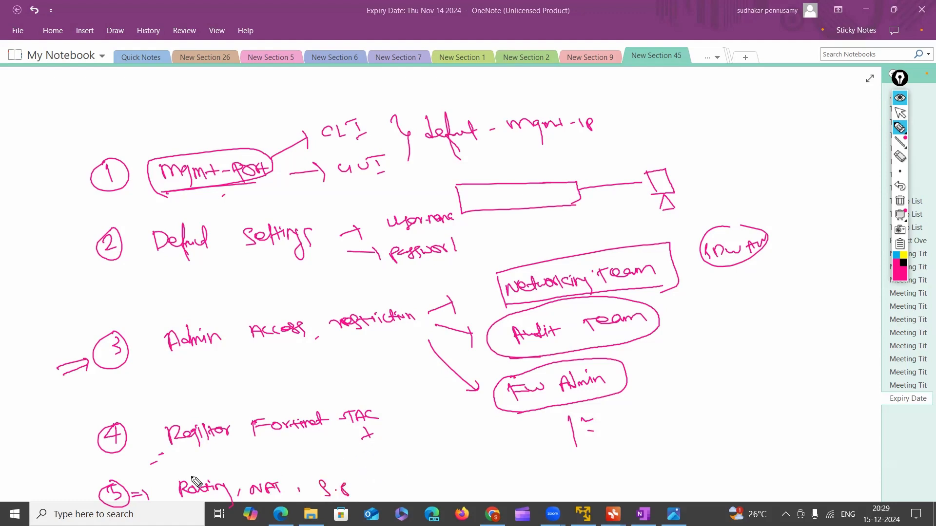
# Renumber the routing item as 6 and squeeze in a circled item 5 beginning with "Deploy" above it
pyautogui.moveTo(113, 488); pyautogui.dragTo(128, 498)
pyautogui.moveTo(121, 469); pyautogui.dragTo(117, 470)
pyautogui.moveTo(114, 460); pyautogui.dragTo(174, 465)
pyautogui.moveTo(168, 455)
pyautogui.mouseDown()
pyautogui.moveTo(171, 464)
pyautogui.moveTo(218, 463)
pyautogui.mouseUp()
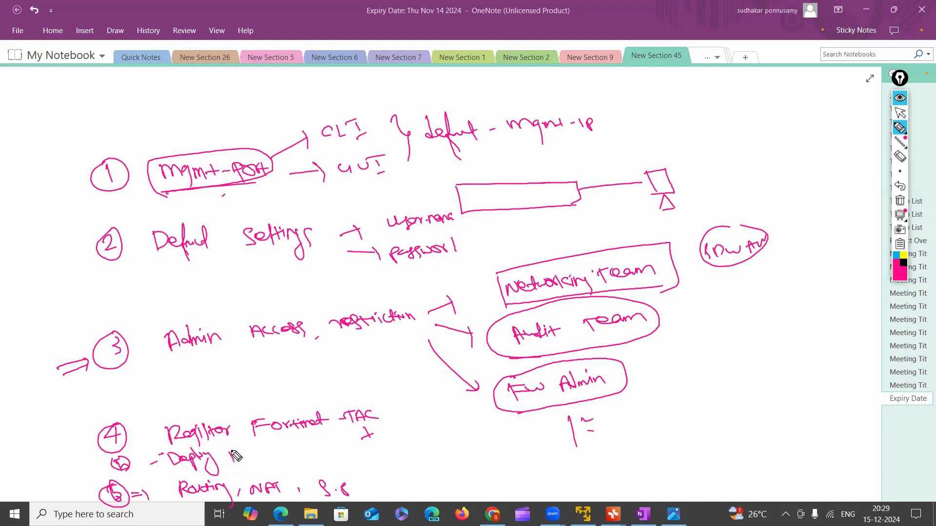
pyautogui.moveTo(234, 457); pyautogui.dragTo(247, 453)
pyautogui.moveTo(249, 461); pyautogui.dragTo(258, 460)
pyautogui.moveTo(252, 453); pyautogui.dragTo(264, 452)
pyautogui.moveTo(260, 454); pyautogui.dragTo(268, 462)
pyautogui.moveTo(273, 455); pyautogui.dragTo(313, 456)
pyautogui.moveTo(305, 449); pyautogui.dragTo(322, 454)
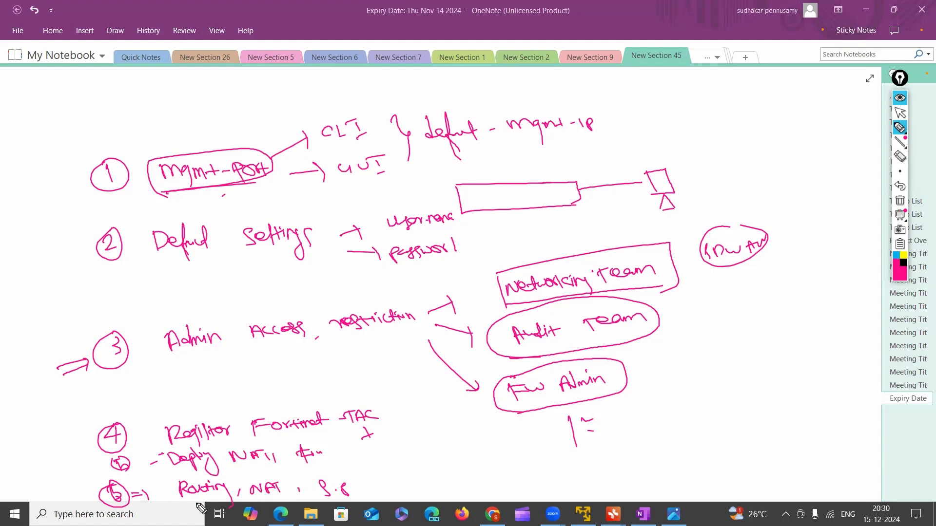
# Underline "Routing" and "S.P", and handwrite circled 7 "Testing" with an arrow leading to circled 8 "implement"
pyautogui.moveTo(177, 503); pyautogui.dragTo(229, 502)
pyautogui.moveTo(315, 498); pyautogui.dragTo(354, 497)
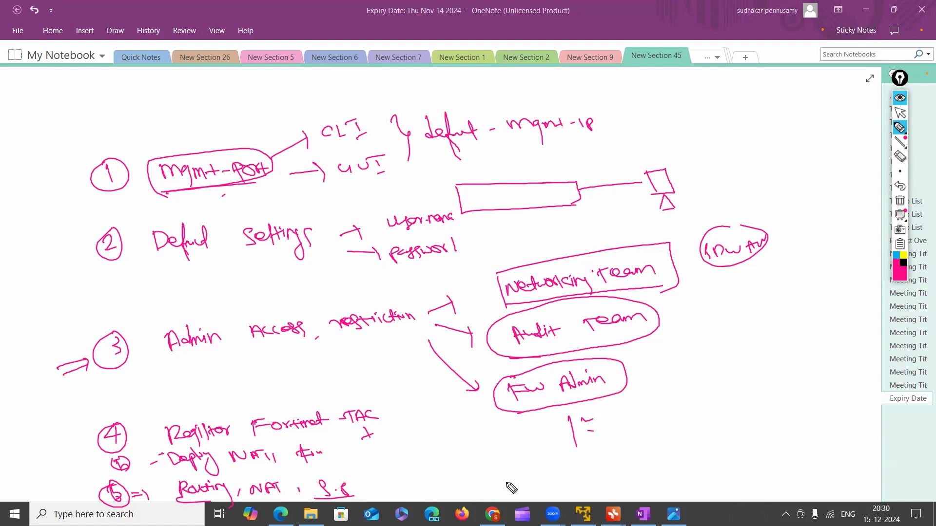
pyautogui.moveTo(511, 484)
pyautogui.mouseDown()
pyautogui.moveTo(527, 483)
pyautogui.moveTo(534, 468)
pyautogui.moveTo(556, 488)
pyautogui.moveTo(576, 478)
pyautogui.moveTo(627, 490)
pyautogui.mouseUp()
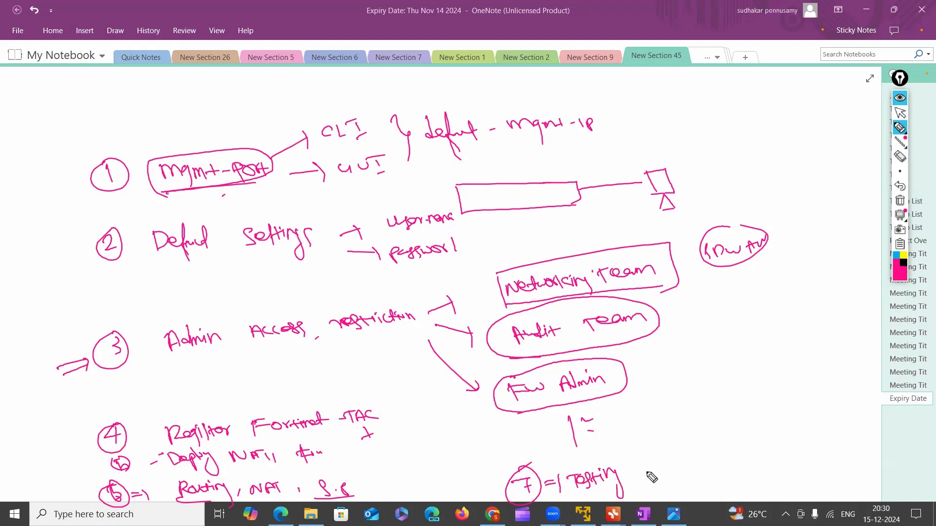
pyautogui.moveTo(649, 471)
pyautogui.mouseDown()
pyautogui.moveTo(740, 453)
pyautogui.moveTo(763, 460)
pyautogui.moveTo(766, 442)
pyautogui.moveTo(782, 453)
pyautogui.moveTo(805, 448)
pyautogui.mouseUp()
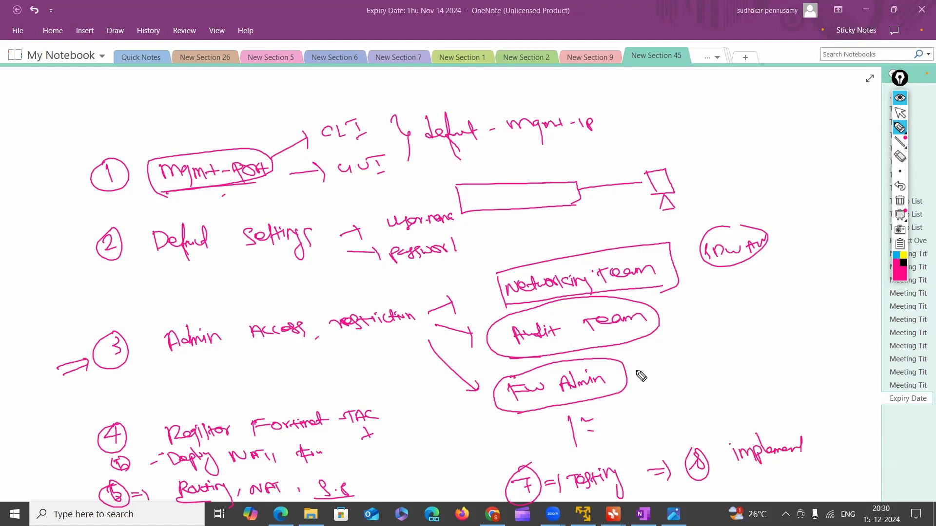
# Mark number 1 with a double arrow and a box, circle the taskbar clock, and tick items 2 and 3
pyautogui.moveTo(37, 198)
pyautogui.mouseDown()
pyautogui.moveTo(67, 191)
pyautogui.moveTo(70, 203)
pyautogui.moveTo(151, 201)
pyautogui.mouseUp()
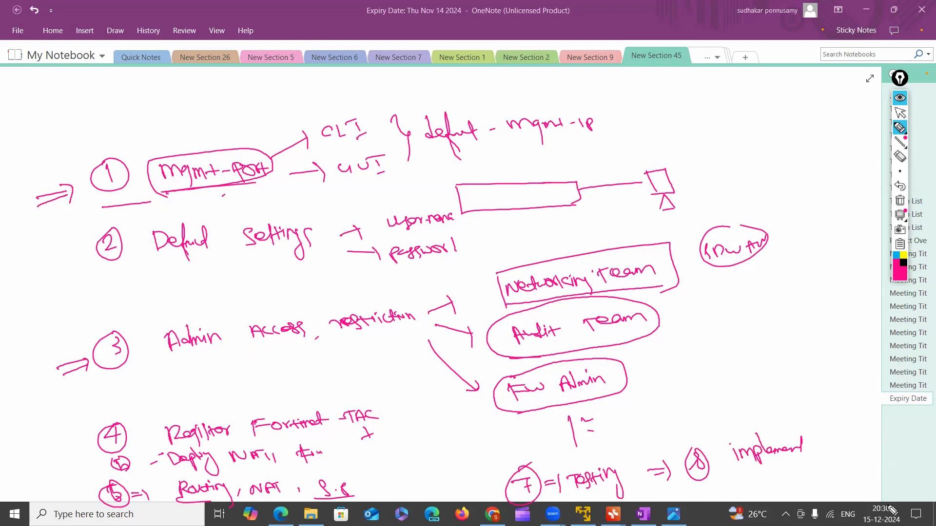
pyautogui.moveTo(890, 498); pyautogui.dragTo(865, 514)
pyautogui.moveTo(143, 201)
pyautogui.mouseDown()
pyautogui.moveTo(141, 175)
pyautogui.moveTo(73, 201)
pyautogui.moveTo(101, 213)
pyautogui.mouseUp()
pyautogui.moveTo(48, 263); pyautogui.dragTo(77, 264)
pyautogui.moveTo(66, 343); pyautogui.dragTo(95, 336)
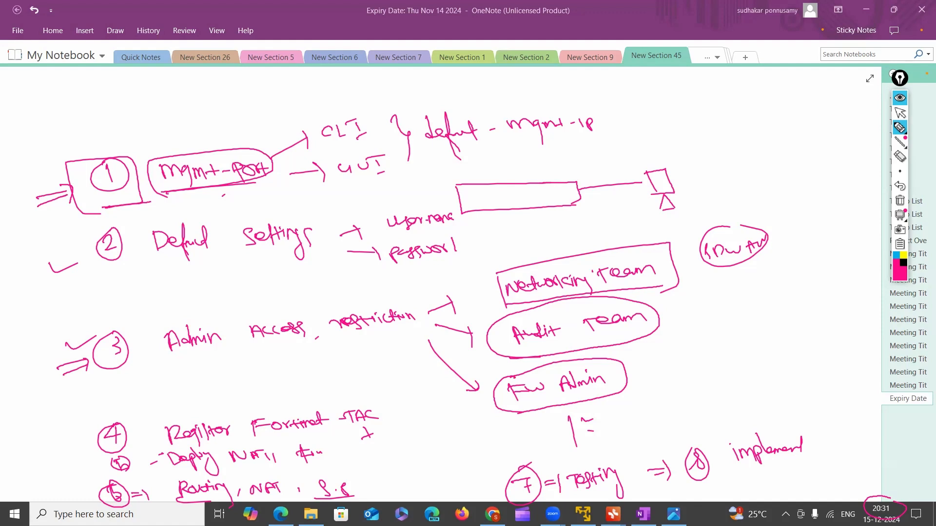
# Draw a double arrow after "S.P", add a large tick, and circle the "Testing" and "implement" items
pyautogui.moveTo(365, 493)
pyautogui.mouseDown()
pyautogui.moveTo(437, 485)
pyautogui.moveTo(424, 487)
pyautogui.mouseUp()
pyautogui.moveTo(584, 496)
pyautogui.mouseDown()
pyautogui.moveTo(669, 475)
pyautogui.moveTo(487, 478)
pyautogui.moveTo(588, 498)
pyautogui.mouseUp()
pyautogui.moveTo(427, 430)
pyautogui.mouseDown()
pyautogui.moveTo(459, 450)
pyautogui.moveTo(487, 433)
pyautogui.mouseUp()
pyautogui.moveTo(740, 478)
pyautogui.mouseDown()
pyautogui.moveTo(729, 461)
pyautogui.moveTo(741, 471)
pyautogui.mouseUp()
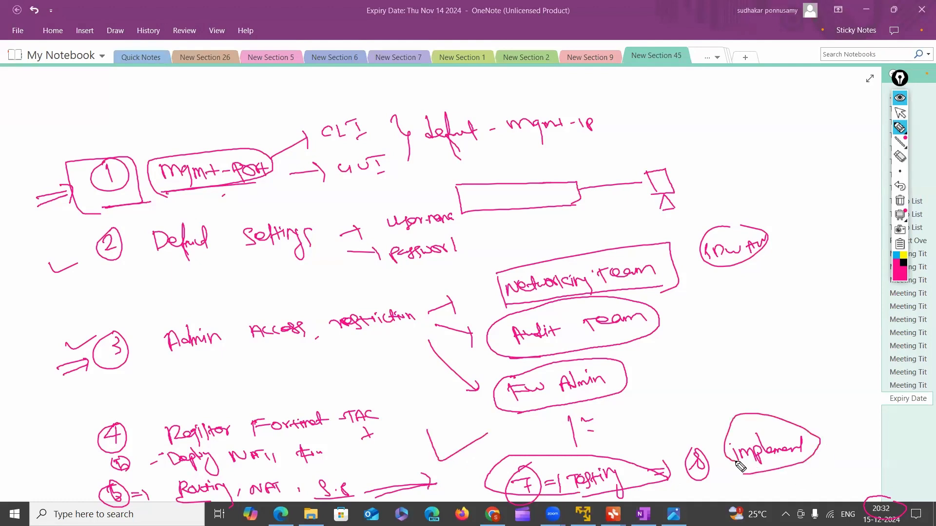
# Clear the handwritten notes from view and switch to the PNETLab topology in Chrome
pyautogui.click(900, 213)
pyautogui.click(900, 113)
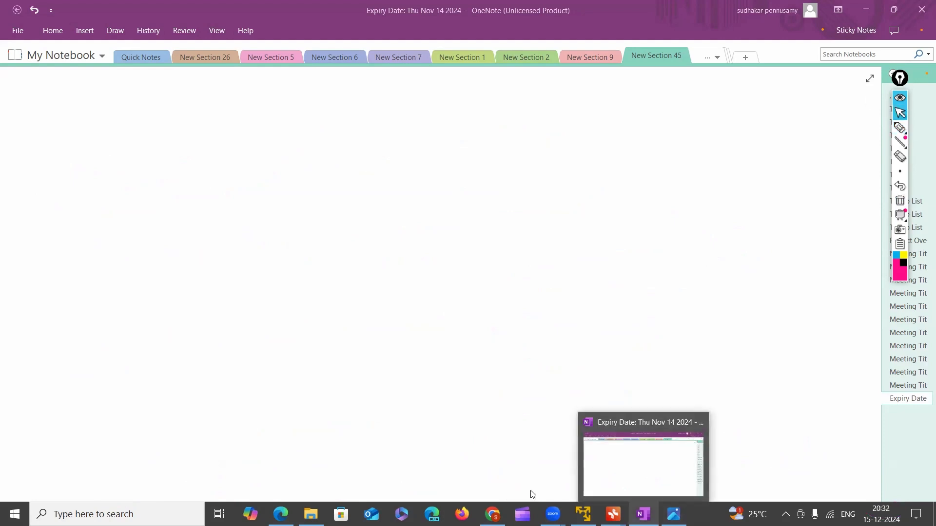
pyautogui.moveTo(492, 515)
pyautogui.click(493, 495)
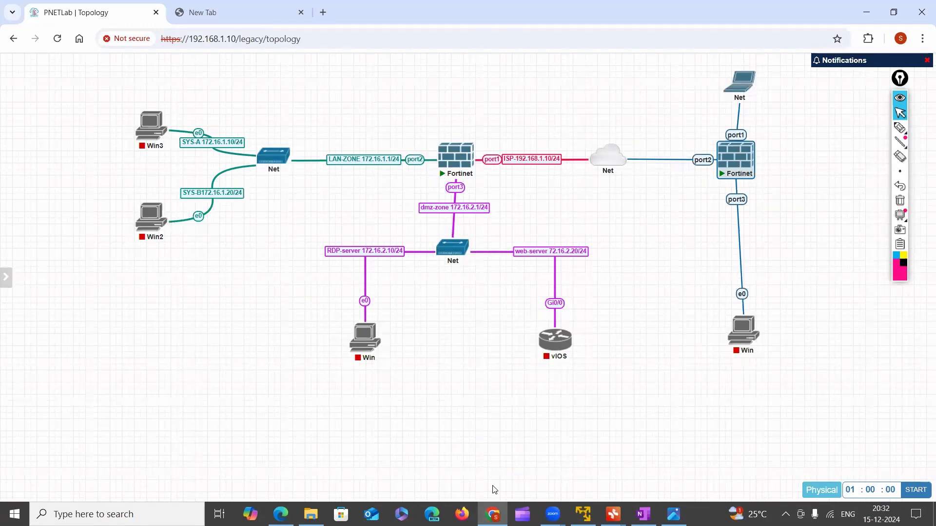
# Sketch a wide firewall box with a small port rectangle in its upper corner, below the Win2 machine in the topology
pyautogui.click(900, 127)
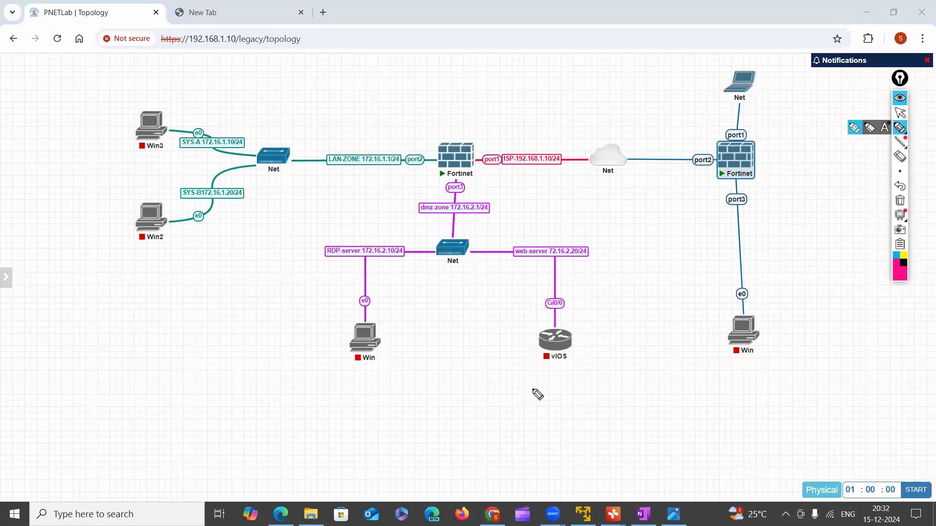
pyautogui.click(130, 385)
pyautogui.moveTo(173, 385)
pyautogui.mouseDown()
pyautogui.moveTo(131, 393)
pyautogui.moveTo(140, 416)
pyautogui.moveTo(245, 407)
pyautogui.moveTo(216, 409)
pyautogui.moveTo(233, 382)
pyautogui.mouseUp()
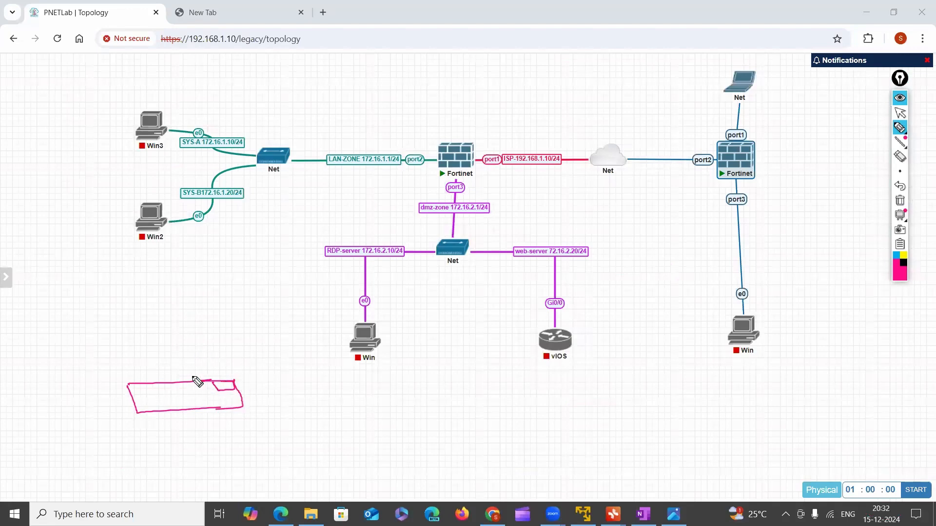
pyautogui.moveTo(122, 269)
pyautogui.mouseDown()
pyautogui.moveTo(121, 286)
pyautogui.moveTo(143, 281)
pyautogui.mouseUp()
pyautogui.moveTo(128, 294); pyautogui.dragTo(137, 303)
pyautogui.moveTo(127, 294); pyautogui.dragTo(147, 305)
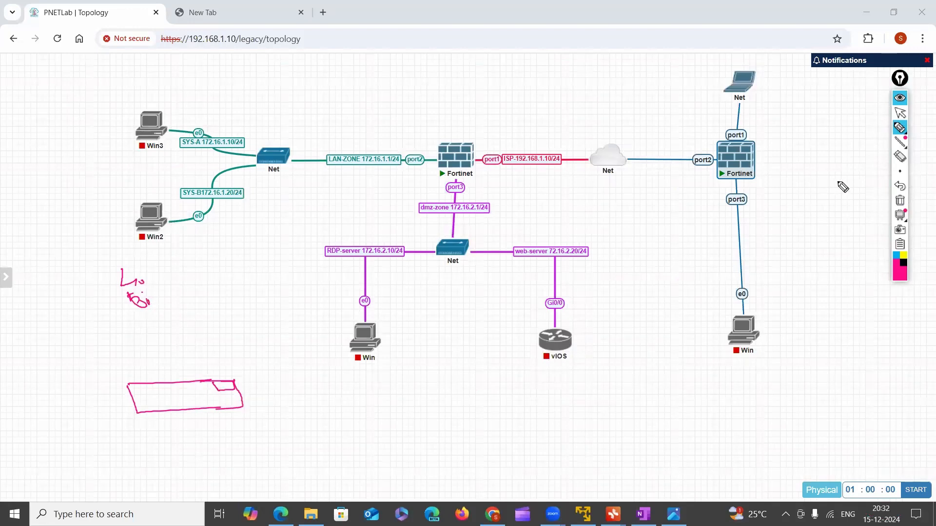
pyautogui.click(900, 157)
pyautogui.moveTo(132, 278); pyautogui.dragTo(151, 303)
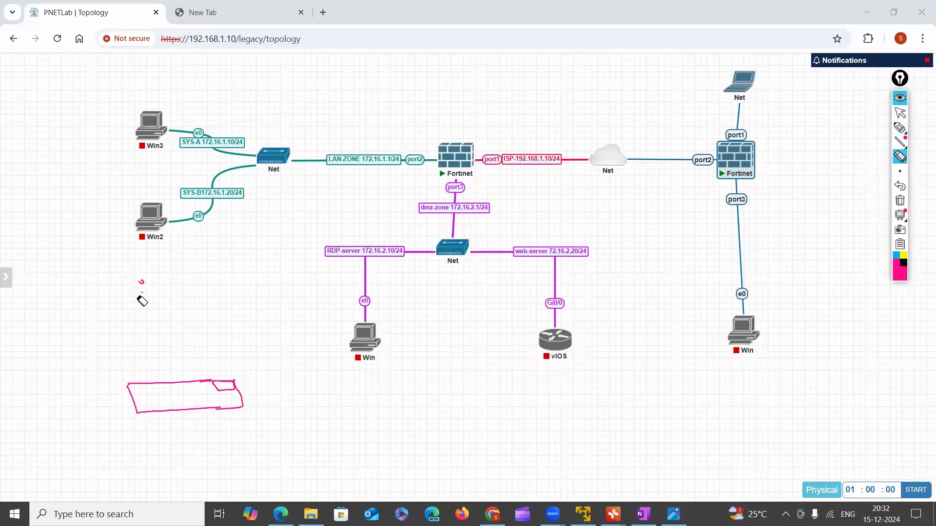
# Draw a vertical line up from the firewall sketch's port rectangle and label it "MGMT"
pyautogui.click(900, 128)
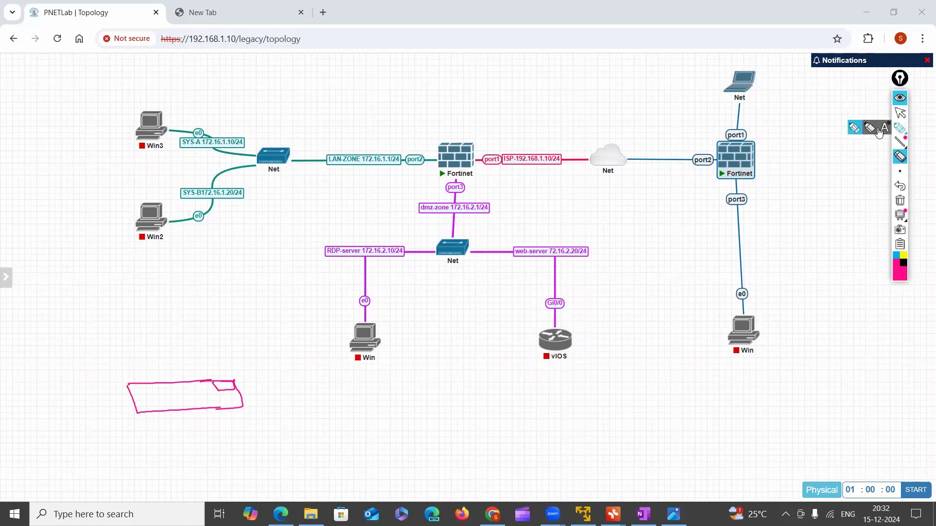
pyautogui.moveTo(227, 388)
pyautogui.mouseDown()
pyautogui.moveTo(223, 359)
pyautogui.moveTo(236, 376)
pyautogui.moveTo(262, 365)
pyautogui.moveTo(223, 337)
pyautogui.mouseUp()
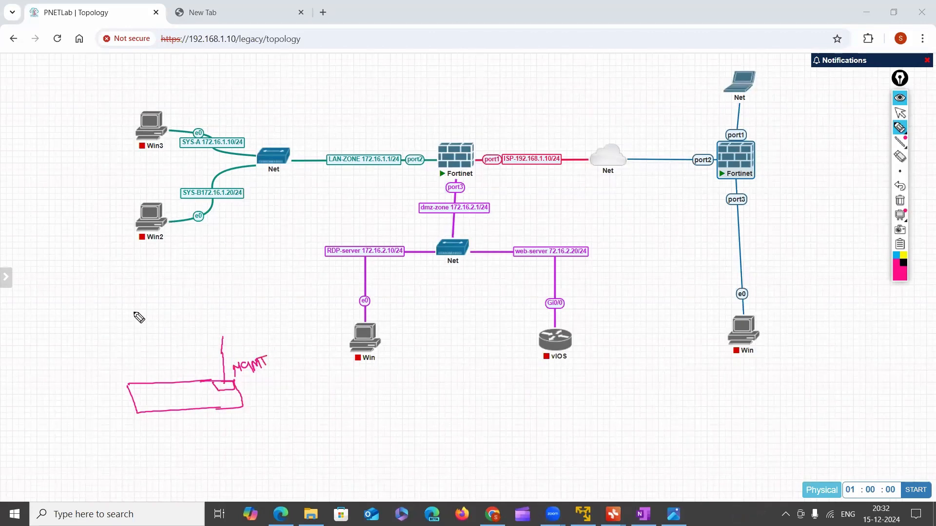
# Handwrite 192.168.1.99/24 above the firewall sketch and draw a box around it
pyautogui.moveTo(121, 299)
pyautogui.mouseDown()
pyautogui.moveTo(133, 320)
pyautogui.moveTo(246, 302)
pyautogui.mouseUp()
pyautogui.click(154, 309)
pyautogui.click(188, 306)
pyautogui.click(198, 302)
pyautogui.moveTo(251, 289)
pyautogui.mouseDown()
pyautogui.moveTo(252, 298)
pyautogui.moveTo(263, 294)
pyautogui.mouseUp()
pyautogui.moveTo(259, 287); pyautogui.dragTo(260, 305)
pyautogui.moveTo(99, 295)
pyautogui.mouseDown()
pyautogui.moveTo(196, 274)
pyautogui.moveTo(105, 315)
pyautogui.moveTo(246, 320)
pyautogui.mouseUp()
pyautogui.moveTo(188, 275)
pyautogui.mouseDown()
pyautogui.moveTo(269, 256)
pyautogui.moveTo(241, 321)
pyautogui.mouseUp()
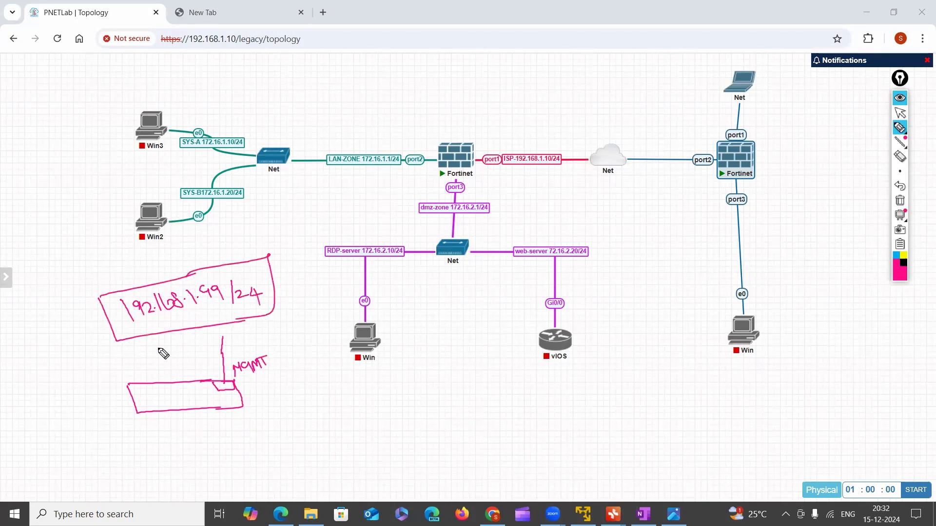
# Erase the boxed 192.168.1.99/24 note above the firewall sketch
pyautogui.moveTo(213, 381); pyautogui.dragTo(234, 390)
pyautogui.click(900, 156)
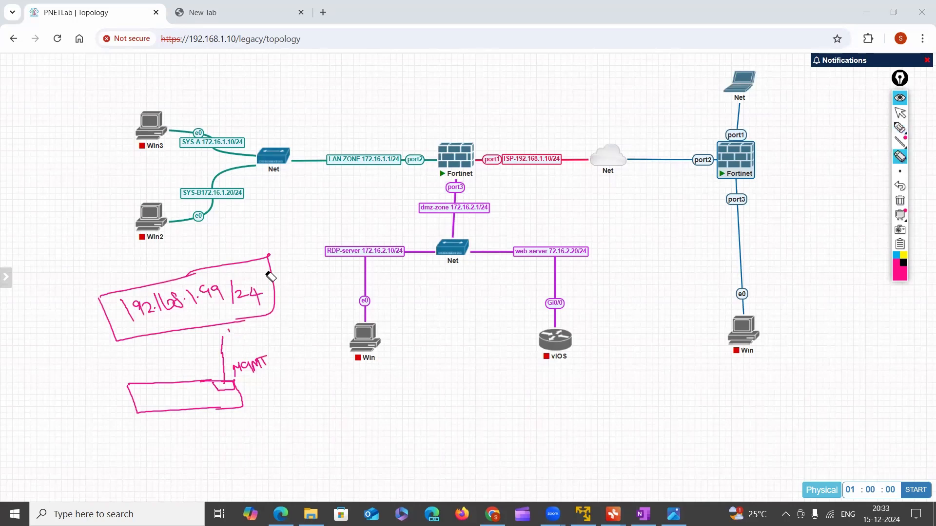
pyautogui.moveTo(227, 326)
pyautogui.mouseDown()
pyautogui.moveTo(133, 341)
pyautogui.moveTo(272, 307)
pyautogui.moveTo(163, 299)
pyautogui.moveTo(161, 281)
pyautogui.mouseUp()
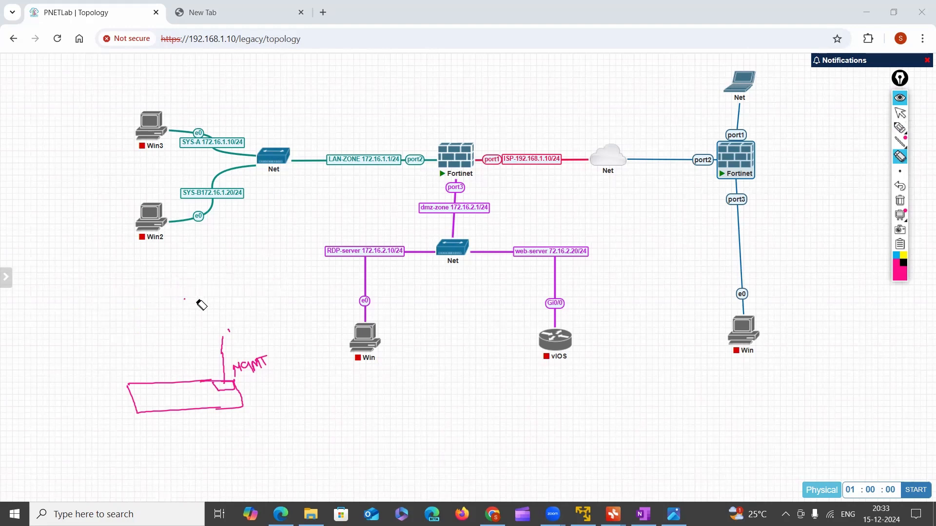
# Sketch a computer above the management line, write "FGT" inside the firewall box, and circle the management port
pyautogui.click(900, 128)
pyautogui.moveTo(233, 305)
pyautogui.mouseDown()
pyautogui.moveTo(199, 317)
pyautogui.moveTo(238, 326)
pyautogui.moveTo(233, 306)
pyautogui.moveTo(212, 337)
pyautogui.mouseUp()
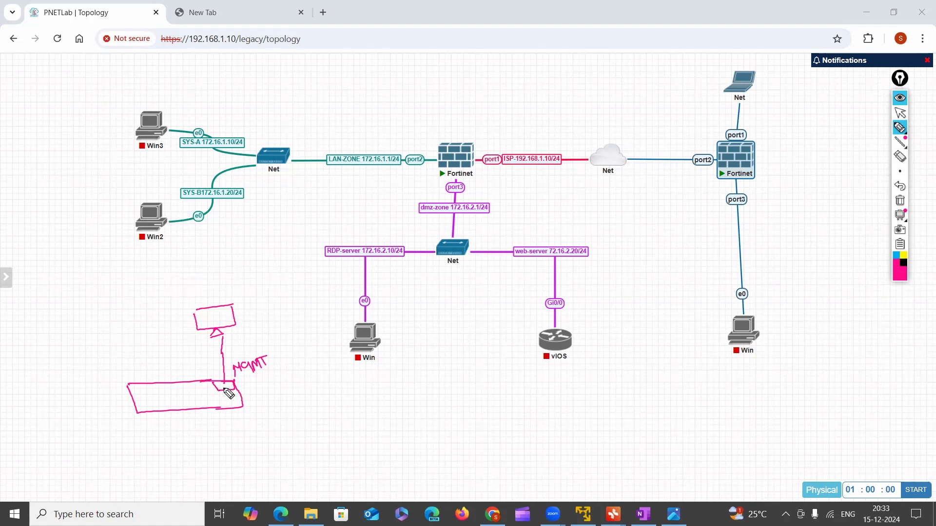
pyautogui.moveTo(164, 405); pyautogui.dragTo(184, 394)
pyautogui.moveTo(227, 381)
pyautogui.mouseDown()
pyautogui.moveTo(214, 389)
pyautogui.moveTo(234, 388)
pyautogui.mouseUp()
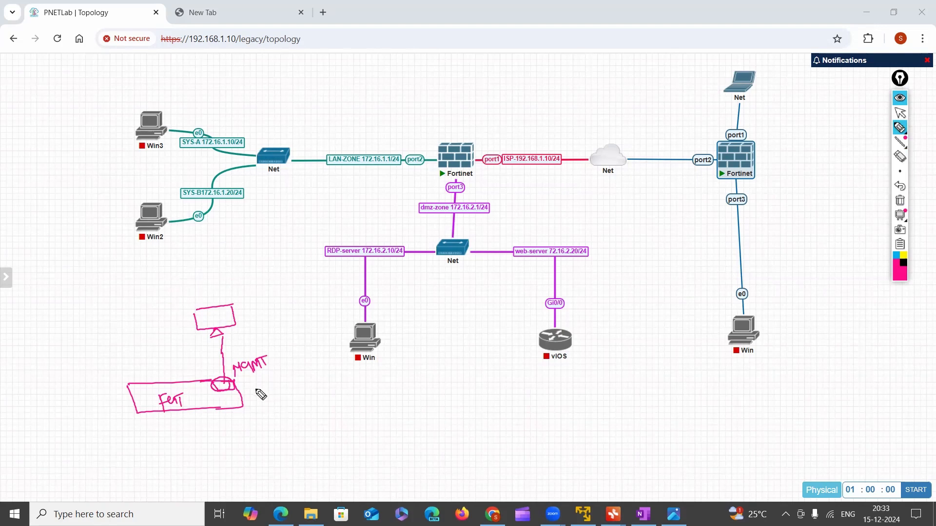
# Handwrite and underline 192.168.1.99/24 below the firewall sketch, and draw an arrow pointing at the sketched computer
pyautogui.moveTo(271, 444)
pyautogui.mouseDown()
pyautogui.moveTo(309, 454)
pyautogui.moveTo(385, 437)
pyautogui.moveTo(401, 445)
pyautogui.mouseUp()
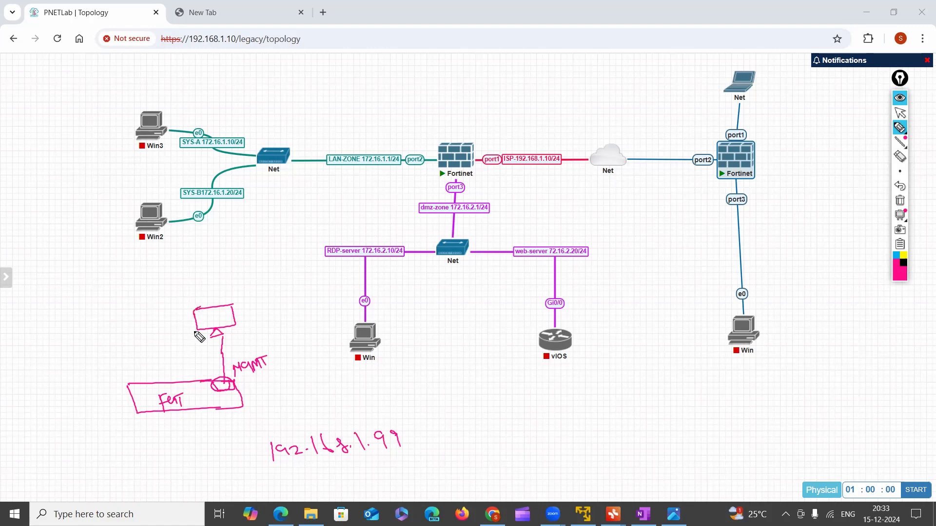
pyautogui.moveTo(171, 324); pyautogui.dragTo(184, 328)
pyautogui.moveTo(273, 486); pyautogui.dragTo(416, 464)
pyautogui.moveTo(425, 413)
pyautogui.mouseDown()
pyautogui.moveTo(414, 456)
pyautogui.moveTo(443, 455)
pyautogui.mouseUp()
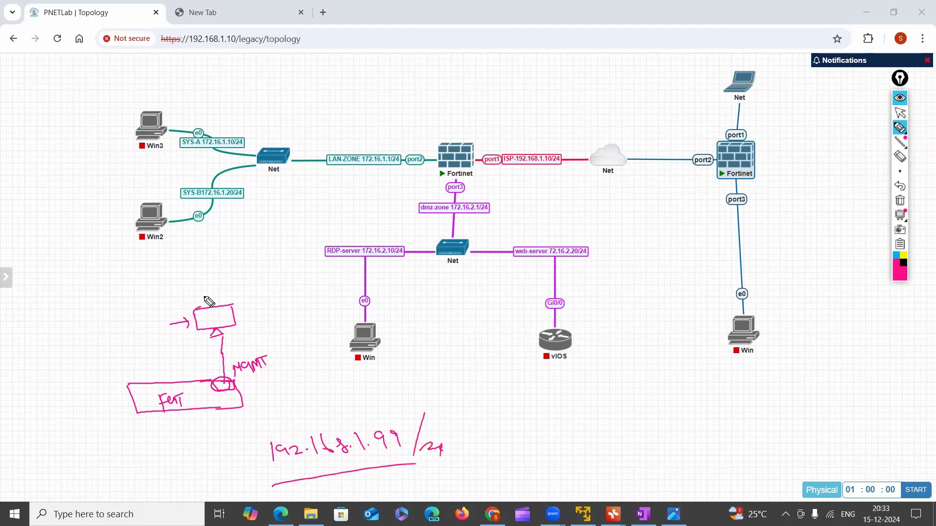
# Handwrite 192.168.1.100/24 above the sketched computer and a circled "Ping" beside the firewall sketch
pyautogui.moveTo(201, 270)
pyautogui.mouseDown()
pyautogui.moveTo(213, 286)
pyautogui.moveTo(278, 263)
pyautogui.mouseUp()
pyautogui.click(234, 271)
pyautogui.click(266, 273)
pyautogui.click(272, 268)
pyautogui.moveTo(283, 257); pyautogui.dragTo(306, 262)
pyautogui.moveTo(312, 253); pyautogui.dragTo(330, 267)
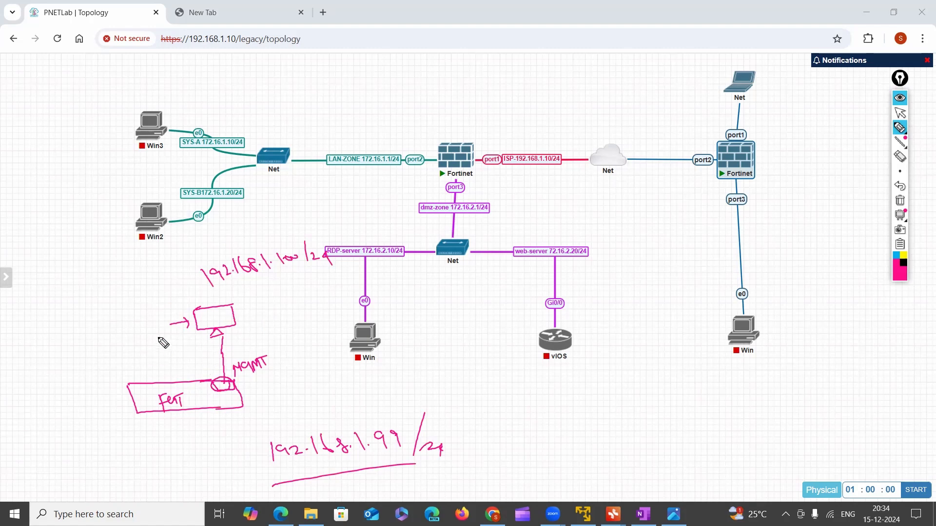
pyautogui.moveTo(41, 352)
pyautogui.mouseDown()
pyautogui.moveTo(61, 338)
pyautogui.moveTo(44, 368)
pyautogui.moveTo(78, 361)
pyautogui.mouseUp()
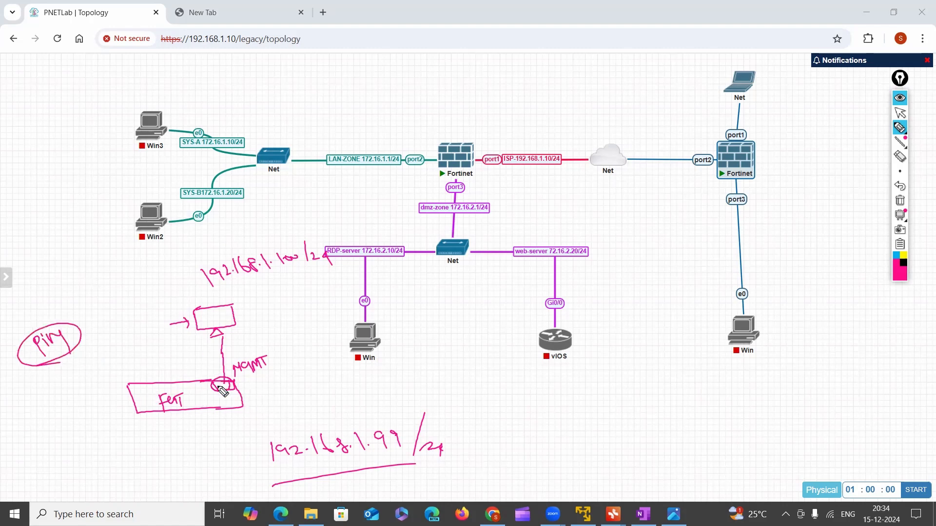
# Emphasize the management port with a heavier circle, extend a horizontal line from it, and box the "MGMT" label
pyautogui.moveTo(232, 393)
pyautogui.mouseDown()
pyautogui.moveTo(229, 386)
pyautogui.moveTo(289, 389)
pyautogui.mouseUp()
pyautogui.moveTo(233, 386)
pyautogui.mouseDown()
pyautogui.moveTo(215, 384)
pyautogui.moveTo(233, 390)
pyautogui.mouseUp()
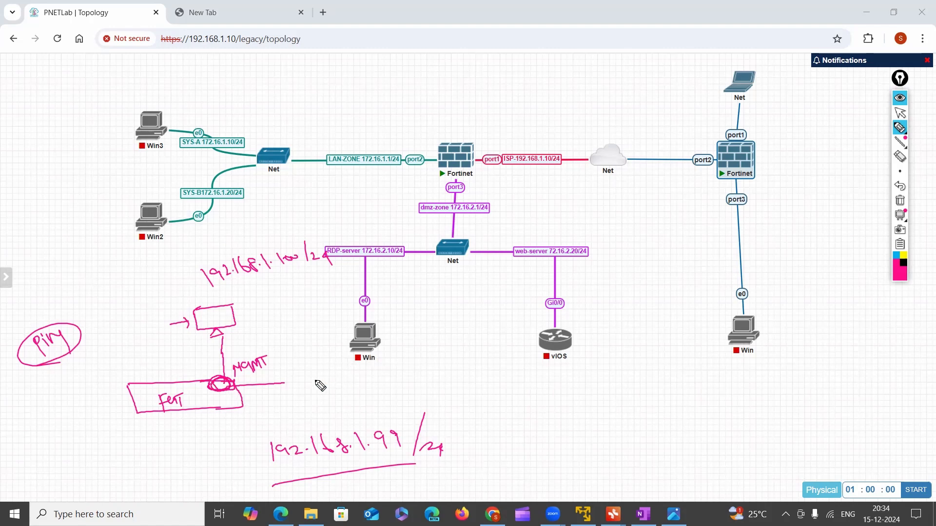
pyautogui.moveTo(243, 386)
pyautogui.mouseDown()
pyautogui.moveTo(273, 379)
pyautogui.moveTo(280, 352)
pyautogui.moveTo(226, 374)
pyautogui.moveTo(236, 386)
pyautogui.mouseUp()
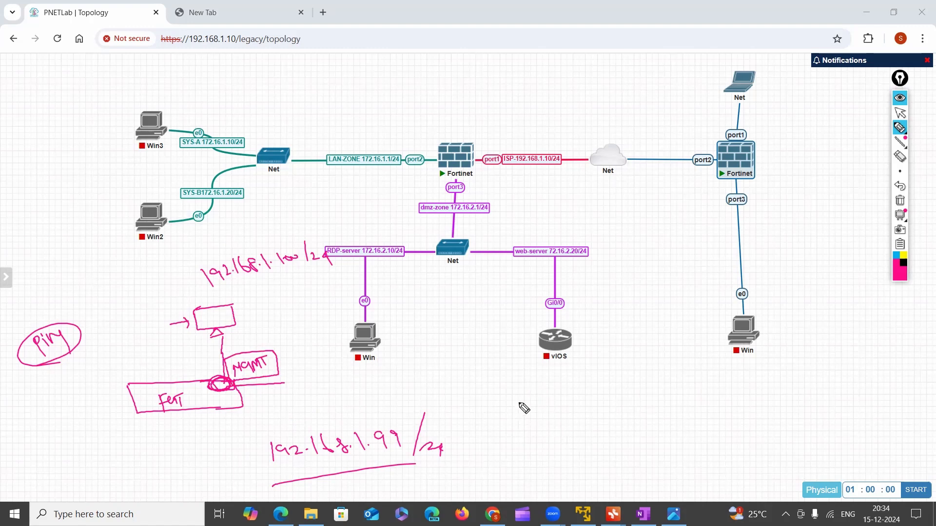
# Handwrite the access protocols Ping, https, ssh and FGFM below the vIOS router, and tick Ping and https
pyautogui.moveTo(526, 397)
pyautogui.mouseDown()
pyautogui.moveTo(572, 423)
pyautogui.moveTo(561, 446)
pyautogui.moveTo(573, 455)
pyautogui.moveTo(591, 445)
pyautogui.moveTo(564, 488)
pyautogui.moveTo(609, 489)
pyautogui.mouseUp()
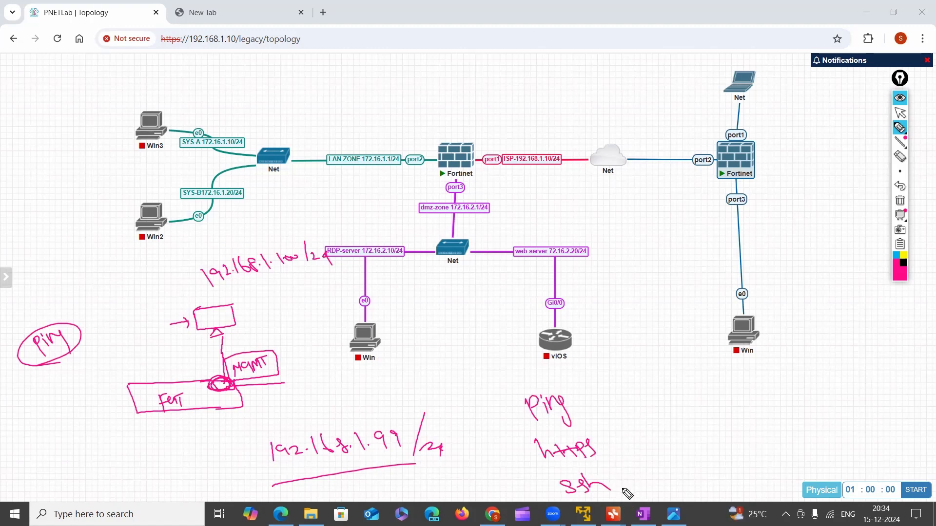
pyautogui.moveTo(627, 484); pyautogui.dragTo(653, 465)
pyautogui.moveTo(647, 469)
pyautogui.mouseDown()
pyautogui.moveTo(652, 484)
pyautogui.moveTo(684, 470)
pyautogui.mouseUp()
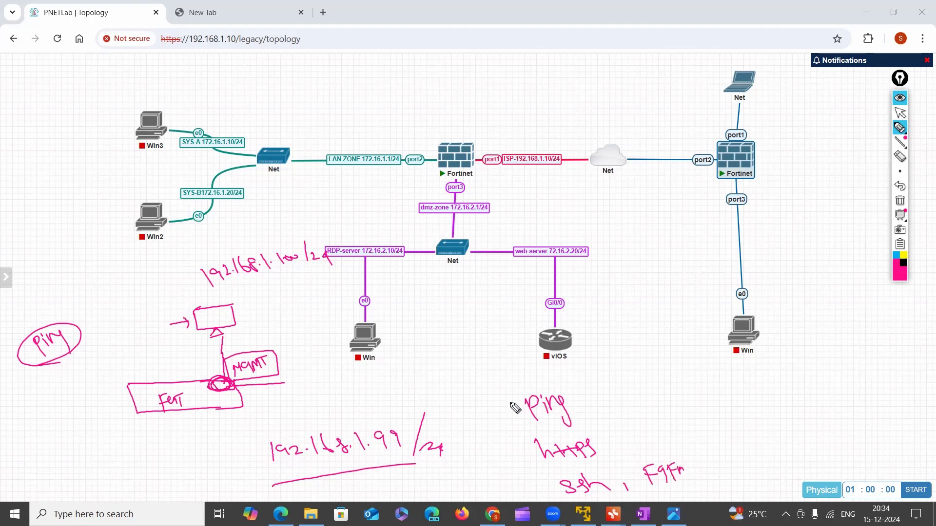
pyautogui.moveTo(503, 413); pyautogui.dragTo(521, 410)
pyautogui.moveTo(514, 457); pyautogui.dragTo(531, 452)
# Add a row of small ports along the firewall box's upper edge, re-tick Ping, and underline 192.168.1.100
pyautogui.moveTo(138, 394); pyautogui.dragTo(204, 386)
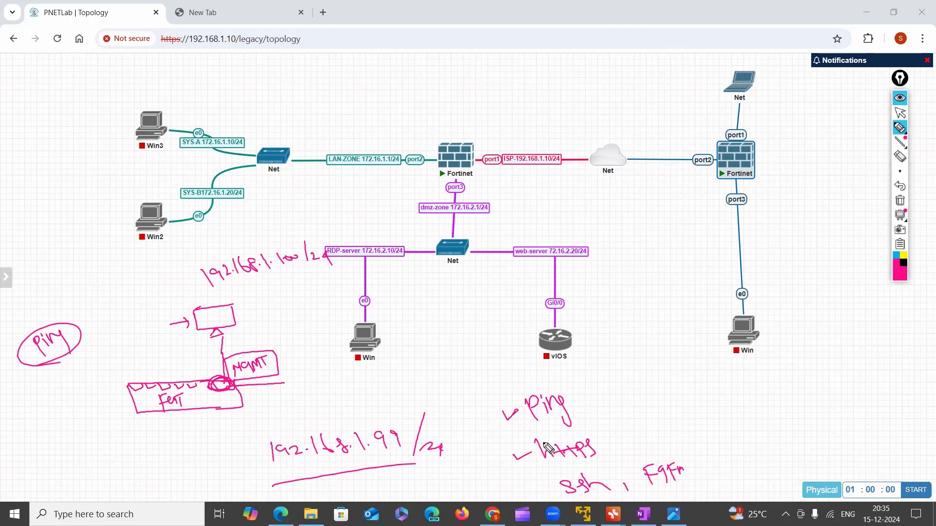
pyautogui.moveTo(504, 413); pyautogui.dragTo(527, 407)
pyautogui.moveTo(214, 292); pyautogui.dragTo(290, 284)
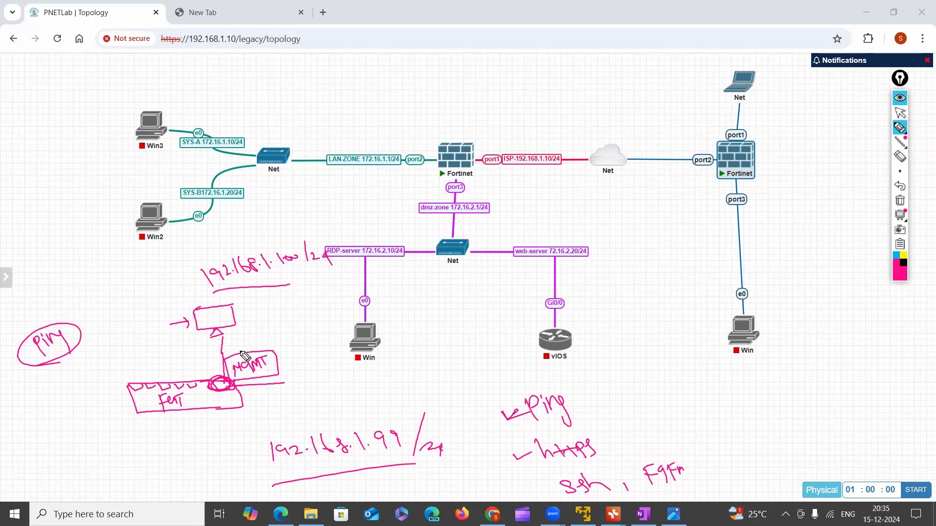
# Draw a long tick beside Ping and handwrite "CLI" and "GUI" below the Win machine under the second Fortinet
pyautogui.moveTo(583, 399); pyautogui.dragTo(675, 375)
pyautogui.moveTo(809, 360)
pyautogui.mouseDown()
pyautogui.moveTo(787, 366)
pyautogui.moveTo(808, 375)
pyautogui.mouseUp()
pyautogui.moveTo(813, 360)
pyautogui.mouseDown()
pyautogui.moveTo(814, 374)
pyautogui.moveTo(827, 373)
pyautogui.mouseUp()
pyautogui.moveTo(835, 360); pyautogui.dragTo(847, 372)
pyautogui.moveTo(801, 414); pyautogui.dragTo(817, 427)
pyautogui.moveTo(822, 418); pyautogui.dragTo(846, 424)
pyautogui.moveTo(847, 413); pyautogui.dragTo(829, 414)
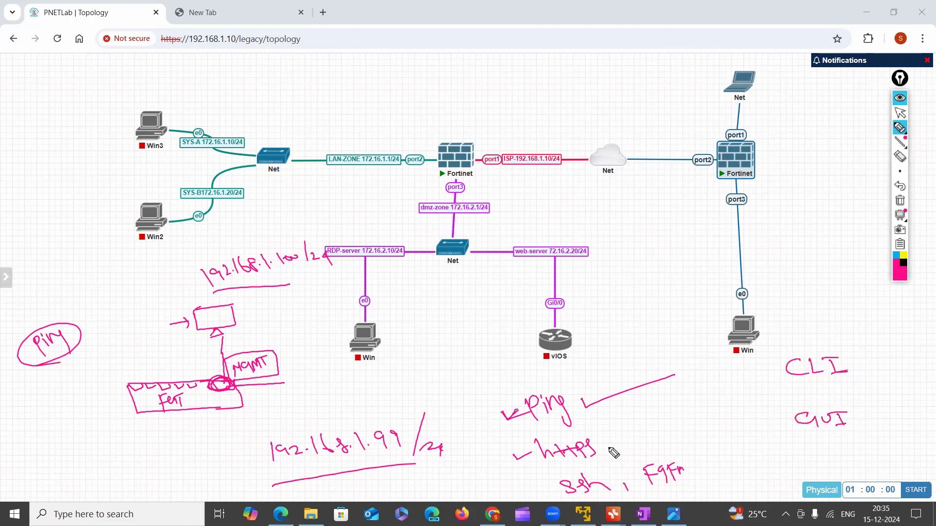
# Connect https and GUI with a double-headed arrow and underline https
pyautogui.moveTo(605, 449)
pyautogui.mouseDown()
pyautogui.moveTo(782, 424)
pyautogui.moveTo(776, 430)
pyautogui.mouseUp()
pyautogui.moveTo(615, 440); pyautogui.dragTo(619, 453)
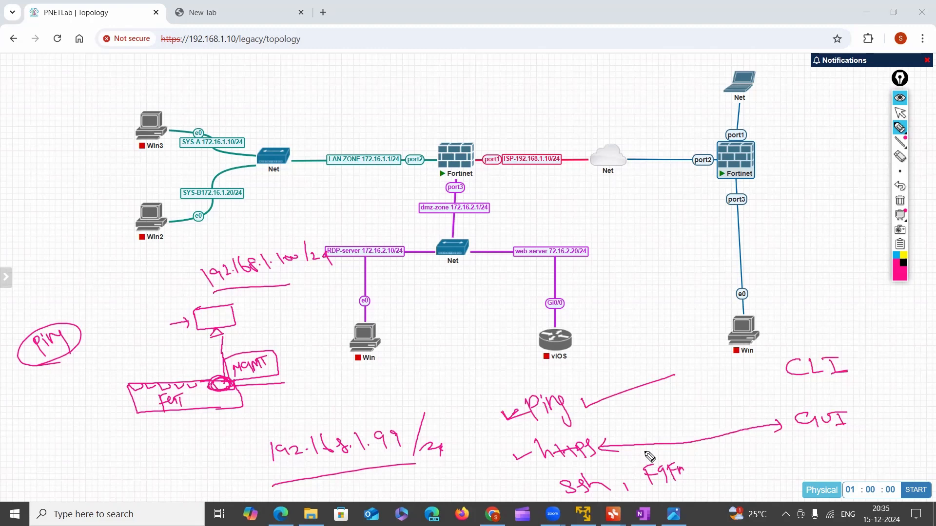
pyautogui.moveTo(546, 466); pyautogui.dragTo(597, 457)
pyautogui.moveTo(204, 315); pyautogui.dragTo(205, 317)
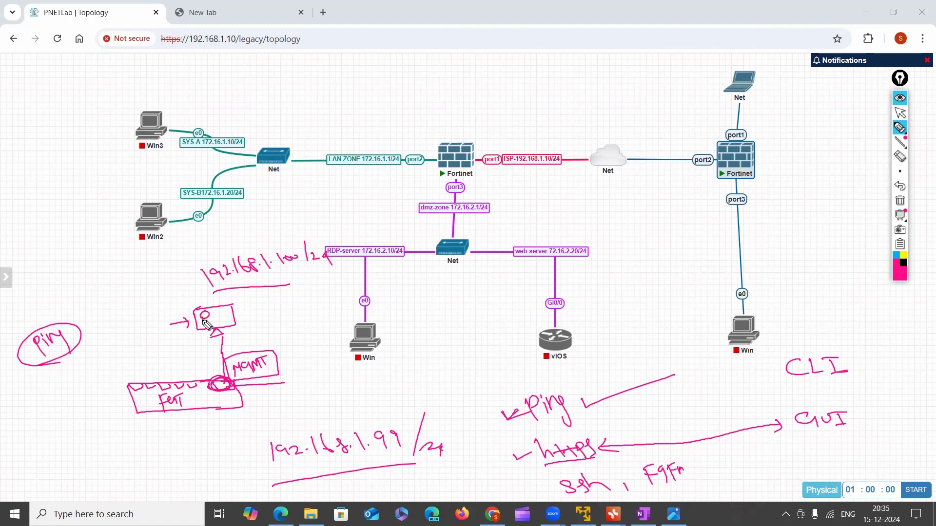
pyautogui.moveTo(195, 316); pyautogui.dragTo(173, 310)
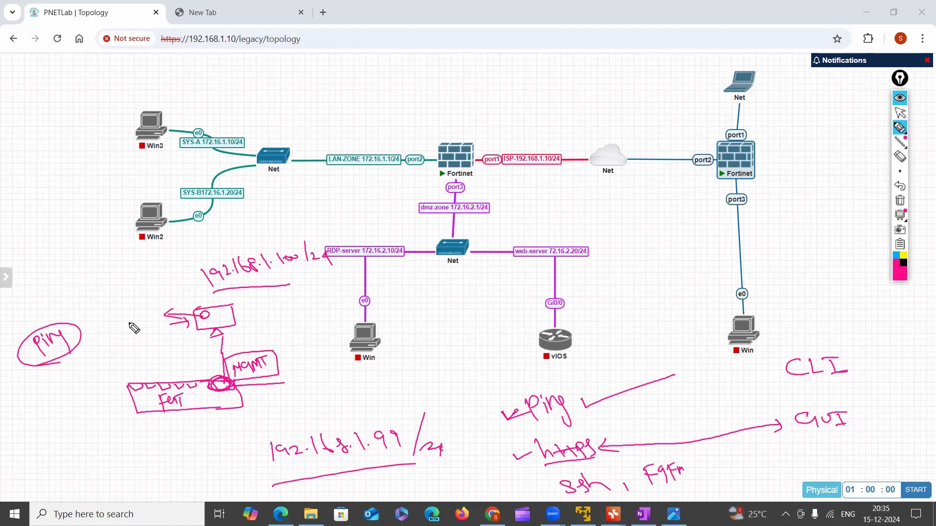
pyautogui.moveTo(115, 284)
pyautogui.mouseDown()
pyautogui.moveTo(122, 306)
pyautogui.moveTo(132, 305)
pyautogui.mouseUp()
pyautogui.moveTo(135, 289)
pyautogui.mouseDown()
pyautogui.moveTo(192, 286)
pyautogui.moveTo(195, 306)
pyautogui.mouseUp()
pyautogui.moveTo(204, 281); pyautogui.dragTo(200, 306)
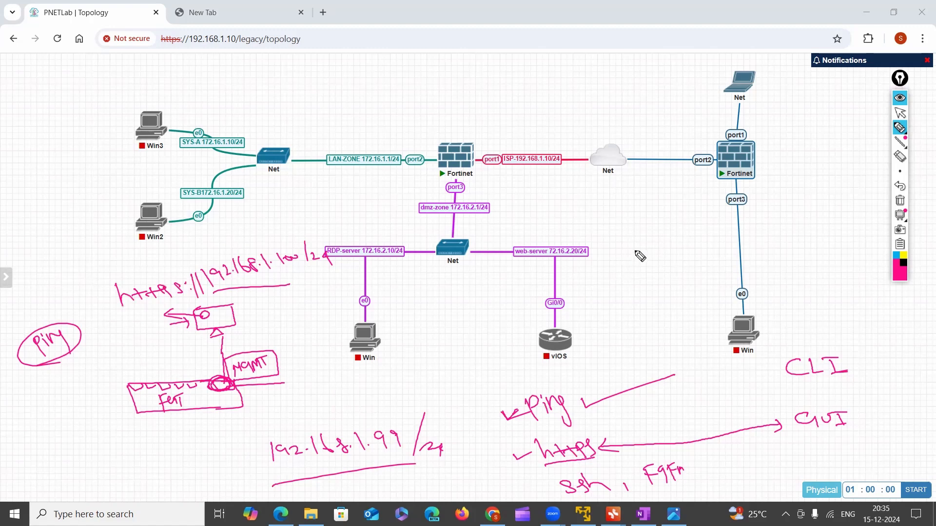
# Sketch a login form as a rectangle split into two rows, with short username and password labels beside it
pyautogui.moveTo(718, 225)
pyautogui.mouseDown()
pyautogui.moveTo(622, 236)
pyautogui.moveTo(629, 292)
pyautogui.moveTo(749, 281)
pyautogui.mouseUp()
pyautogui.moveTo(715, 226)
pyautogui.mouseDown()
pyautogui.moveTo(747, 225)
pyautogui.moveTo(750, 283)
pyautogui.mouseUp()
pyautogui.moveTo(628, 263); pyautogui.dragTo(737, 246)
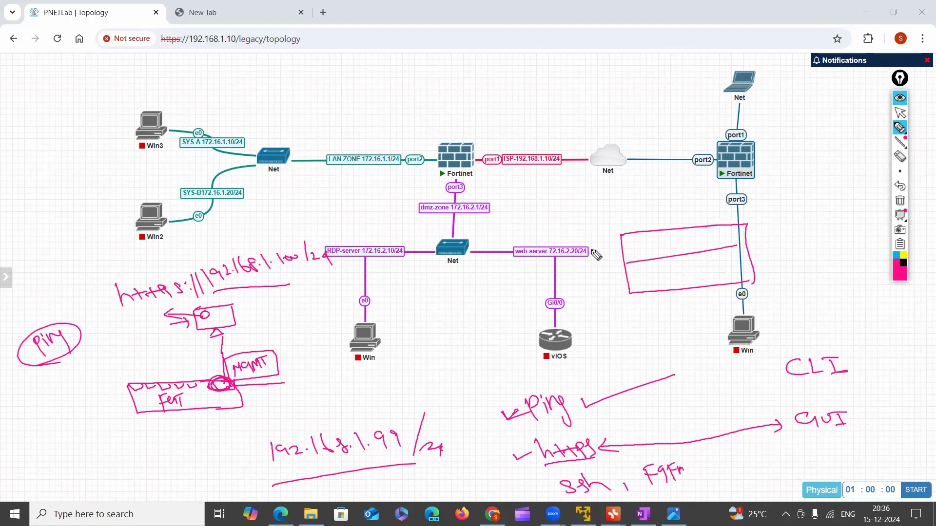
pyautogui.moveTo(591, 252); pyautogui.dragTo(607, 252)
pyautogui.moveTo(599, 297); pyautogui.dragTo(616, 283)
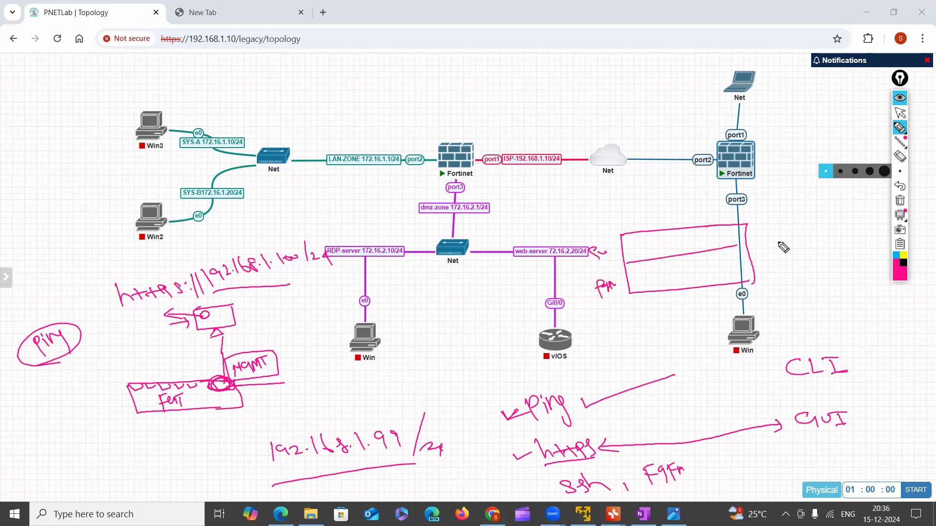
# Draw a brace beside the login form and handwrite "admin" and "(no-null)" next to it
pyautogui.moveTo(759, 225); pyautogui.dragTo(778, 278)
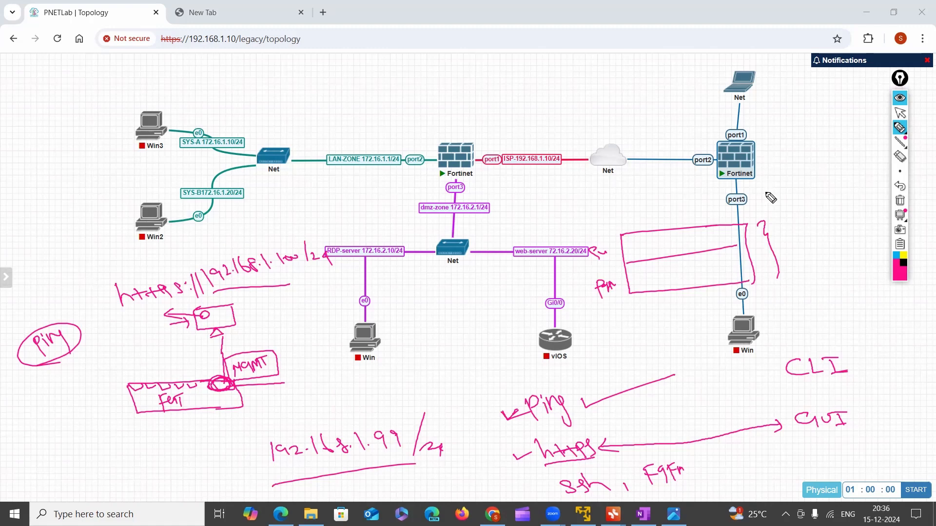
pyautogui.moveTo(793, 216)
pyautogui.mouseDown()
pyautogui.moveTo(814, 201)
pyautogui.moveTo(822, 222)
pyautogui.moveTo(855, 207)
pyautogui.mouseUp()
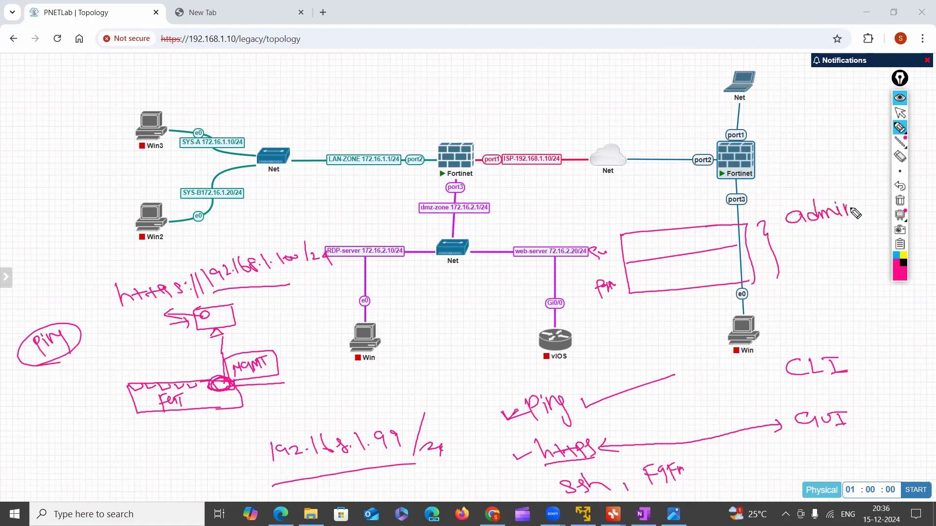
pyautogui.moveTo(799, 247)
pyautogui.mouseDown()
pyautogui.moveTo(835, 261)
pyautogui.moveTo(872, 240)
pyautogui.mouseUp()
pyautogui.moveTo(875, 239); pyautogui.dragTo(875, 259)
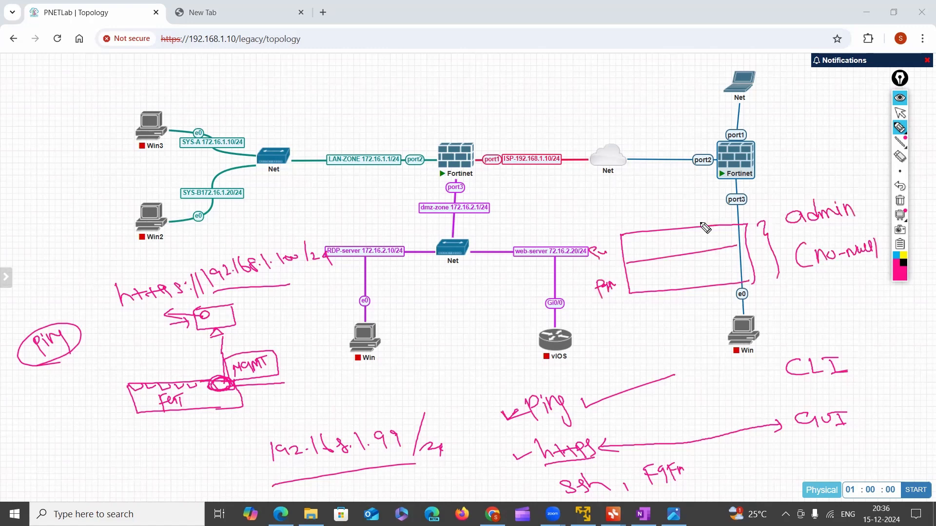
# Enclose the default login notes and the handwritten https address in large parentheses
pyautogui.moveTo(780, 215); pyautogui.dragTo(779, 267)
pyautogui.moveTo(856, 194); pyautogui.dragTo(884, 258)
pyautogui.moveTo(89, 286); pyautogui.dragTo(104, 335)
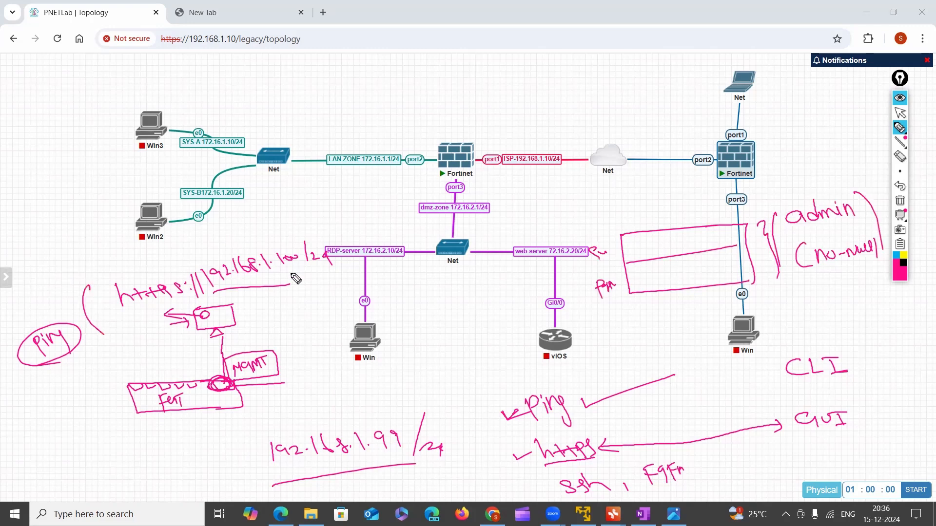
pyautogui.moveTo(310, 223); pyautogui.dragTo(348, 277)
# Tick https and ssh in the protocol list and draw a curved bracket around the list
pyautogui.moveTo(513, 454); pyautogui.dragTo(534, 451)
pyautogui.moveTo(533, 485); pyautogui.dragTo(553, 484)
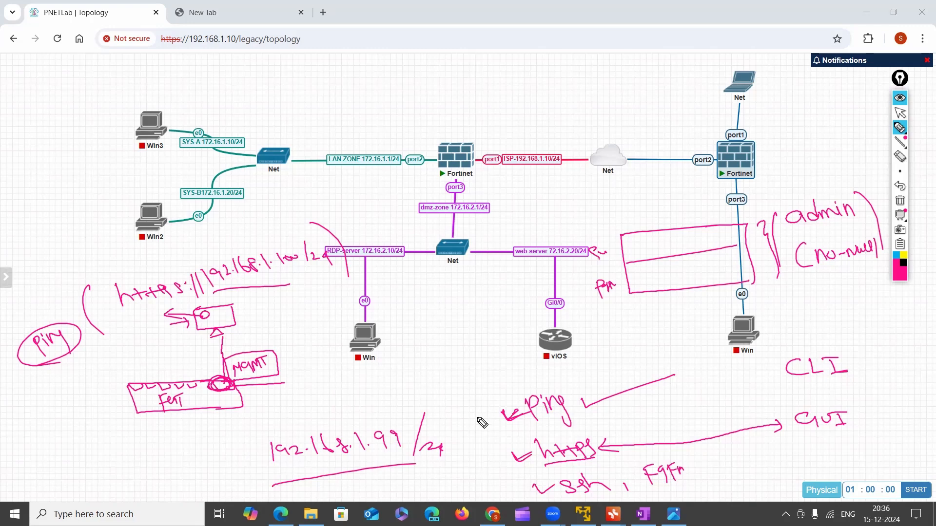
pyautogui.moveTo(505, 395)
pyautogui.mouseDown()
pyautogui.moveTo(489, 441)
pyautogui.moveTo(507, 485)
pyautogui.moveTo(603, 434)
pyautogui.mouseUp()
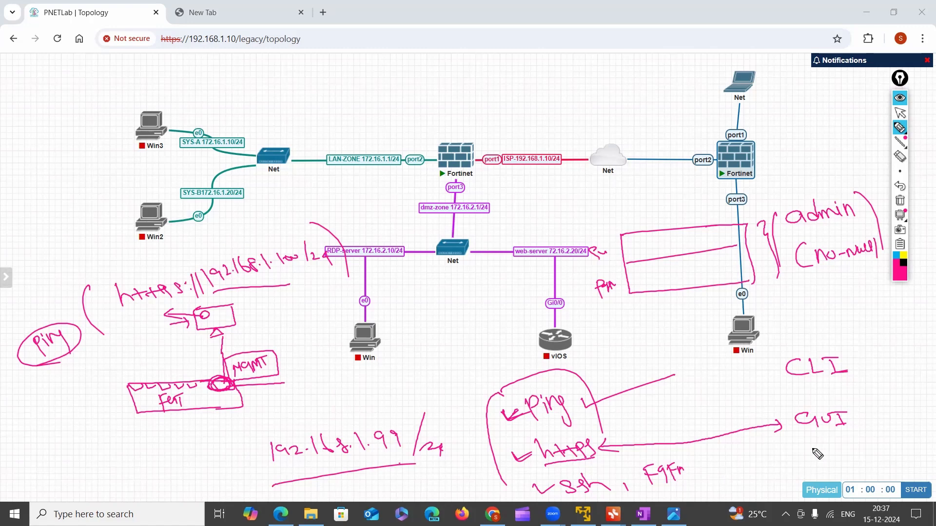
# Underline "admin" and "(no-null)", outline the 192.168.1.100 address, and box "ssh"
pyautogui.moveTo(786, 243); pyautogui.dragTo(853, 223)
pyautogui.moveTo(808, 277); pyautogui.dragTo(869, 268)
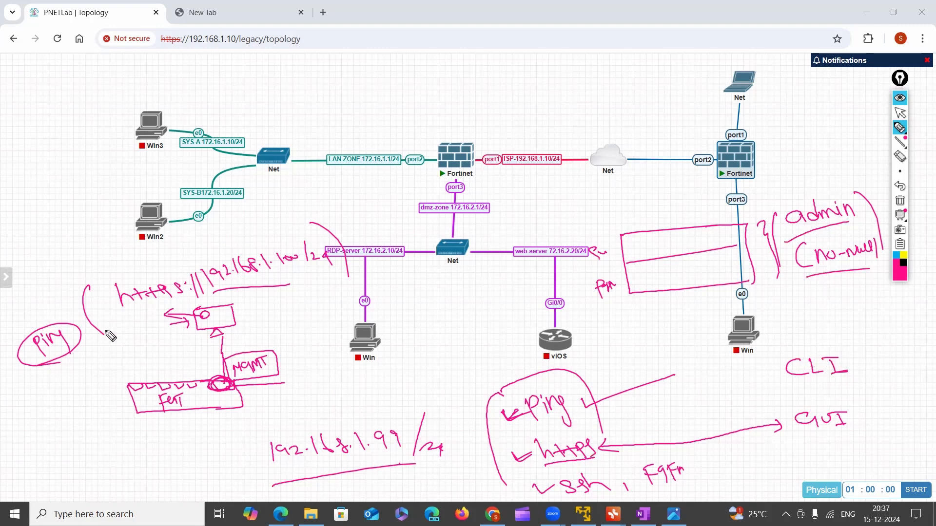
pyautogui.moveTo(207, 261)
pyautogui.mouseDown()
pyautogui.moveTo(197, 293)
pyautogui.moveTo(288, 285)
pyautogui.mouseUp()
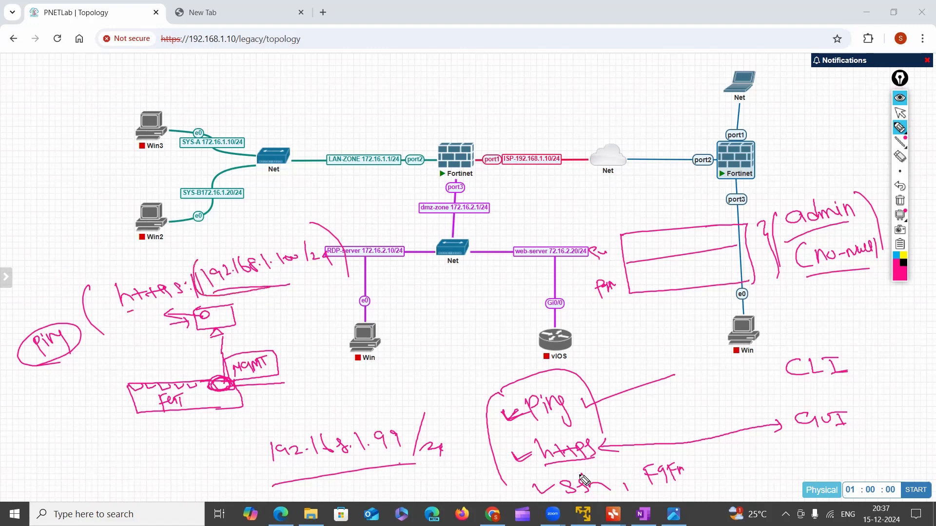
pyautogui.moveTo(547, 476)
pyautogui.mouseDown()
pyautogui.moveTo(549, 501)
pyautogui.moveTo(627, 490)
pyautogui.moveTo(545, 475)
pyautogui.mouseUp()
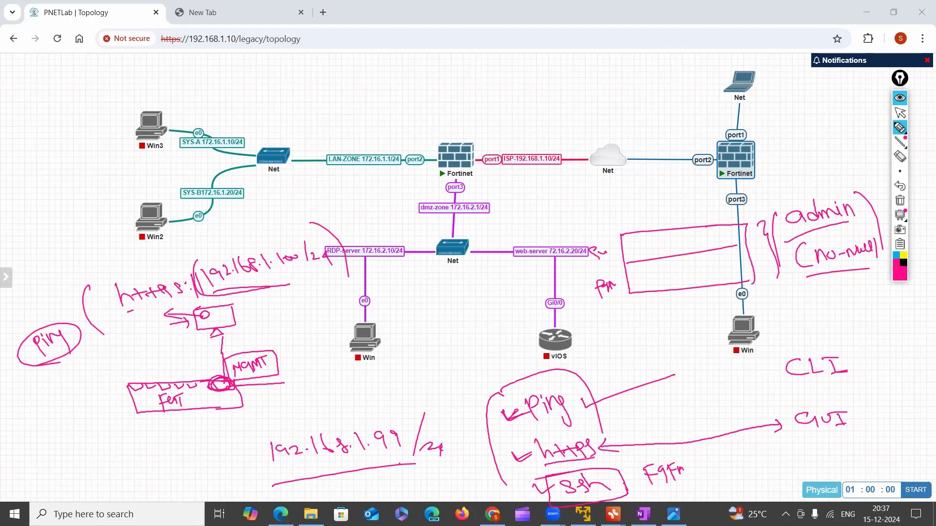
# Underline the handwritten 192.168.1.100/24 address, and draw an arrow linking the boxed "ssh" to "CLI"
pyautogui.moveTo(247, 295); pyautogui.dragTo(327, 262)
pyautogui.moveTo(601, 447); pyautogui.dragTo(617, 452)
pyautogui.moveTo(623, 485)
pyautogui.mouseDown()
pyautogui.moveTo(780, 363)
pyautogui.moveTo(780, 377)
pyautogui.mouseUp()
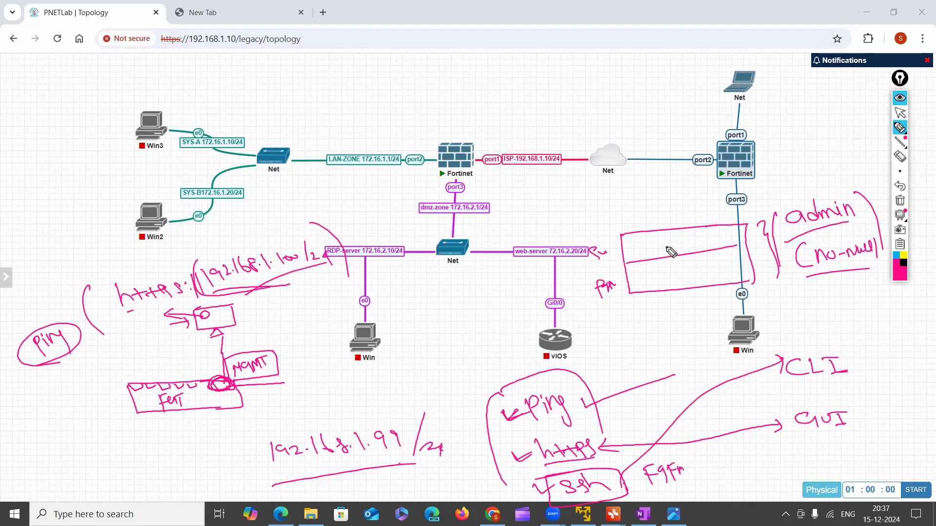
# Put parentheses around the handwritten "admin" and outline the Fortinet firewall that connects port1, port2 and port3 in blue
pyautogui.moveTo(786, 212); pyautogui.dragTo(789, 239)
pyautogui.moveTo(847, 196); pyautogui.dragTo(855, 225)
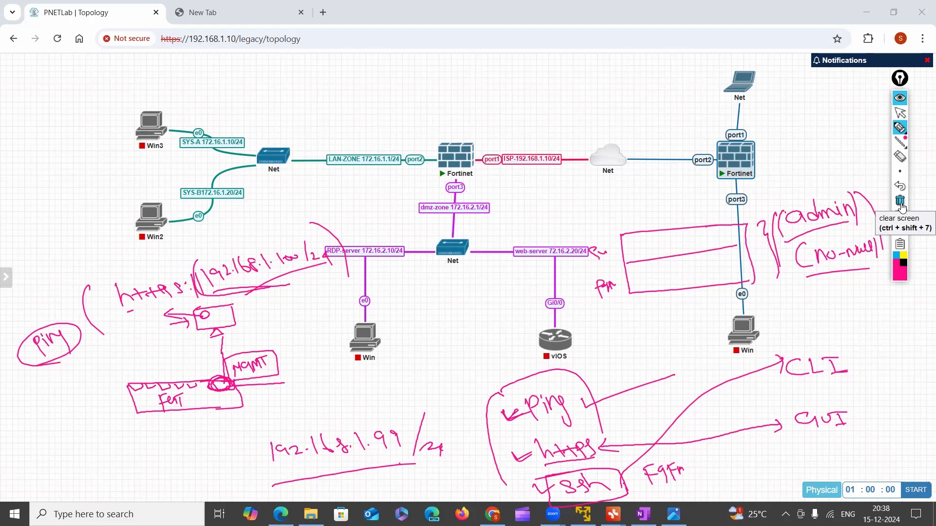
pyautogui.moveTo(707, 117)
pyautogui.mouseDown()
pyautogui.moveTo(712, 188)
pyautogui.moveTo(753, 124)
pyautogui.moveTo(719, 140)
pyautogui.mouseUp()
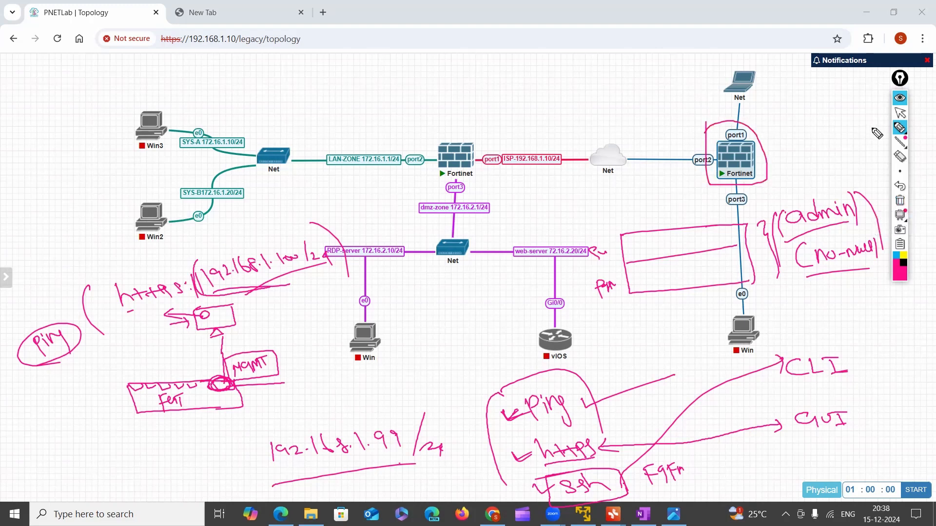
# Clear all annotations, circle port1 above the blue-linked Fortinet firewall, and handwrite a bracketed list of ping, http, https, ssh and FGFM
pyautogui.click(900, 156)
pyautogui.click(900, 200)
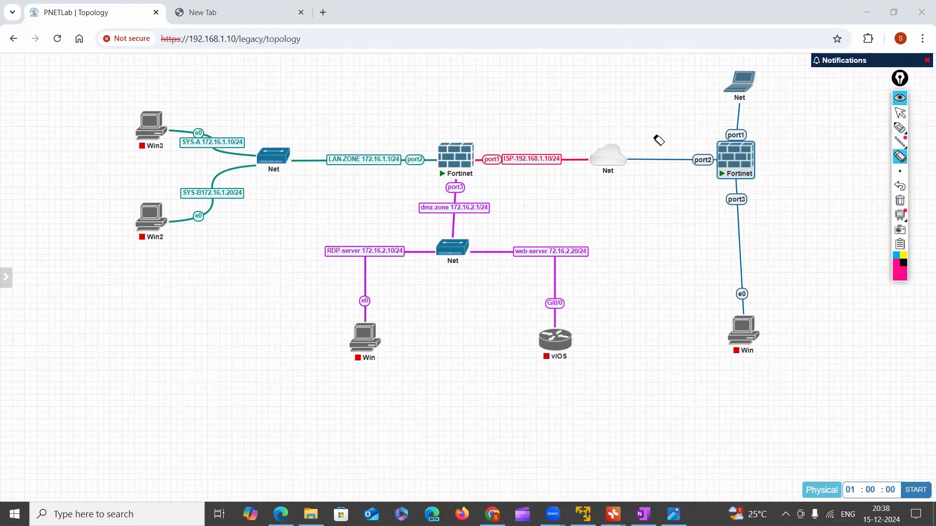
pyautogui.click(900, 128)
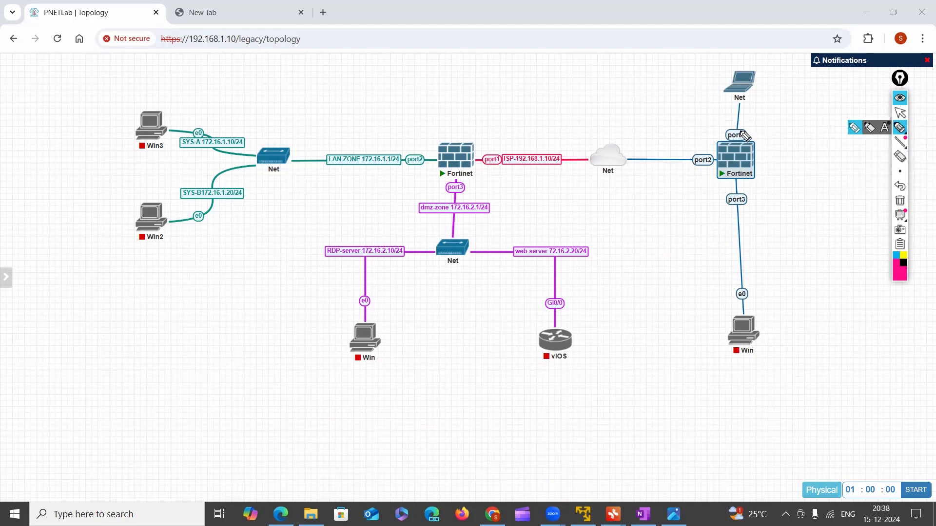
pyautogui.moveTo(742, 131)
pyautogui.mouseDown()
pyautogui.moveTo(722, 138)
pyautogui.moveTo(738, 145)
pyautogui.moveTo(749, 132)
pyautogui.moveTo(732, 128)
pyautogui.moveTo(773, 127)
pyautogui.moveTo(774, 138)
pyautogui.mouseUp()
pyautogui.moveTo(801, 134)
pyautogui.mouseDown()
pyautogui.moveTo(829, 123)
pyautogui.moveTo(833, 141)
pyautogui.moveTo(819, 155)
pyautogui.moveTo(843, 160)
pyautogui.moveTo(824, 188)
pyautogui.moveTo(851, 196)
pyautogui.mouseUp()
pyautogui.moveTo(831, 229)
pyautogui.mouseDown()
pyautogui.moveTo(824, 215)
pyautogui.moveTo(858, 229)
pyautogui.moveTo(829, 246)
pyautogui.moveTo(863, 248)
pyautogui.mouseUp()
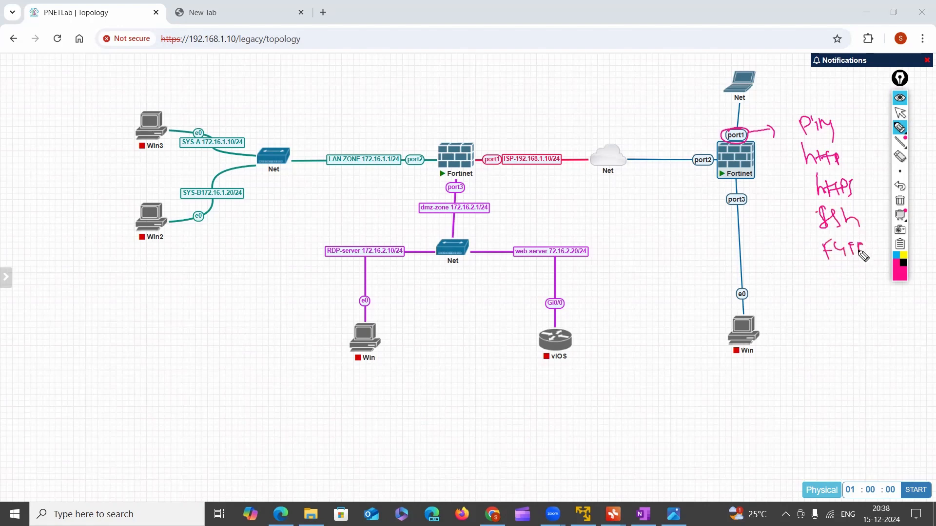
pyautogui.moveTo(787, 121); pyautogui.dragTo(794, 250)
pyautogui.moveTo(839, 115); pyautogui.dragTo(863, 226)
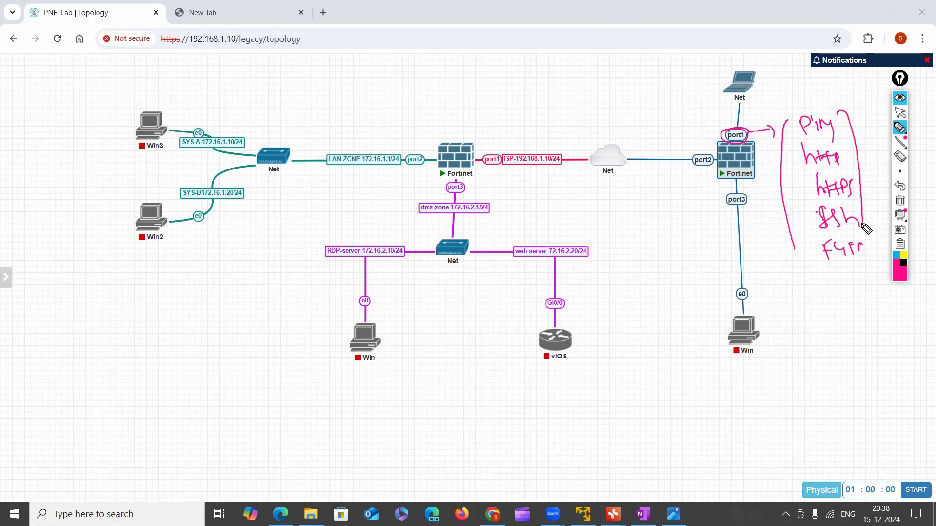
# Draw an arrow from port1 to a handwritten, circled "mgmt" label and outline port1 again
pyautogui.moveTo(746, 131); pyautogui.dragTo(737, 142)
pyautogui.click(695, 113)
pyautogui.moveTo(709, 124)
pyautogui.mouseDown()
pyautogui.moveTo(725, 132)
pyautogui.moveTo(690, 111)
pyautogui.moveTo(702, 114)
pyautogui.mouseUp()
pyautogui.moveTo(649, 98)
pyautogui.mouseDown()
pyautogui.moveTo(703, 91)
pyautogui.moveTo(688, 115)
pyautogui.mouseUp()
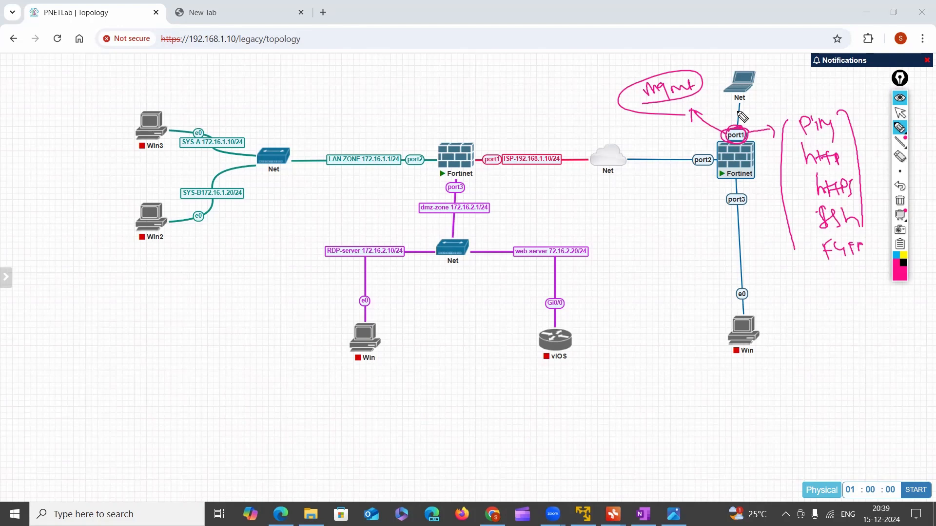
pyautogui.moveTo(731, 145)
pyautogui.mouseDown()
pyautogui.moveTo(744, 131)
pyautogui.moveTo(726, 132)
pyautogui.moveTo(732, 142)
pyautogui.mouseUp()
# Handwrite a boxed "dhcp-client" note beside the Win node with an arrow down to a boxed "IP-address"
pyautogui.moveTo(621, 309)
pyautogui.mouseDown()
pyautogui.moveTo(633, 328)
pyautogui.moveTo(716, 320)
pyautogui.moveTo(694, 318)
pyautogui.mouseUp()
pyautogui.moveTo(593, 296)
pyautogui.mouseDown()
pyautogui.moveTo(678, 286)
pyautogui.moveTo(615, 346)
pyautogui.moveTo(730, 326)
pyautogui.mouseUp()
pyautogui.moveTo(678, 285); pyautogui.dragTo(730, 325)
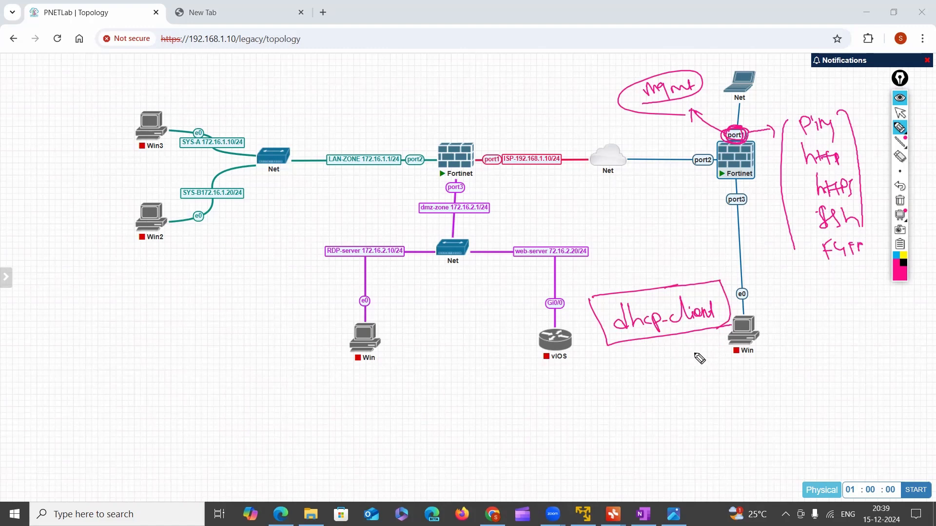
pyautogui.moveTo(675, 337)
pyautogui.mouseDown()
pyautogui.moveTo(677, 363)
pyautogui.moveTo(687, 356)
pyautogui.moveTo(676, 404)
pyautogui.moveTo(706, 386)
pyautogui.moveTo(713, 395)
pyautogui.moveTo(751, 386)
pyautogui.mouseUp()
pyautogui.moveTo(653, 380)
pyautogui.mouseDown()
pyautogui.moveTo(740, 358)
pyautogui.moveTo(734, 400)
pyautogui.mouseUp()
pyautogui.moveTo(741, 357); pyautogui.dragTo(734, 401)
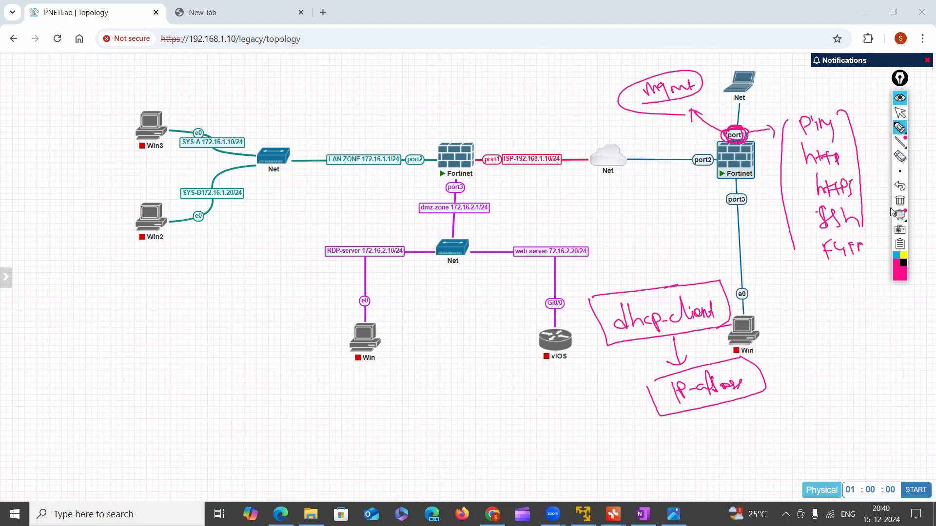
# Handwrite an outlined default username and password note below the Win node, and draw a double-line arrow pointing at the dhcp-client box
pyautogui.click(902, 129)
pyautogui.moveTo(782, 417); pyautogui.dragTo(858, 412)
pyautogui.click(864, 413)
pyautogui.click(865, 417)
pyautogui.moveTo(794, 446)
pyautogui.mouseDown()
pyautogui.moveTo(803, 461)
pyautogui.moveTo(917, 429)
pyautogui.mouseUp()
pyautogui.click(874, 436)
pyautogui.click(875, 445)
pyautogui.moveTo(759, 418); pyautogui.dragTo(876, 390)
pyautogui.moveTo(761, 422)
pyautogui.mouseDown()
pyautogui.moveTo(783, 462)
pyautogui.moveTo(863, 400)
pyautogui.mouseUp()
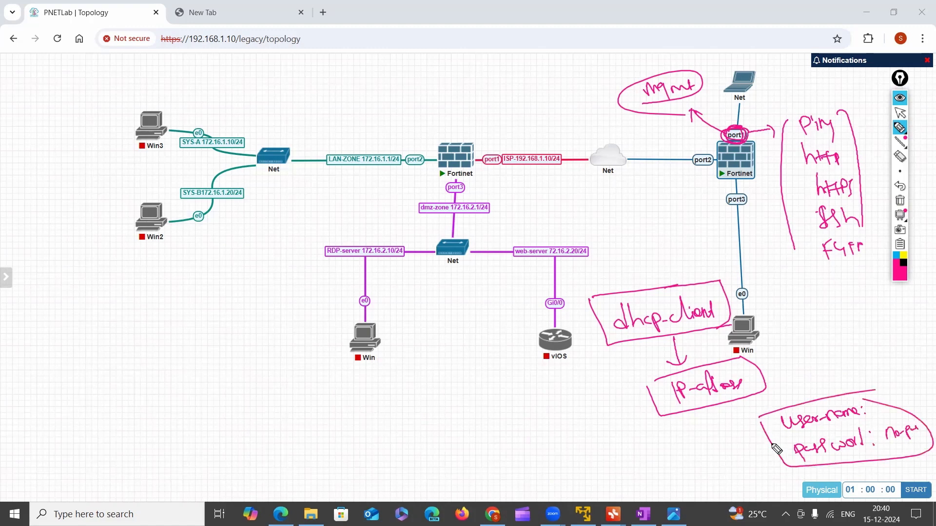
pyautogui.moveTo(576, 373)
pyautogui.mouseDown()
pyautogui.moveTo(594, 361)
pyautogui.moveTo(629, 356)
pyautogui.moveTo(633, 365)
pyautogui.mouseUp()
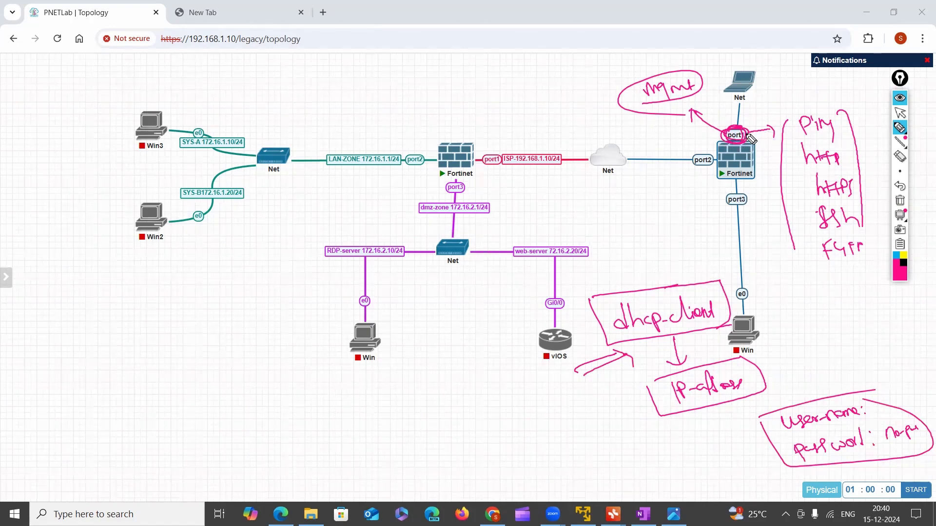
# Tick ping, http, https and ssh in the port1 protocol list, and circle the firewall's port2 and port3
pyautogui.moveTo(792, 123)
pyautogui.mouseDown()
pyautogui.moveTo(784, 128)
pyautogui.moveTo(803, 160)
pyautogui.mouseUp()
pyautogui.moveTo(790, 187)
pyautogui.mouseDown()
pyautogui.moveTo(803, 183)
pyautogui.moveTo(812, 220)
pyautogui.mouseUp()
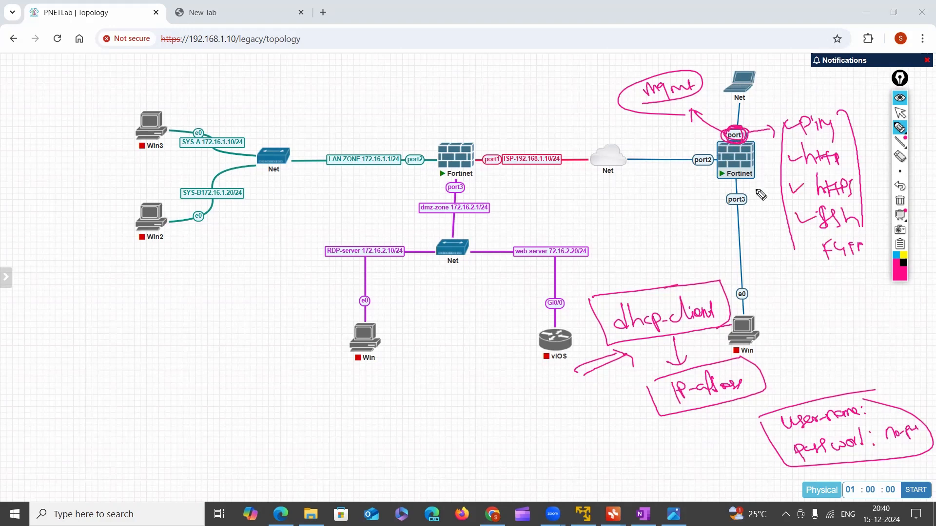
pyautogui.moveTo(715, 159)
pyautogui.mouseDown()
pyautogui.moveTo(700, 161)
pyautogui.moveTo(714, 168)
pyautogui.mouseUp()
pyautogui.moveTo(738, 214); pyautogui.dragTo(737, 193)
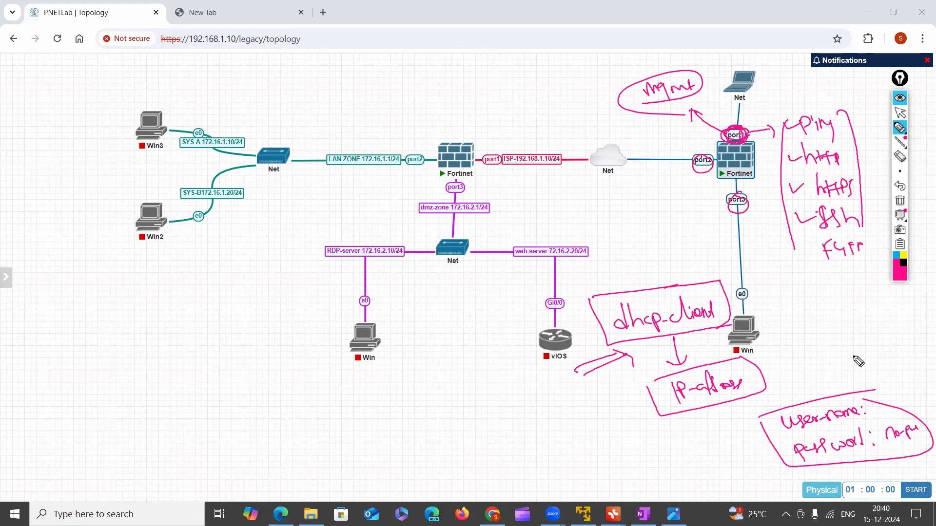
# Clear all annotations and draw an outline around the blue-linked Fortinet firewall and its port1
pyautogui.click(900, 201)
pyautogui.moveTo(733, 122)
pyautogui.mouseDown()
pyautogui.moveTo(718, 146)
pyautogui.moveTo(755, 133)
pyautogui.moveTo(728, 125)
pyautogui.mouseUp()
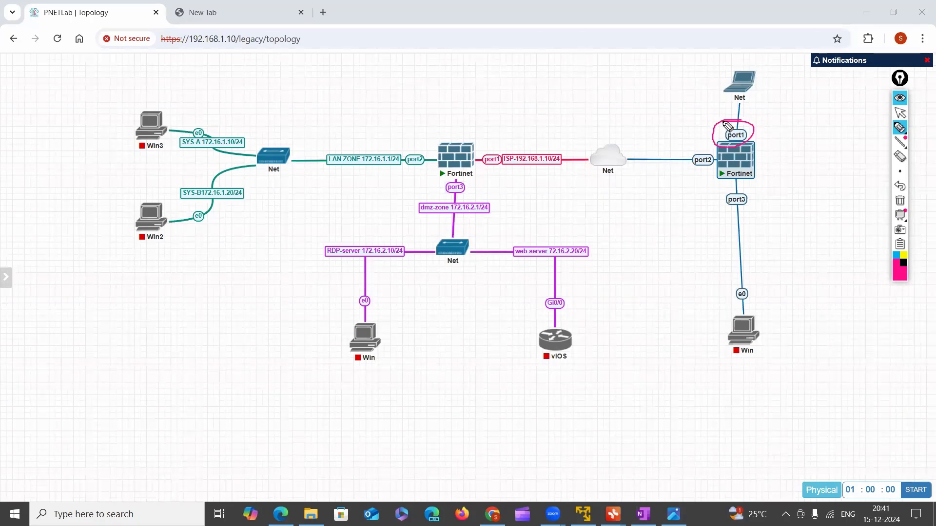
pyautogui.click(899, 114)
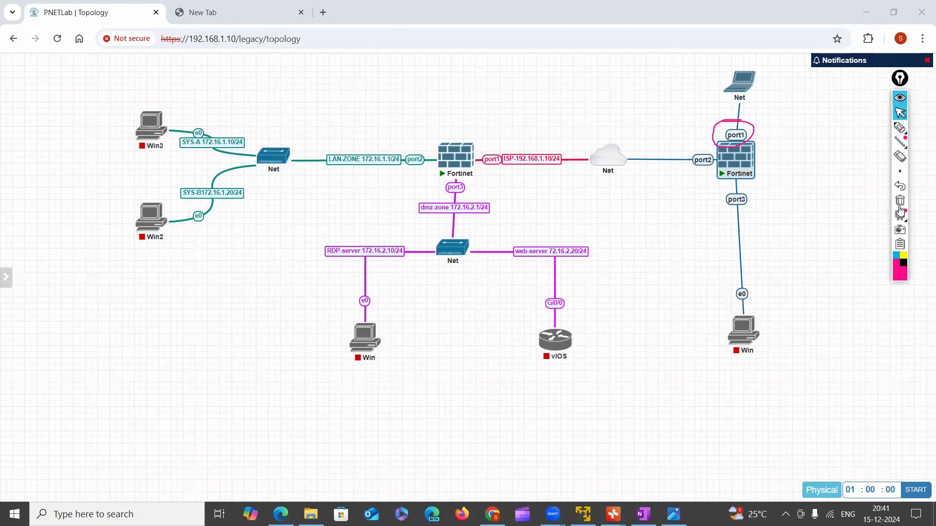
pyautogui.click(900, 203)
pyautogui.click(900, 128)
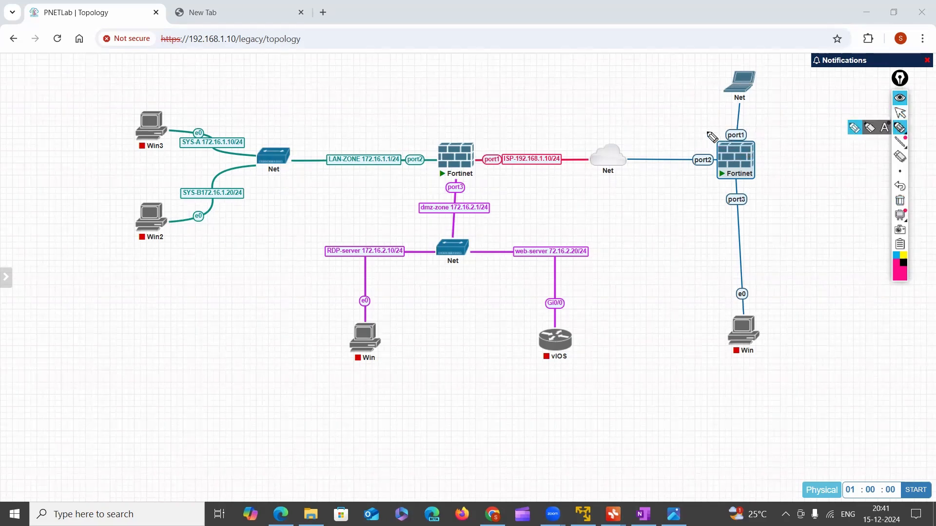
pyautogui.moveTo(704, 196)
pyautogui.mouseDown()
pyautogui.moveTo(700, 126)
pyautogui.moveTo(753, 116)
pyautogui.moveTo(777, 171)
pyautogui.moveTo(718, 197)
pyautogui.mouseUp()
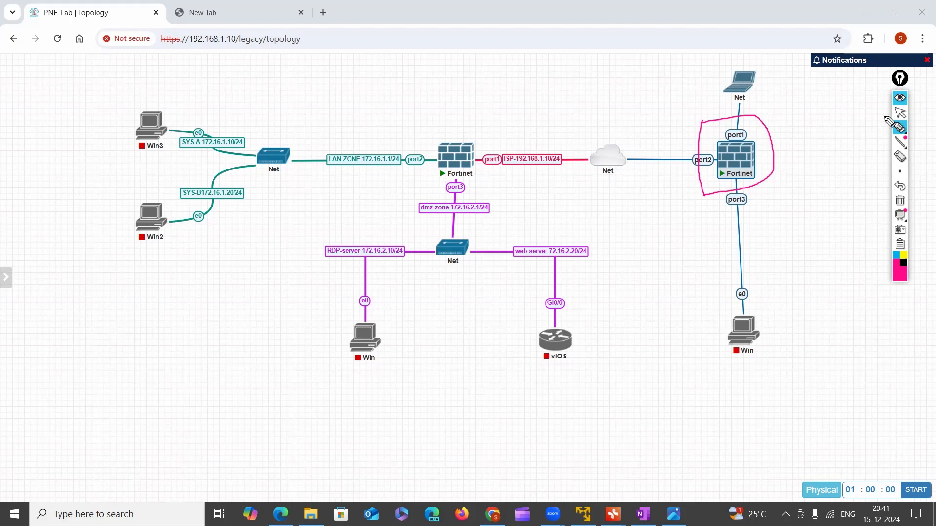
pyautogui.click(899, 113)
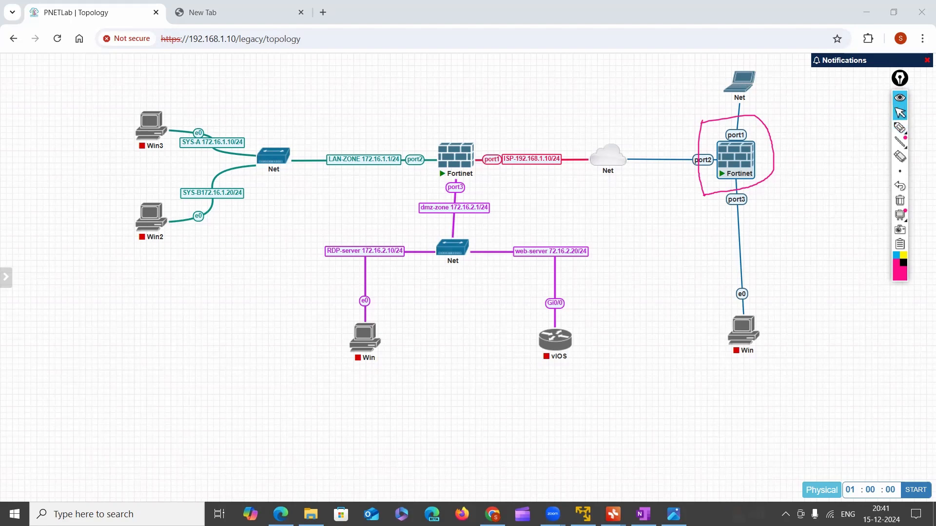
# Switch to the VMware Workstation Player window, mark its PNET-LAB title and the 192.168.1.10 address, and draw an arrow on the Fortinet firewall
pyautogui.click(583, 515)
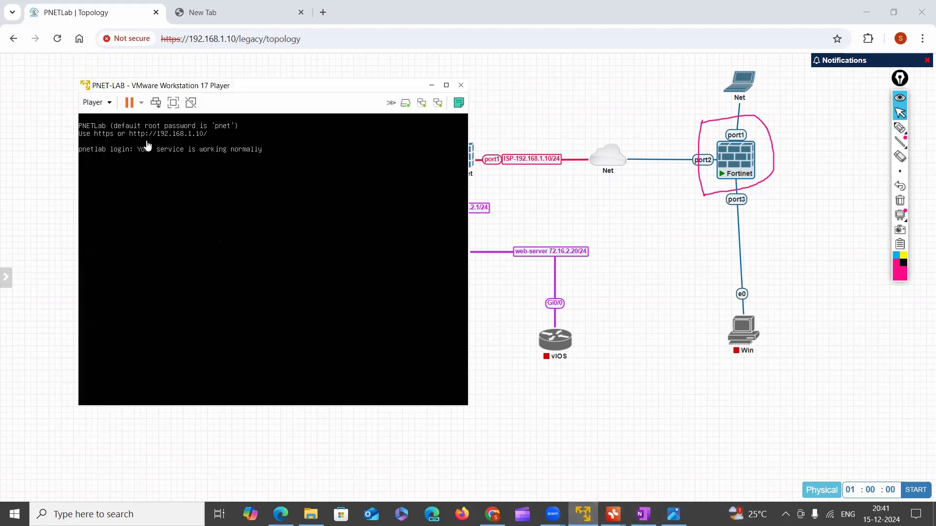
pyautogui.moveTo(904, 132)
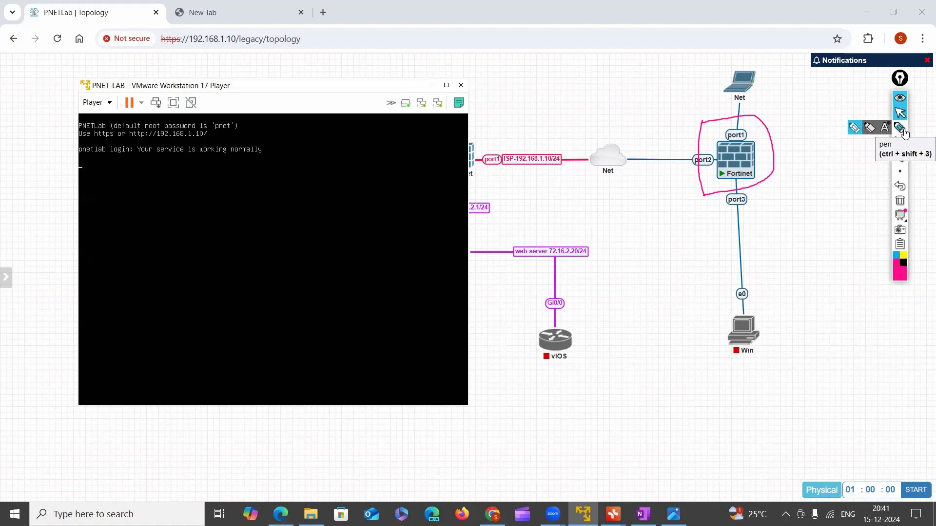
pyautogui.click(901, 129)
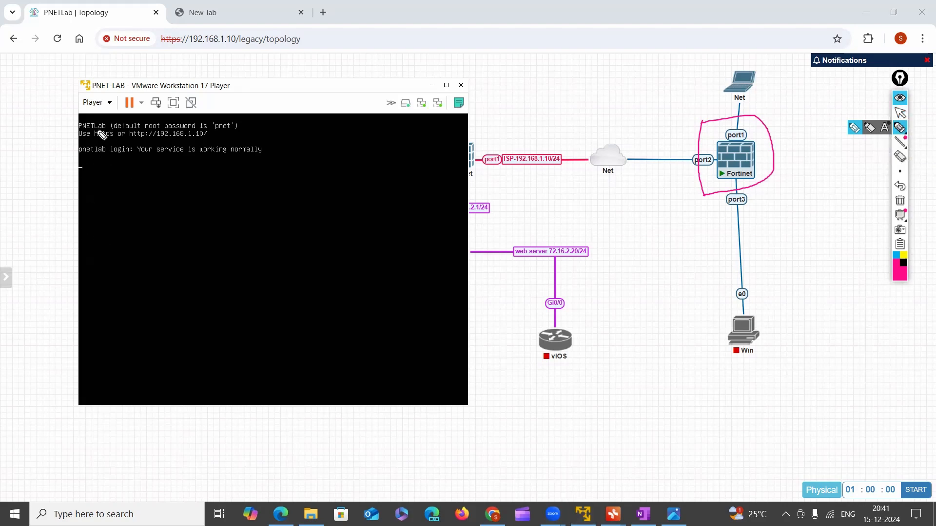
pyautogui.moveTo(84, 91)
pyautogui.mouseDown()
pyautogui.moveTo(232, 91)
pyautogui.moveTo(122, 76)
pyautogui.moveTo(89, 83)
pyautogui.mouseUp()
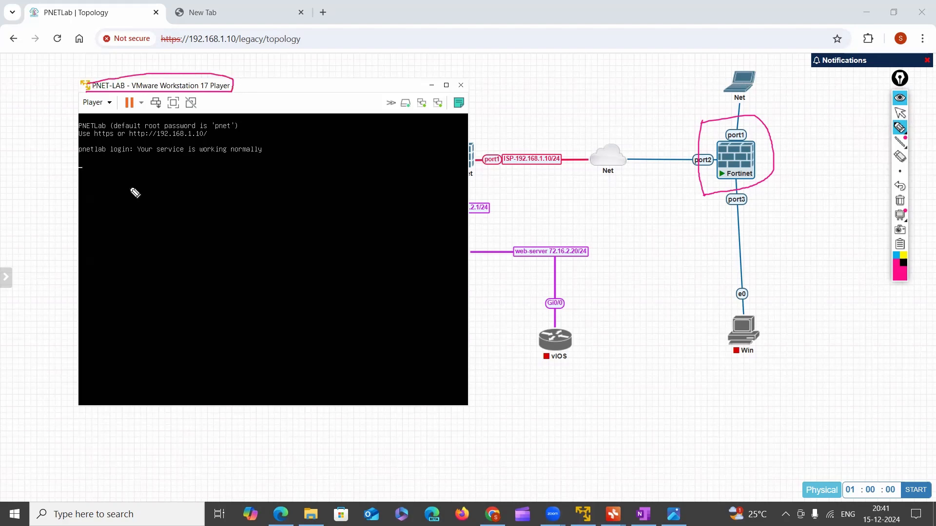
pyautogui.moveTo(150, 138)
pyautogui.mouseDown()
pyautogui.moveTo(212, 129)
pyautogui.moveTo(139, 132)
pyautogui.moveTo(138, 142)
pyautogui.moveTo(168, 143)
pyautogui.mouseUp()
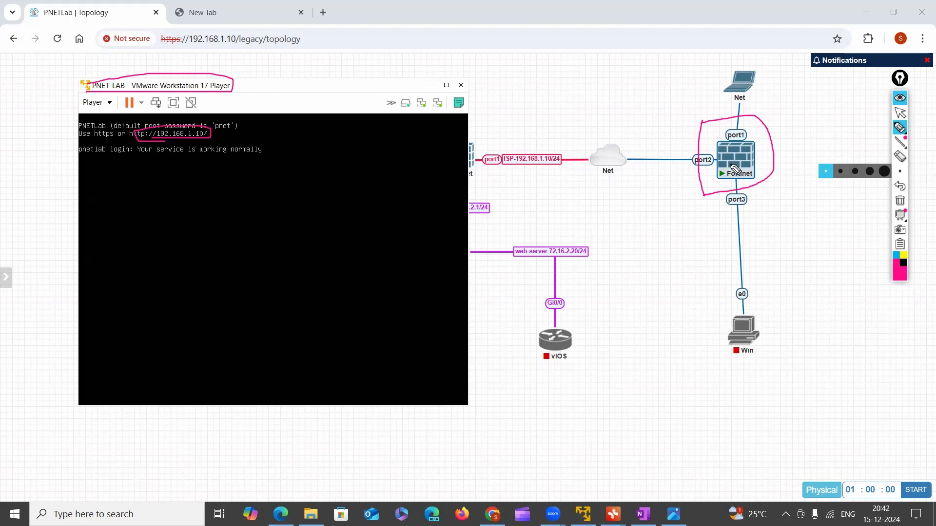
pyautogui.moveTo(742, 183)
pyautogui.mouseDown()
pyautogui.moveTo(731, 158)
pyautogui.moveTo(723, 173)
pyautogui.mouseUp()
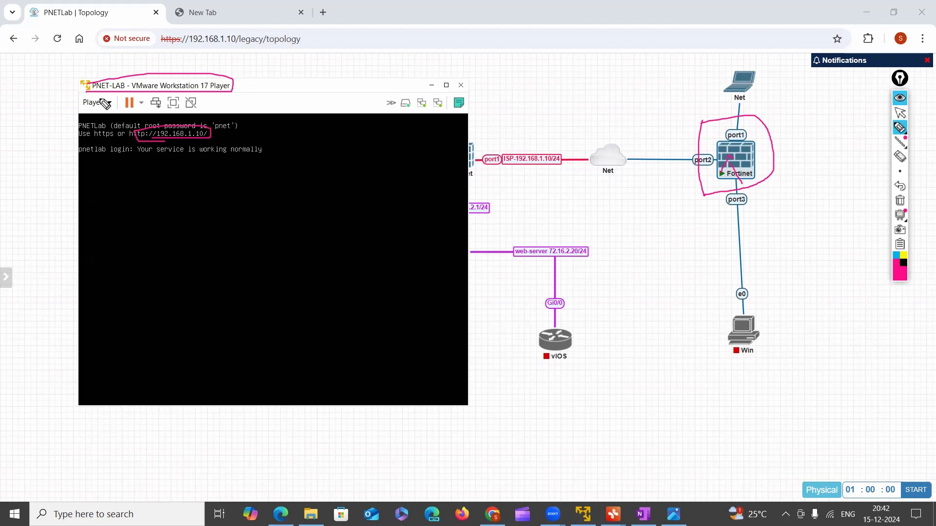
# Clear all annotations and handwrite a circled, underlined "Eve-ng" over the virtual machine console
pyautogui.click(900, 202)
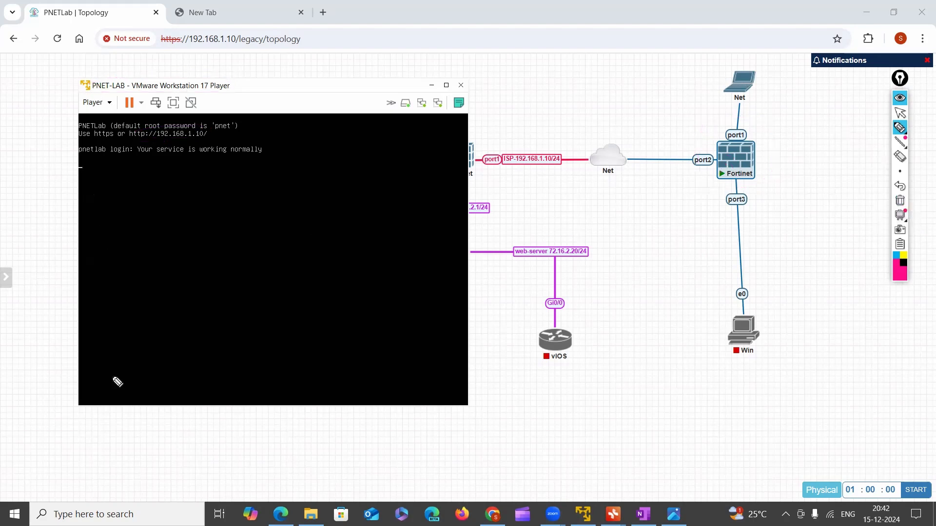
pyautogui.click(900, 129)
pyautogui.moveTo(220, 203)
pyautogui.mouseDown()
pyautogui.moveTo(236, 218)
pyautogui.moveTo(301, 232)
pyautogui.mouseUp()
pyautogui.moveTo(227, 245)
pyautogui.mouseDown()
pyautogui.moveTo(243, 198)
pyautogui.moveTo(268, 252)
pyautogui.mouseUp()
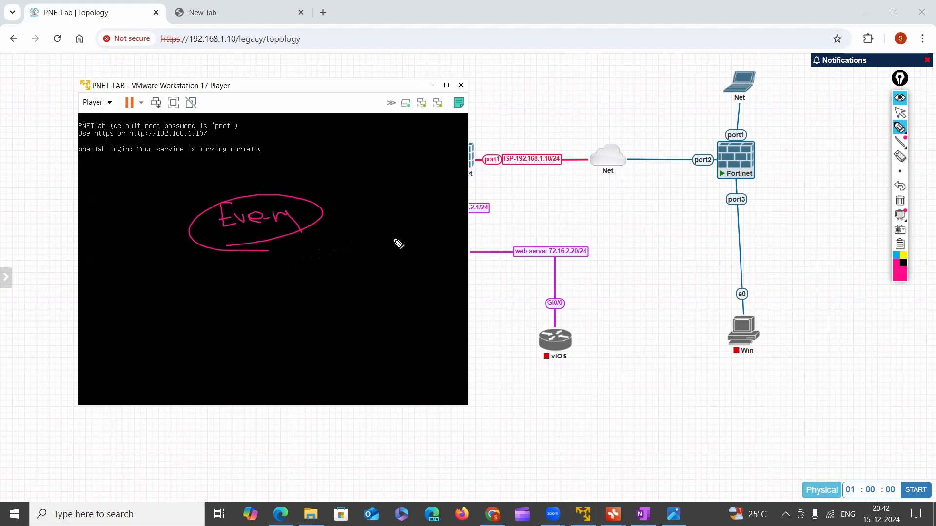
pyautogui.moveTo(740, 142)
pyautogui.mouseDown()
pyautogui.moveTo(753, 188)
pyautogui.moveTo(734, 142)
pyautogui.moveTo(725, 145)
pyautogui.mouseUp()
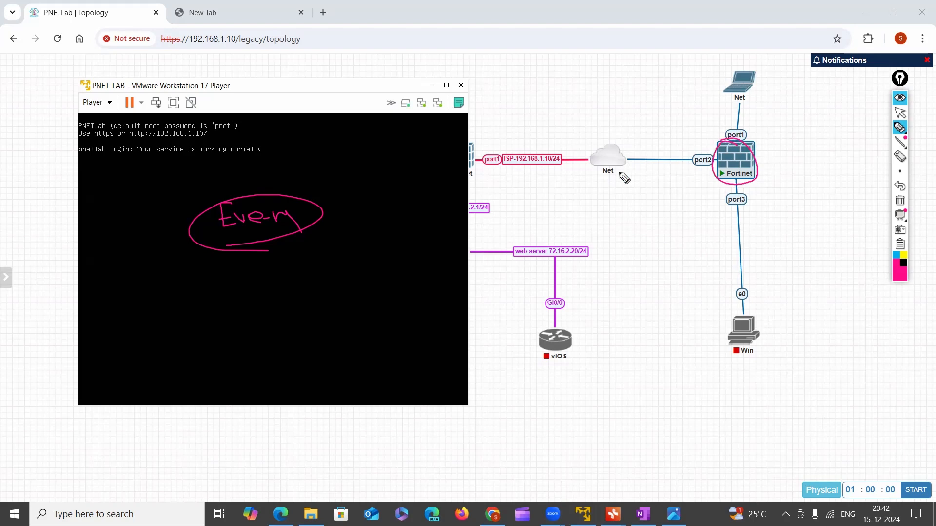
pyautogui.moveTo(147, 146)
pyautogui.mouseDown()
pyautogui.moveTo(207, 138)
pyautogui.moveTo(125, 134)
pyautogui.moveTo(185, 143)
pyautogui.mouseUp()
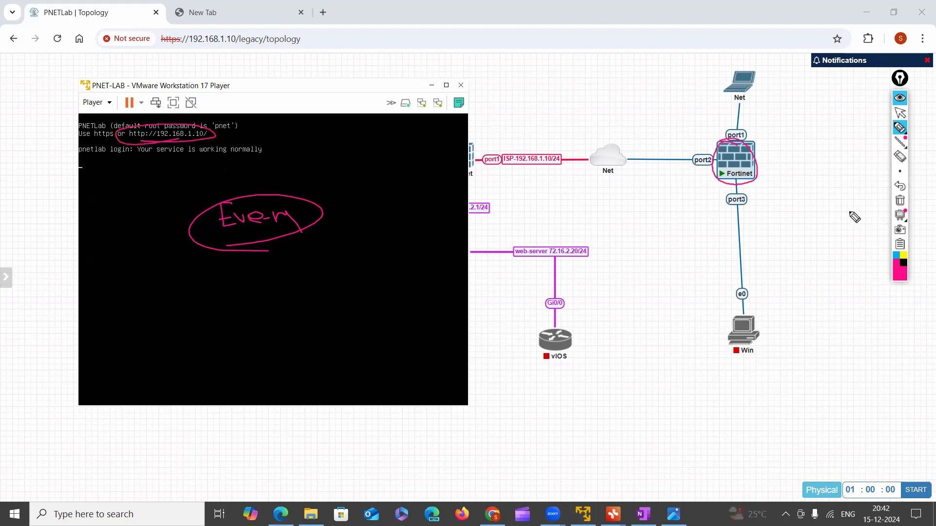
pyautogui.click(898, 201)
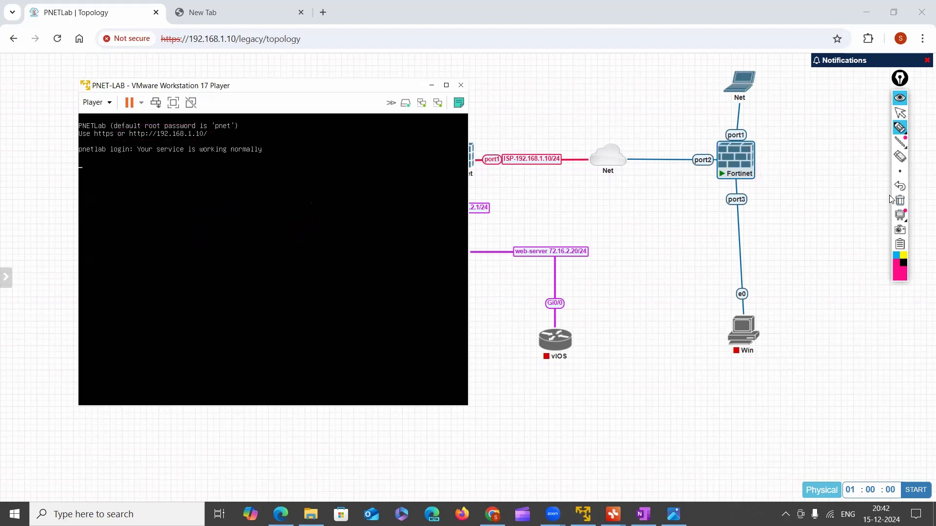
pyautogui.click(901, 117)
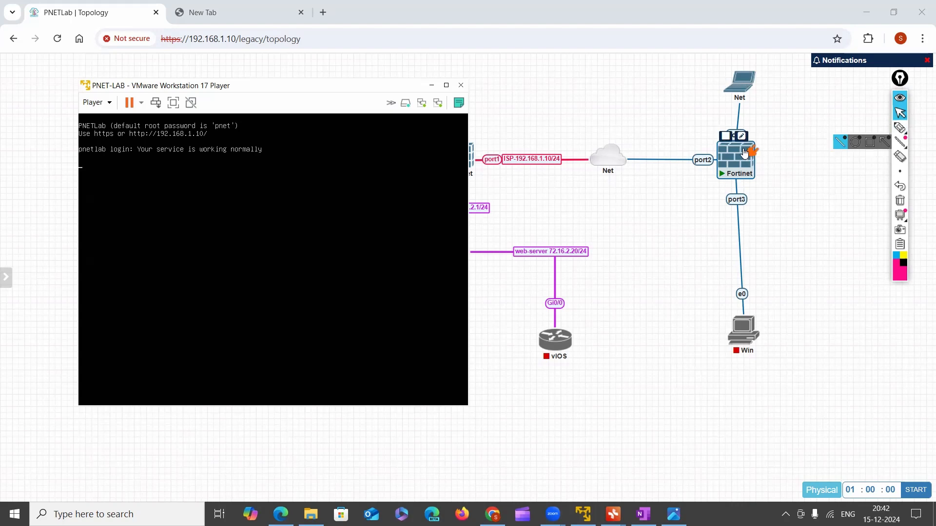
# Minimize the virtual machine window and open the blue-linked Fortinet firewall's console in the SSH, Telnet and Rlogin client
pyautogui.click(432, 86)
pyautogui.click(743, 163)
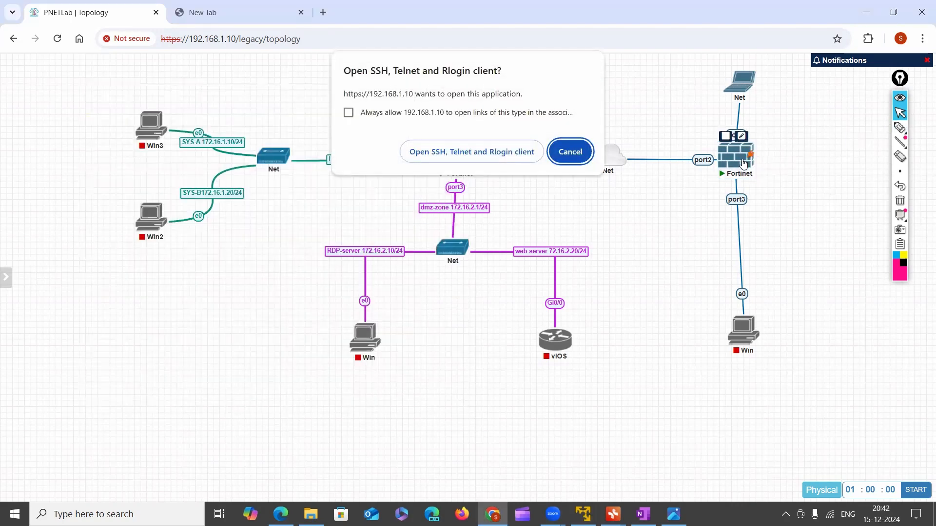
pyautogui.click(583, 151)
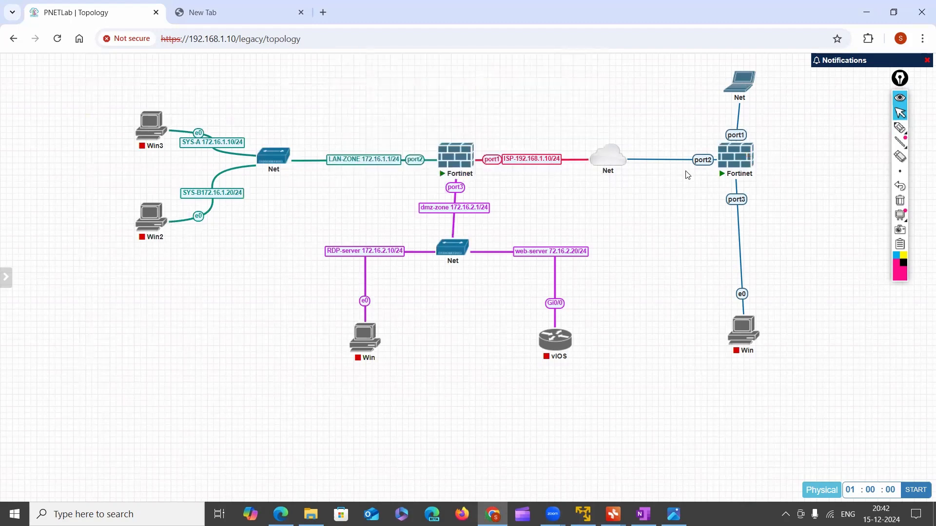
pyautogui.click(742, 164)
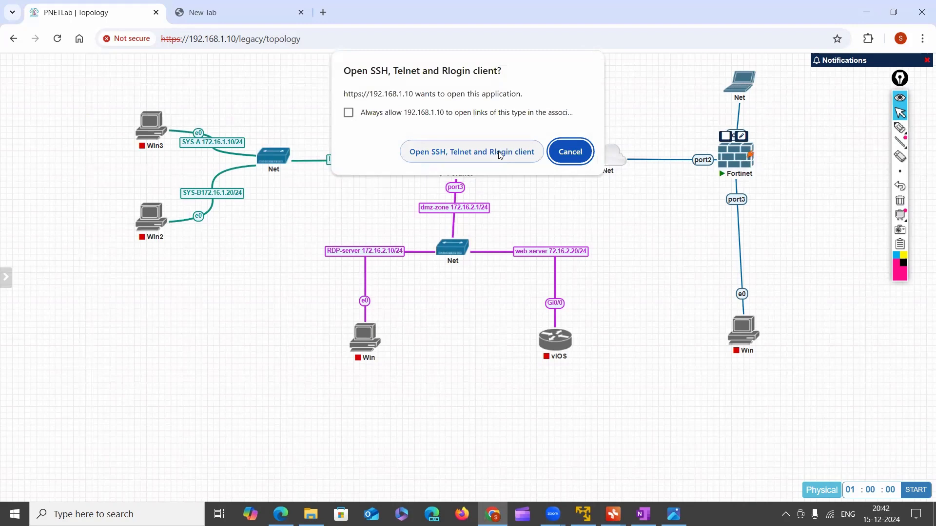
pyautogui.click(500, 155)
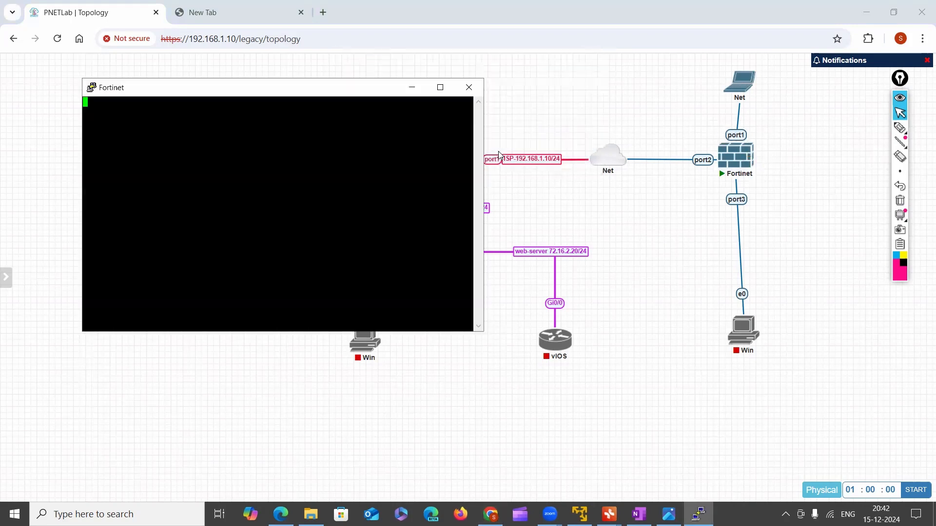
# Bring up the login prompt in the Fortinet console and set the terminal font to Courier New bold, size 18
pyautogui.moveTo(376, 97); pyautogui.dragTo(529, 114)
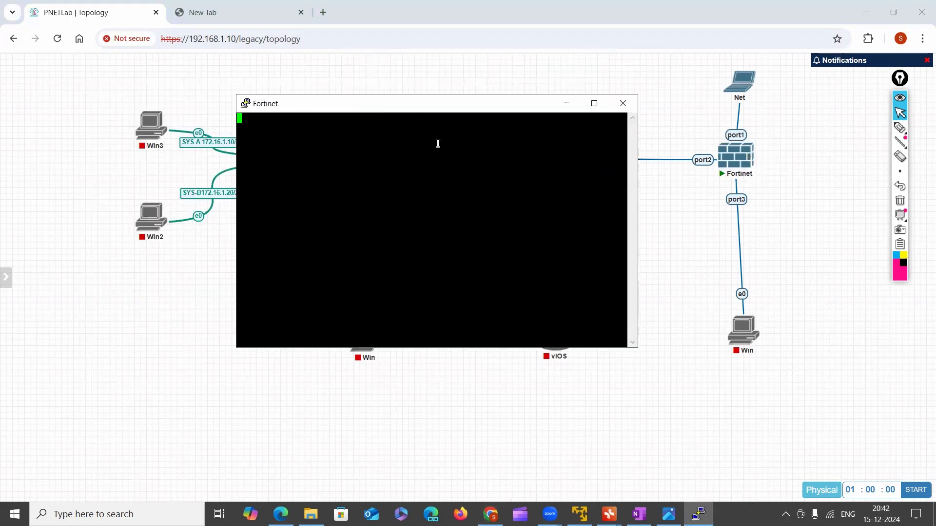
pyautogui.press('Return')
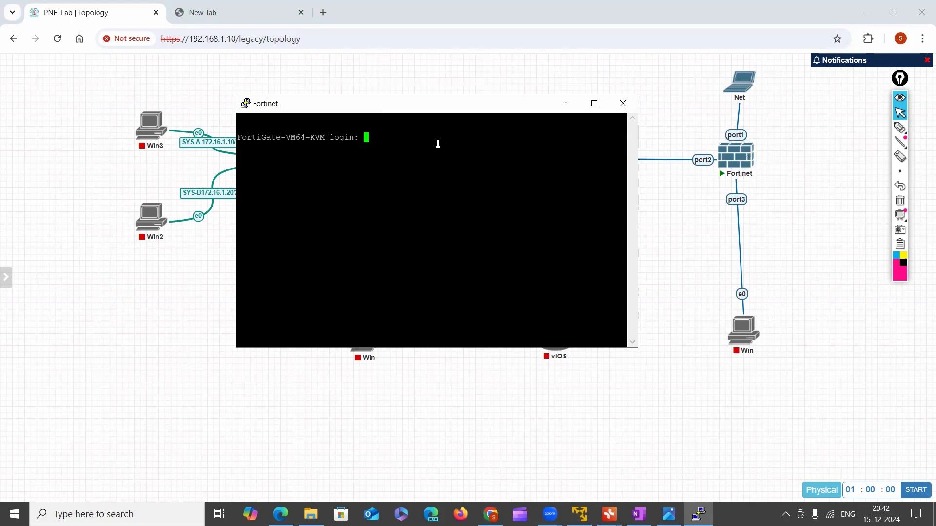
pyautogui.rightClick(317, 108)
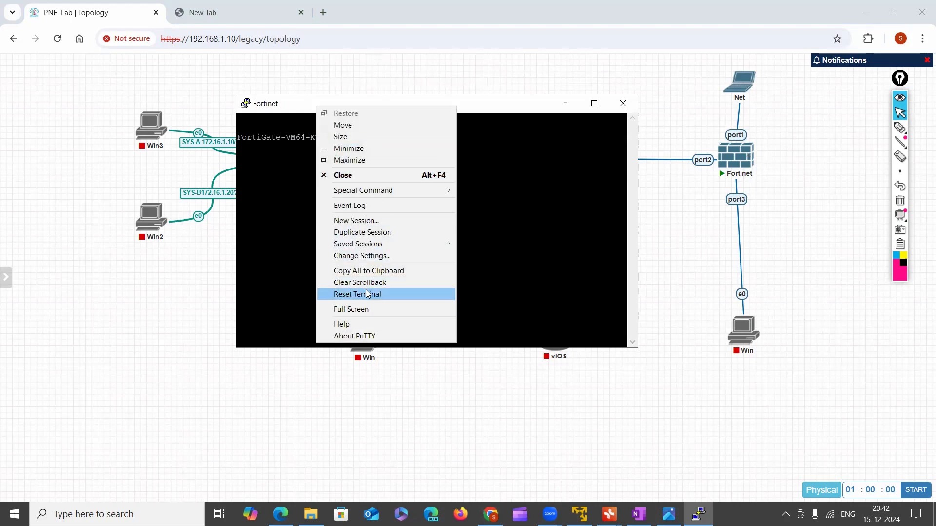
pyautogui.click(385, 260)
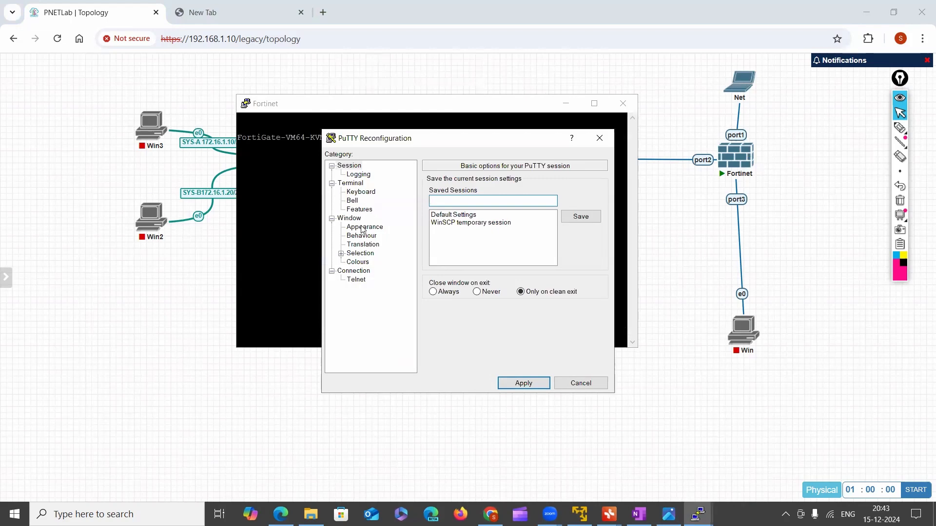
pyautogui.click(363, 228)
pyautogui.click(581, 252)
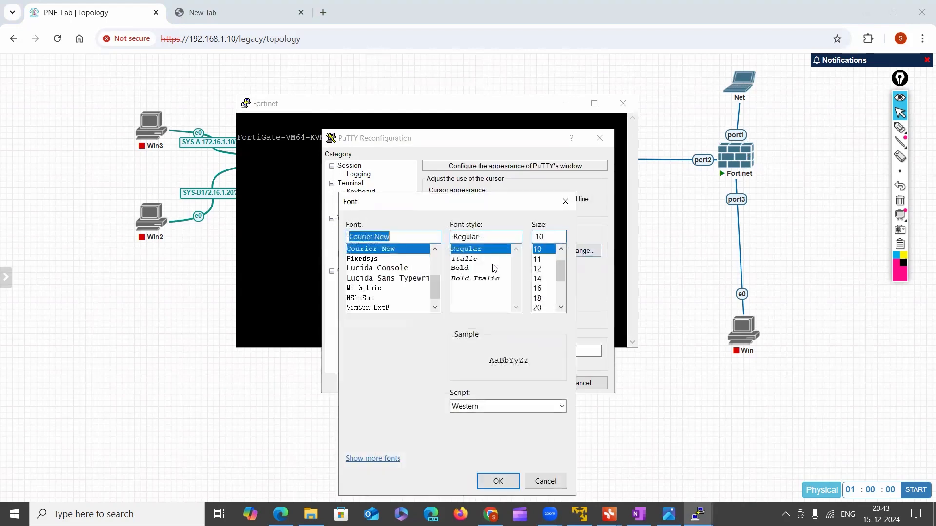
pyautogui.click(501, 269)
pyautogui.click(541, 298)
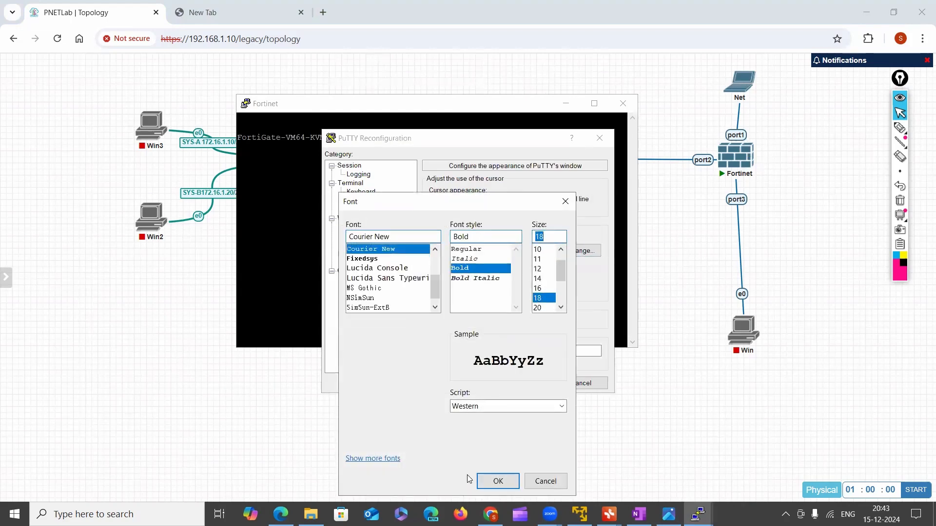
pyautogui.scroll(-1, 405, 292)
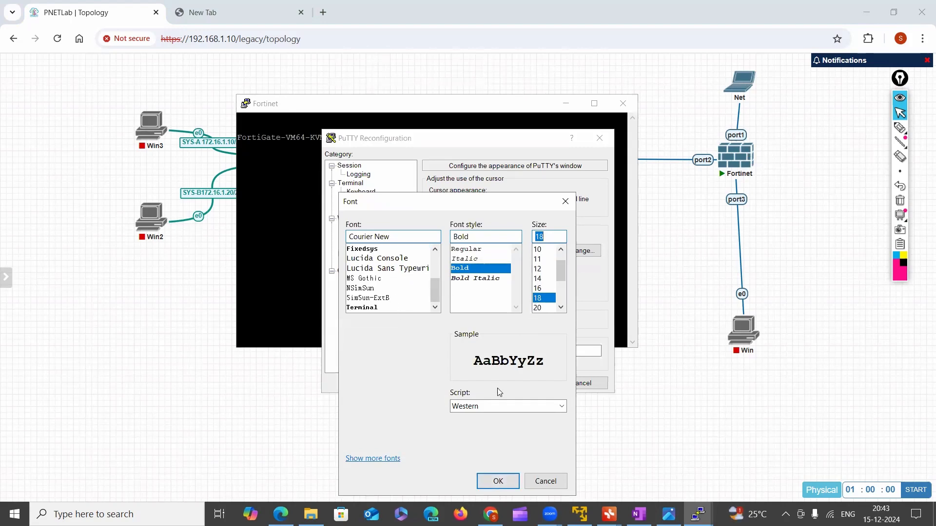
pyautogui.click(500, 483)
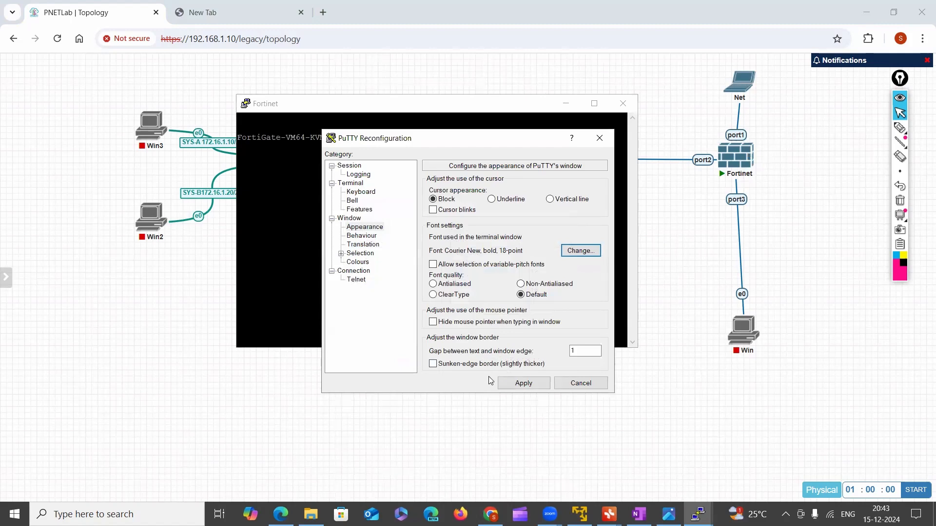
# Set the console's Default Foreground colour to light green (RGB 126, 248, 141) and apply the PuTTY settings
pyautogui.click(354, 271)
pyautogui.click(359, 262)
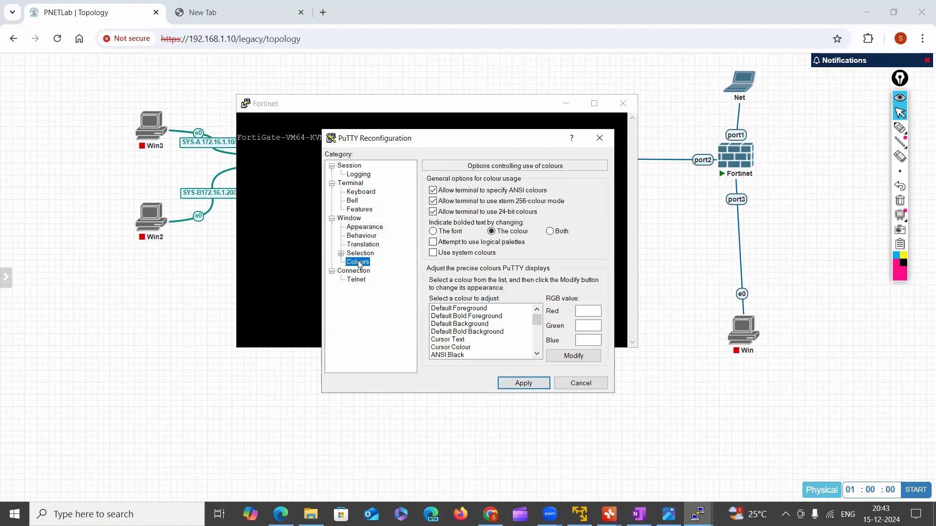
pyautogui.click(477, 310)
pyautogui.click(571, 356)
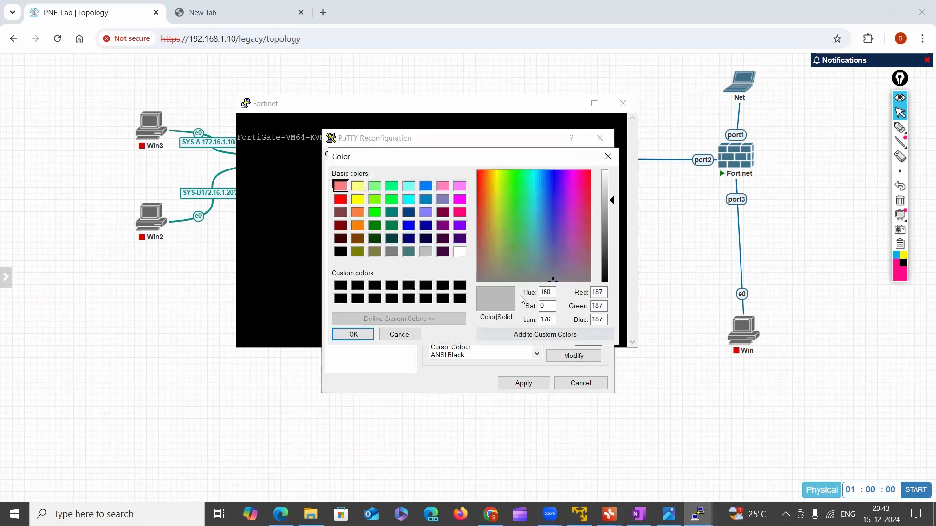
pyautogui.click(533, 177)
pyautogui.click(518, 183)
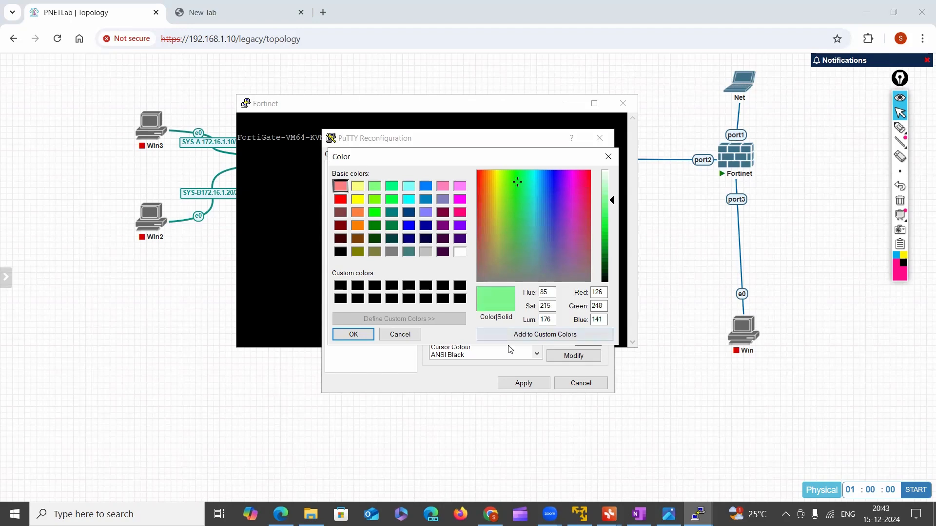
pyautogui.click(353, 335)
pyautogui.click(524, 383)
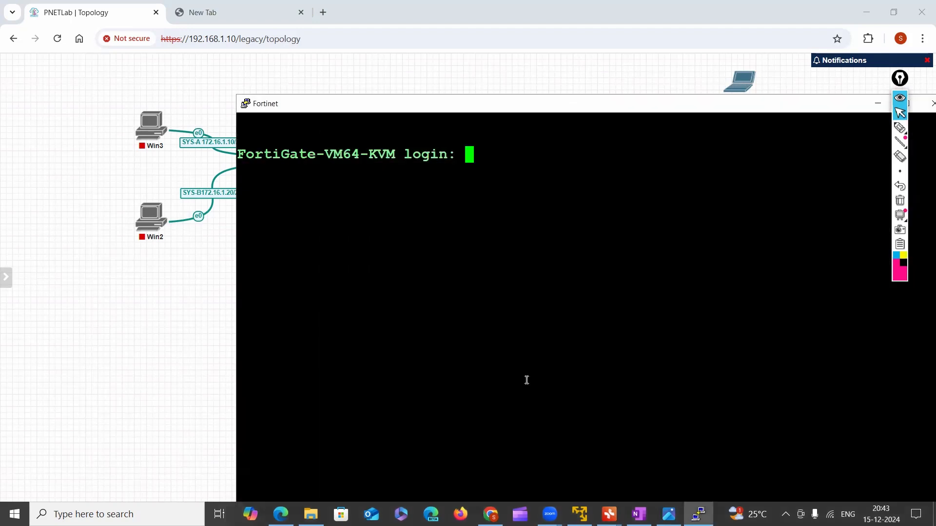
# Maximize the Fortinet console window and return focus to its login prompt
pyautogui.moveTo(616, 102); pyautogui.dragTo(466, 41)
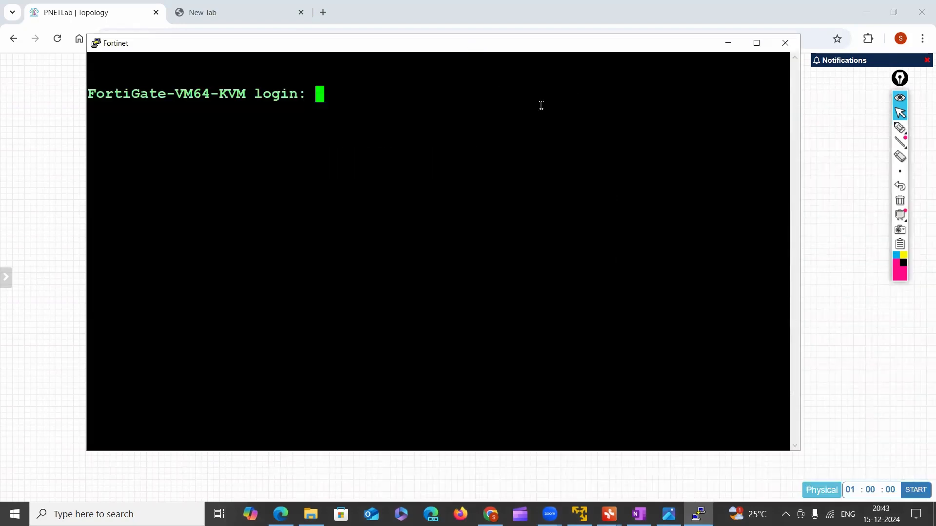
pyautogui.click(757, 43)
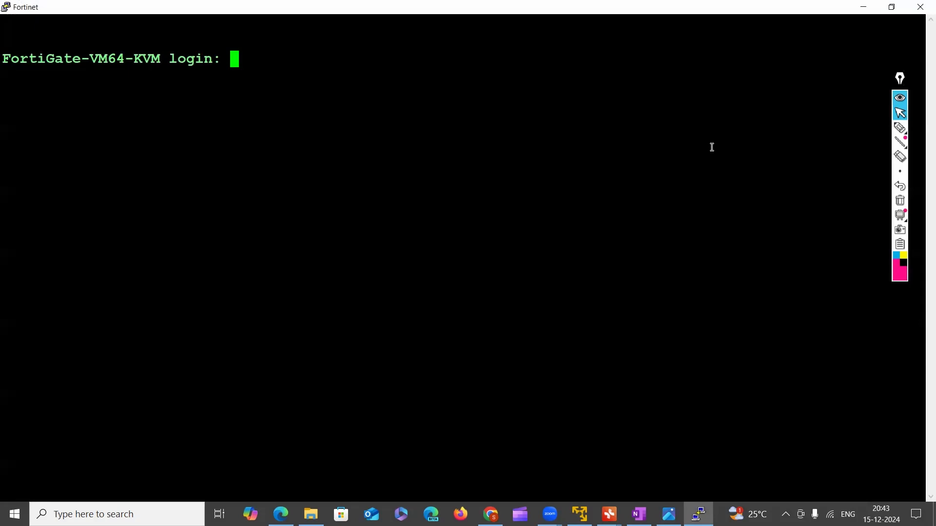
pyautogui.click(901, 129)
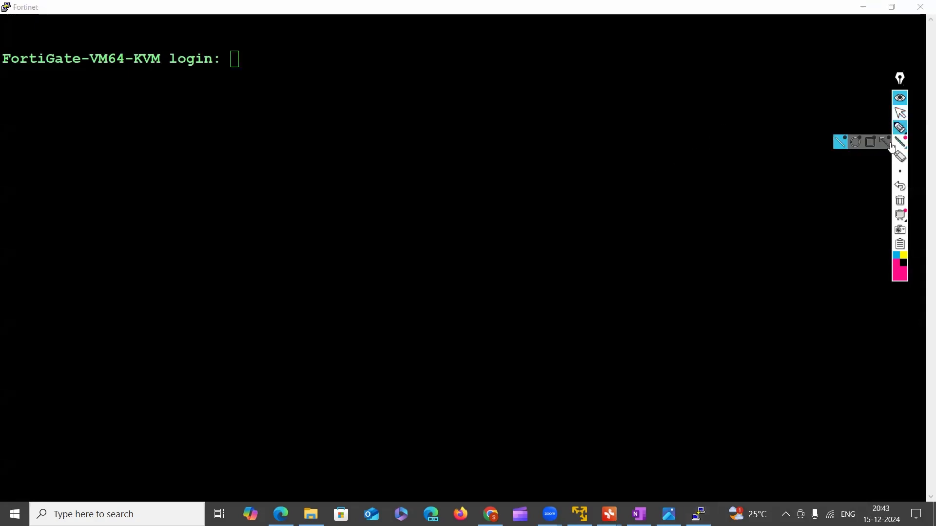
pyautogui.click(902, 201)
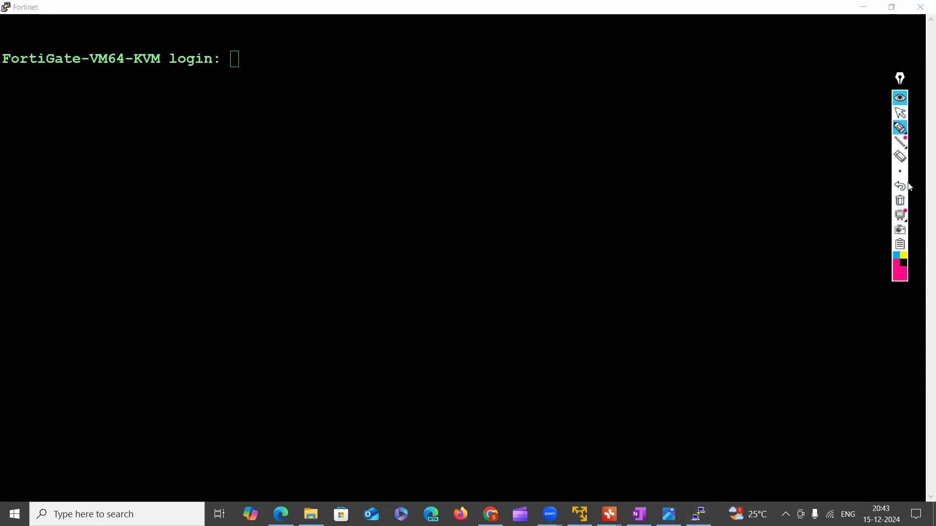
pyautogui.click(903, 115)
pyautogui.click(331, 77)
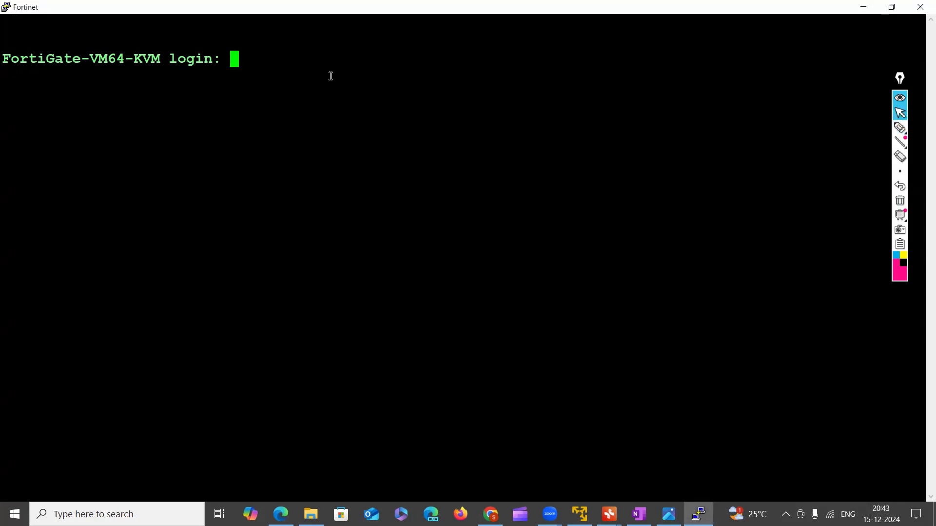
# Try to log in to the FortiGate as admin
pyautogui.write('admin')
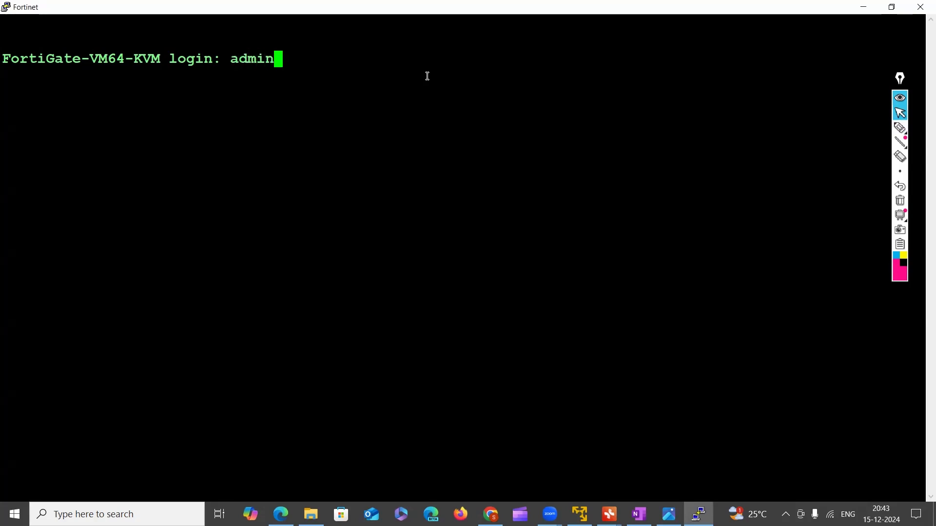
pyautogui.press('Return')
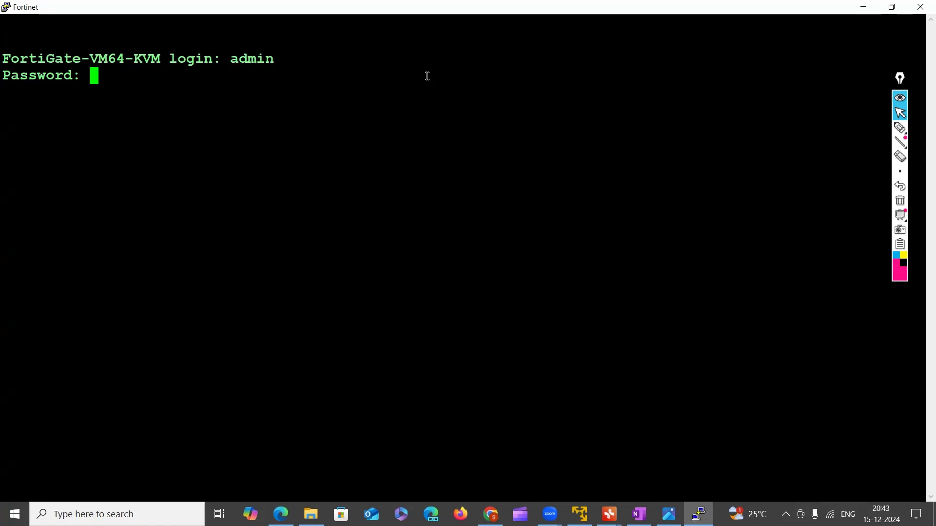
pyautogui.press('Return')
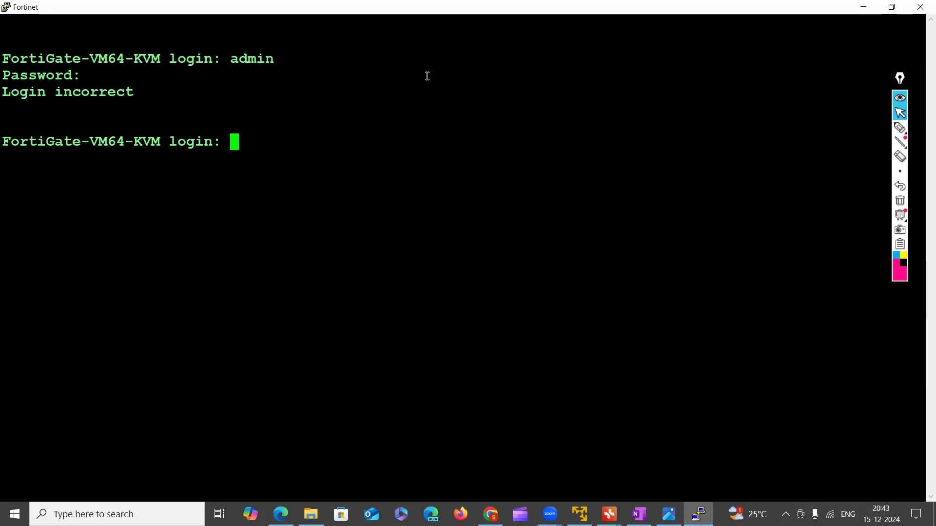
# Log in again as admin and highlight the forced password change message
pyautogui.write('admin')
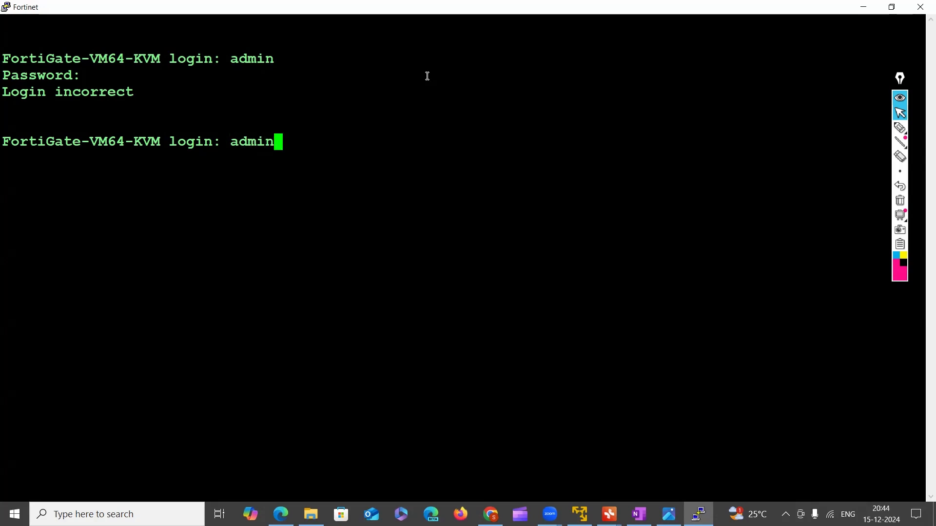
pyautogui.press('Return')
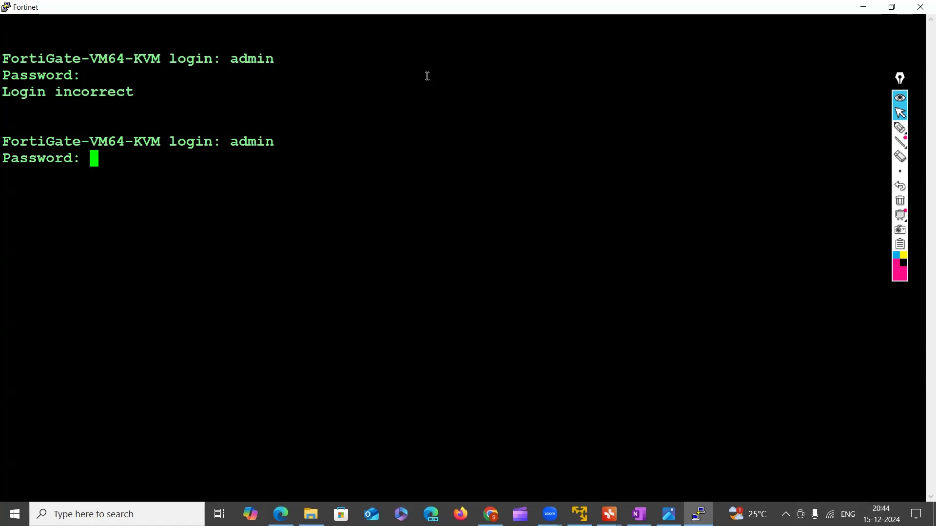
pyautogui.press('Return')
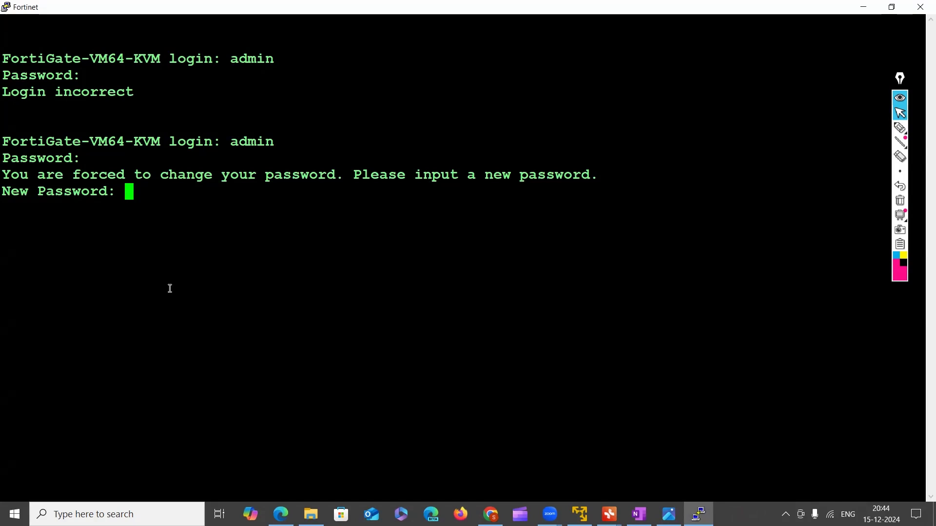
pyautogui.moveTo(2, 179); pyautogui.dragTo(481, 180)
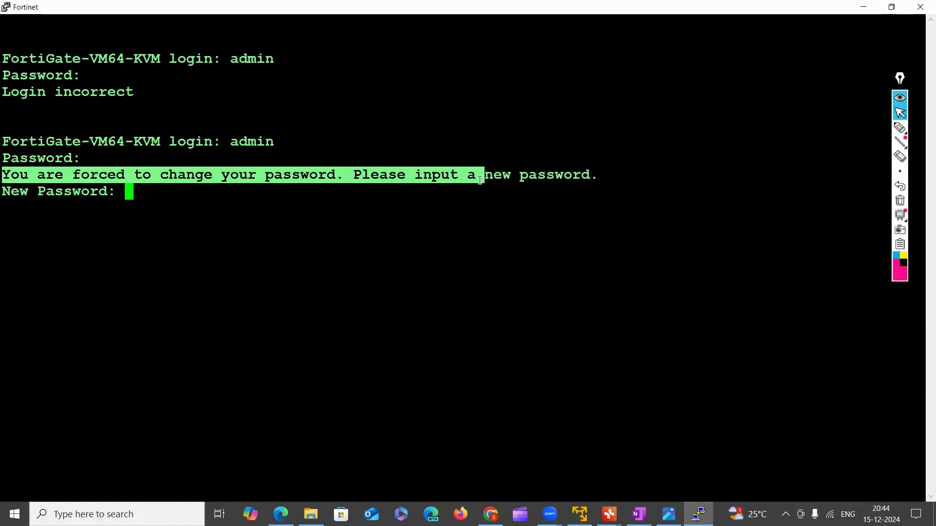
pyautogui.click(252, 195)
# Log in as admin, enter and confirm the new account password, and bring up a few empty command prompts
pyautogui.write('admi')
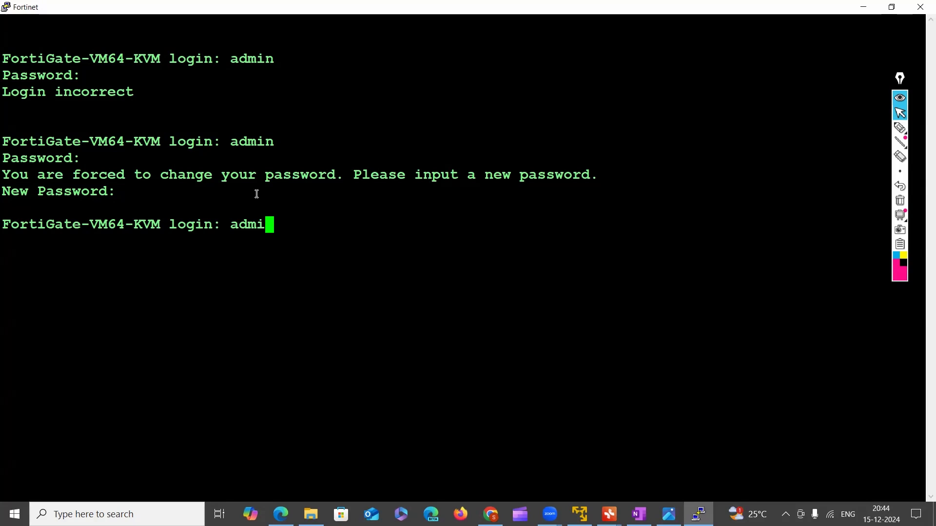
pyautogui.write('n')
pyautogui.press('Return')
pyautogui.press('Return')
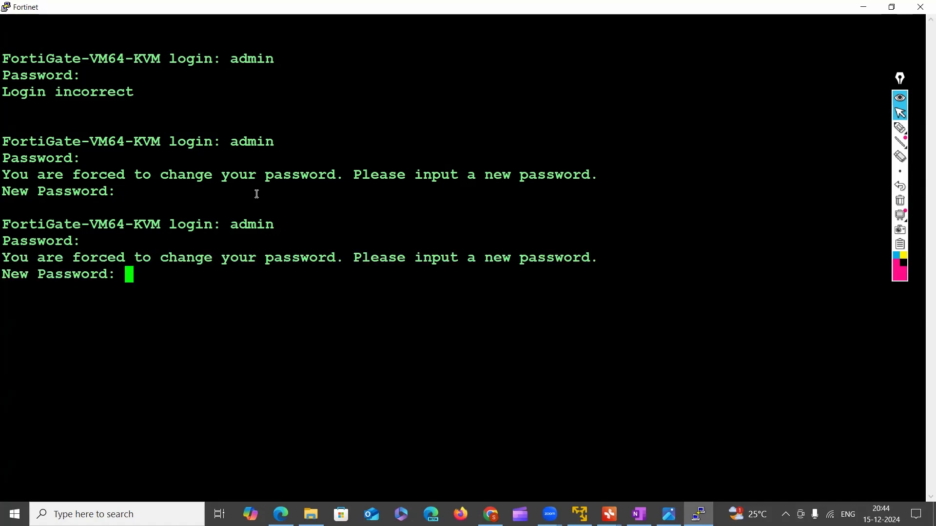
pyautogui.press('Return')
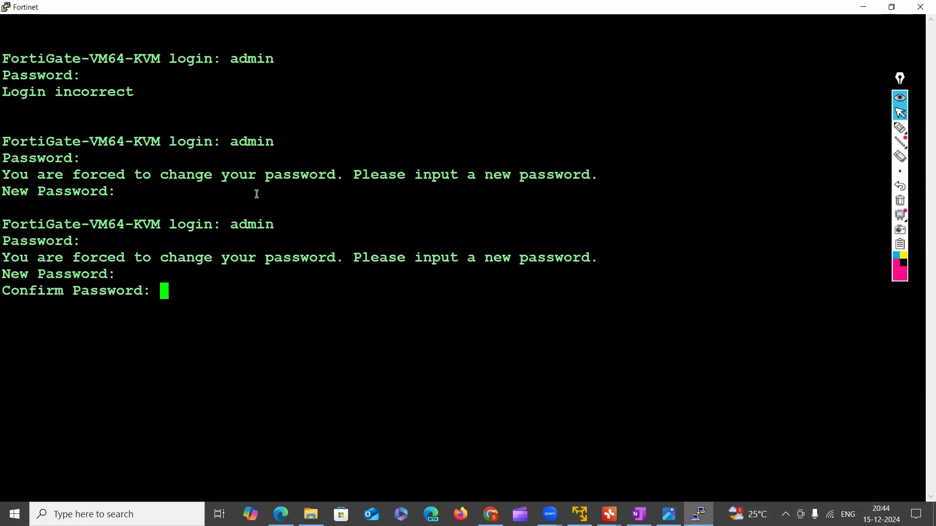
pyautogui.press('Return')
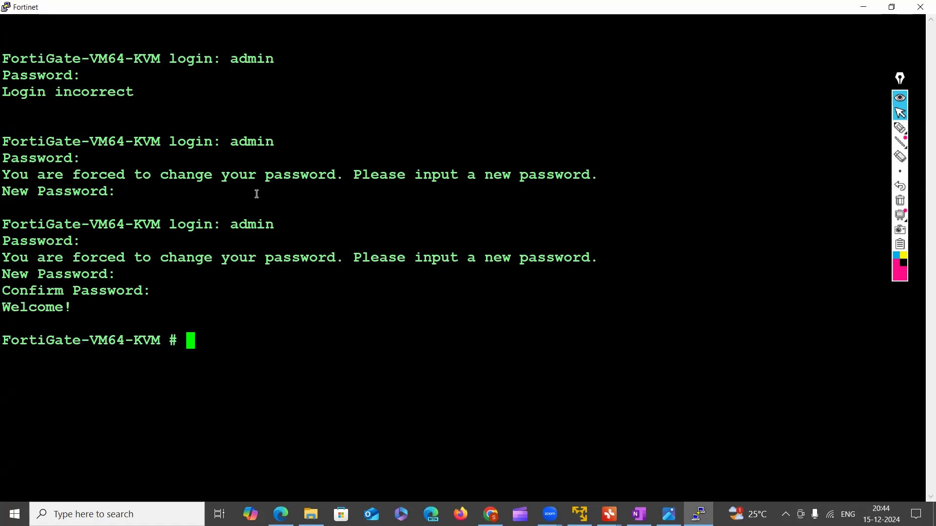
pyautogui.press('Return')
pyautogui.press('Return')
pyautogui.press('Return')
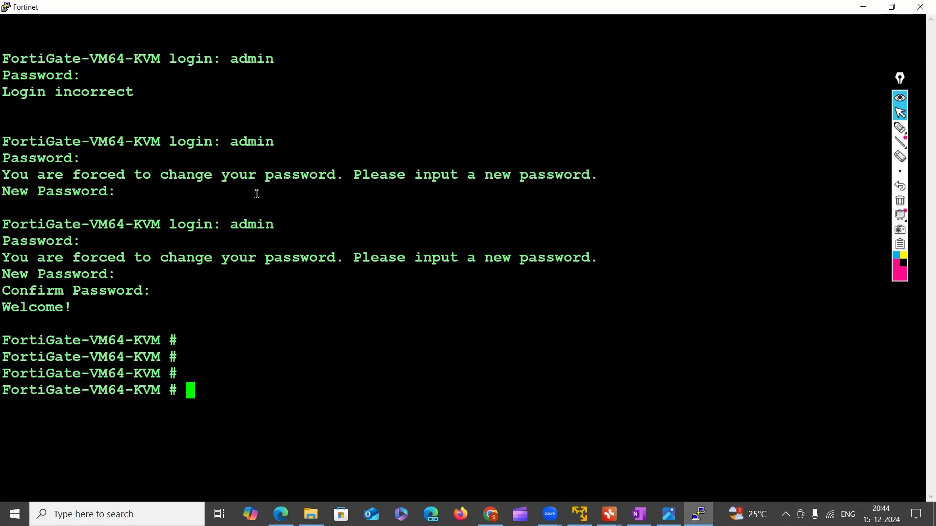
# Circle the # prompt with an arrow and handwritten note, handwrite a circled "Show" beside it, and clear each set of annotations
pyautogui.click(901, 131)
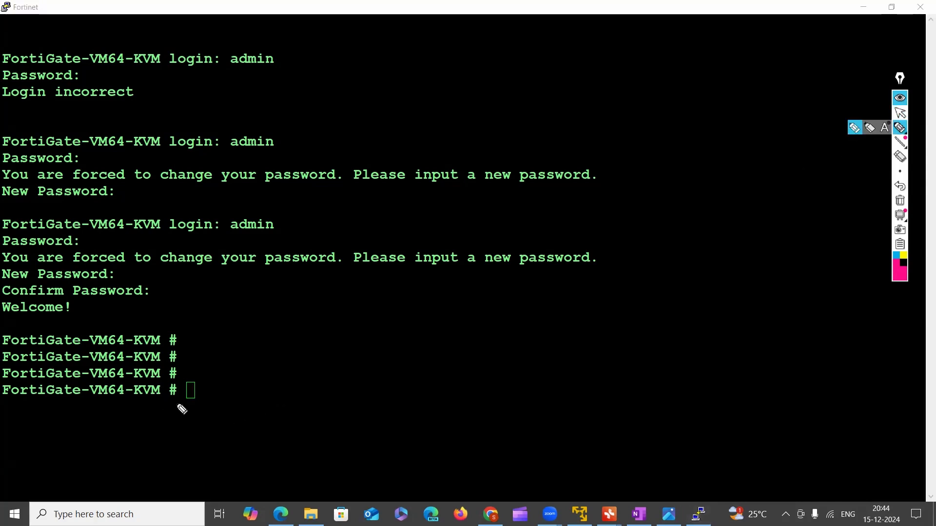
pyautogui.moveTo(164, 403)
pyautogui.mouseDown()
pyautogui.moveTo(181, 390)
pyautogui.moveTo(172, 404)
pyautogui.mouseUp()
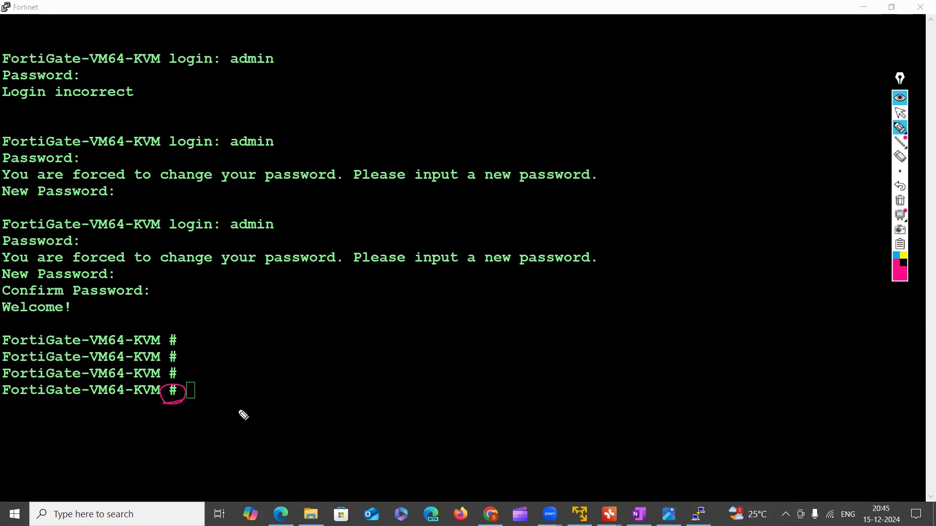
pyautogui.moveTo(194, 393); pyautogui.dragTo(285, 393)
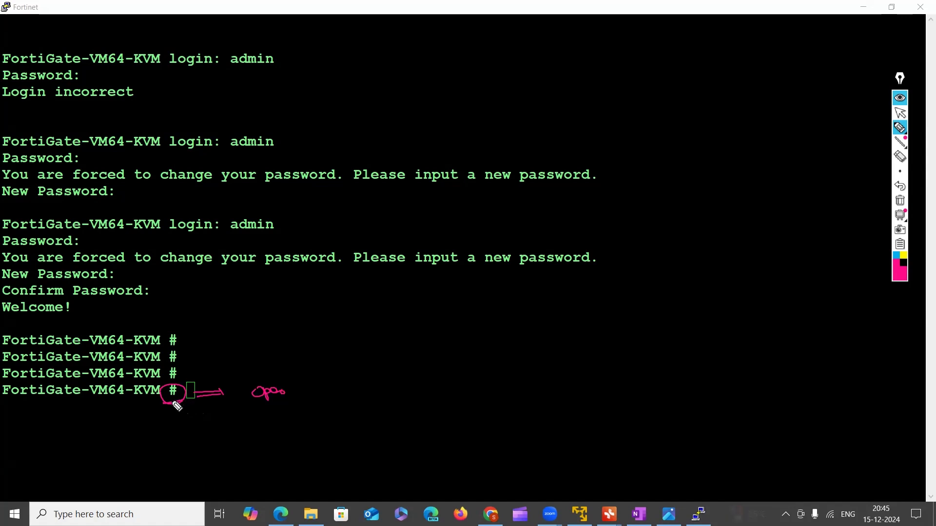
pyautogui.moveTo(180, 406)
pyautogui.mouseDown()
pyautogui.moveTo(188, 419)
pyautogui.moveTo(195, 412)
pyautogui.mouseUp()
pyautogui.click(900, 201)
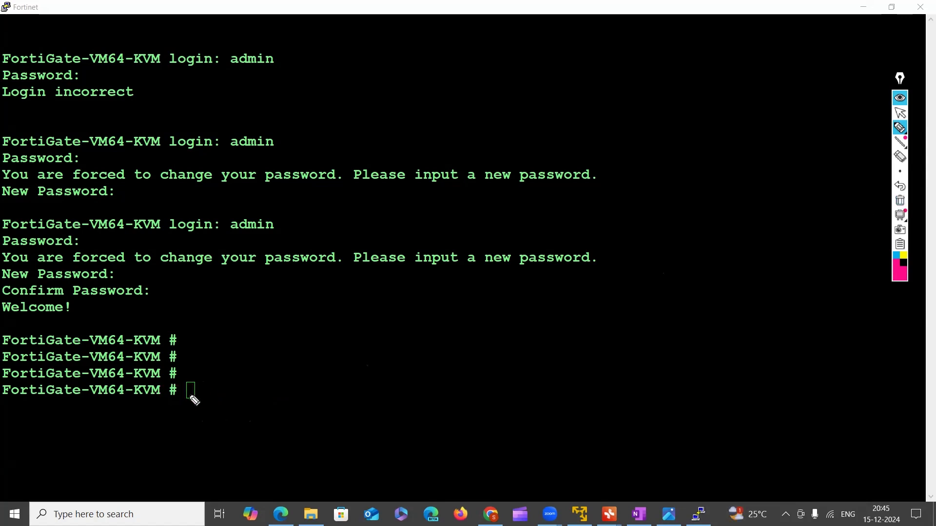
pyautogui.moveTo(223, 398)
pyautogui.mouseDown()
pyautogui.moveTo(259, 393)
pyautogui.moveTo(239, 406)
pyautogui.mouseUp()
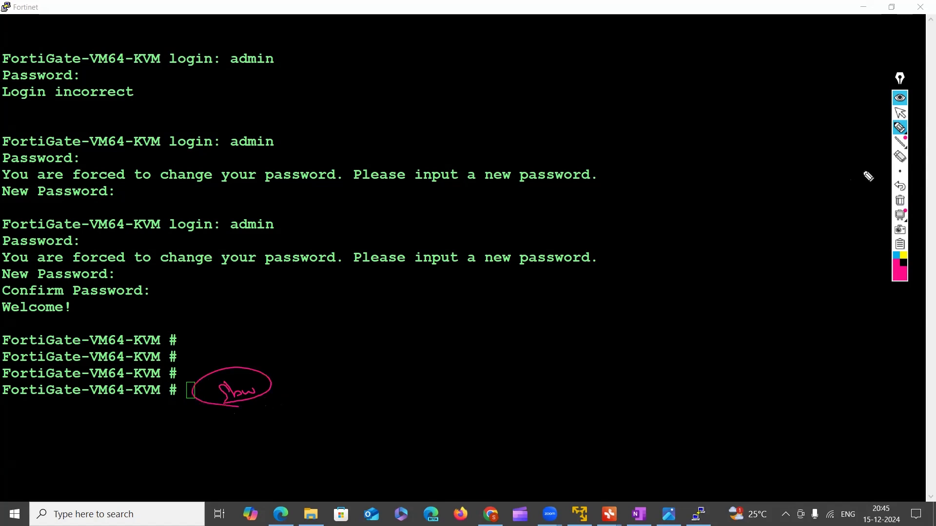
pyautogui.click(905, 206)
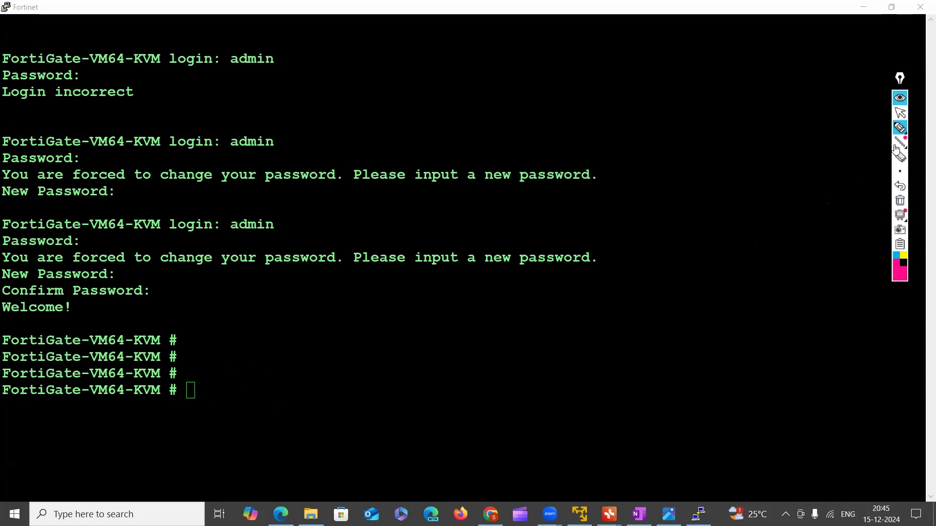
# Handwrite "operational-mode" beside the last # prompt, clear the annotation, and return to the normal pointer
pyautogui.click(899, 128)
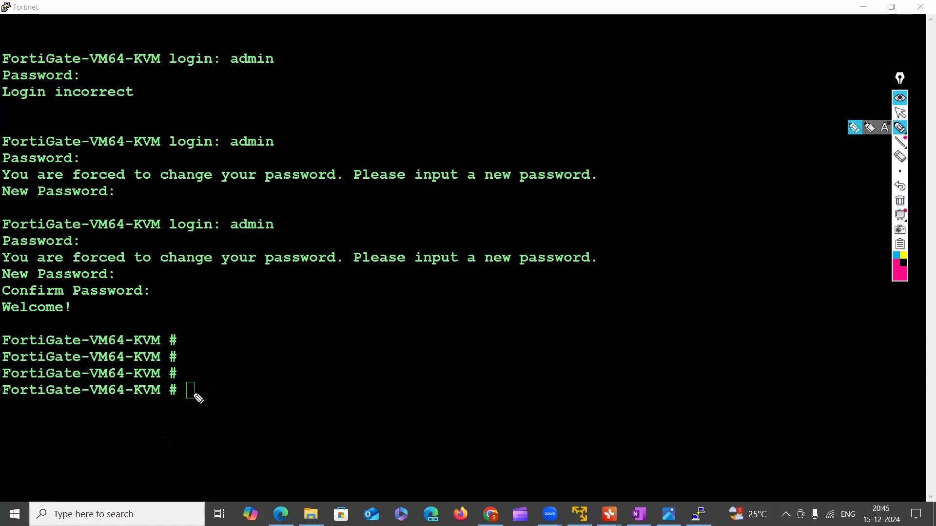
pyautogui.moveTo(215, 393); pyautogui.dragTo(360, 387)
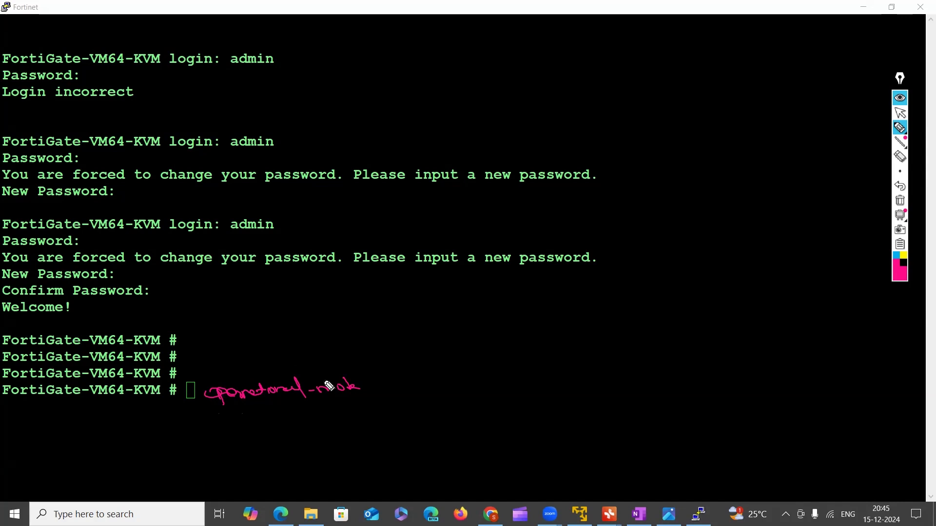
pyautogui.click(900, 204)
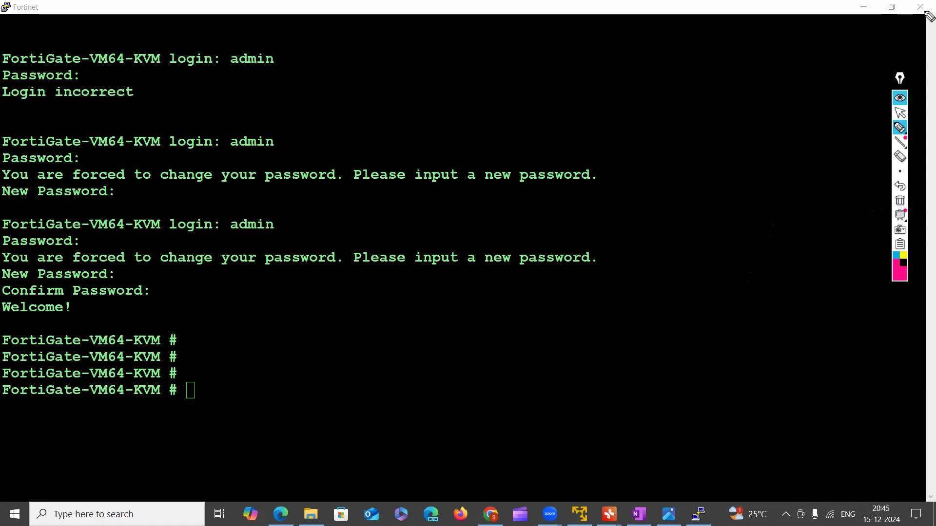
pyautogui.click(900, 113)
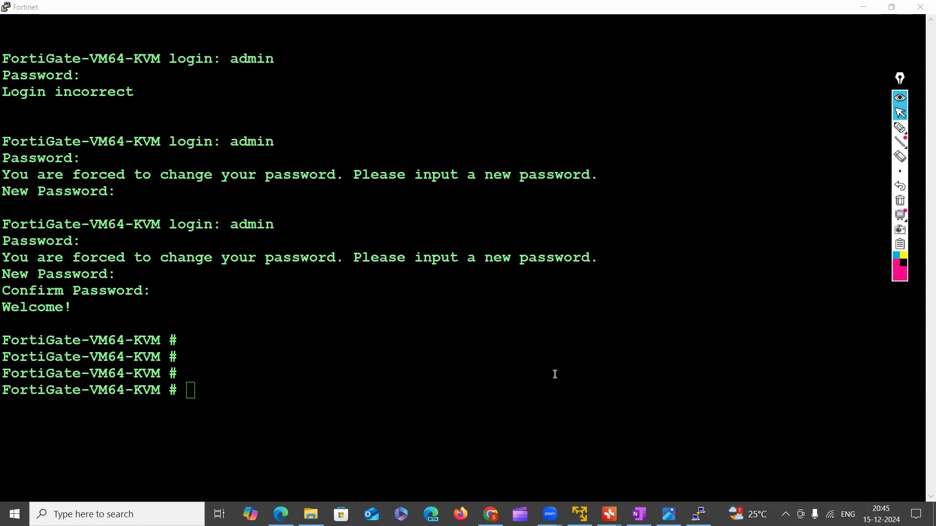
# List the firewall's interface configuration in the console with the command "show system interface"
pyautogui.click(382, 390)
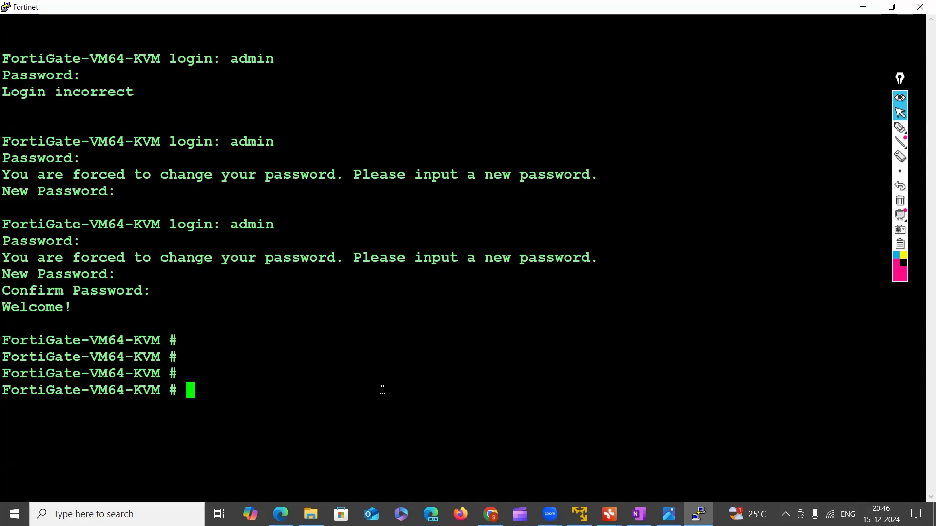
pyautogui.write('show system ')
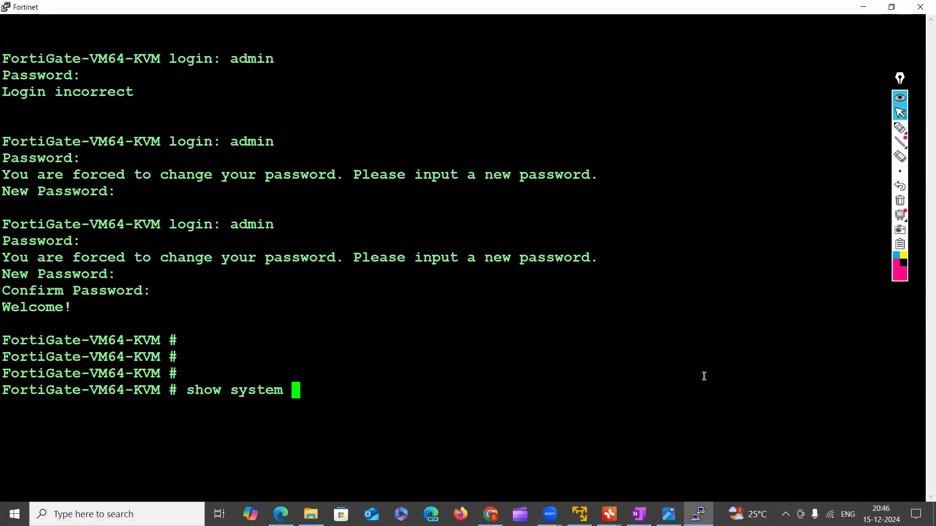
pyautogui.write('interface')
pyautogui.press('Return')
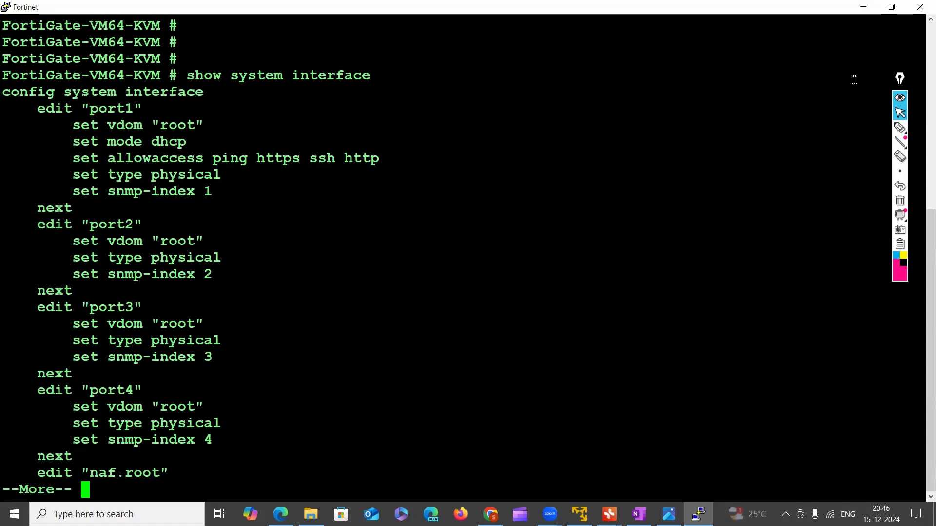
# Highlight port1's name, its dhcp mode and its allowaccess protocols in the interface listing
pyautogui.moveTo(89, 108); pyautogui.dragTo(146, 108)
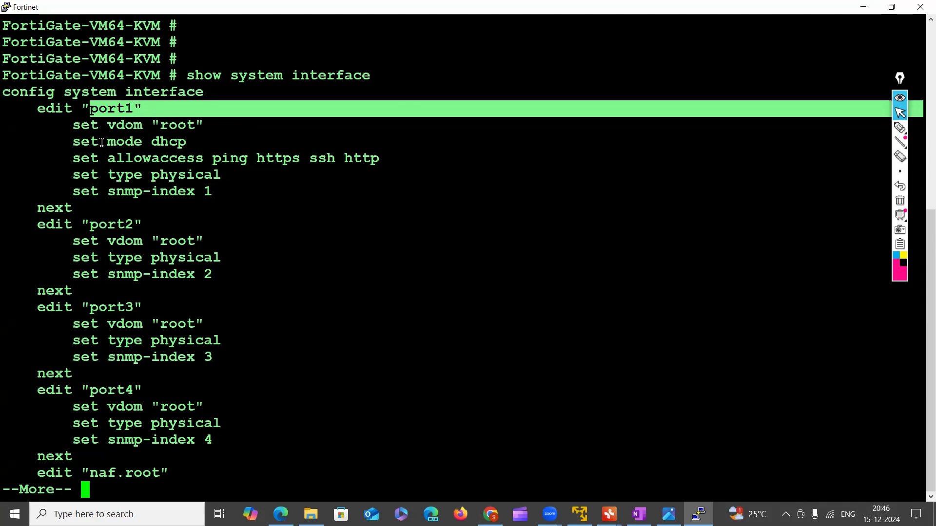
pyautogui.moveTo(152, 142); pyautogui.dragTo(188, 143)
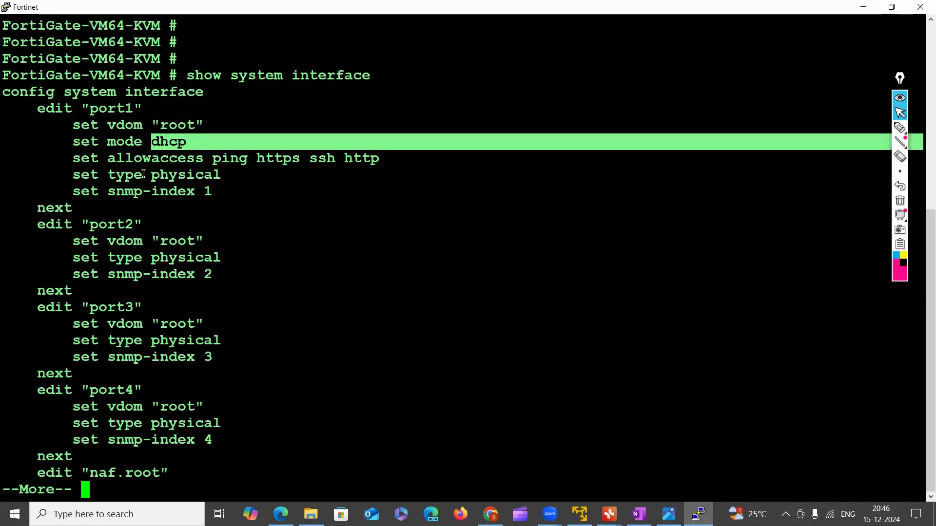
pyautogui.moveTo(133, 168); pyautogui.dragTo(364, 166)
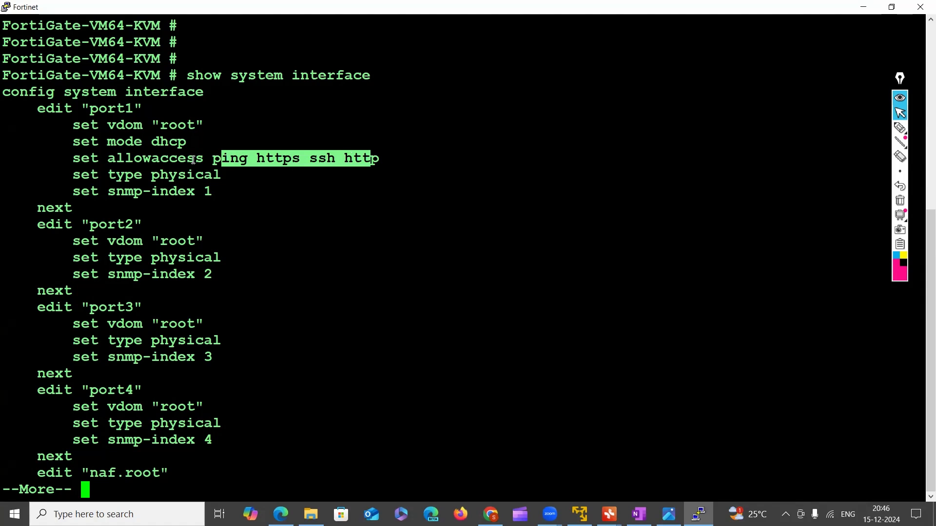
pyautogui.moveTo(210, 157); pyautogui.dragTo(388, 160)
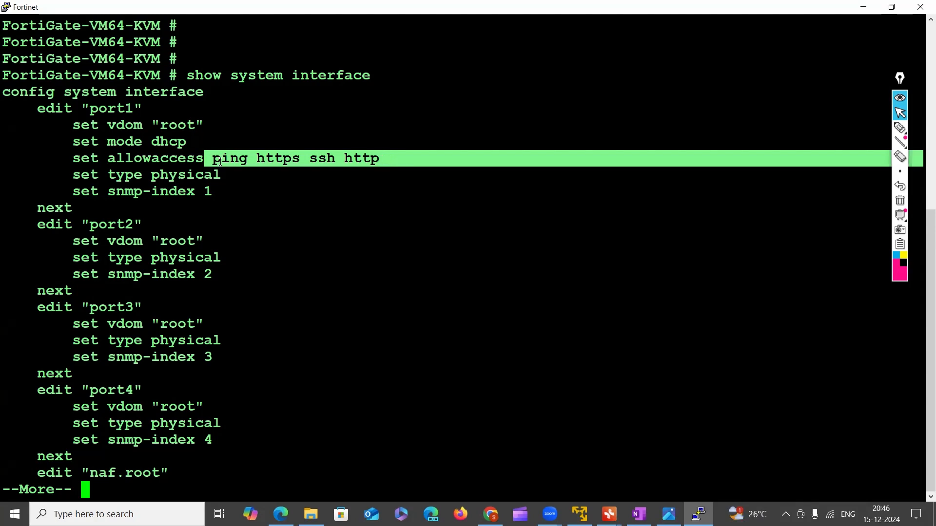
pyautogui.moveTo(93, 113); pyautogui.dragTo(126, 113)
pyautogui.click(104, 227)
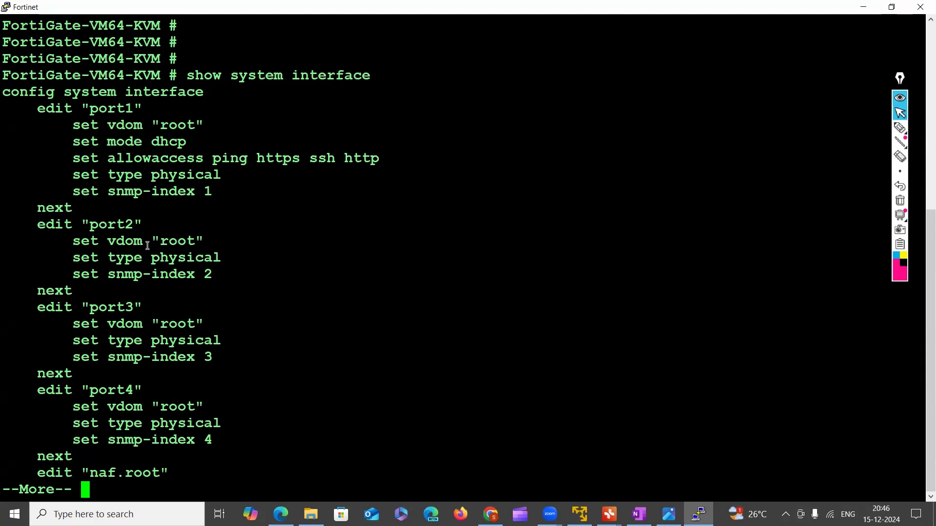
# Quit the paged interface listing and highlight the dhcp mode under port1 again
pyautogui.press('q')
pyautogui.moveTo(147, 244); pyautogui.dragTo(172, 282)
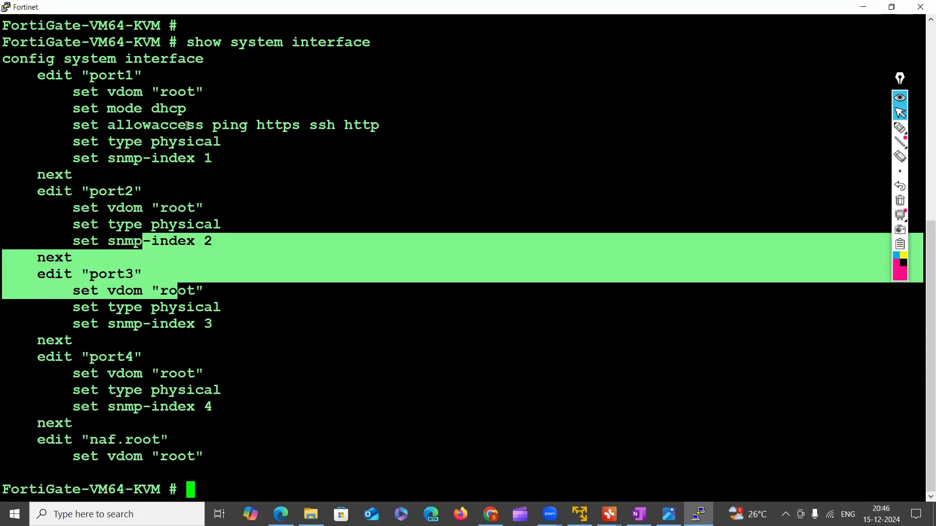
pyautogui.scroll(5, 188, 126)
pyautogui.moveTo(156, 341); pyautogui.dragTo(188, 342)
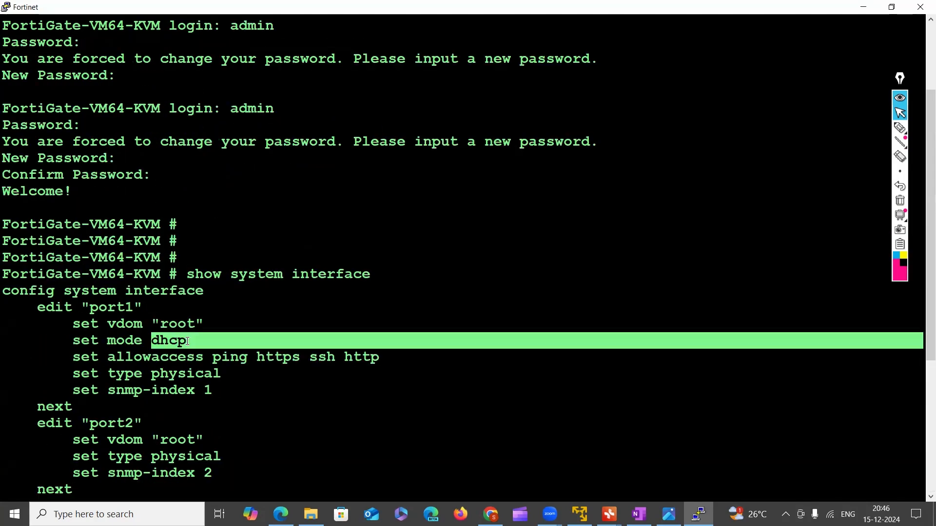
pyautogui.scroll(-5, 195, 386)
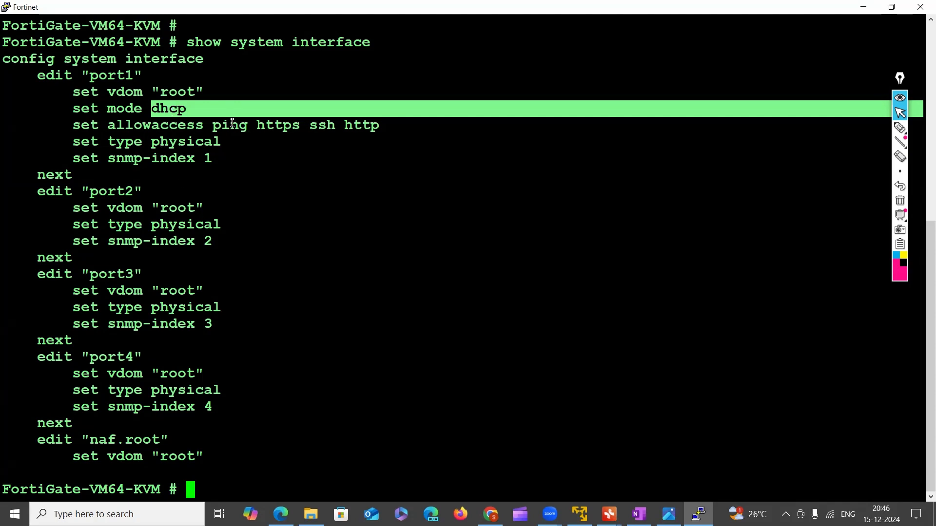
# Highlight port1's allowaccess line, the entries from port2 to naf.root, and port1's allowed protocols once more
pyautogui.moveTo(231, 125); pyautogui.dragTo(385, 124)
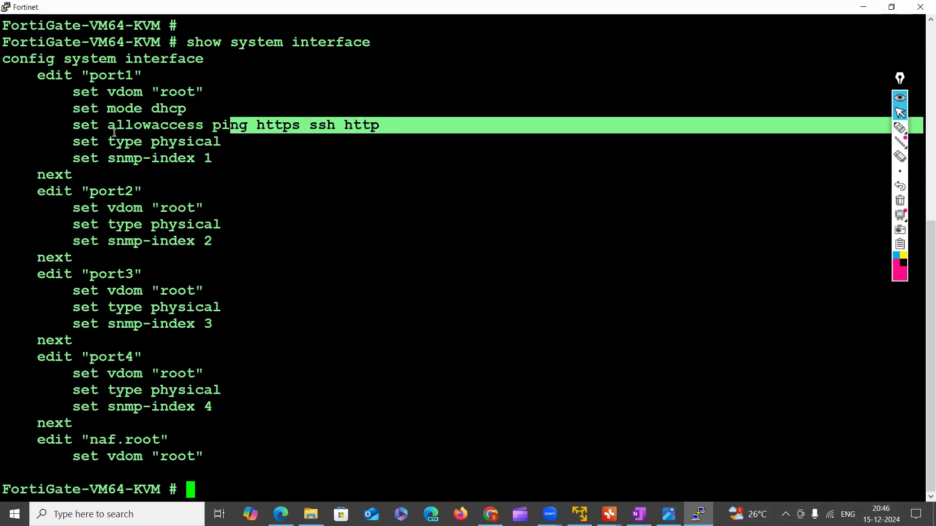
pyautogui.moveTo(113, 132); pyautogui.dragTo(377, 132)
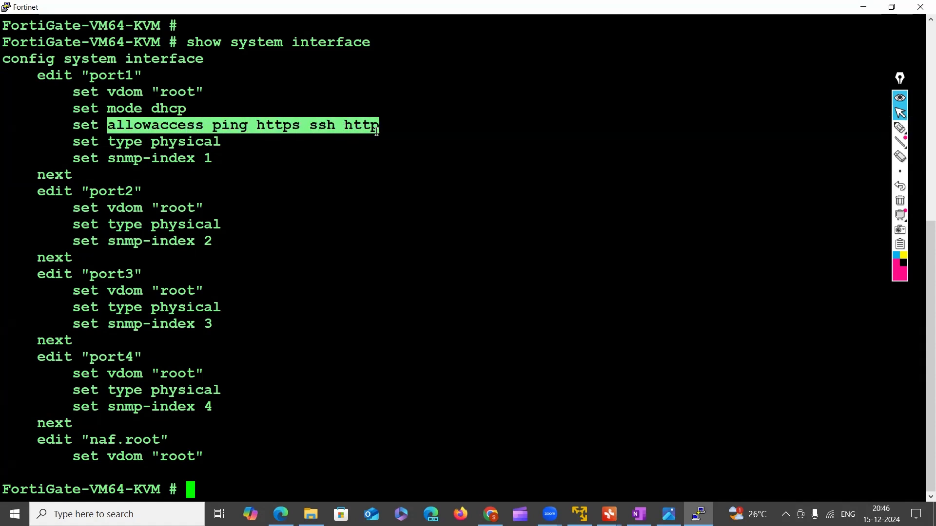
pyautogui.moveTo(143, 225); pyautogui.dragTo(273, 460)
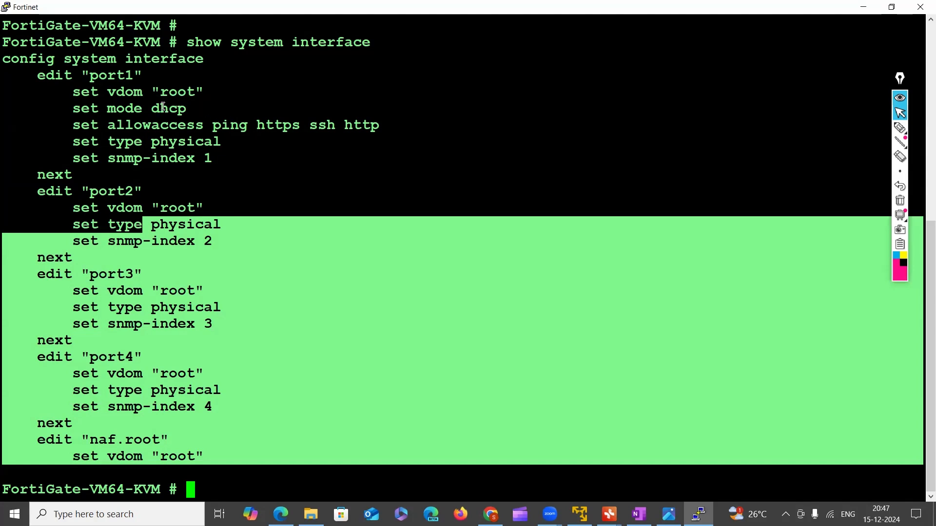
pyautogui.moveTo(211, 124); pyautogui.dragTo(399, 128)
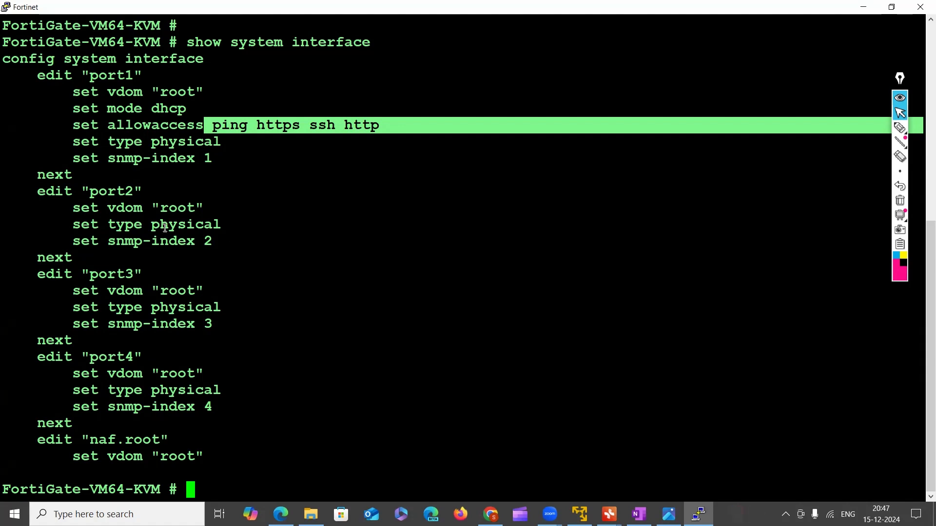
# Highlight port1's entry in the interface listing and examine the Net laptop node linked to port1 in the PNETLab topology in the browser
pyautogui.moveTo(91, 75); pyautogui.dragTo(178, 87)
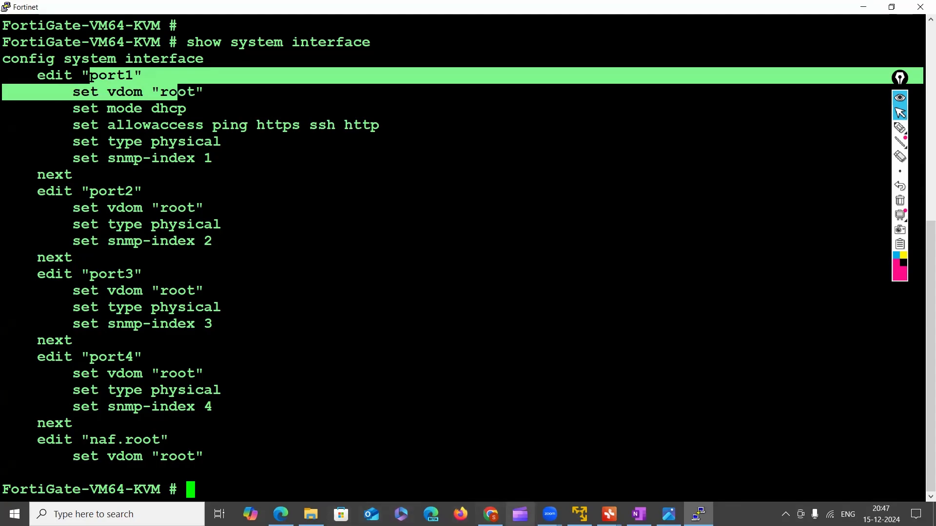
pyautogui.click(490, 515)
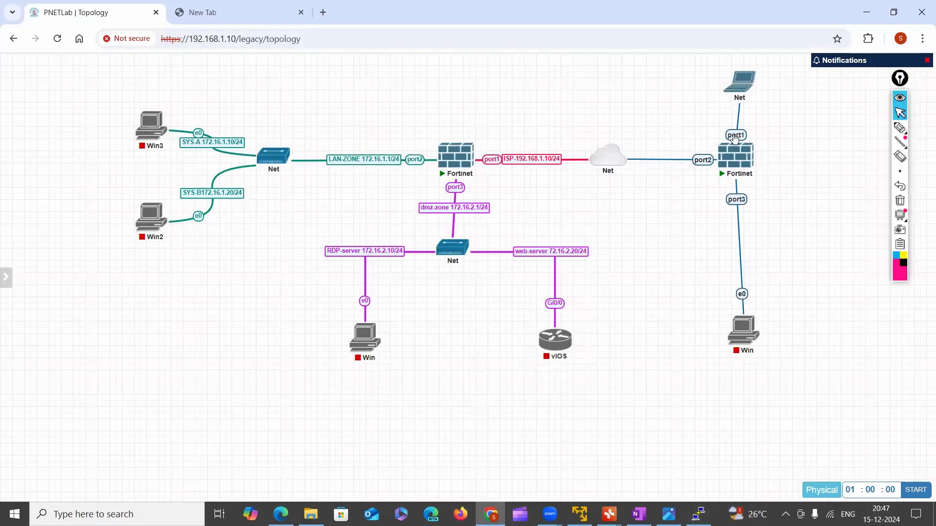
pyautogui.moveTo(739, 93)
pyautogui.moveTo(741, 64); pyautogui.dragTo(421, 65)
pyautogui.moveTo(577, 75); pyautogui.dragTo(639, 97)
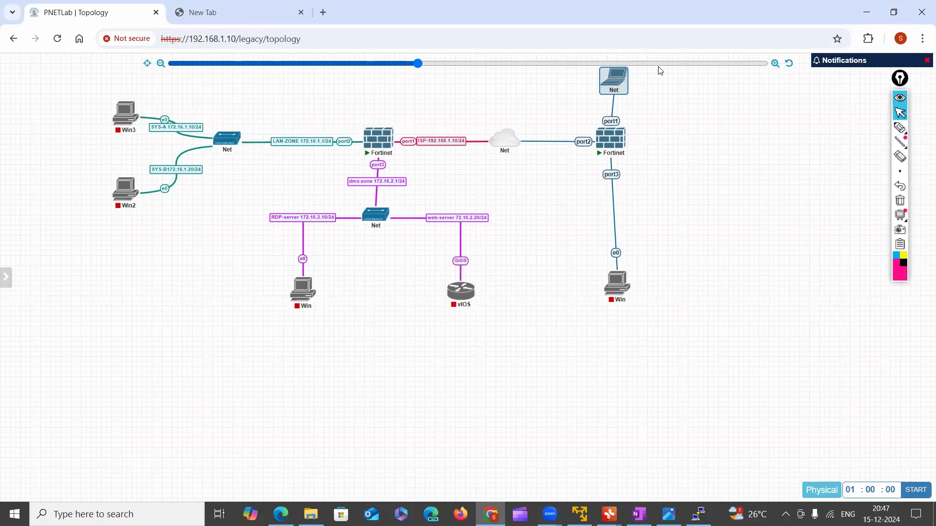
pyautogui.click(776, 63)
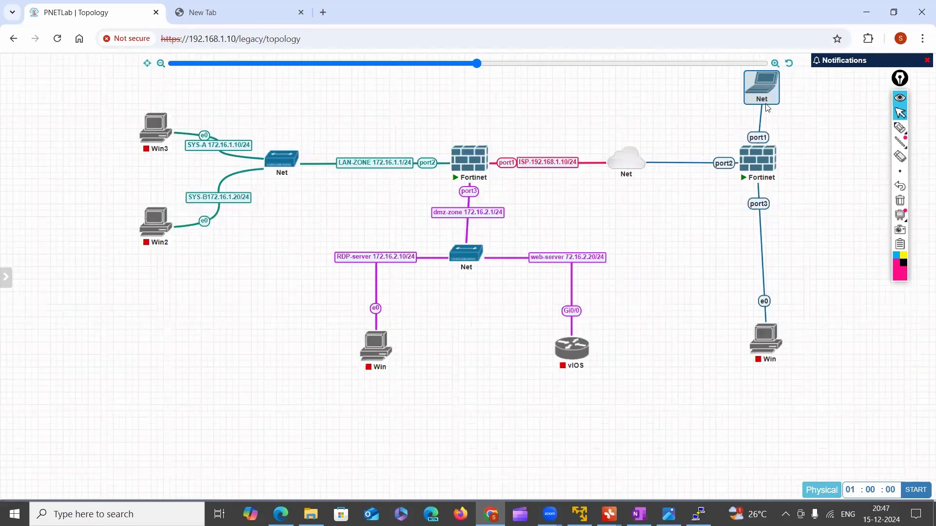
pyautogui.moveTo(766, 101)
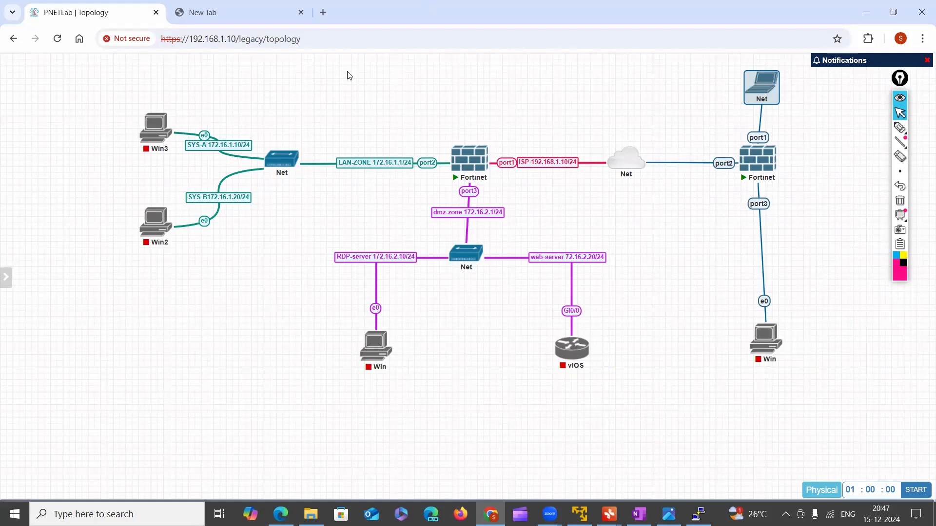
pyautogui.moveTo(609, 515)
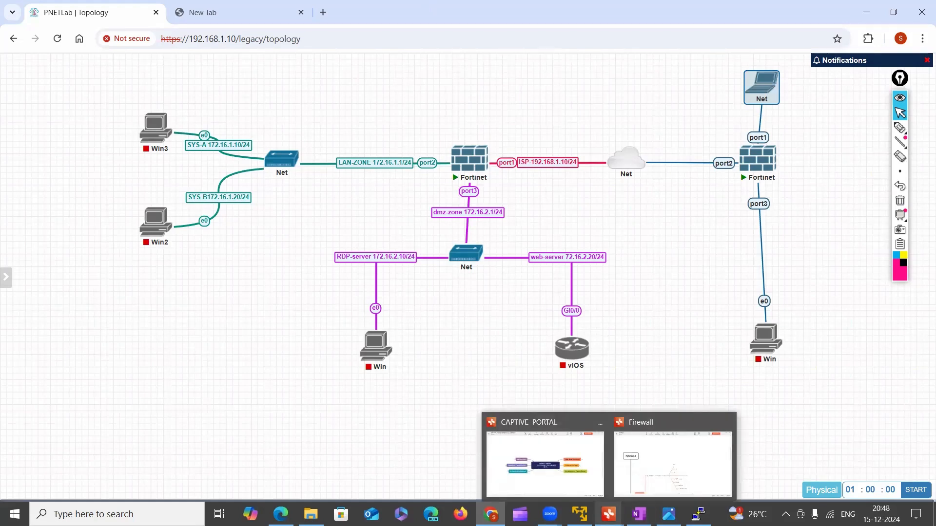
pyautogui.moveTo(643, 512)
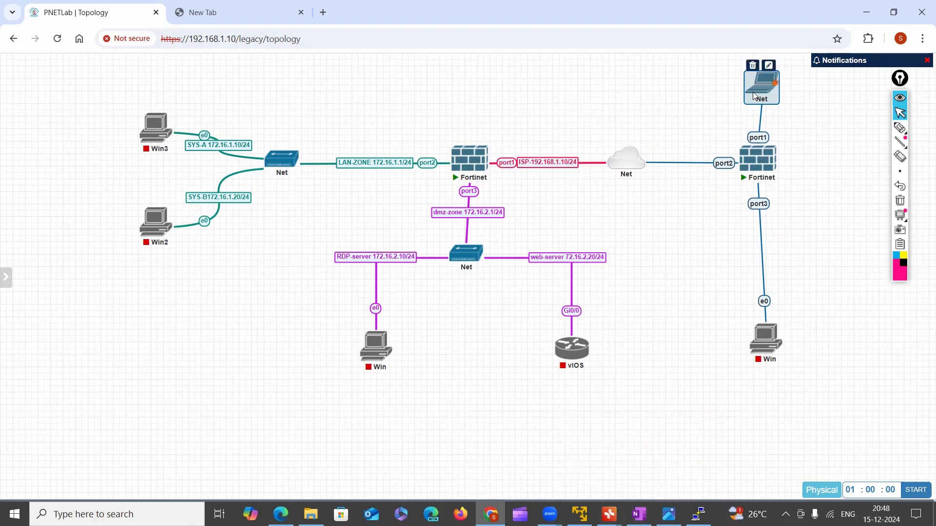
# Check the network type in the settings of the Net laptop node connected to the firewall's port1, and close the settings
pyautogui.moveTo(760, 92); pyautogui.dragTo(758, 91)
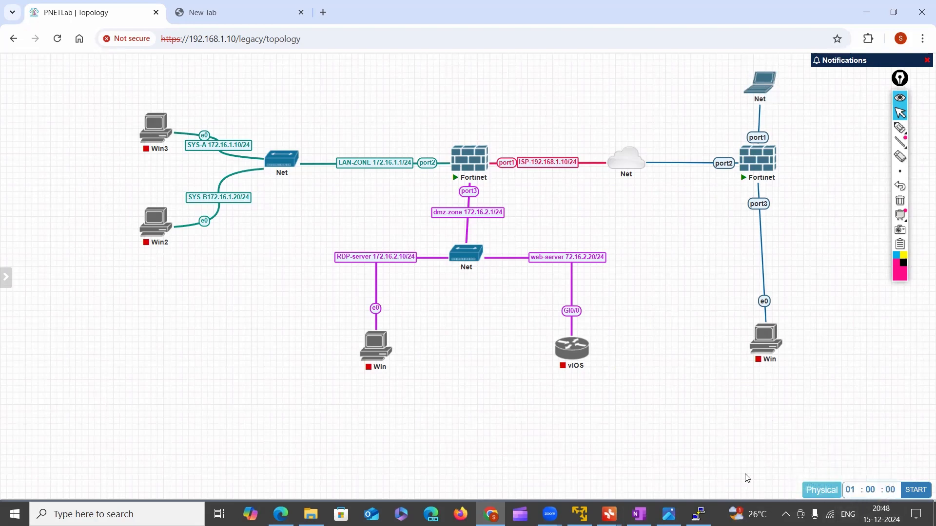
pyautogui.rightClick(758, 93)
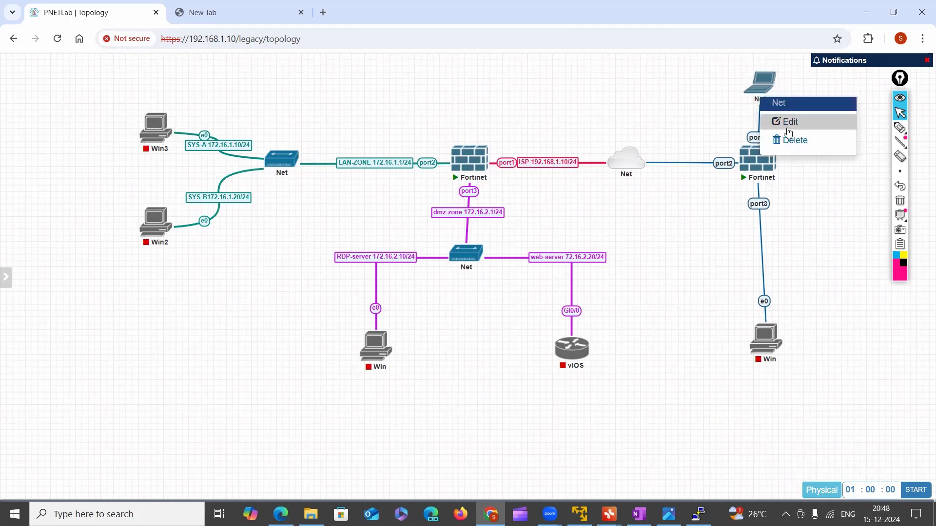
pyautogui.click(786, 123)
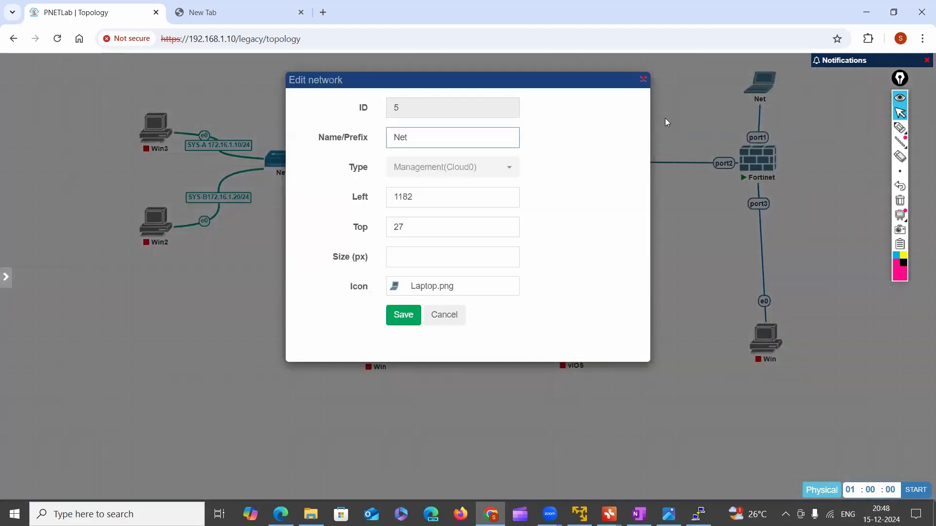
pyautogui.click(643, 79)
# In the Fortinet console, check the parameter help for "get system interface physical" and run "get system interface physical port1"
pyautogui.moveTo(698, 514)
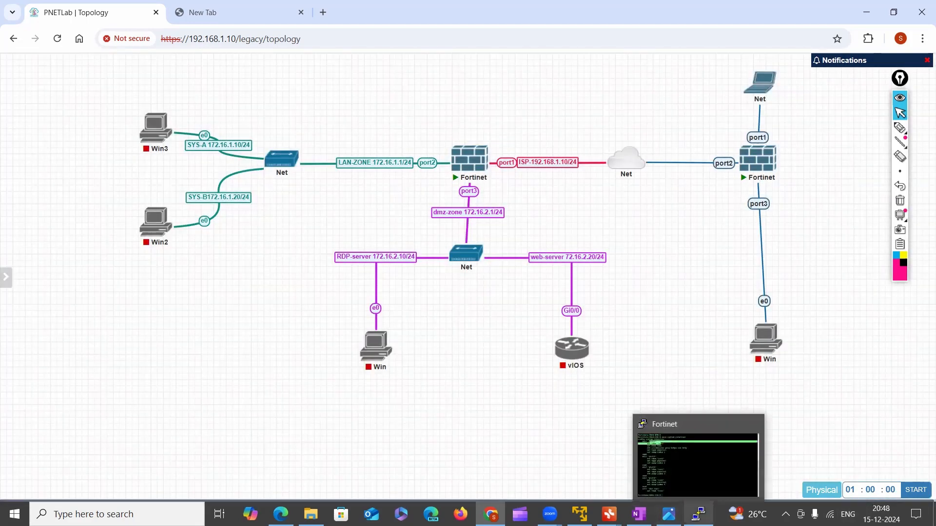
pyautogui.click(675, 455)
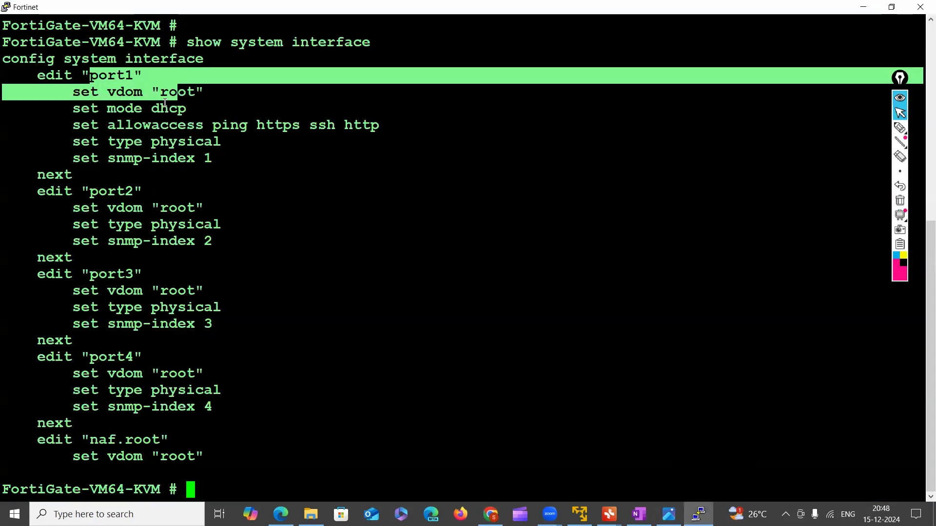
pyautogui.click(284, 490)
pyautogui.press('Return')
pyautogui.press('Return')
pyautogui.press('Return')
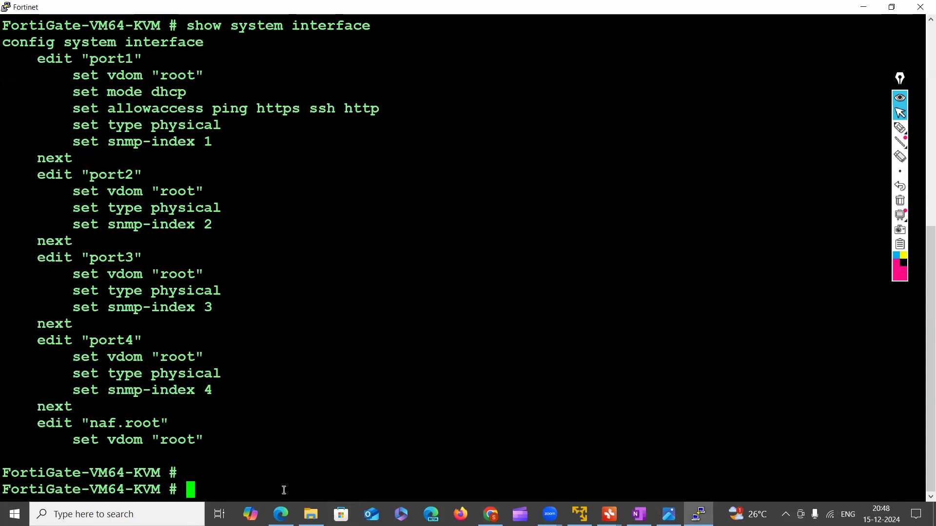
pyautogui.write('get')
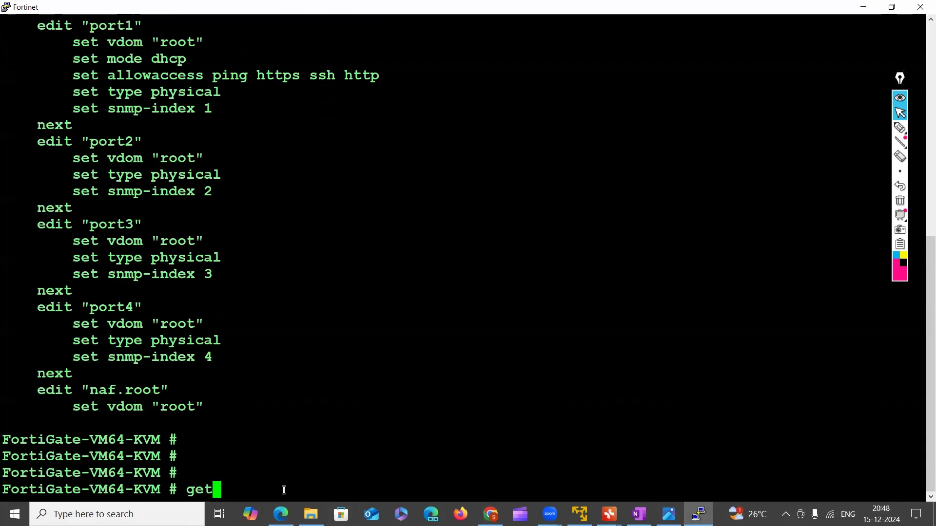
pyautogui.write(' system ')
pyautogui.write('interf')
pyautogui.press('Tab')
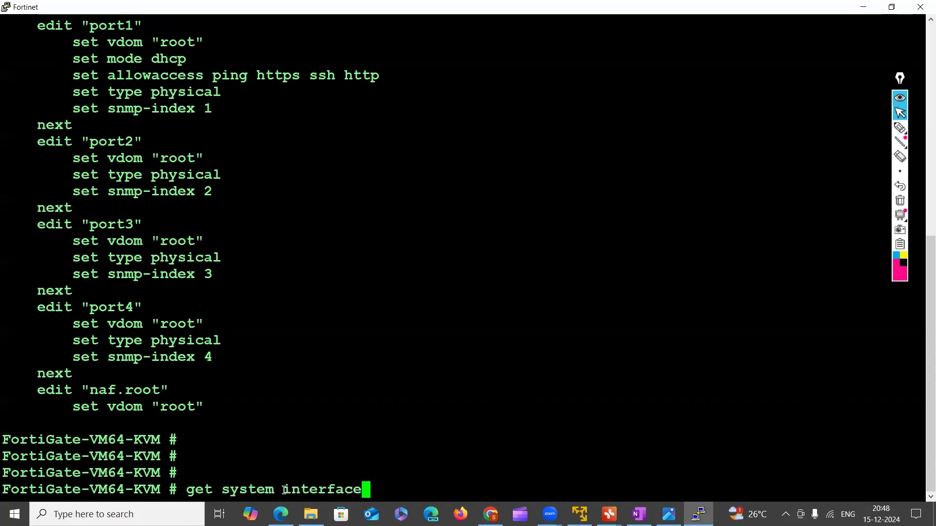
pyautogui.write('p')
pyautogui.press('Tab')
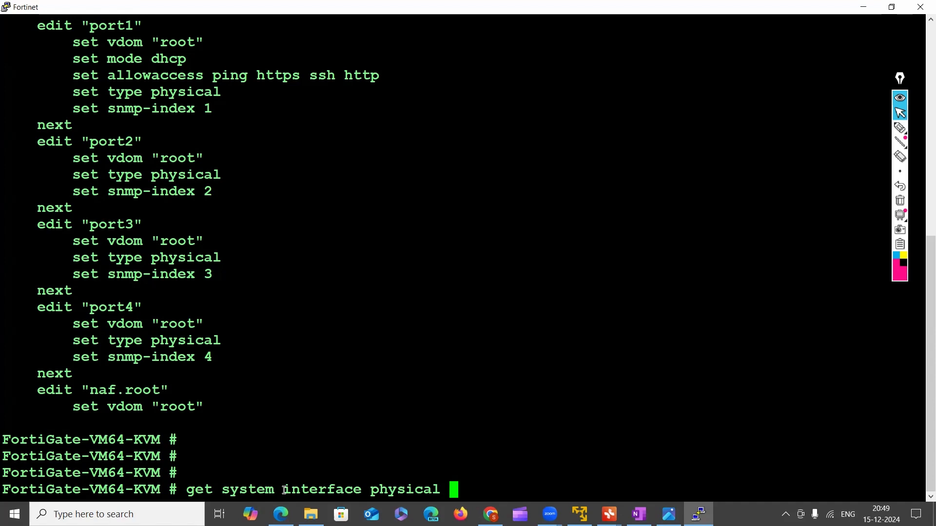
pyautogui.press('?')
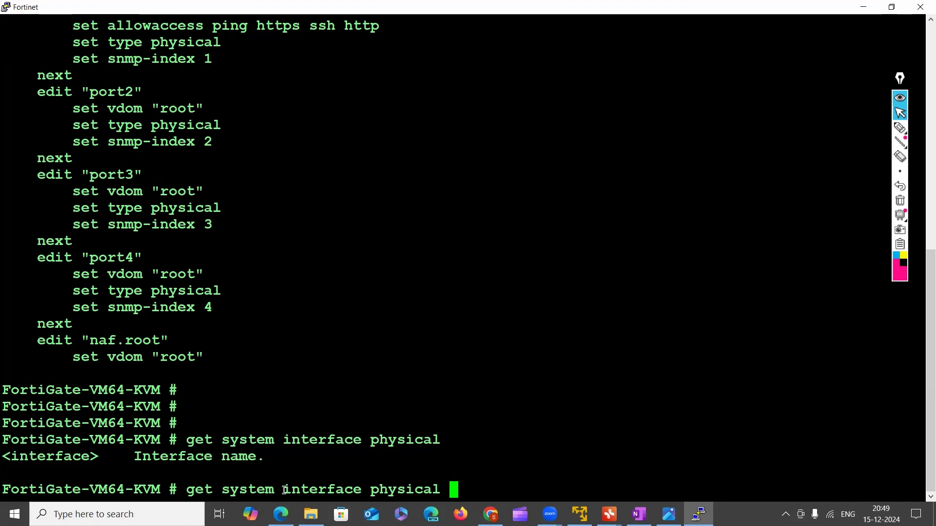
pyautogui.write('port1')
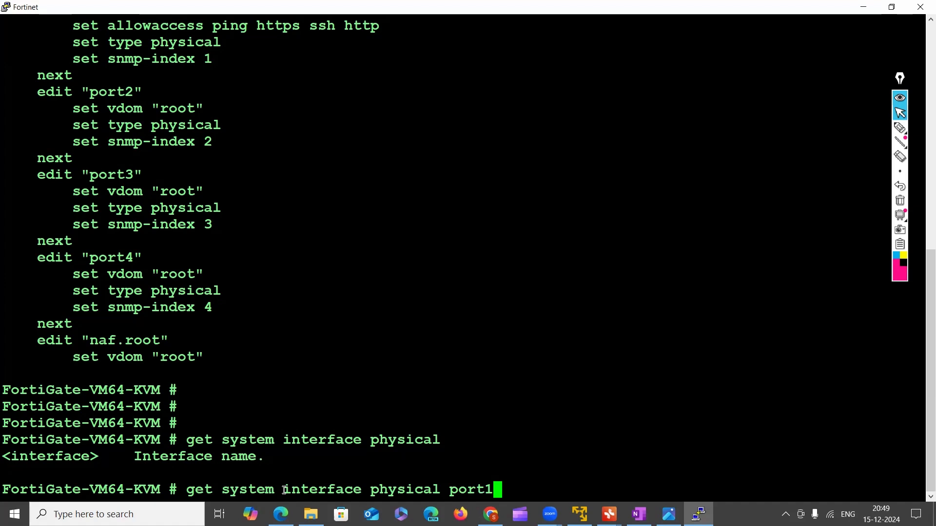
pyautogui.press('Return')
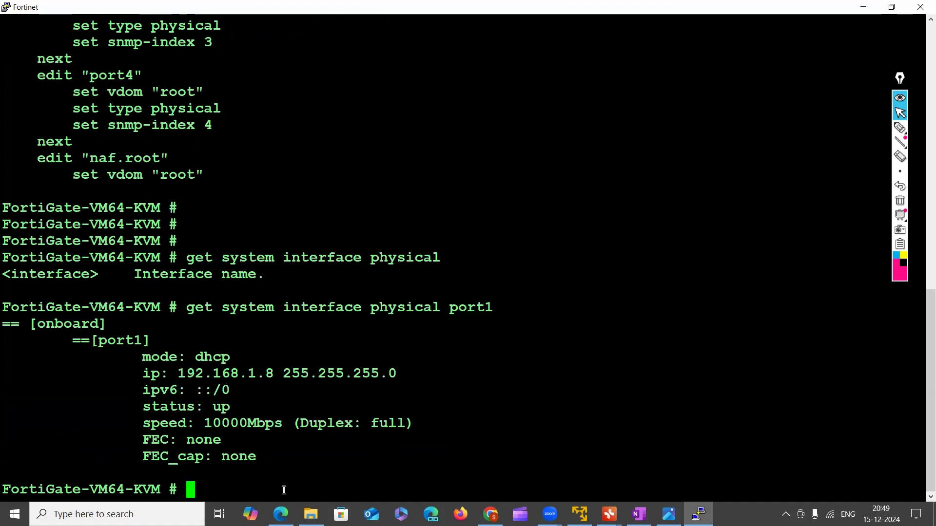
# Highlight port1's name and mode, its IP address and its subnet mask in the command output
pyautogui.moveTo(97, 340); pyautogui.dragTo(258, 357)
pyautogui.click(185, 374)
pyautogui.moveTo(185, 374); pyautogui.dragTo(271, 374)
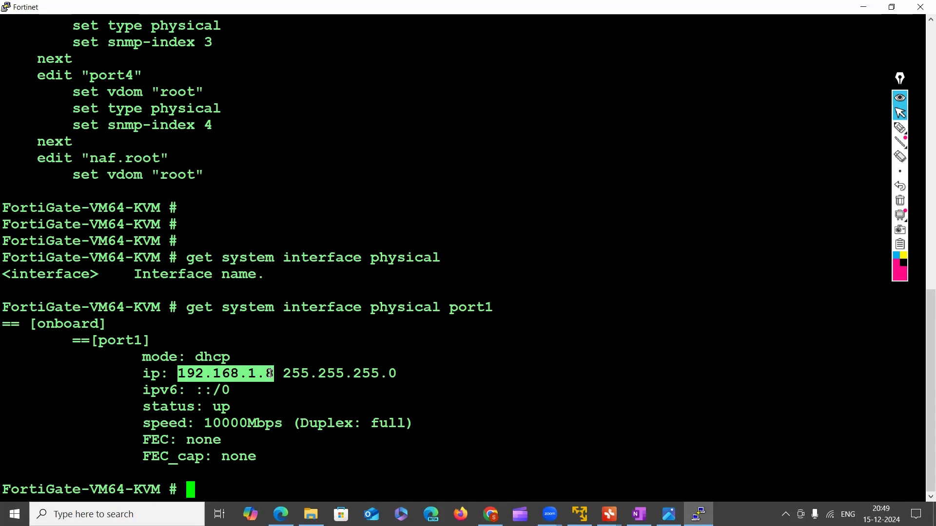
pyautogui.moveTo(292, 374); pyautogui.dragTo(389, 374)
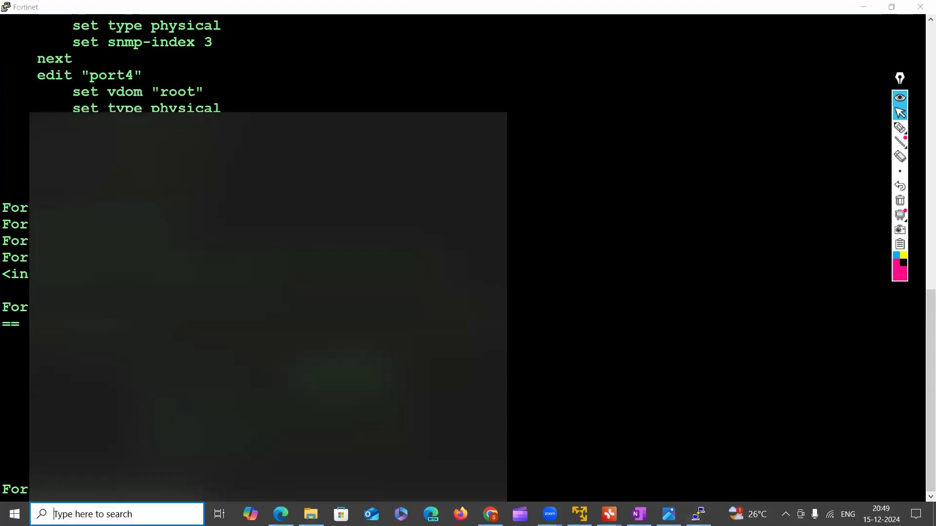
pyautogui.click(97, 514)
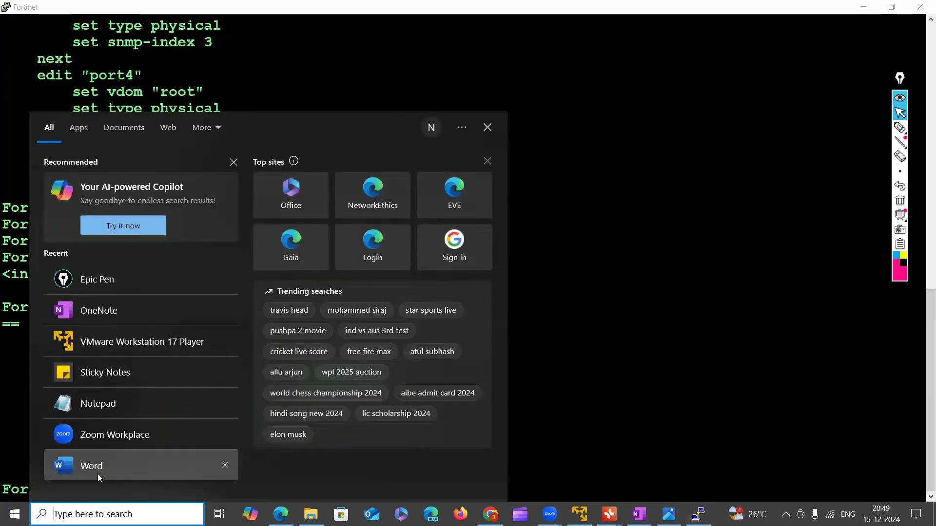
pyautogui.click(490, 128)
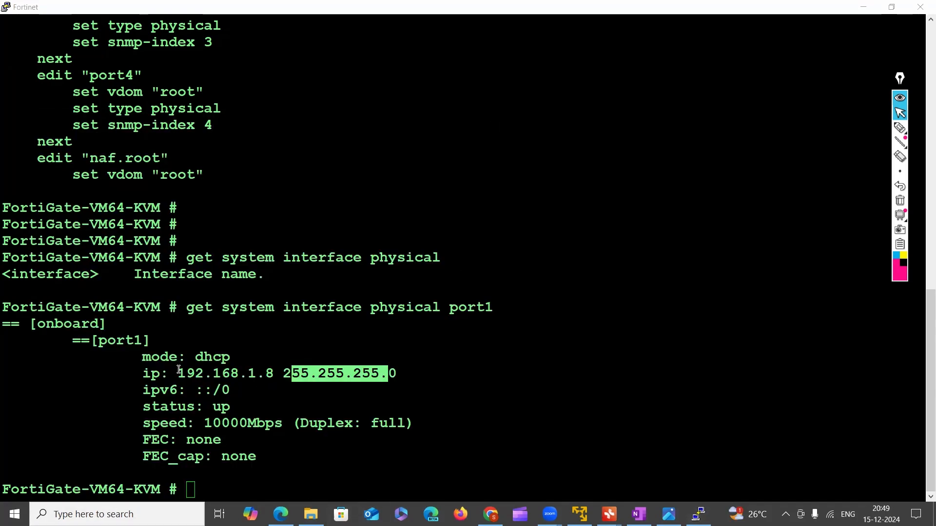
pyautogui.moveTo(179, 373); pyautogui.dragTo(342, 384)
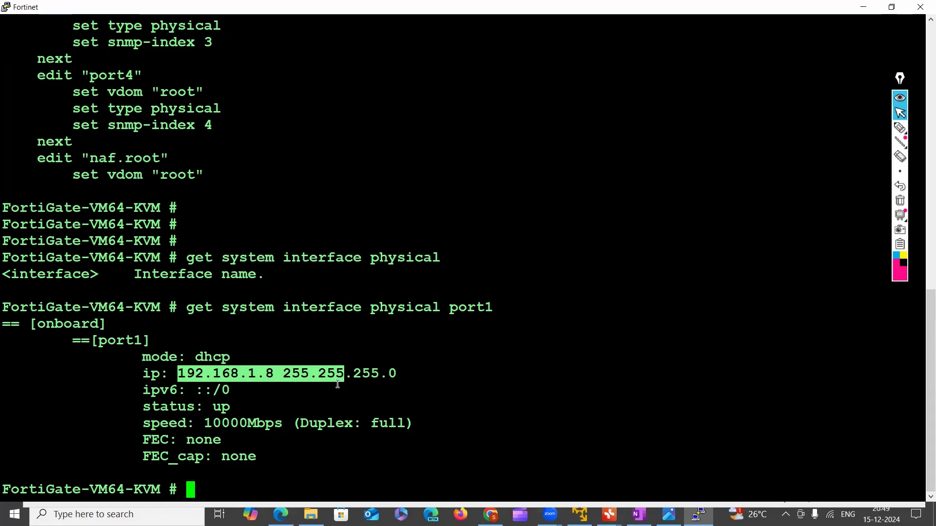
# In the PNETLab topology in the browser, shift the Net laptop and the Win node attached to port3 slightly upward
pyautogui.click(490, 515)
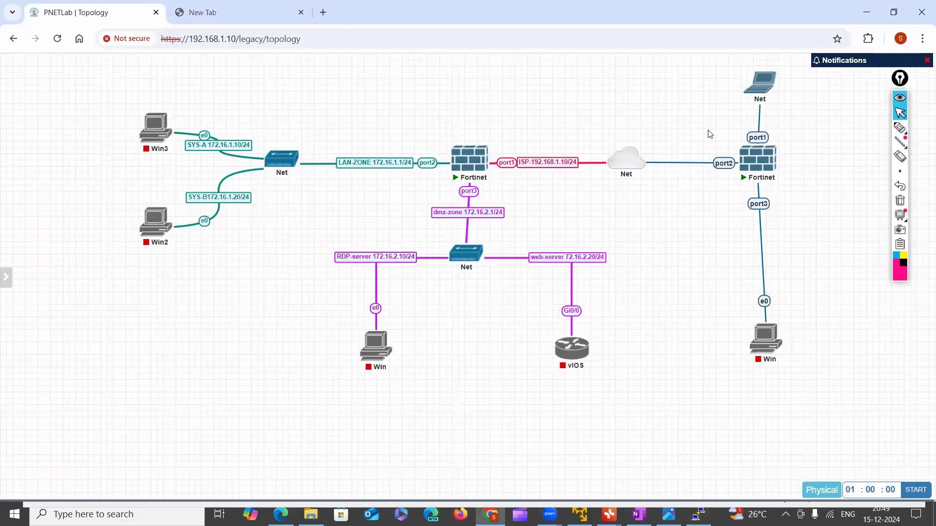
pyautogui.moveTo(715, 74); pyautogui.dragTo(817, 272)
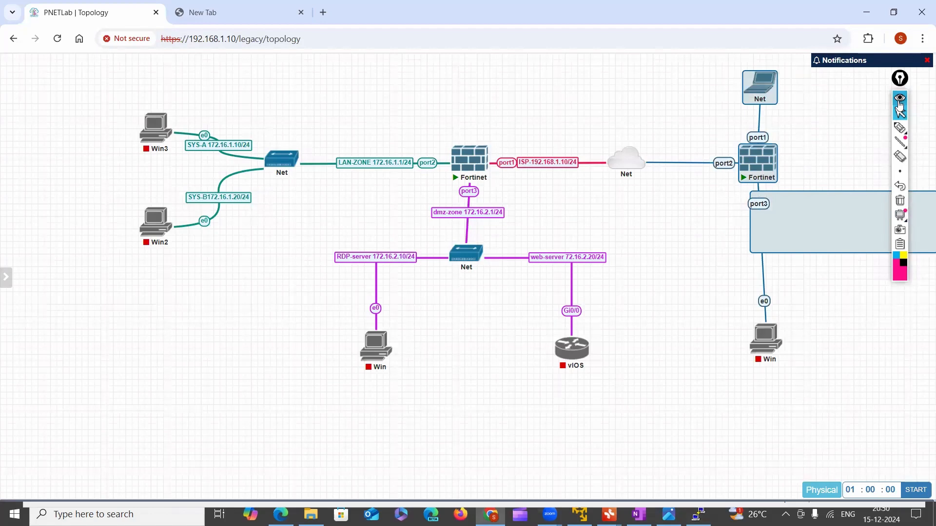
pyautogui.click(879, 303)
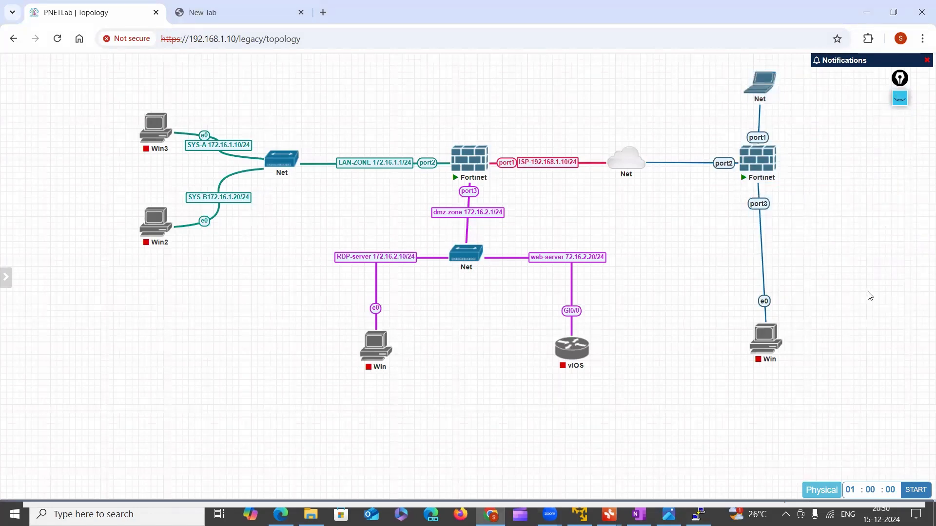
pyautogui.moveTo(757, 90); pyautogui.dragTo(754, 84)
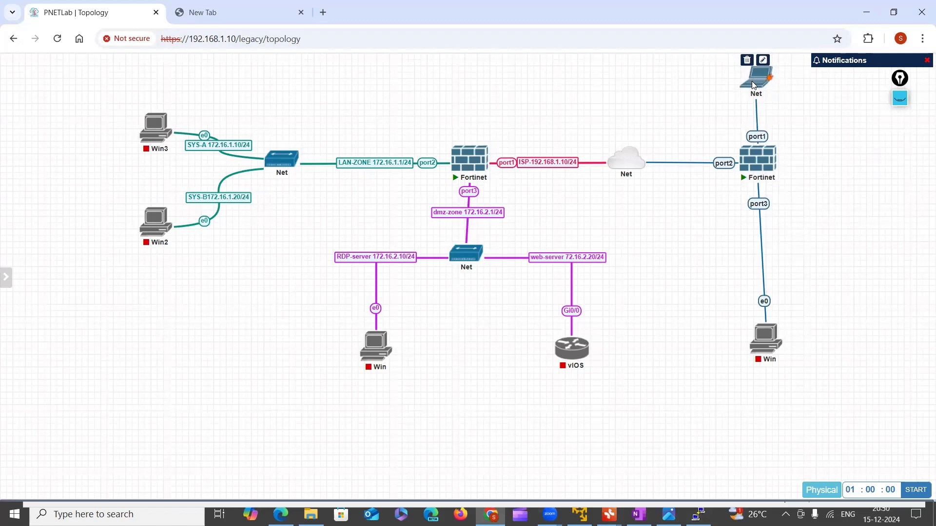
pyautogui.moveTo(771, 350); pyautogui.dragTo(764, 330)
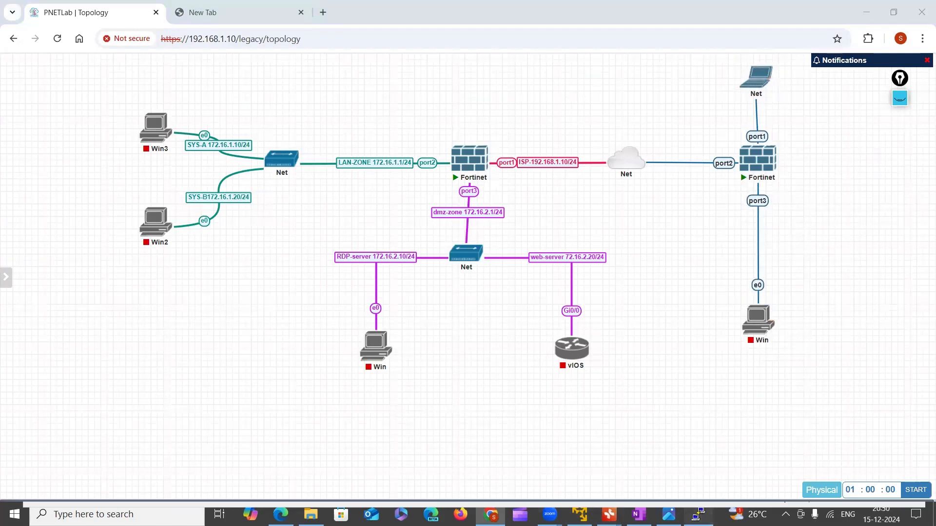
# Return to the Fortinet console, highlight port1's full IP address and subnet mask, and add empty prompt lines below the output
pyautogui.click(699, 514)
pyautogui.click(197, 376)
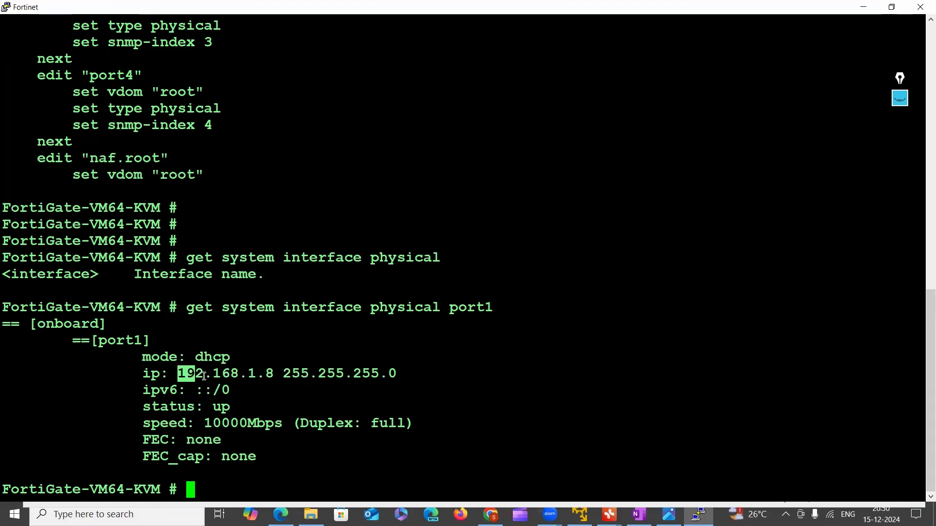
pyautogui.moveTo(179, 376); pyautogui.dragTo(398, 378)
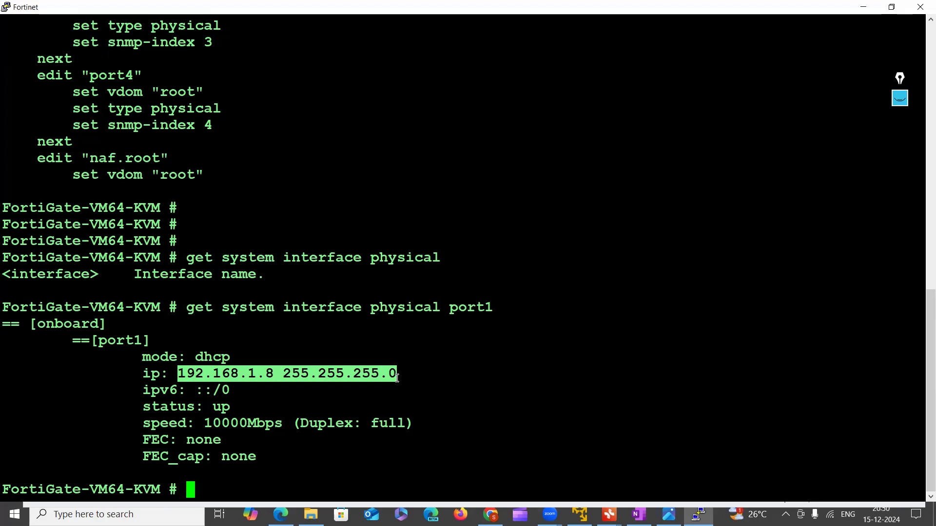
pyautogui.press('Return')
pyautogui.press('Return')
pyautogui.press('Return')
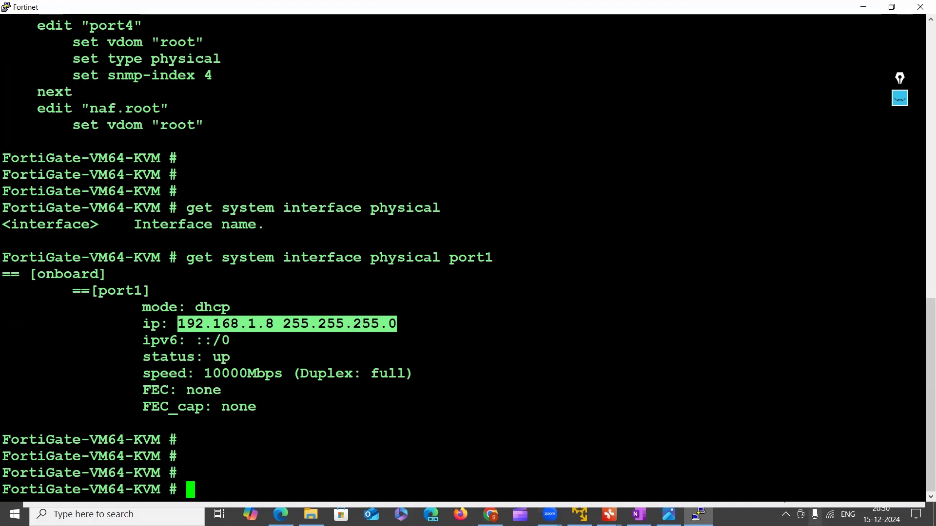
# Open a Windows Command Prompt and list the host computer's network adapter settings with the command "ipconfig"
pyautogui.click(100, 515)
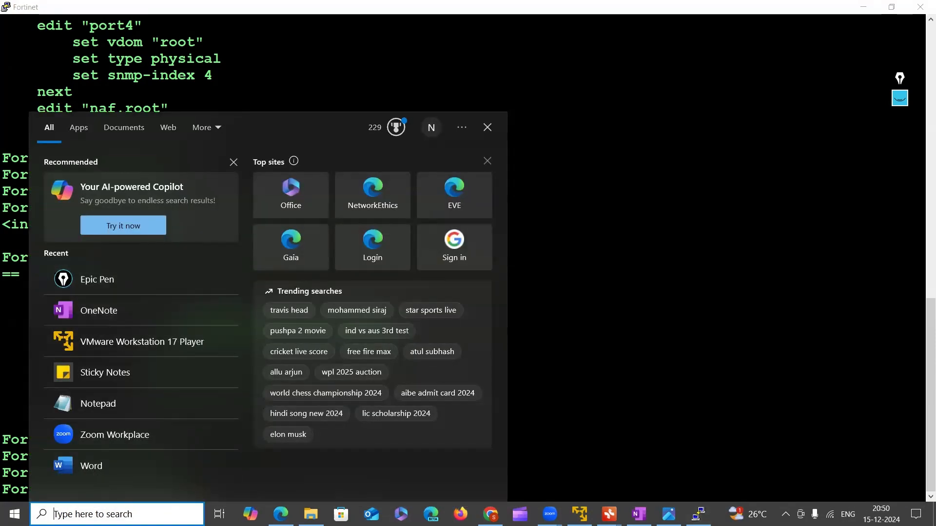
pyautogui.write('cmd')
pyautogui.press('Escape')
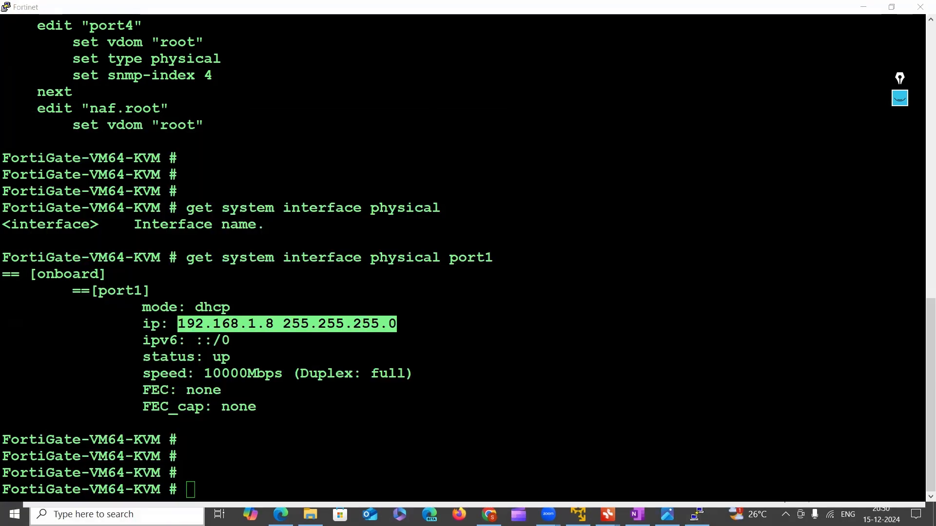
pyautogui.write('ipconfig')
pyautogui.press('Return')
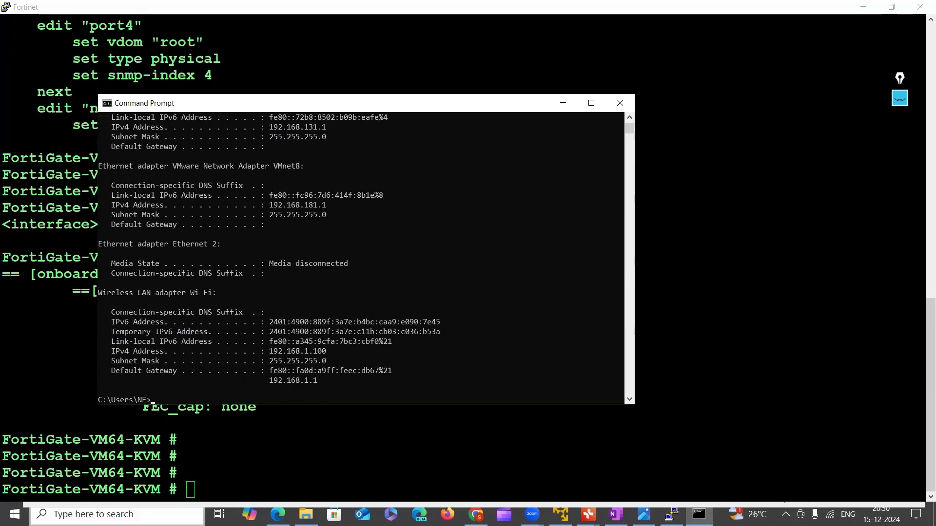
# Highlight the Wi-Fi adapter's IPv4 address and subnet mask, then port1's address and mask in the Fortinet console for comparison
pyautogui.moveTo(269, 351); pyautogui.dragTo(360, 355)
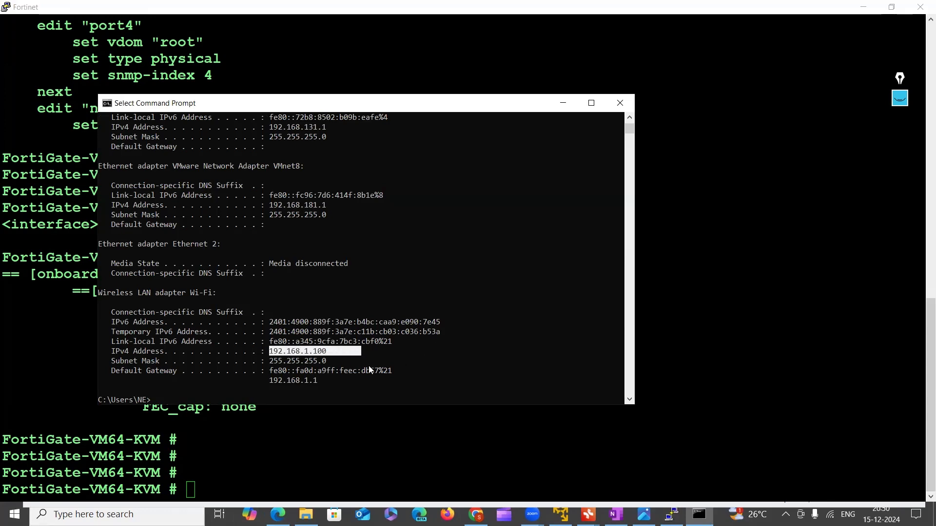
pyautogui.moveTo(266, 361); pyautogui.dragTo(333, 363)
pyautogui.moveTo(342, 103); pyautogui.dragTo(646, 99)
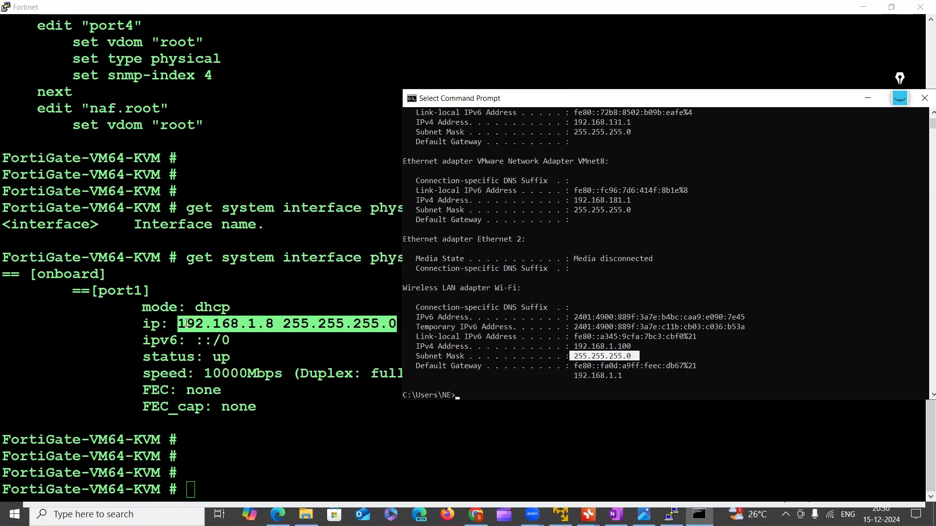
pyautogui.moveTo(187, 323); pyautogui.dragTo(306, 324)
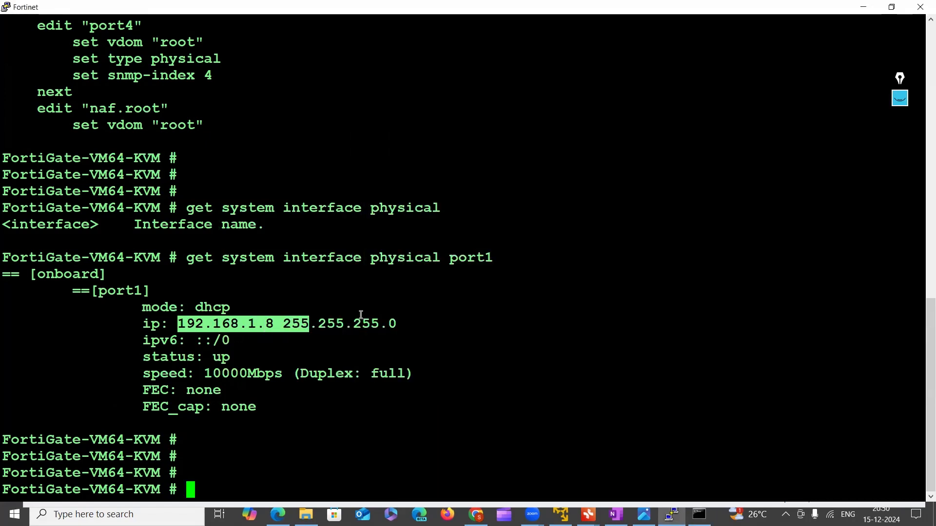
pyautogui.moveTo(276, 324); pyautogui.dragTo(396, 330)
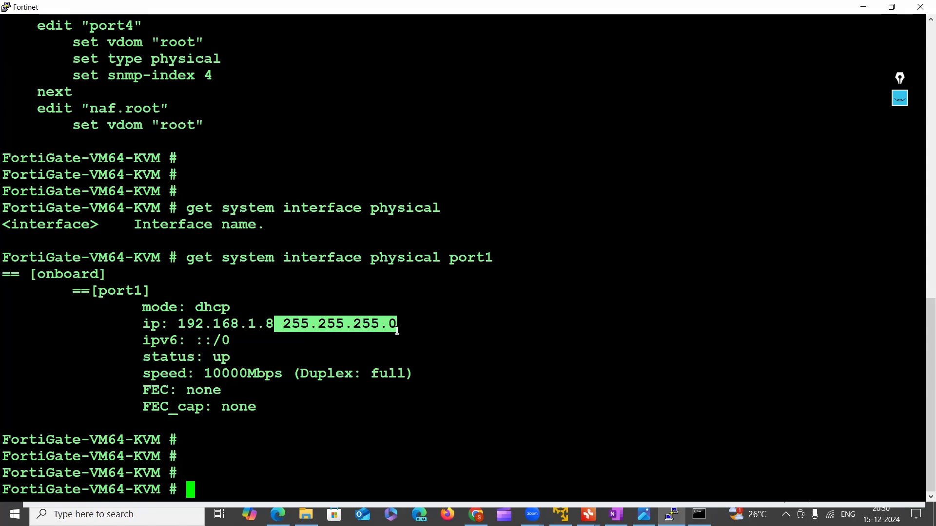
# Ping the host computer from the FortiGate console with "execute ping 192.168.1.100" and highlight one of the replies
pyautogui.click(251, 478)
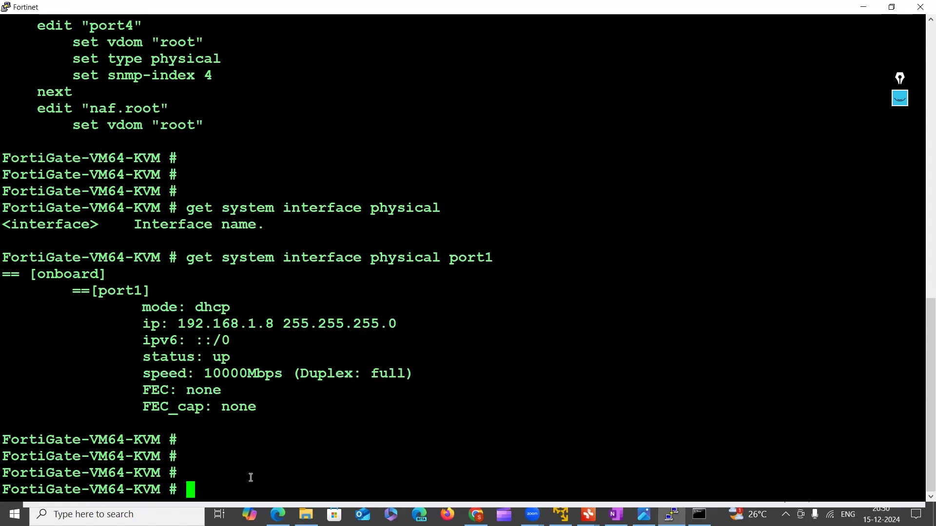
pyautogui.write('pinh')
pyautogui.press('BackSpace')
pyautogui.press('BackSpace')
pyautogui.press('BackSpace')
pyautogui.press('BackSpace')
pyautogui.write('execute ping')
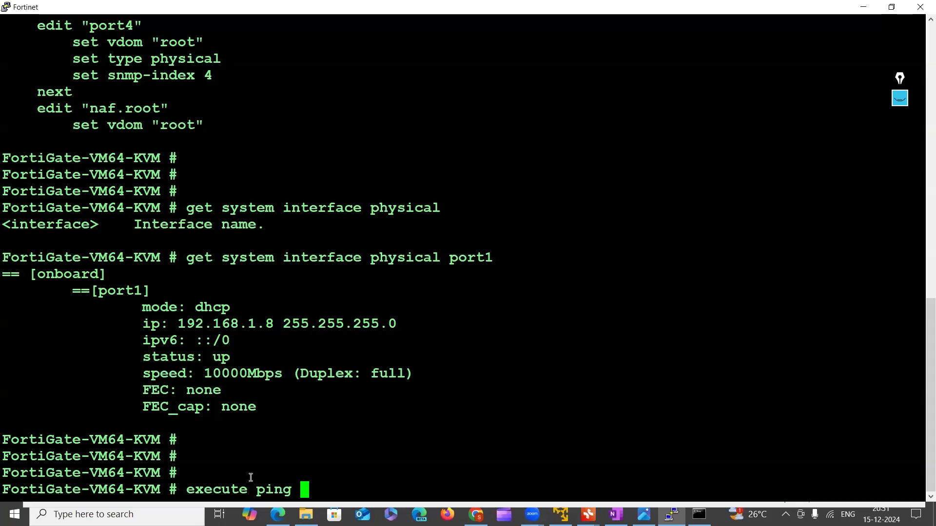
pyautogui.write('b')
pyautogui.press('BackSpace')
pyautogui.write('192.1')
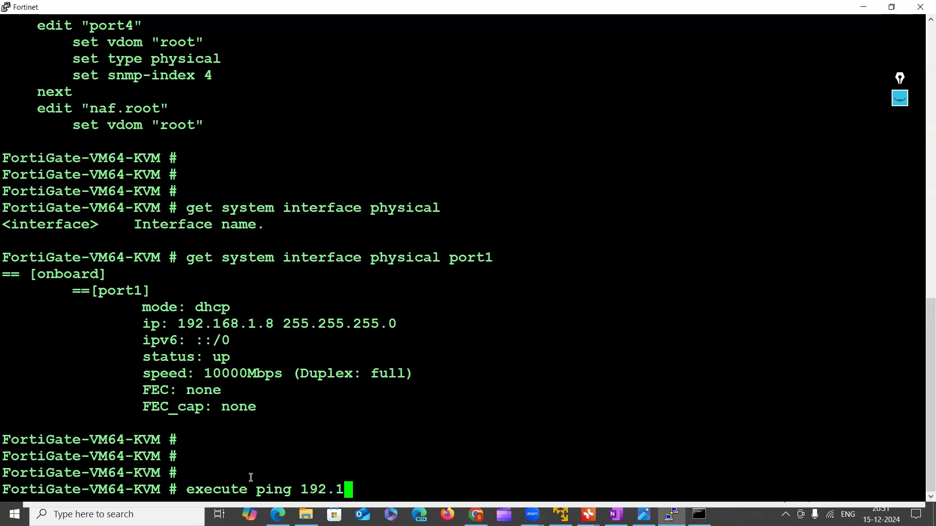
pyautogui.write('68.')
pyautogui.write('1`.')
pyautogui.press('BackSpace')
pyautogui.press('BackSpace')
pyautogui.write('.1.1')
pyautogui.press('BackSpace')
pyautogui.press('BackSpace')
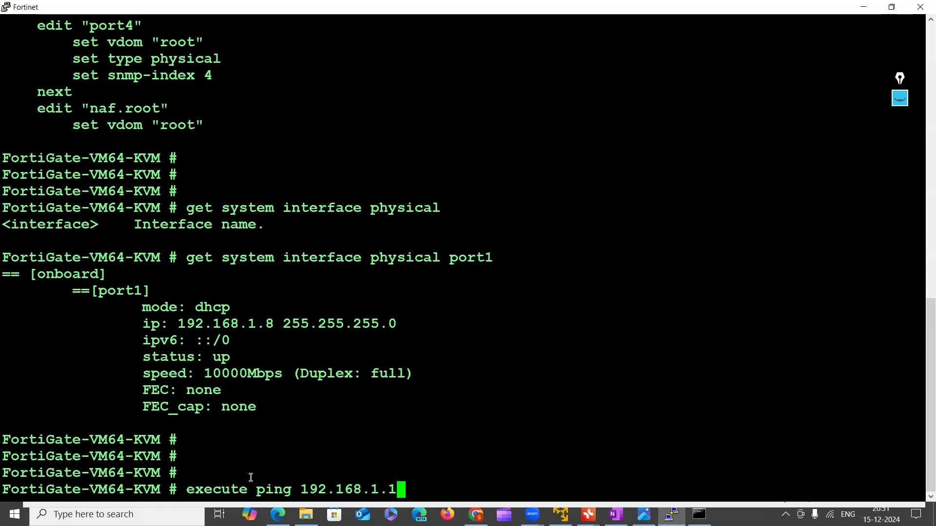
pyautogui.write('00')
pyautogui.press('Return')
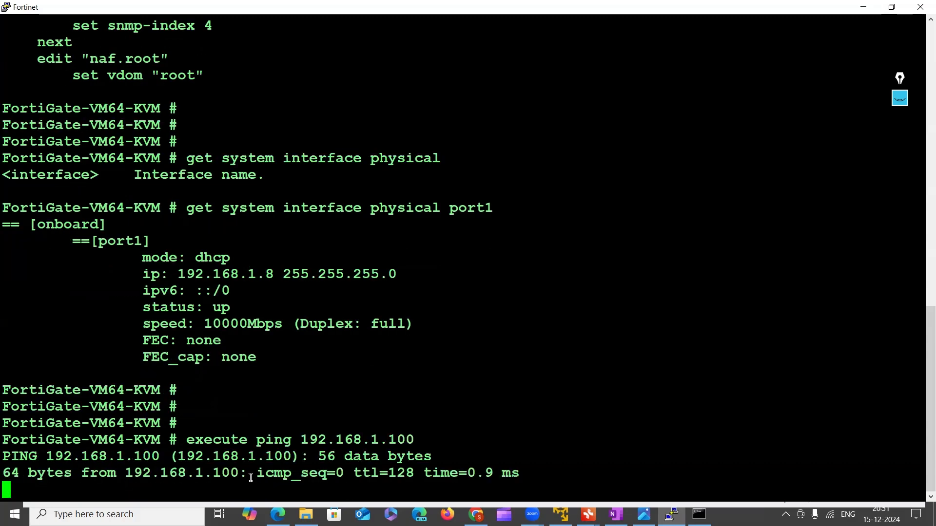
pyautogui.moveTo(11, 474); pyautogui.dragTo(478, 465)
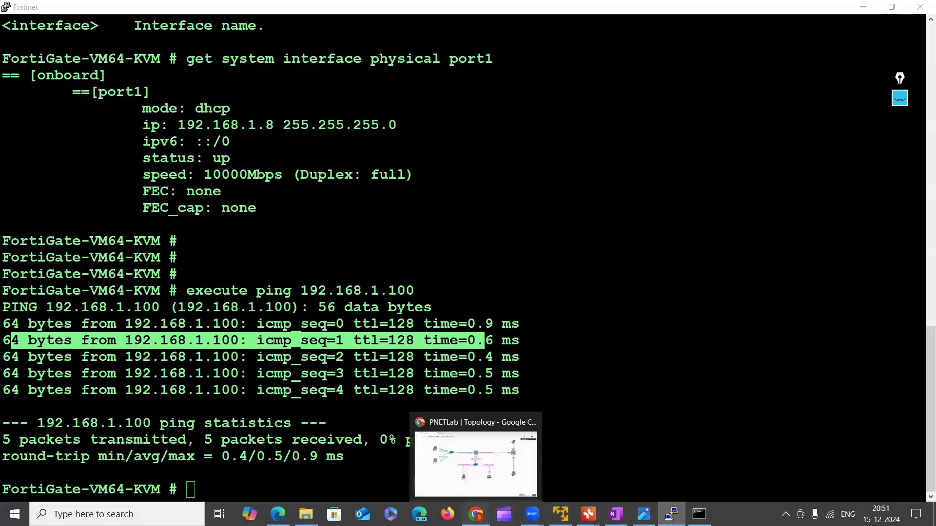
pyautogui.click(475, 515)
pyautogui.click(237, 12)
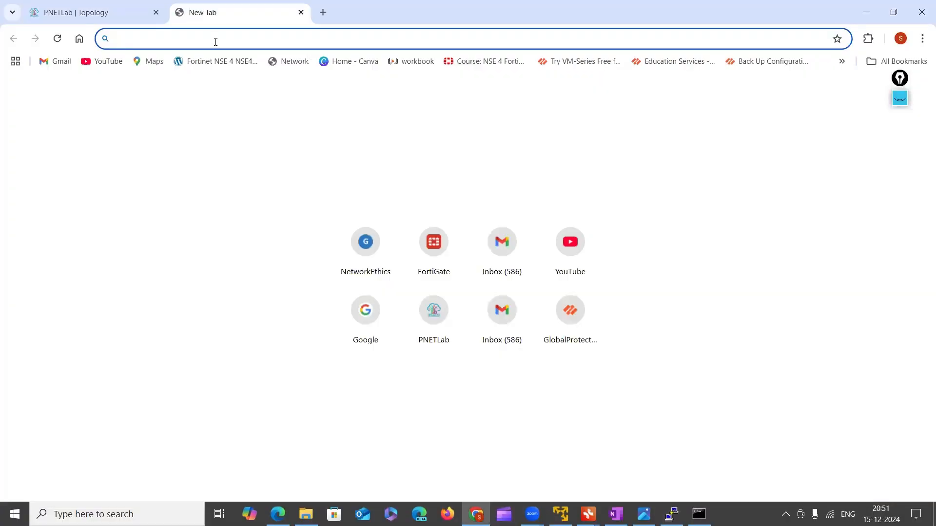
pyautogui.write('ht')
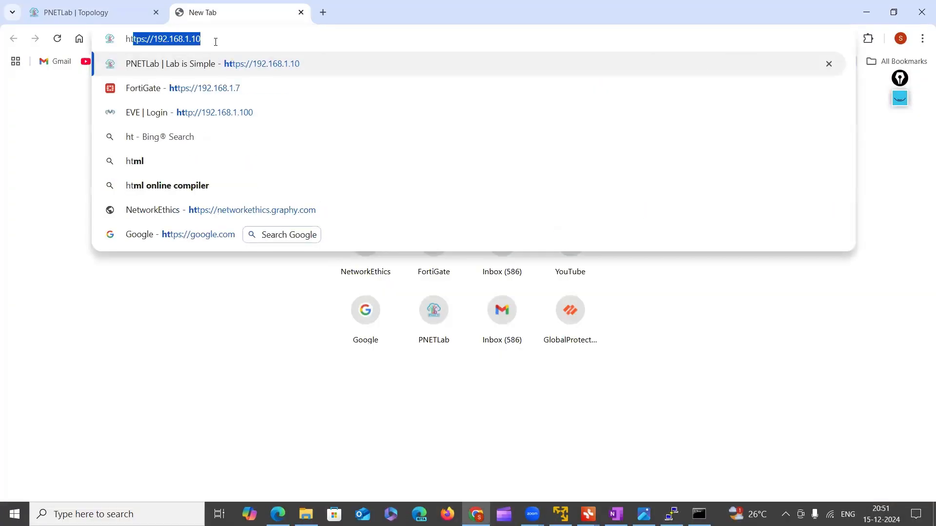
pyautogui.write('tps://')
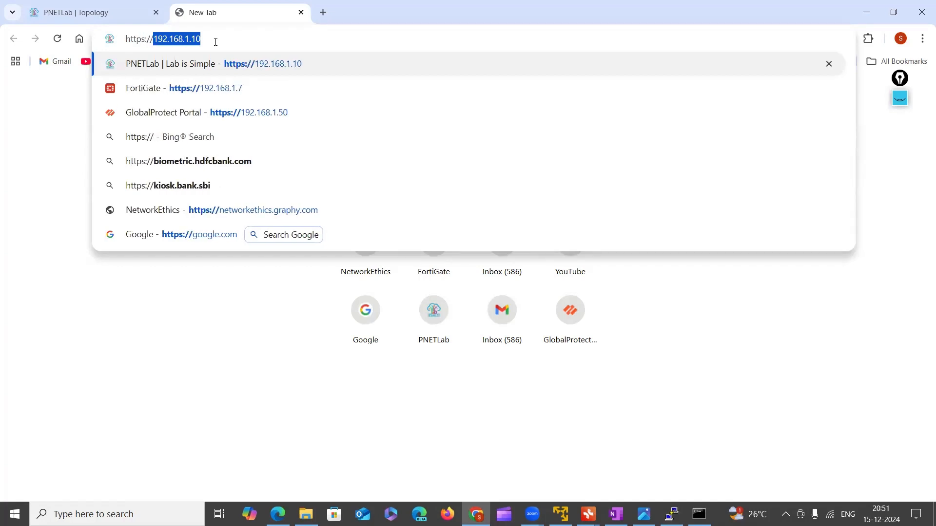
pyautogui.press('Right')
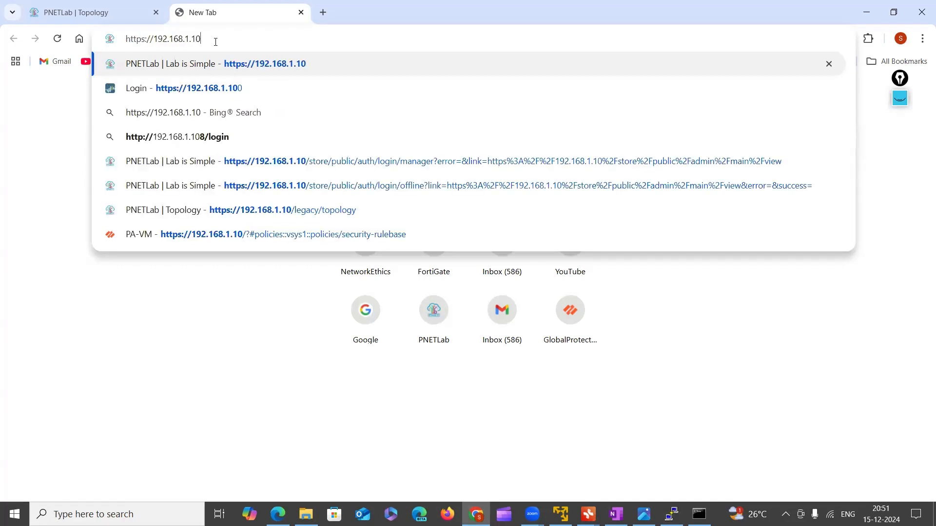
pyautogui.press('BackSpace')
pyautogui.press('BackSpace')
pyautogui.write('8')
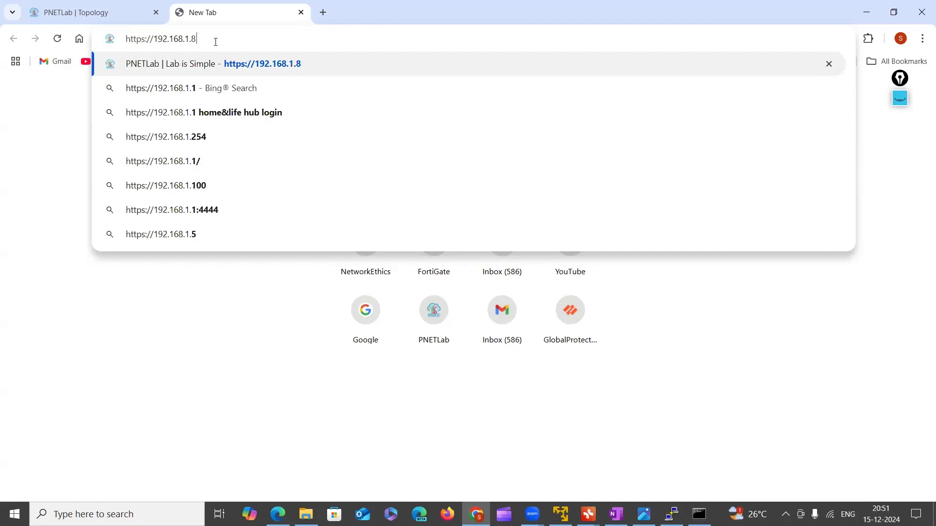
pyautogui.press('Return')
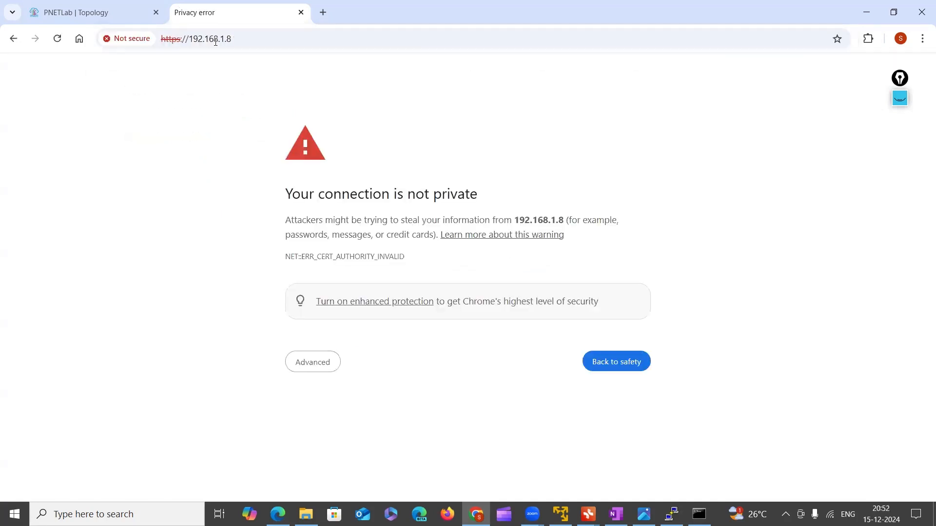
# Proceed past the privacy warning to 192.168.1.8 and log in as admin with the account password
pyautogui.click(294, 366)
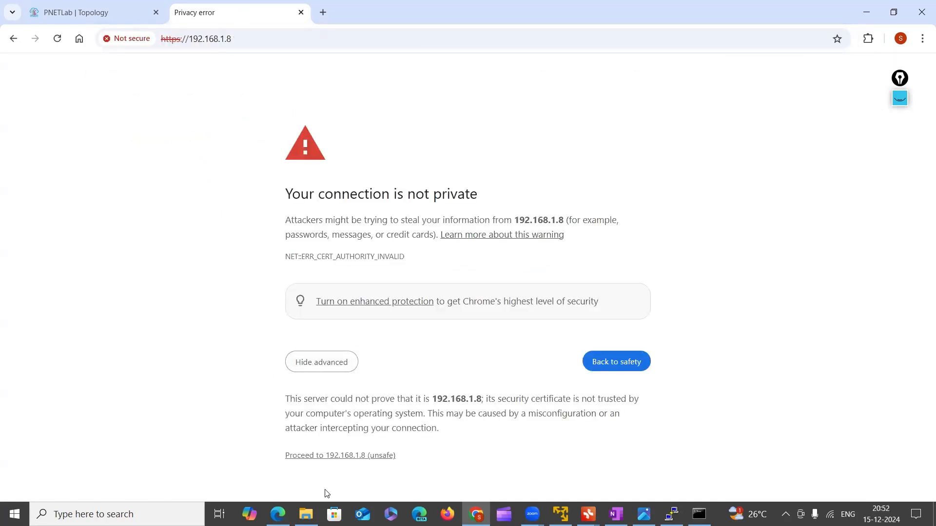
pyautogui.click(334, 459)
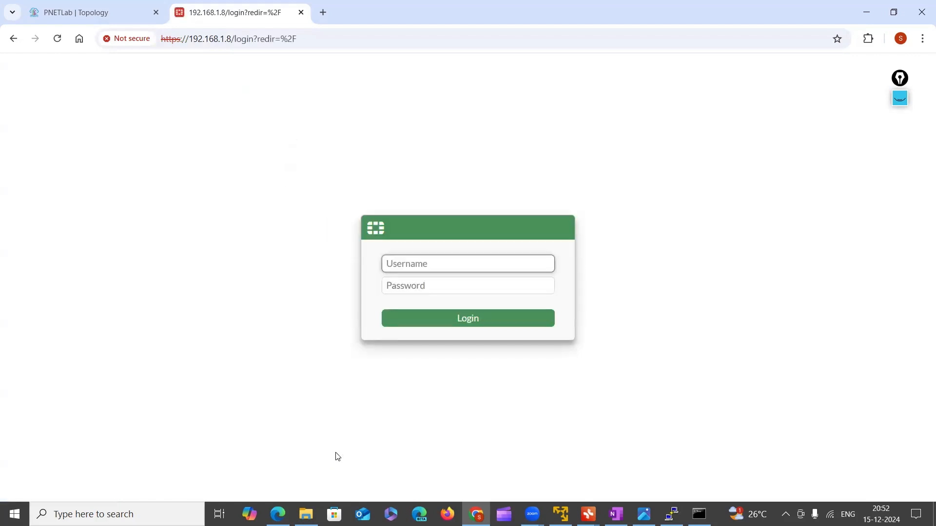
pyautogui.write('admin')
pyautogui.press('Tab')
pyautogui.write('a')
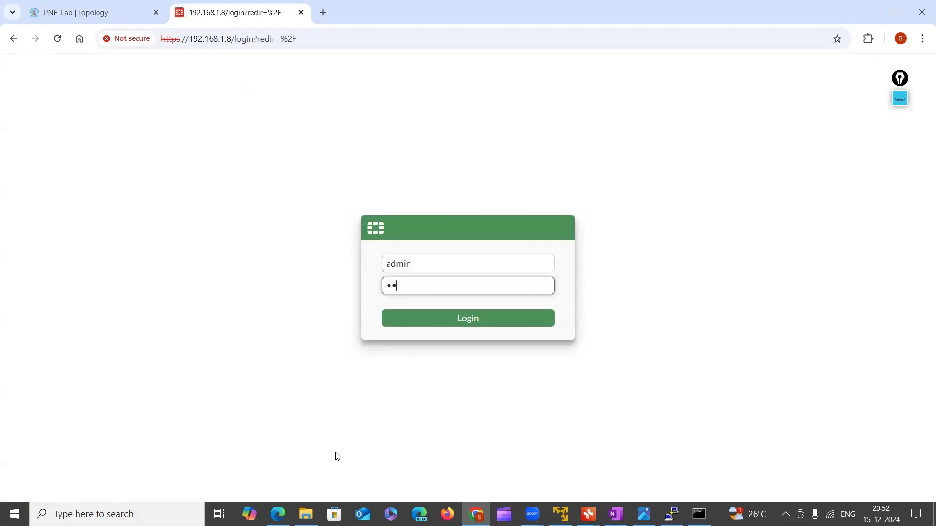
pyautogui.write('dmin')
pyautogui.press('Return')
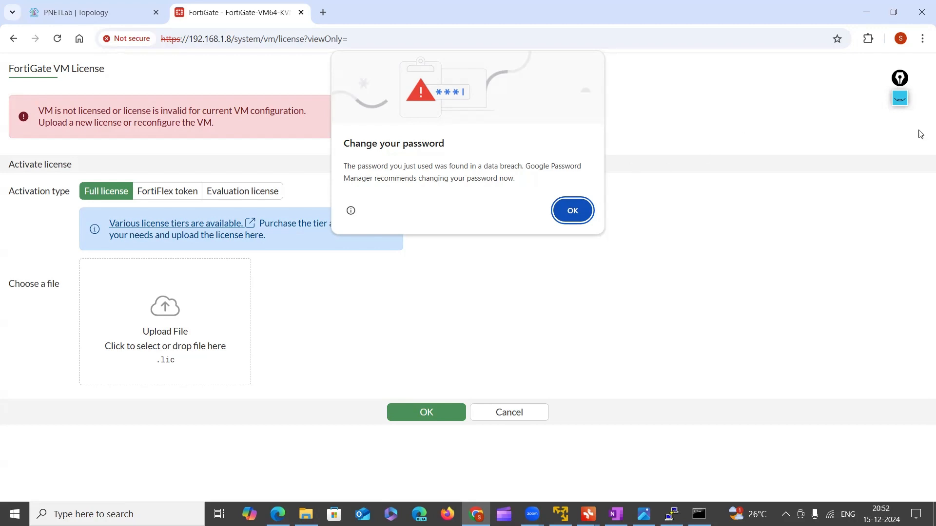
# Annotate the blank area of the license page with "7.6", a second circled version number and an arrow to "GUI"
pyautogui.click(900, 98)
pyautogui.click(900, 127)
pyautogui.moveTo(697, 217)
pyautogui.mouseDown()
pyautogui.moveTo(713, 213)
pyautogui.moveTo(713, 239)
pyautogui.mouseUp()
pyautogui.moveTo(698, 233)
pyautogui.mouseDown()
pyautogui.moveTo(756, 232)
pyautogui.moveTo(749, 227)
pyautogui.mouseUp()
pyautogui.click(731, 228)
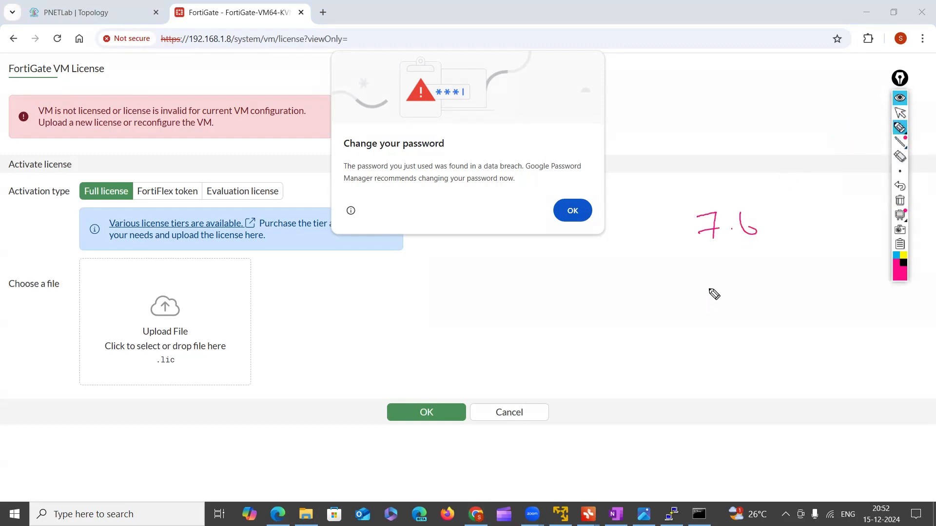
pyautogui.moveTo(707, 288)
pyautogui.mouseDown()
pyautogui.moveTo(726, 304)
pyautogui.moveTo(742, 288)
pyautogui.mouseUp()
pyautogui.click(731, 294)
pyautogui.moveTo(721, 320)
pyautogui.mouseDown()
pyautogui.moveTo(748, 286)
pyautogui.moveTo(712, 319)
pyautogui.moveTo(739, 333)
pyautogui.moveTo(740, 315)
pyautogui.mouseUp()
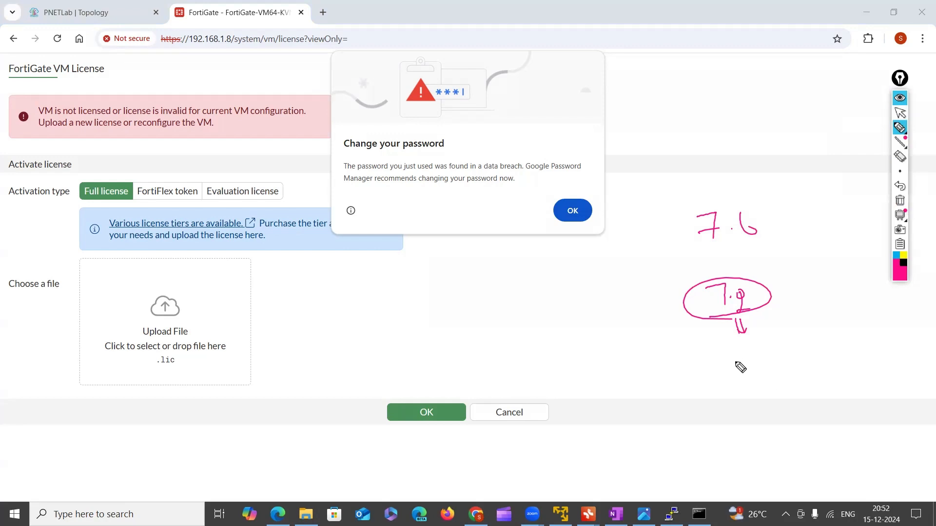
pyautogui.moveTo(751, 359); pyautogui.dragTo(773, 372)
# Circle the Full license option, write "GUI" beside the upload area and clear all the drawings
pyautogui.moveTo(132, 194)
pyautogui.mouseDown()
pyautogui.moveTo(100, 216)
pyautogui.moveTo(123, 210)
pyautogui.mouseUp()
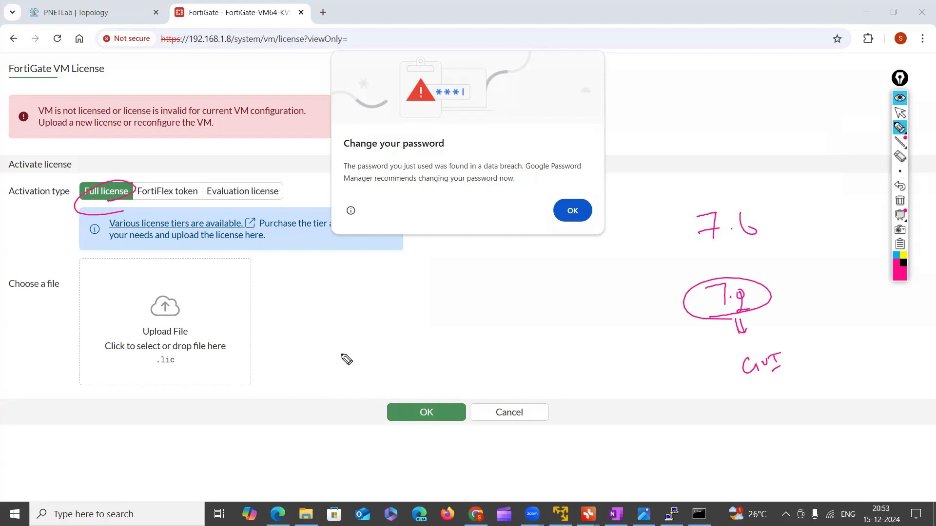
pyautogui.moveTo(510, 293)
pyautogui.mouseDown()
pyautogui.moveTo(511, 314)
pyautogui.moveTo(542, 296)
pyautogui.mouseUp()
pyautogui.moveTo(546, 292)
pyautogui.mouseDown()
pyautogui.moveTo(547, 314)
pyautogui.moveTo(551, 290)
pyautogui.mouseUp()
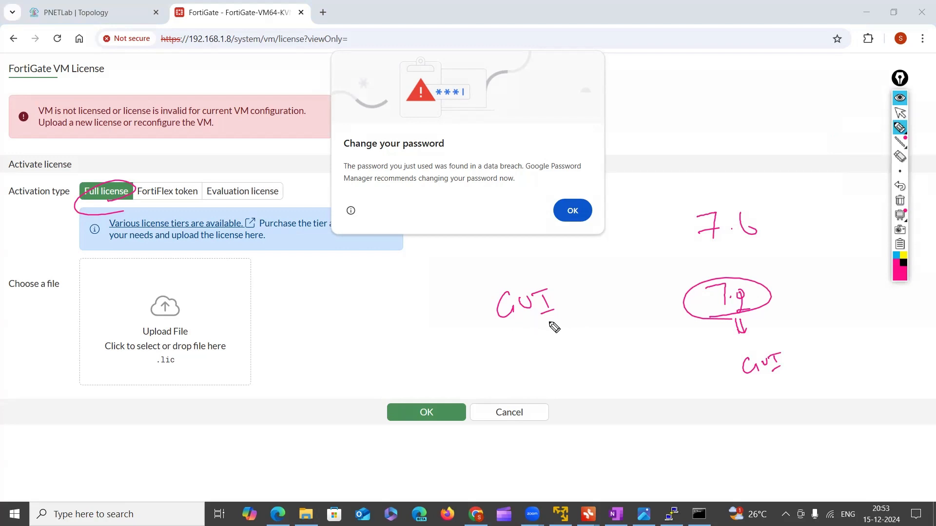
pyautogui.click(898, 202)
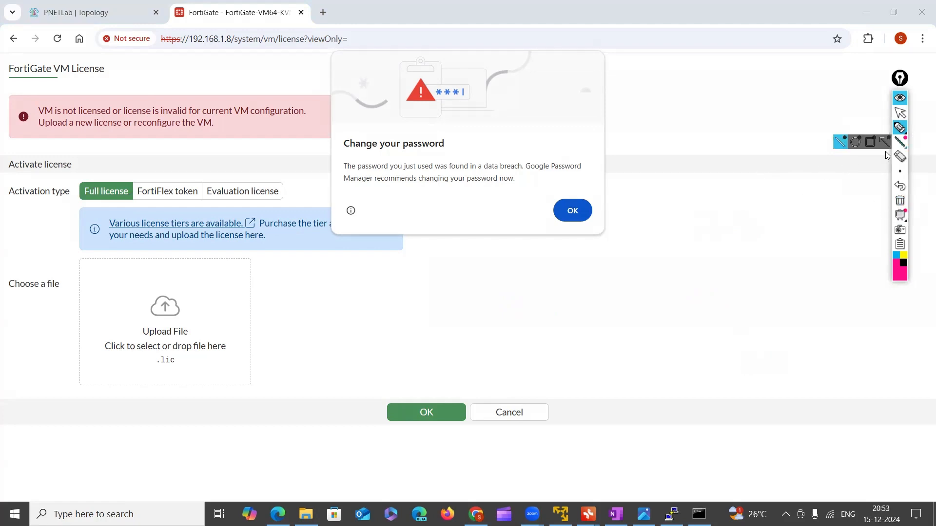
# Write a circled "TAC" with an arrow and "1 hr", circle the system clock and erase the annotations
pyautogui.click(902, 131)
pyautogui.moveTo(678, 222); pyautogui.dragTo(708, 211)
pyautogui.moveTo(692, 215)
pyautogui.mouseDown()
pyautogui.moveTo(696, 234)
pyautogui.moveTo(711, 225)
pyautogui.mouseUp()
pyautogui.moveTo(700, 220); pyautogui.dragTo(723, 222)
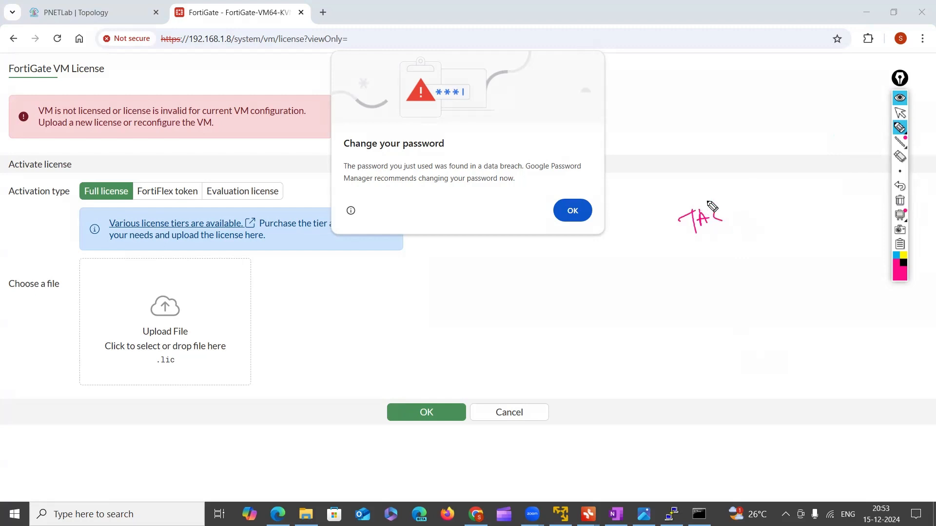
pyautogui.moveTo(704, 197)
pyautogui.mouseDown()
pyautogui.moveTo(668, 217)
pyautogui.moveTo(736, 232)
pyautogui.moveTo(685, 194)
pyautogui.mouseUp()
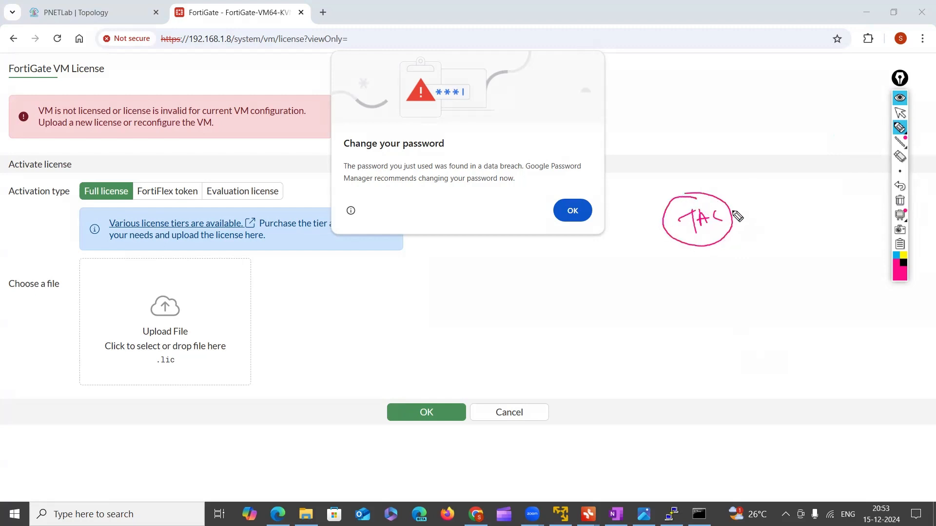
pyautogui.moveTo(734, 216); pyautogui.dragTo(750, 222)
pyautogui.moveTo(784, 193)
pyautogui.mouseDown()
pyautogui.moveTo(788, 209)
pyautogui.moveTo(812, 203)
pyautogui.mouseUp()
pyautogui.moveTo(889, 498); pyautogui.dragTo(859, 507)
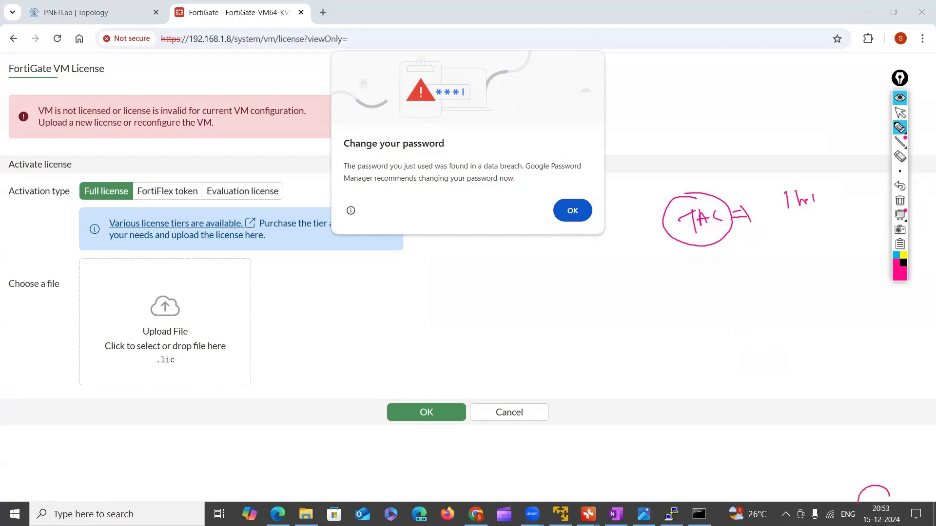
pyautogui.click(901, 202)
# Leave drawing mode, dismiss the password-change warning and cancel the FortiGate VM license activation
pyautogui.moveTo(901, 134)
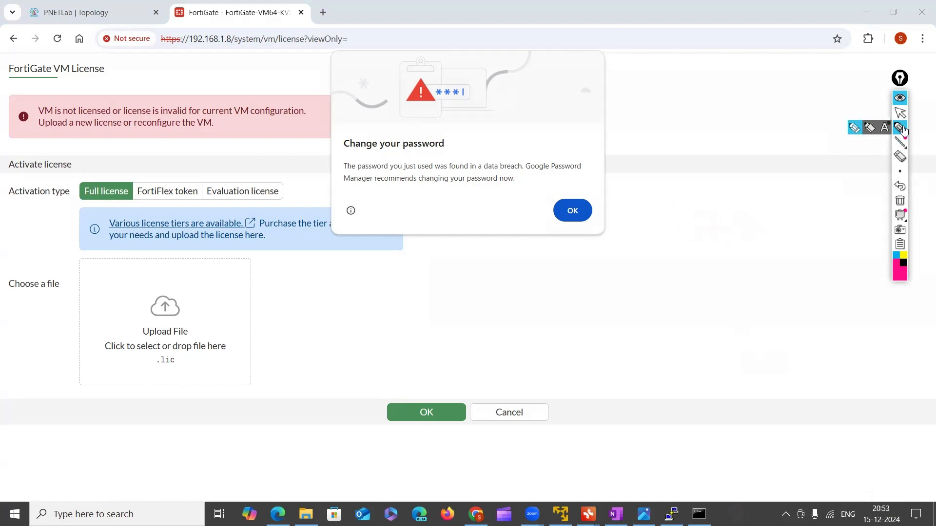
pyautogui.click(900, 113)
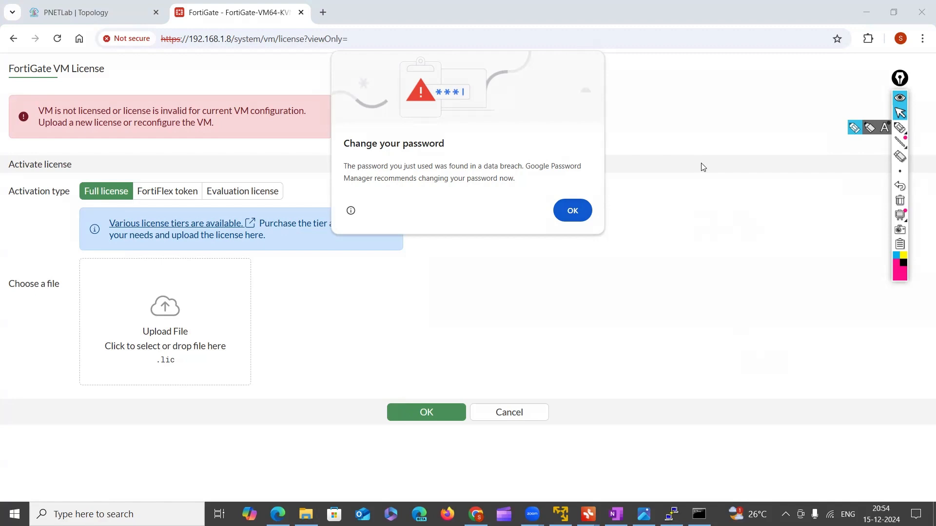
pyautogui.click(574, 217)
pyautogui.click(509, 421)
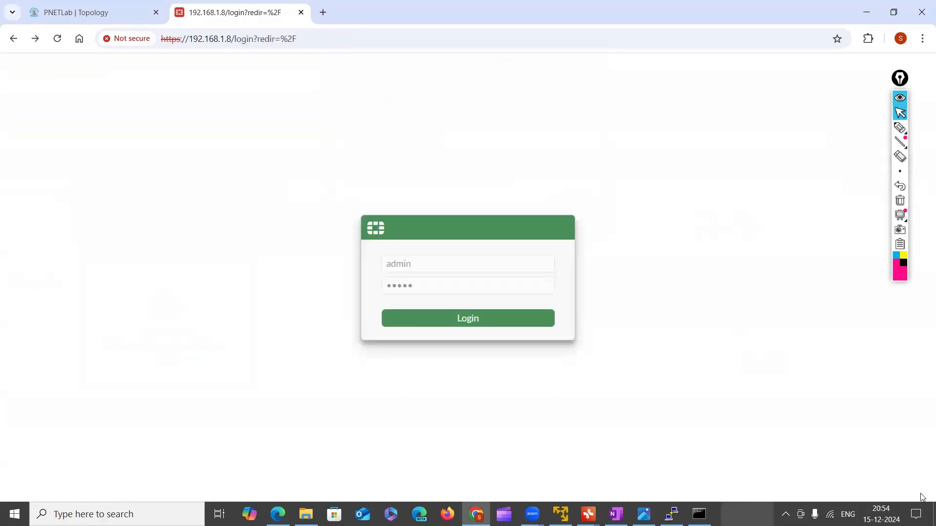
# Return to the PNETLab topology and open the console of the other Fortinet node, bringing up its login prompt
pyautogui.click(92, 15)
pyautogui.click(480, 155)
pyautogui.click(460, 150)
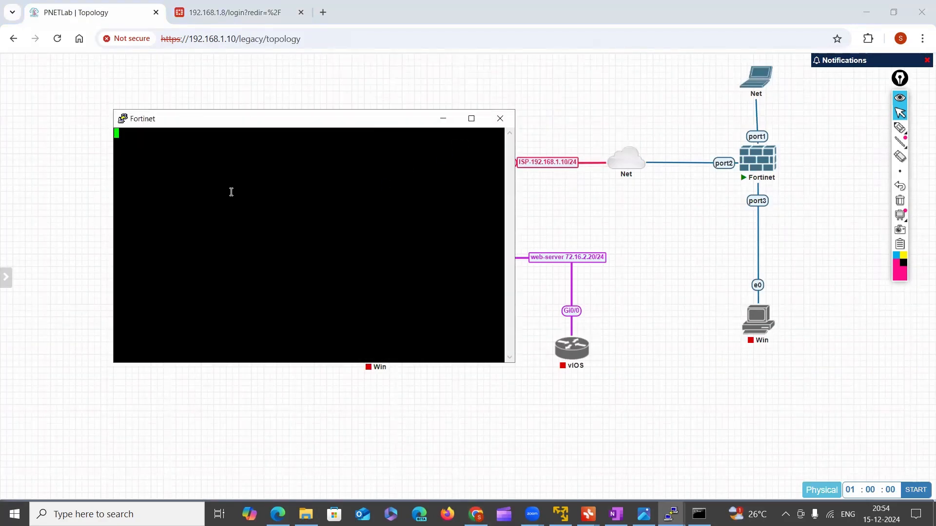
pyautogui.press('Return')
pyautogui.press('Return')
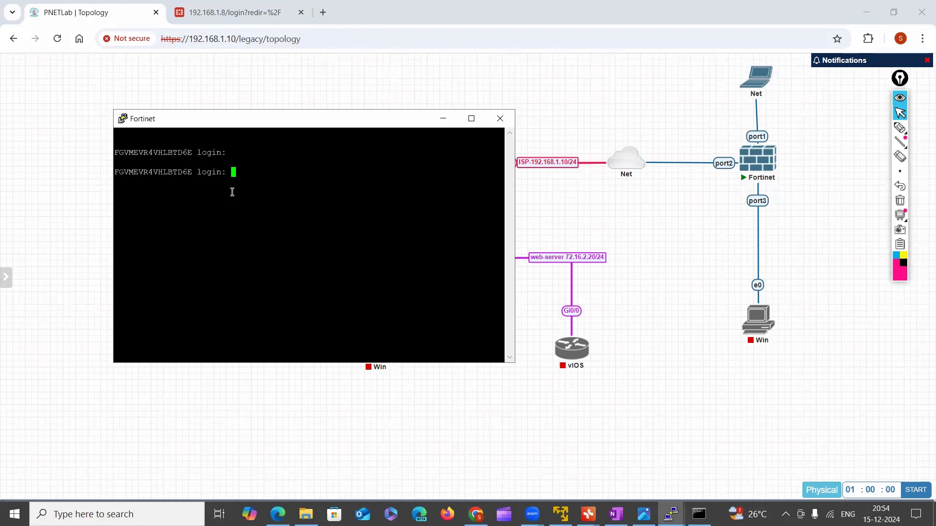
# Log in to this Fortinet console as admin with the account password and add empty prompt lines
pyautogui.write('admin')
pyautogui.press('Return')
pyautogui.press('Return')
pyautogui.press('Return')
pyautogui.press('Return')
pyautogui.press('Return')
# Display this firewall's port1 settings with the command "get system interface physical port1"
pyautogui.write('get system interface physical port1')
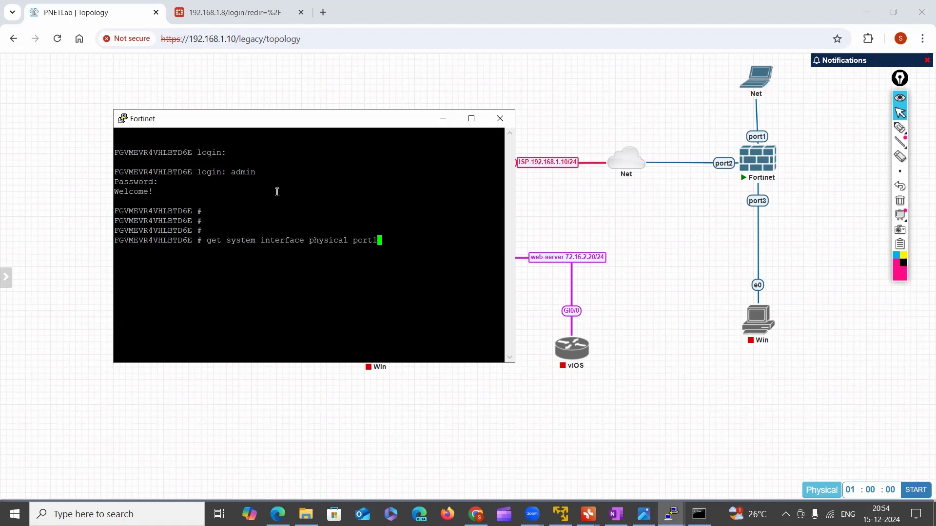
pyautogui.press('Return')
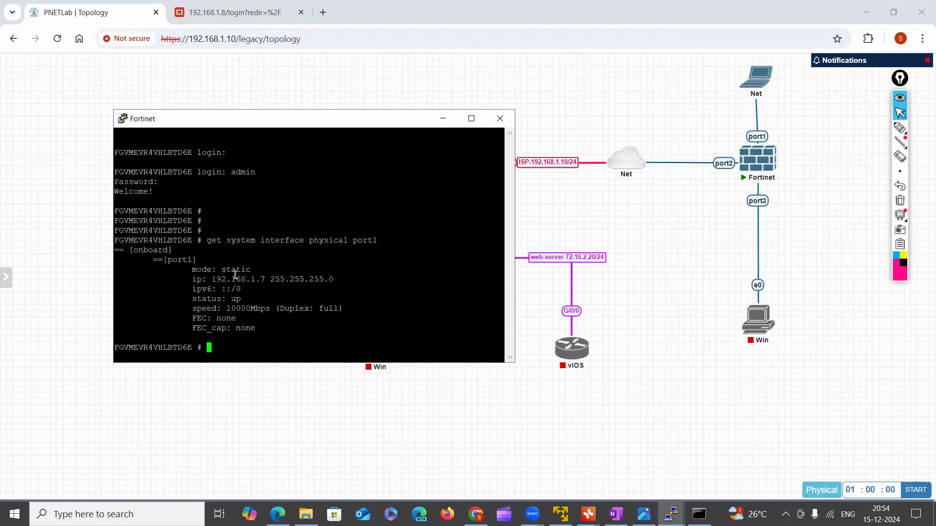
# Highlight the port1 mode, IP address and status lines in the console output and reposition the console window over the topology
pyautogui.moveTo(226, 271); pyautogui.dragTo(268, 282)
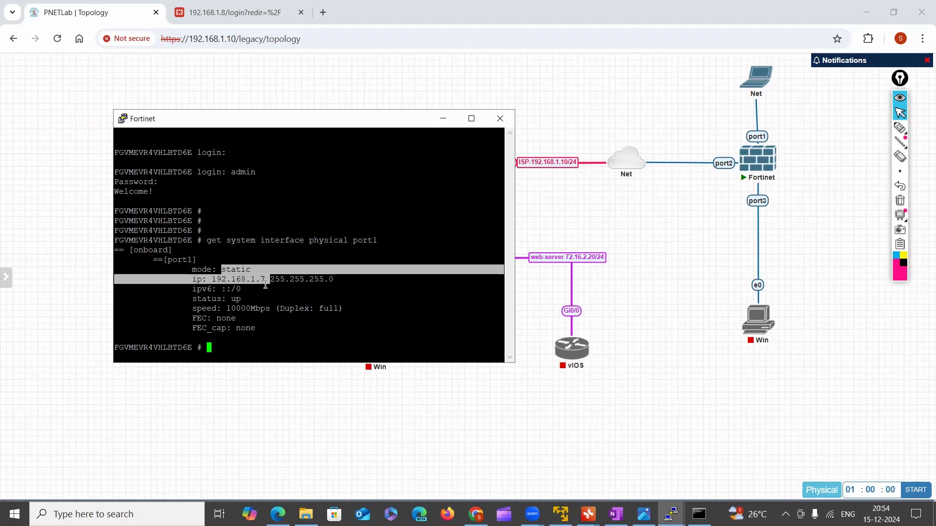
pyautogui.moveTo(199, 271); pyautogui.dragTo(258, 318)
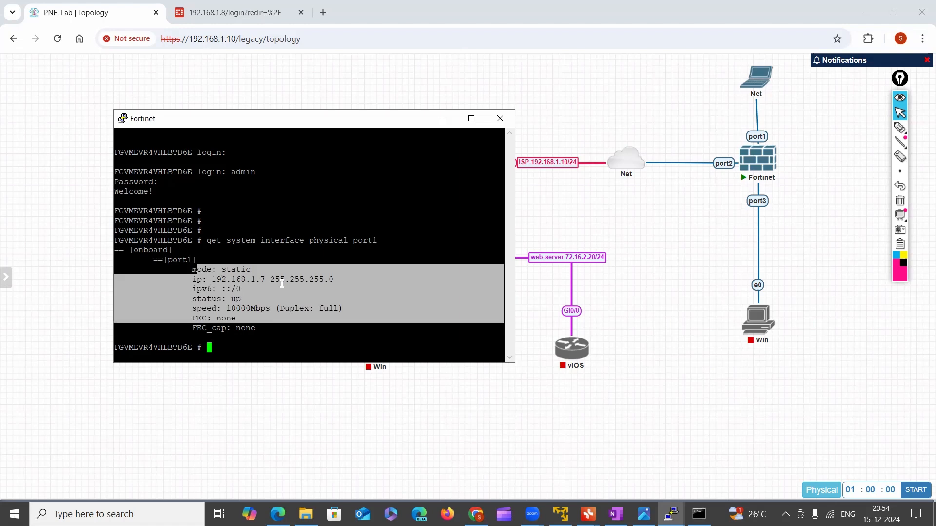
pyautogui.moveTo(328, 119); pyautogui.dragTo(364, 243)
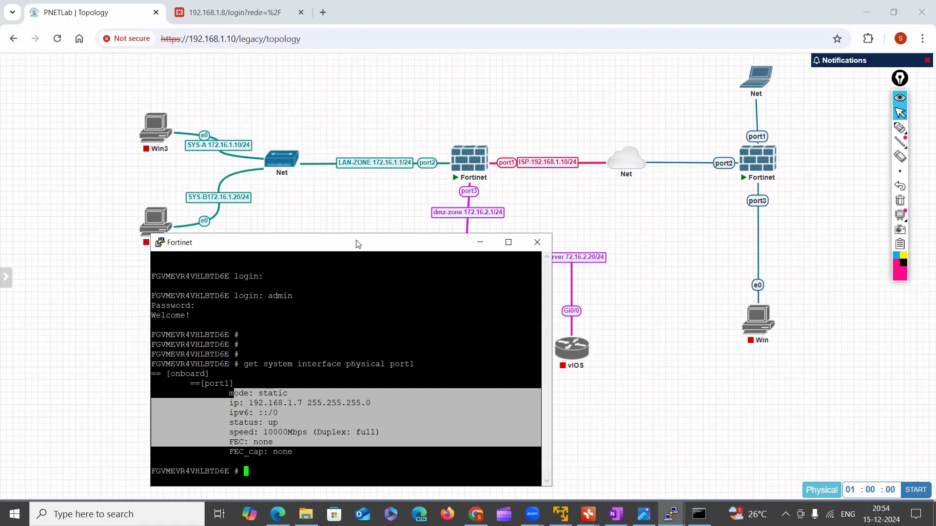
pyautogui.moveTo(358, 244); pyautogui.dragTo(340, 142)
# Switch to the FortiGate-VM64-KVM console, add empty prompt lines below the ping output and collapse the annotation toolbar
pyautogui.moveTo(672, 515)
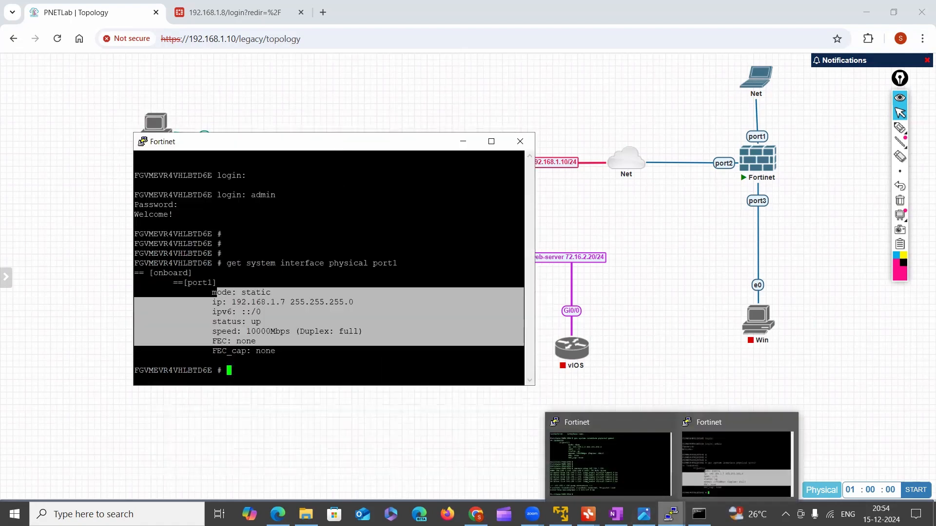
pyautogui.click(587, 470)
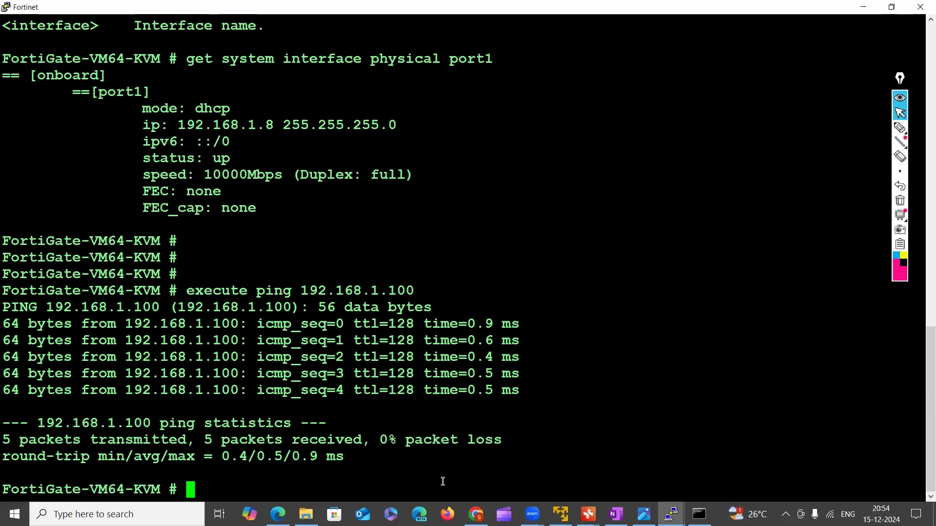
pyautogui.press('Return')
pyautogui.press('Return')
pyautogui.press('Return')
pyautogui.press('Return')
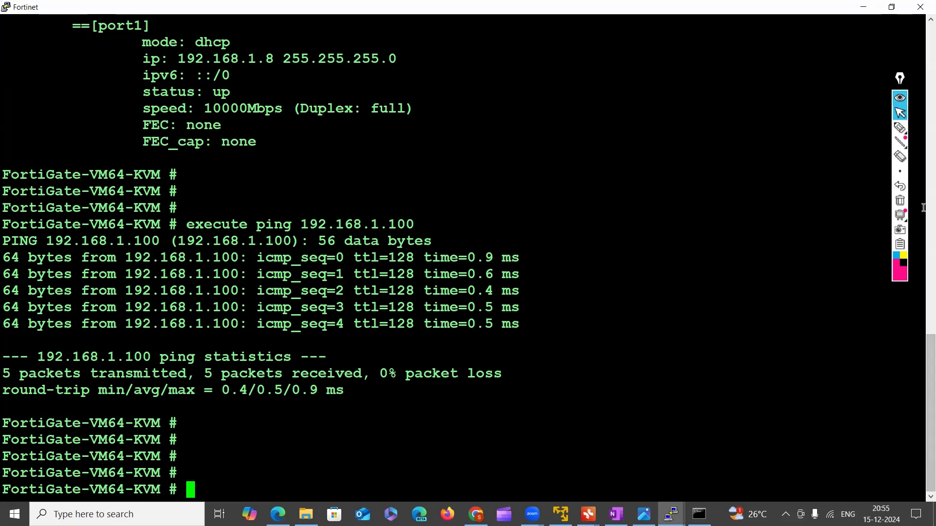
pyautogui.click(900, 99)
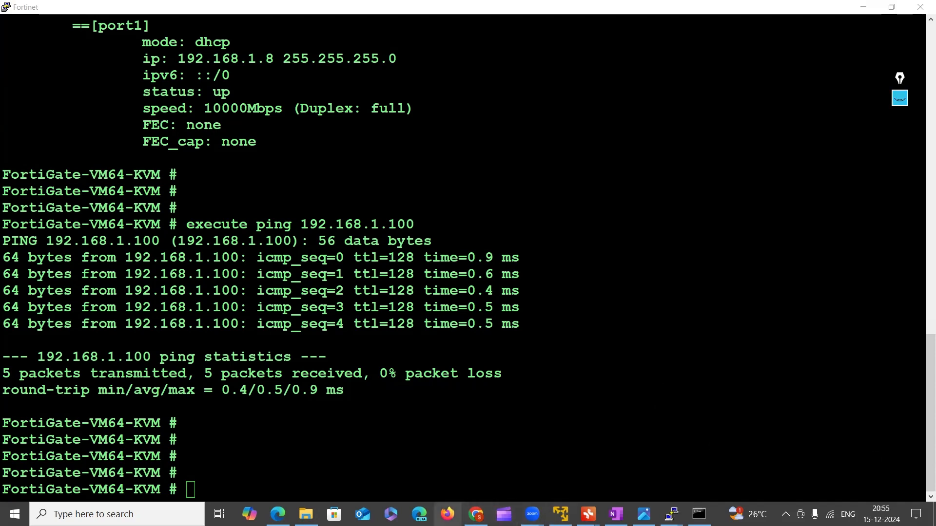
pyautogui.moveTo(476, 515)
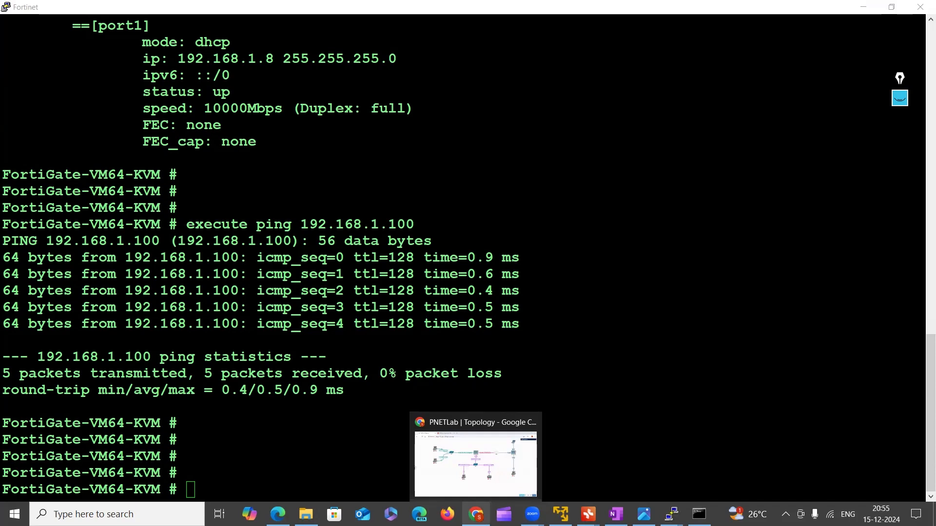
pyautogui.click(478, 482)
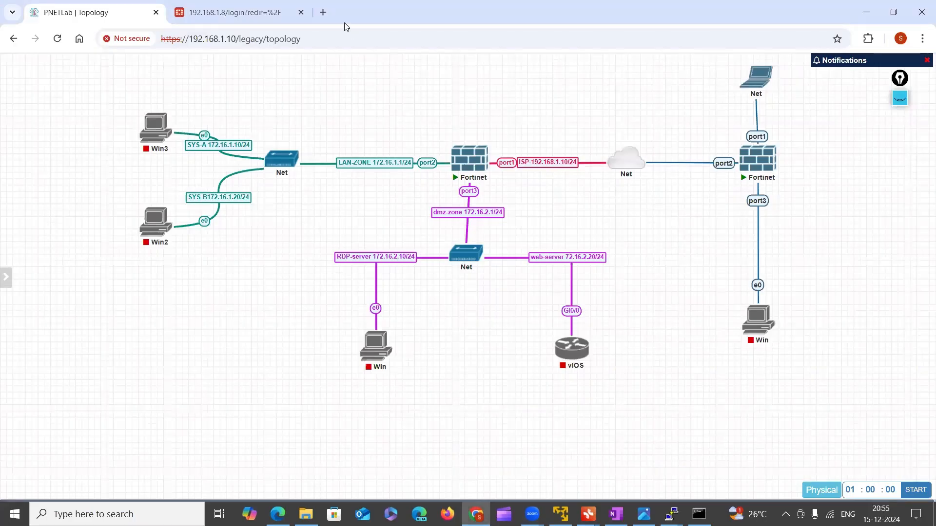
pyautogui.click(257, 13)
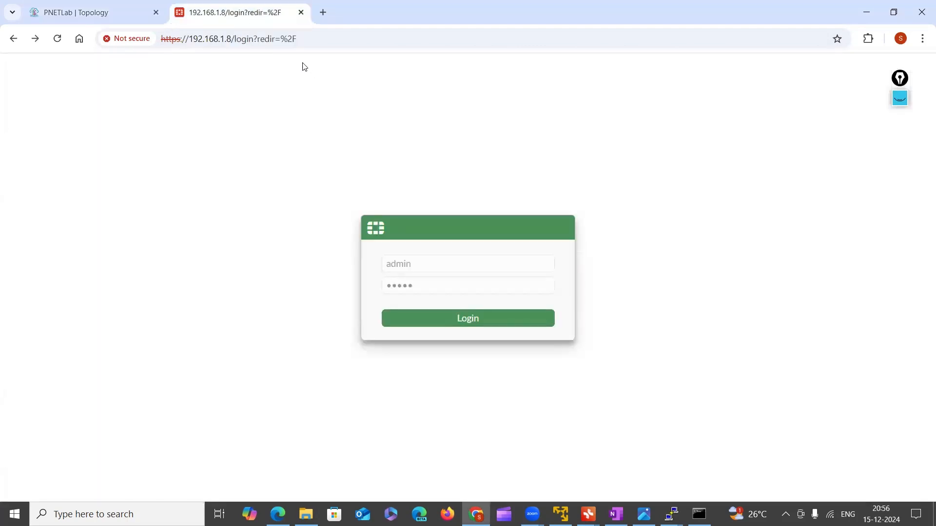
pyautogui.click(323, 12)
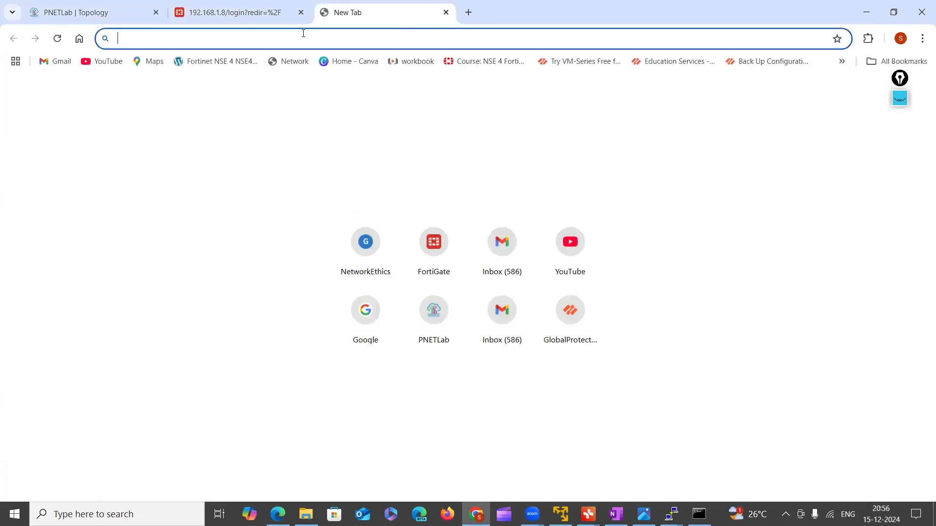
pyautogui.write('https://')
pyautogui.press('End')
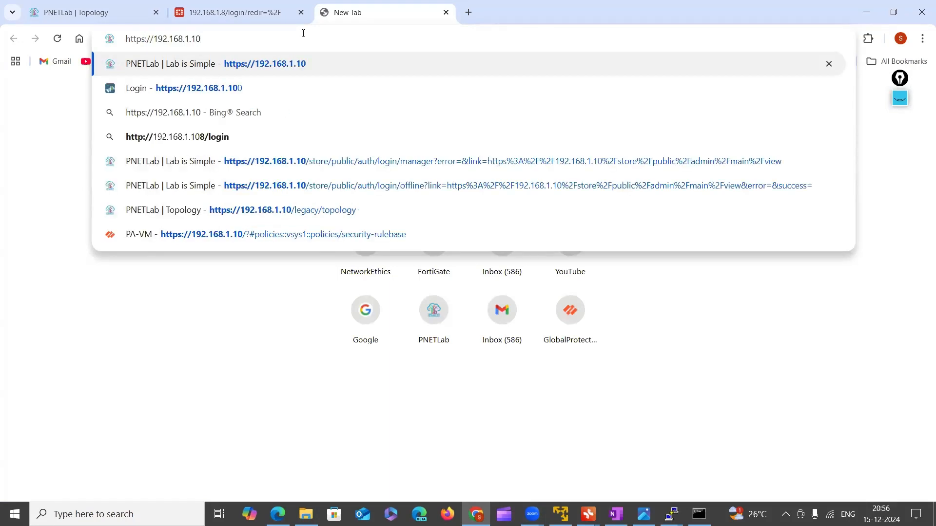
pyautogui.press('BackSpace')
pyautogui.press('BackSpace')
pyautogui.write('7')
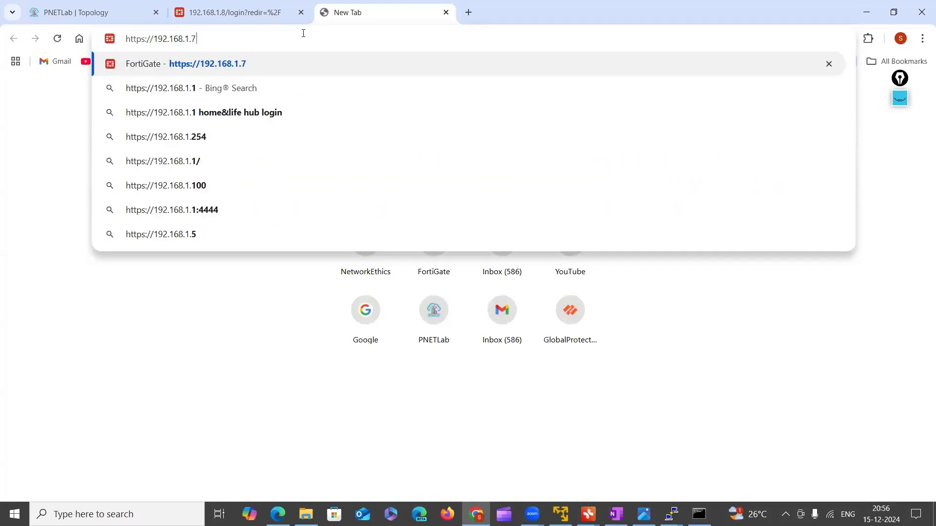
pyautogui.press('Return')
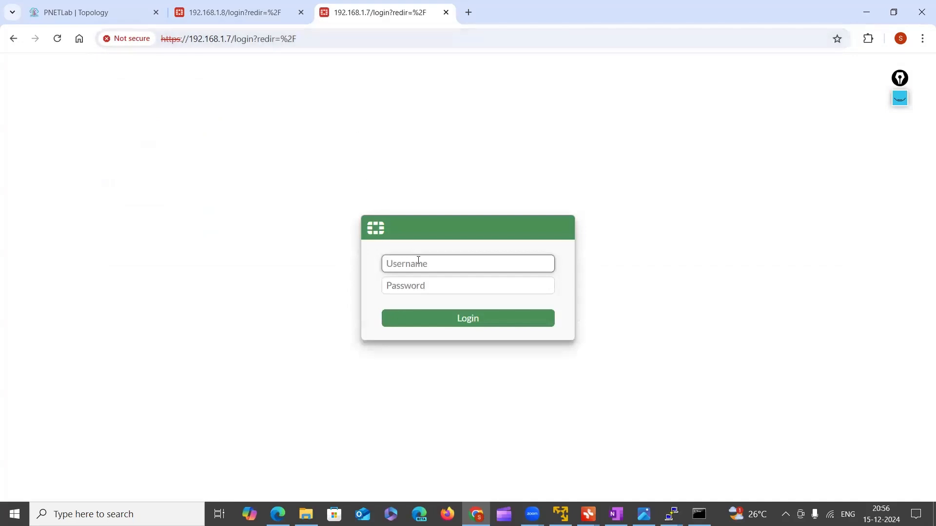
# Log in to this FortiGate as admin with the account password, dismiss the password-change warning and postpone the FortiGate setup
pyautogui.write('admin')
pyautogui.press('Tab')
pyautogui.write('admin')
pyautogui.press('Return')
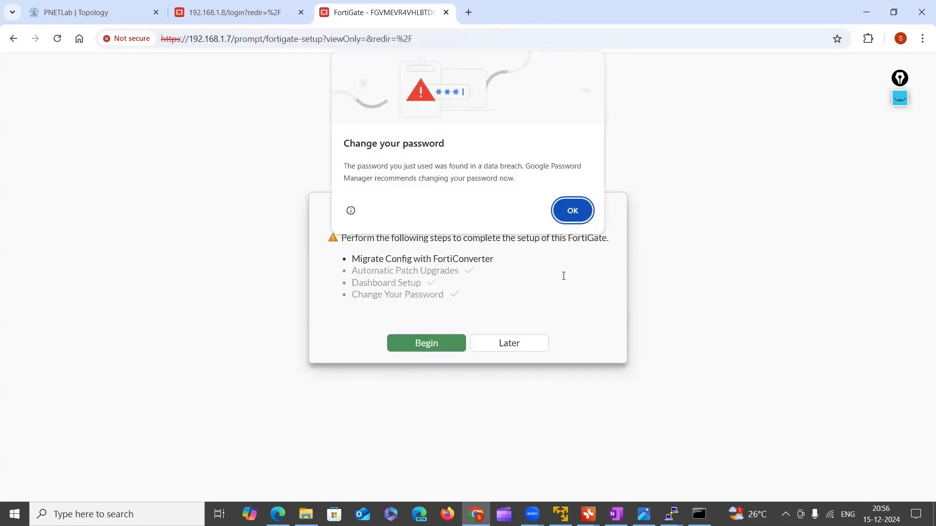
pyautogui.click(573, 210)
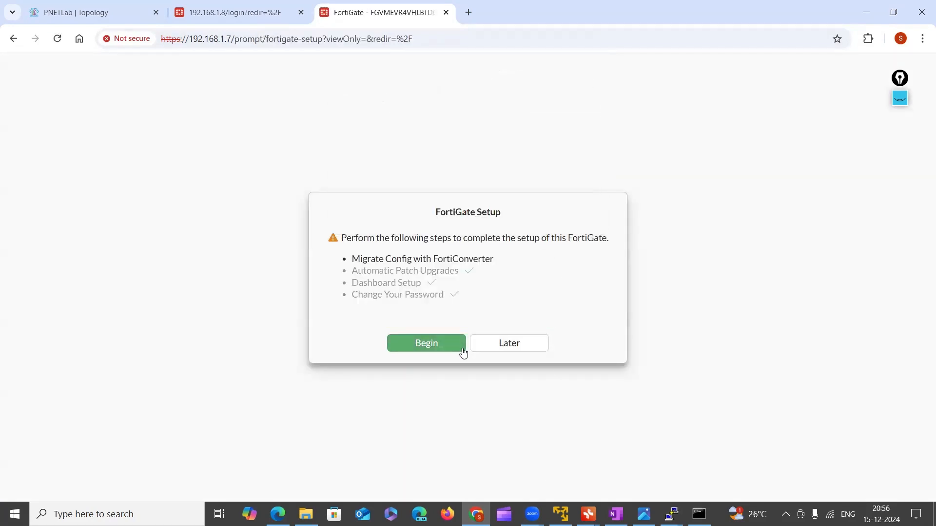
pyautogui.click(509, 349)
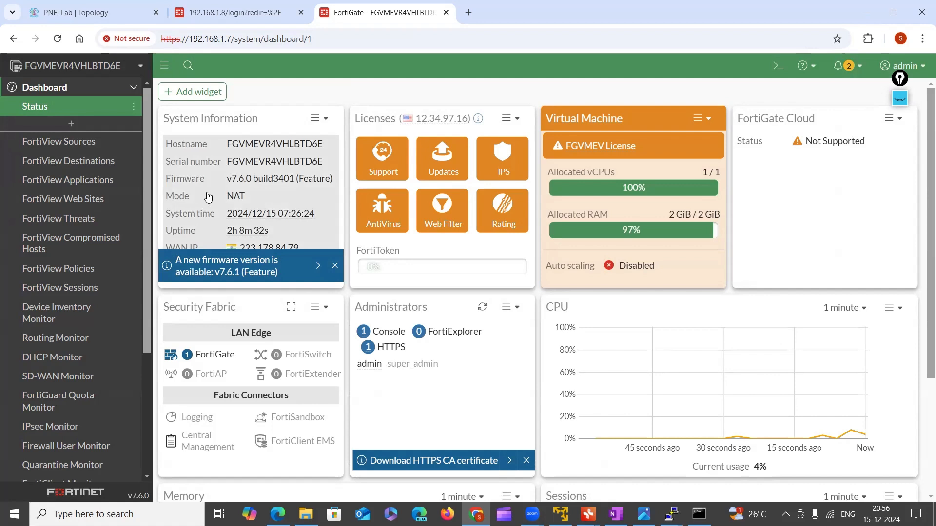
# Collapse the Dashboard section of the navigation tree, then move the annotation toolbar aside and expand it
pyautogui.click(230, 184)
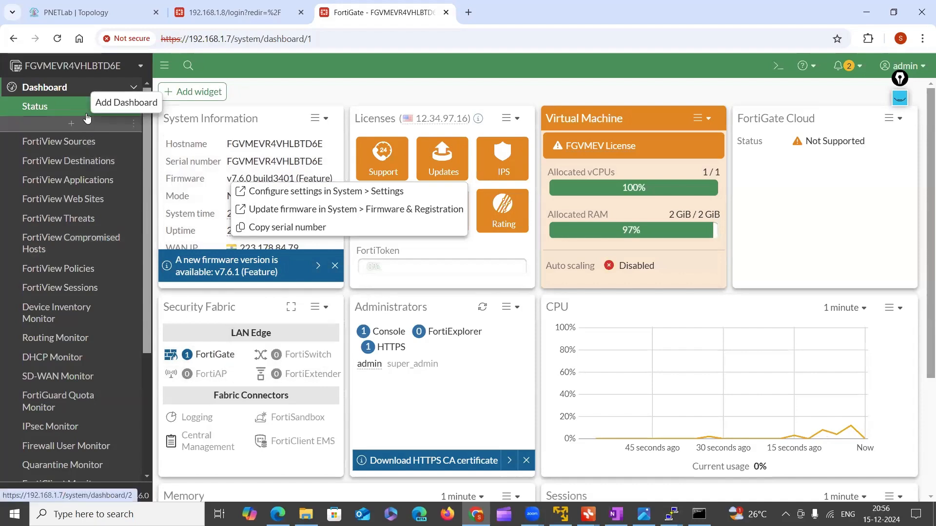
pyautogui.click(98, 88)
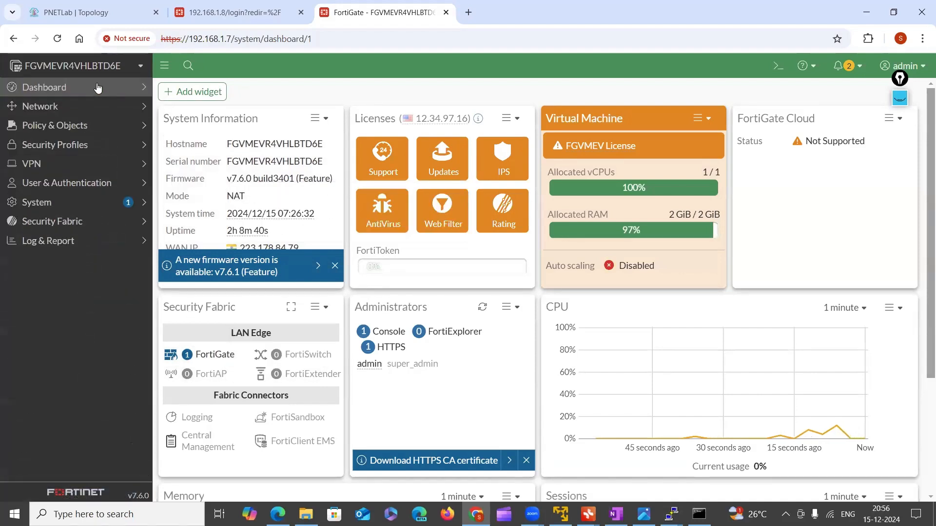
pyautogui.click(905, 82)
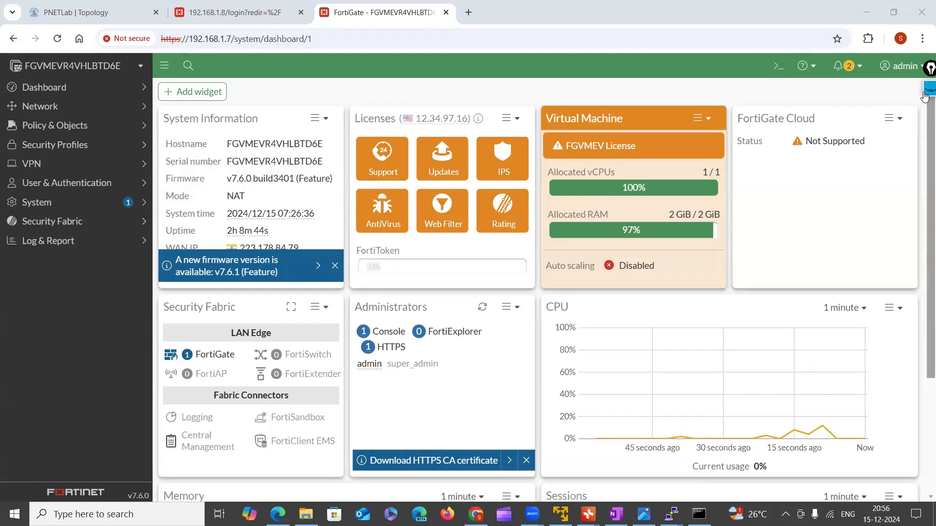
pyautogui.click(925, 96)
# Outline the whole dashboard widget area with the annotation pen, erase the outline and leave drawing mode
pyautogui.click(930, 117)
pyautogui.moveTo(221, 63); pyautogui.dragTo(195, 295)
pyautogui.moveTo(250, 352)
pyautogui.mouseDown()
pyautogui.moveTo(906, 381)
pyautogui.moveTo(749, 78)
pyautogui.moveTo(178, 82)
pyautogui.mouseUp()
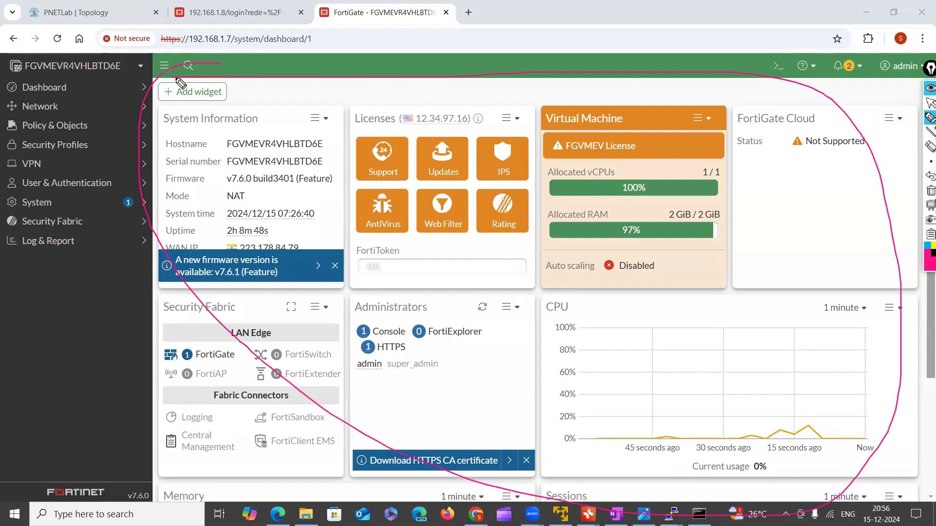
pyautogui.click(929, 191)
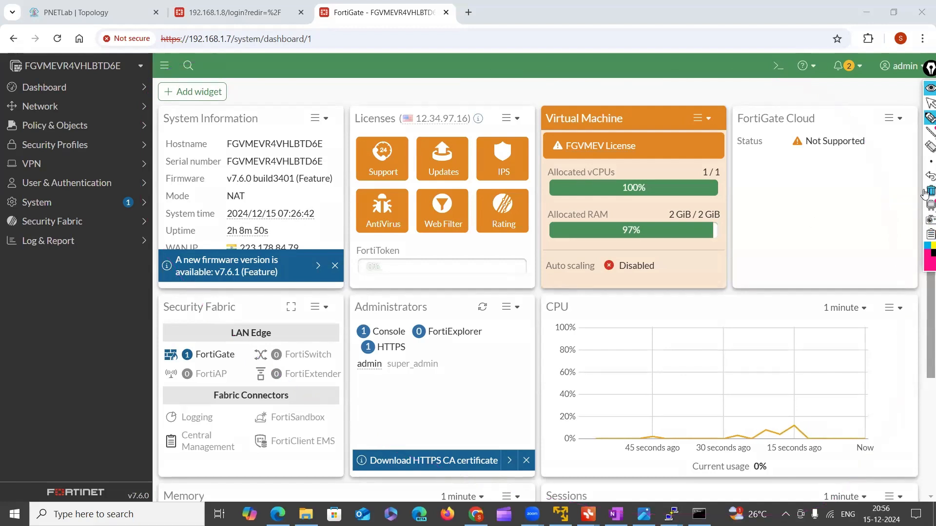
pyautogui.click(926, 104)
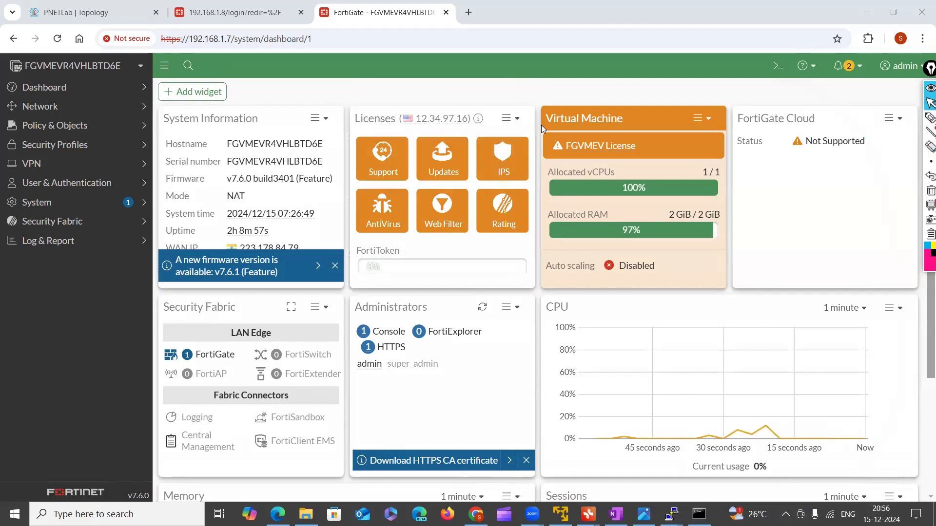
# Circle the Administrators widget title with the annotation pen and erase the marking
pyautogui.click(931, 118)
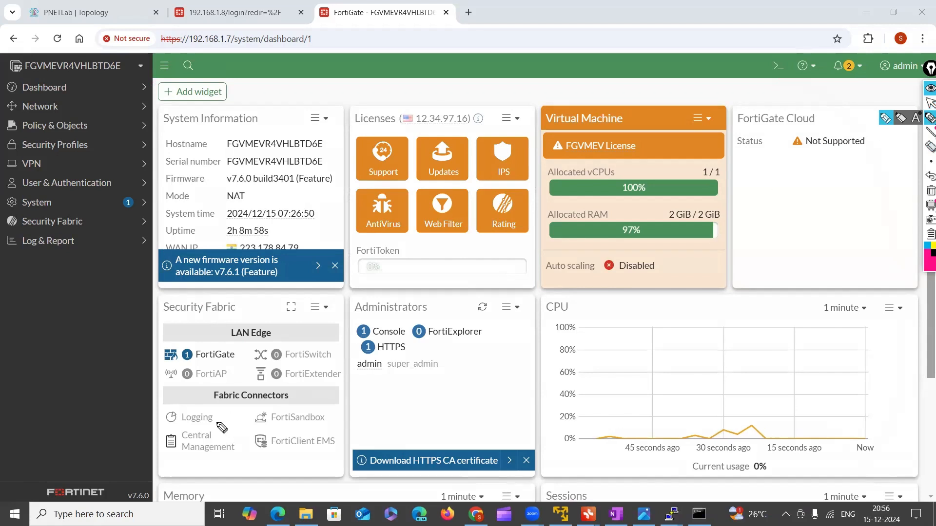
pyautogui.moveTo(356, 320)
pyautogui.mouseDown()
pyautogui.moveTo(435, 320)
pyautogui.moveTo(442, 310)
pyautogui.moveTo(416, 300)
pyautogui.moveTo(349, 313)
pyautogui.moveTo(367, 328)
pyautogui.mouseUp()
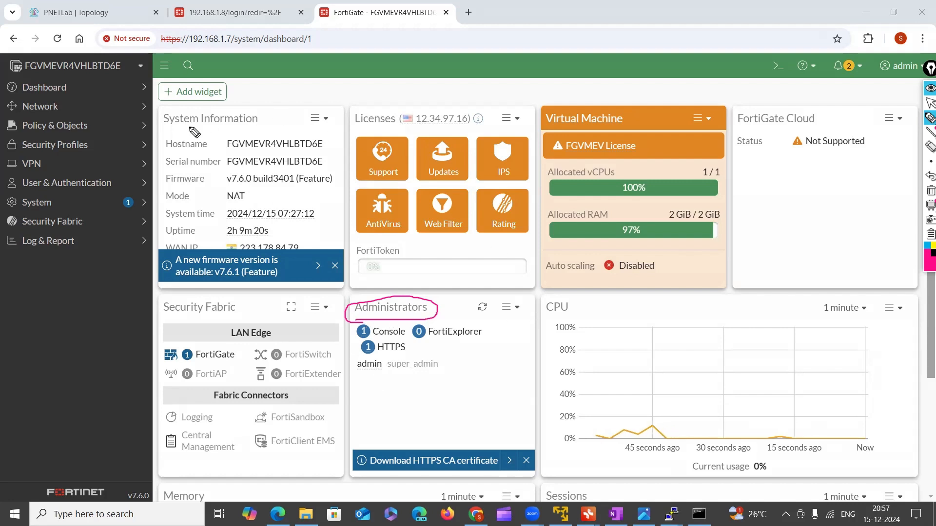
pyautogui.moveTo(925, 208)
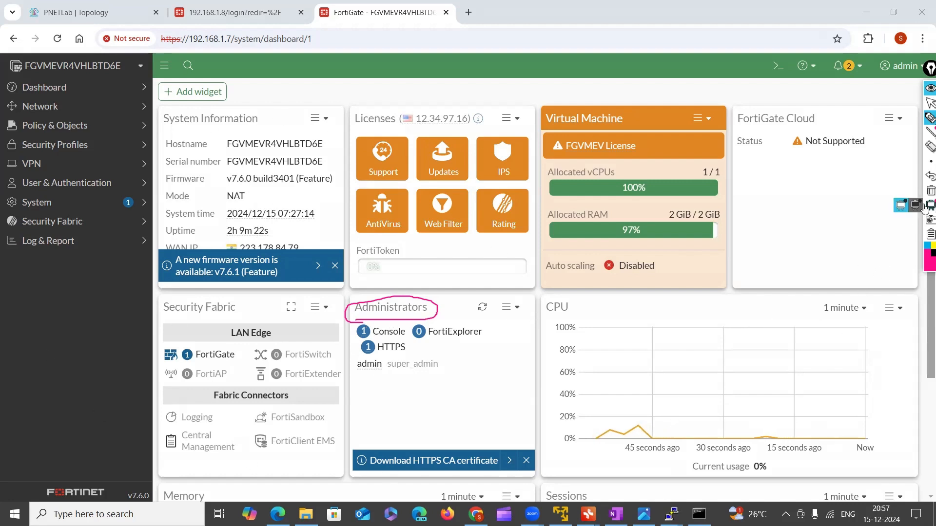
pyautogui.click(930, 191)
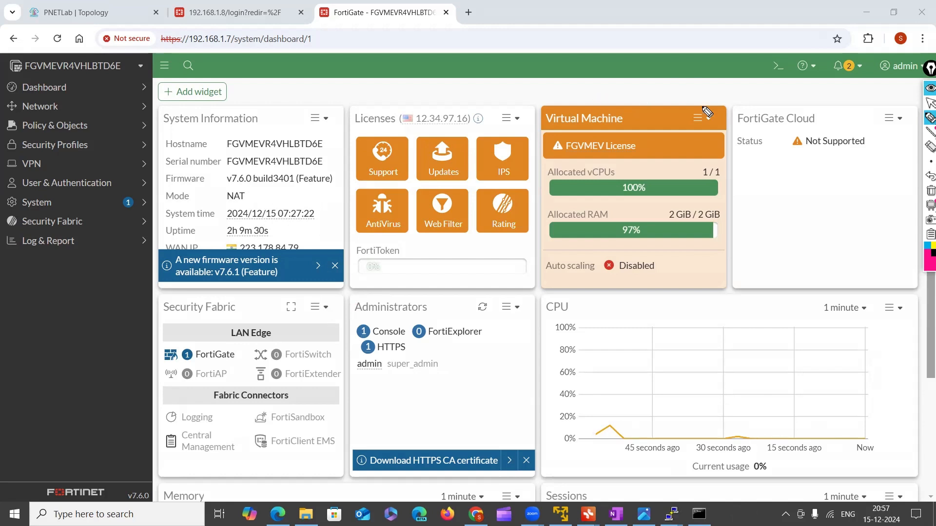
# Circle the Firmware and Mode rows of the System Information widget with the annotation pen and leave drawing mode
pyautogui.click(926, 121)
pyautogui.moveTo(222, 215)
pyautogui.mouseDown()
pyautogui.moveTo(258, 199)
pyautogui.moveTo(213, 209)
pyautogui.moveTo(300, 190)
pyautogui.moveTo(178, 207)
pyautogui.moveTo(246, 208)
pyautogui.mouseUp()
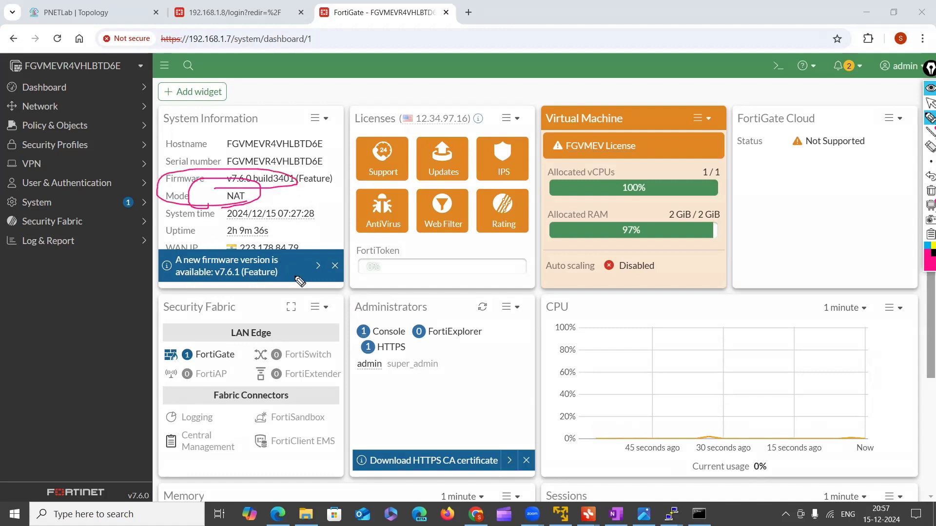
pyautogui.click(929, 102)
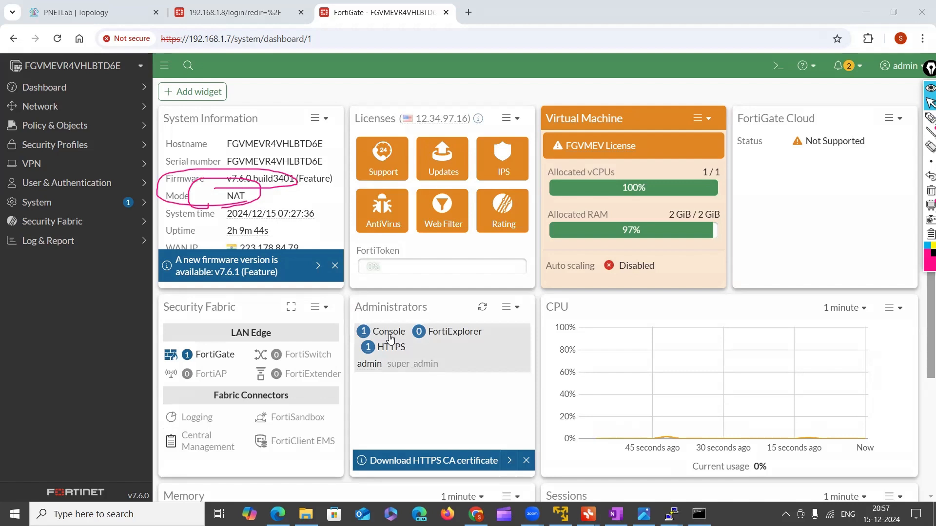
# Examine the dashboard's Administrators and Security Fabric widgets, the CPU, Memory and Sessions graphs, and the Licenses widget
pyautogui.click(400, 375)
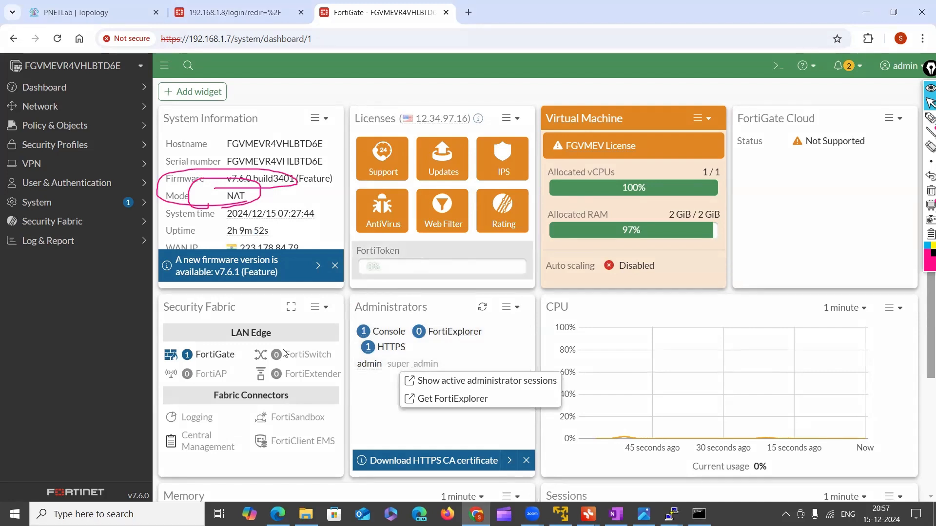
pyautogui.moveTo(232, 419)
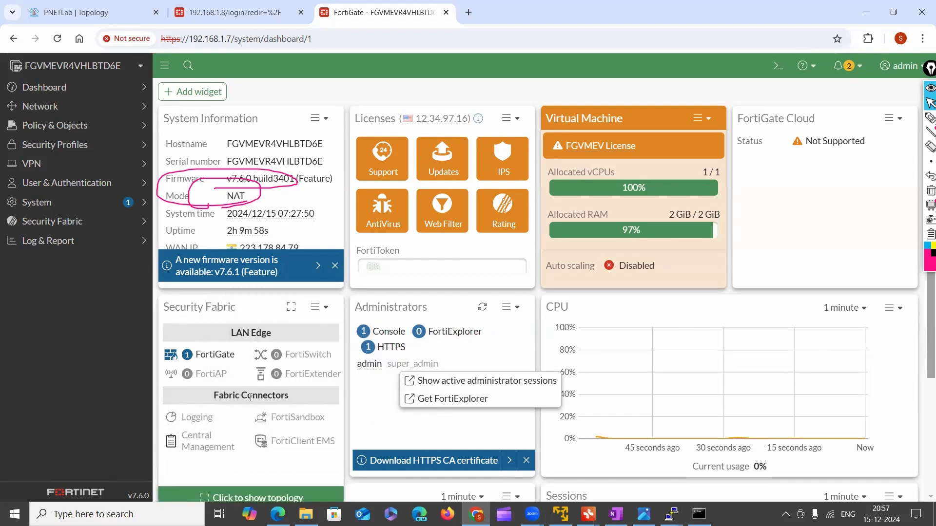
pyautogui.moveTo(190, 442)
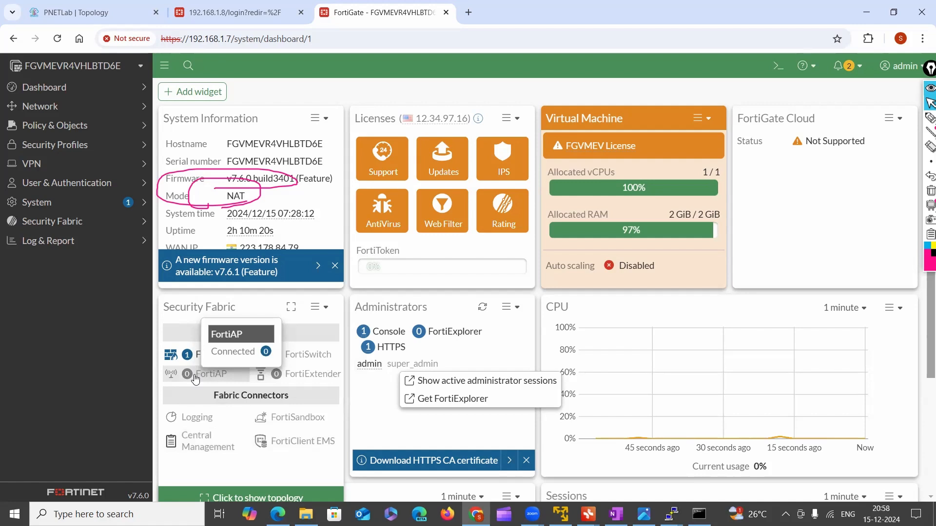
pyautogui.scroll(-1, 273, 457)
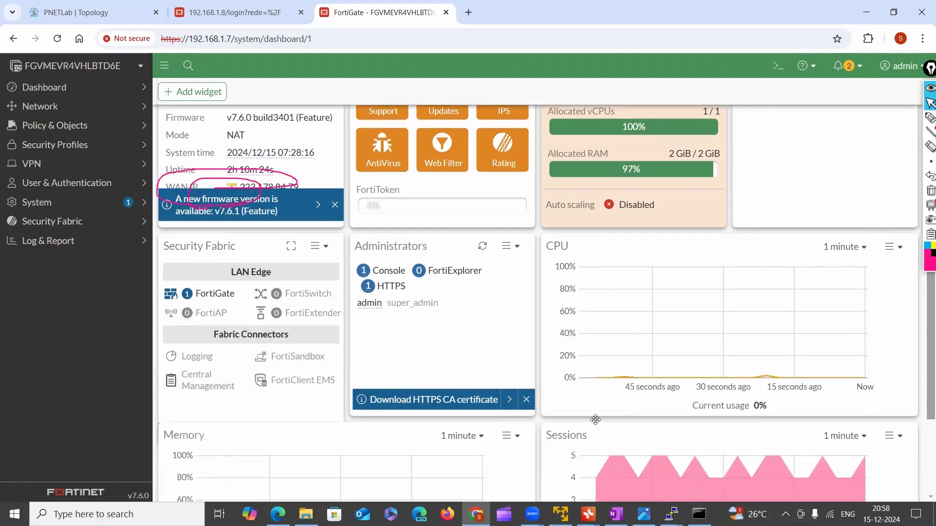
pyautogui.scroll(-2, 599, 429)
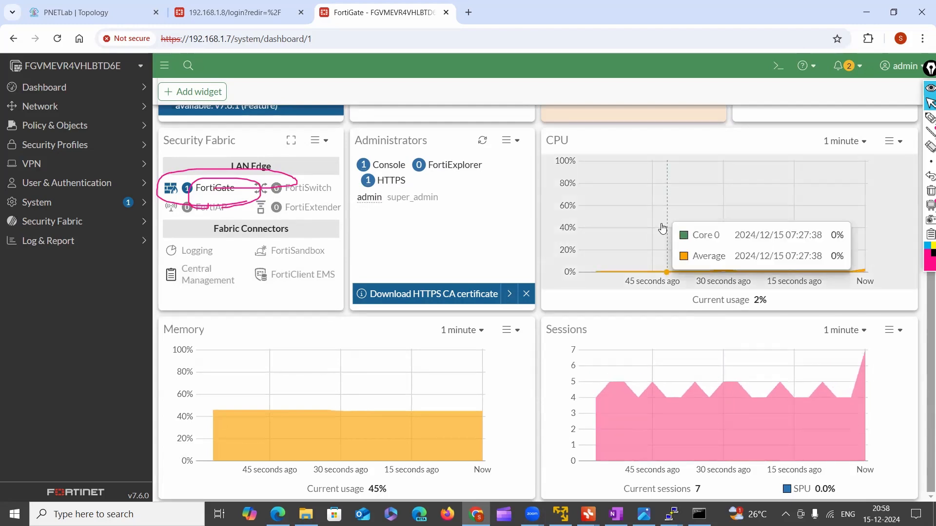
pyautogui.scroll(3, 726, 341)
pyautogui.scroll(1, 726, 341)
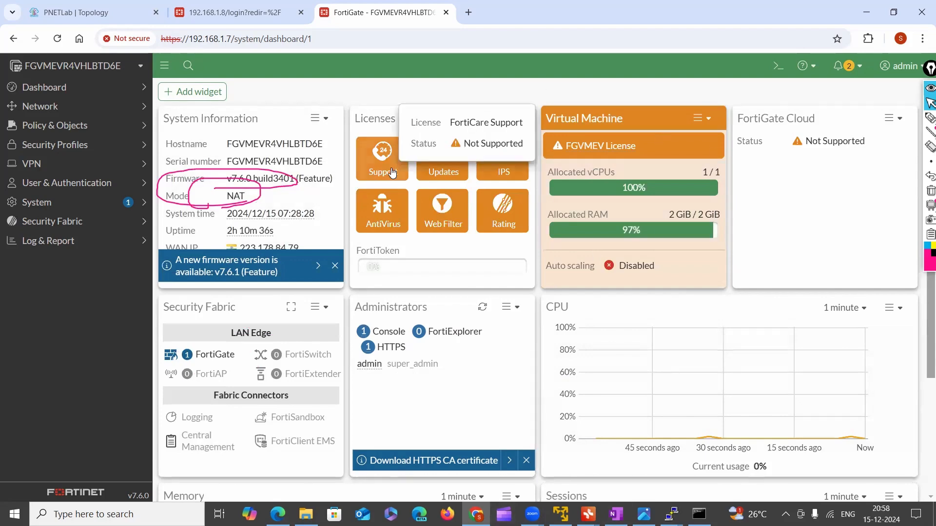
# Browse the FortiView widgets offered for adding to the dashboard
pyautogui.click(198, 93)
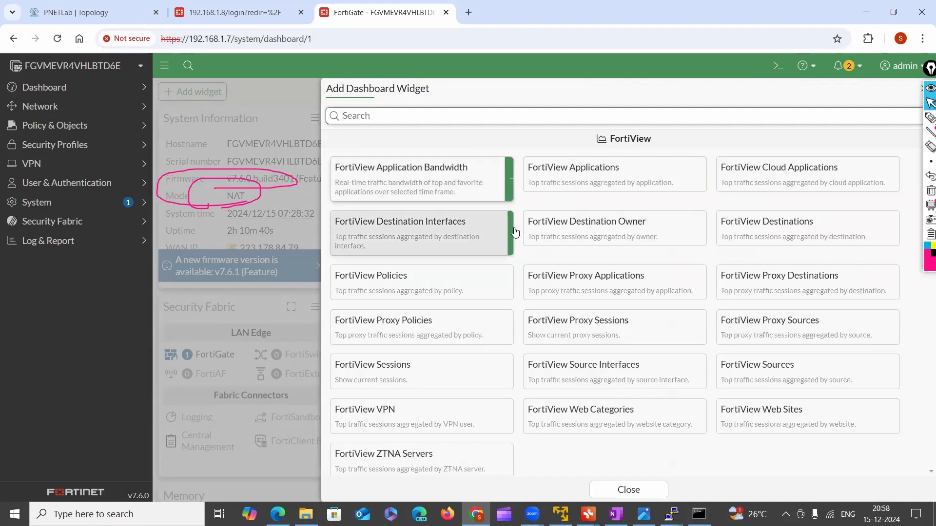
pyautogui.scroll(-6, 522, 402)
pyautogui.scroll(7, 512, 263)
# Look through the FortiView Sources, Destinations, Applications, Web Sites and Policies monitors, finishing on Sources
pyautogui.click(80, 89)
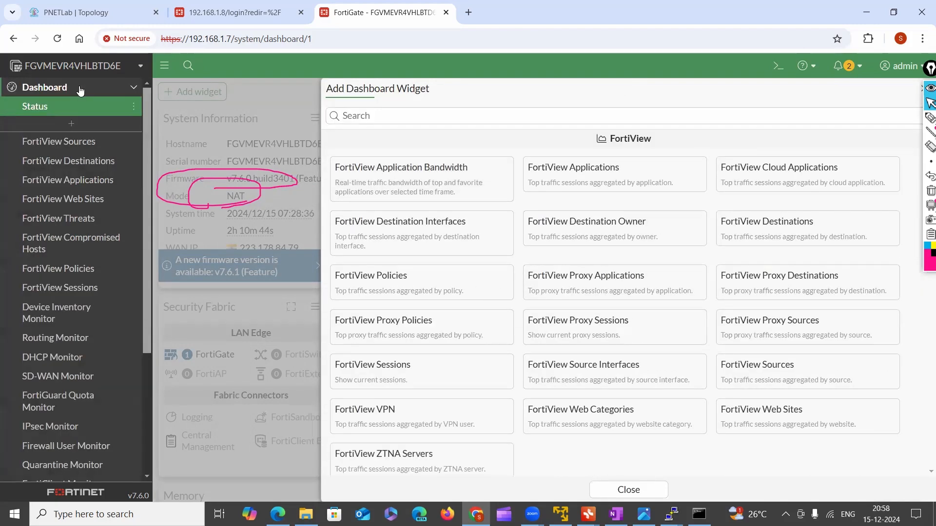
pyautogui.click(48, 146)
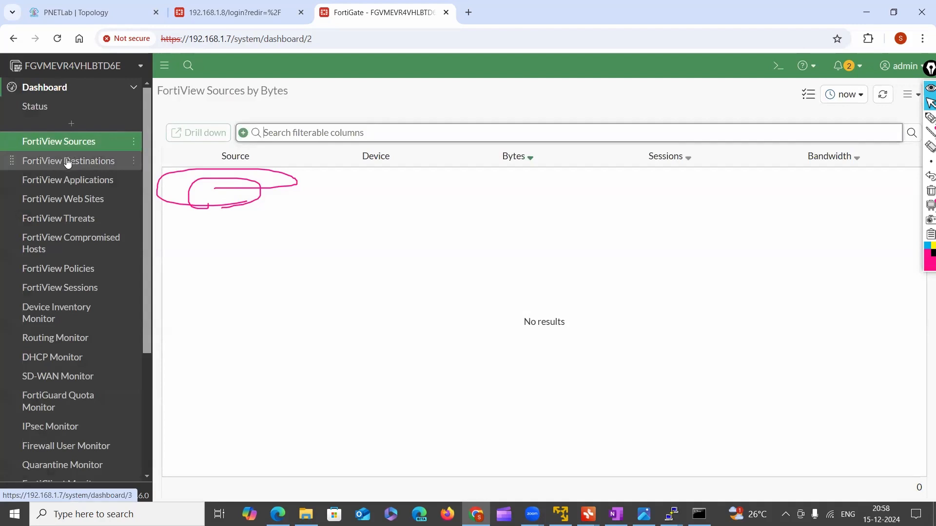
pyautogui.click(63, 167)
pyautogui.click(57, 181)
pyautogui.click(58, 205)
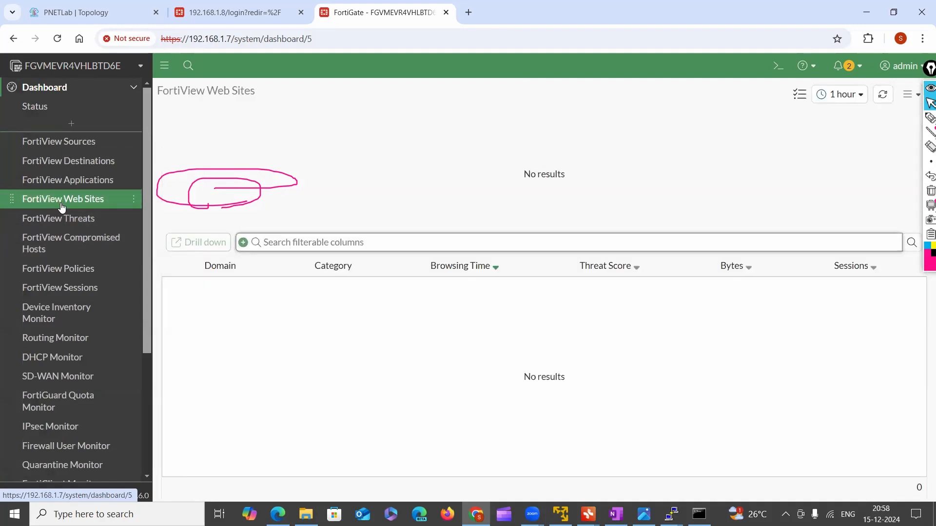
pyautogui.click(63, 180)
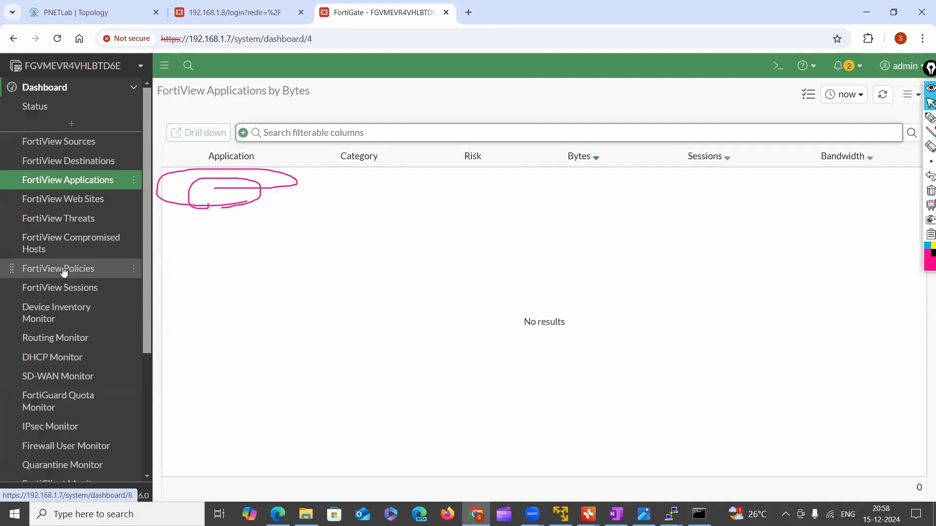
pyautogui.click(63, 270)
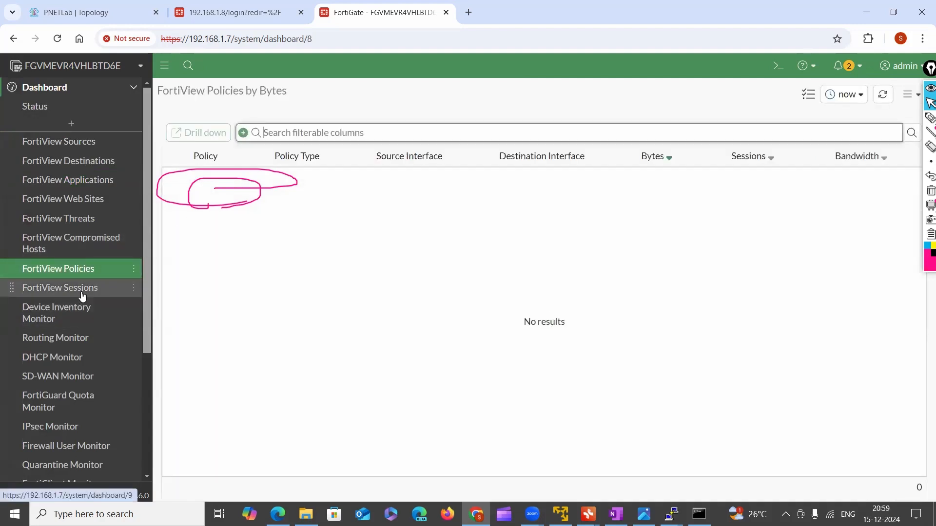
pyautogui.click(88, 187)
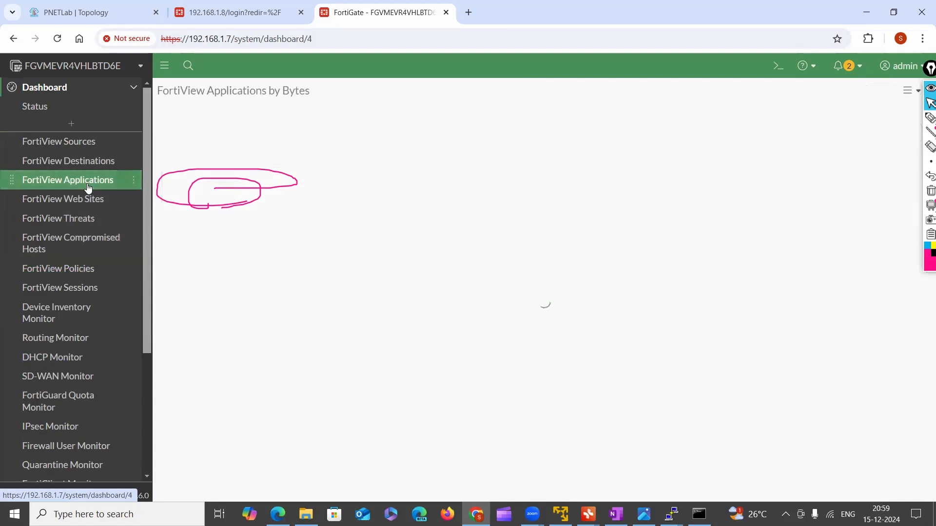
pyautogui.click(78, 147)
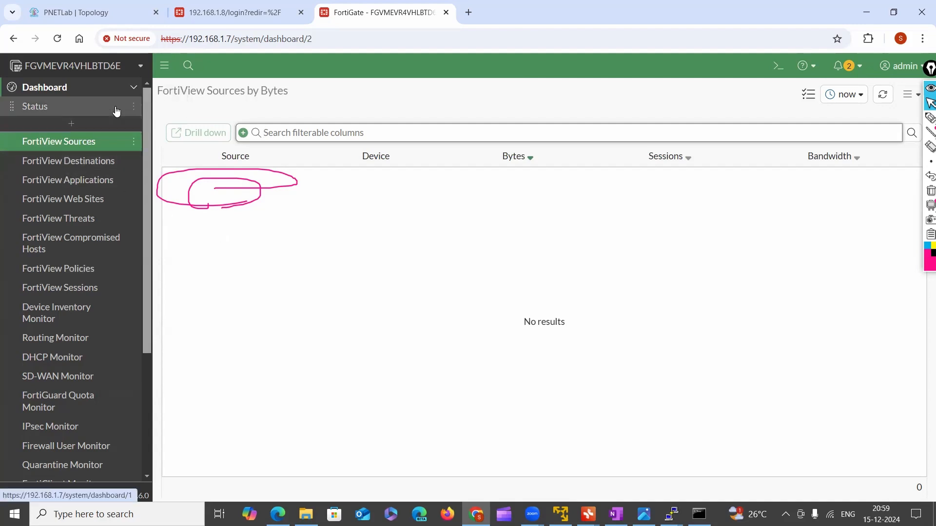
# View the IPsec, Routing, DHCP and Firewall User monitors, erasing the pen markings while on the routing page
pyautogui.scroll(-1, 34, 400)
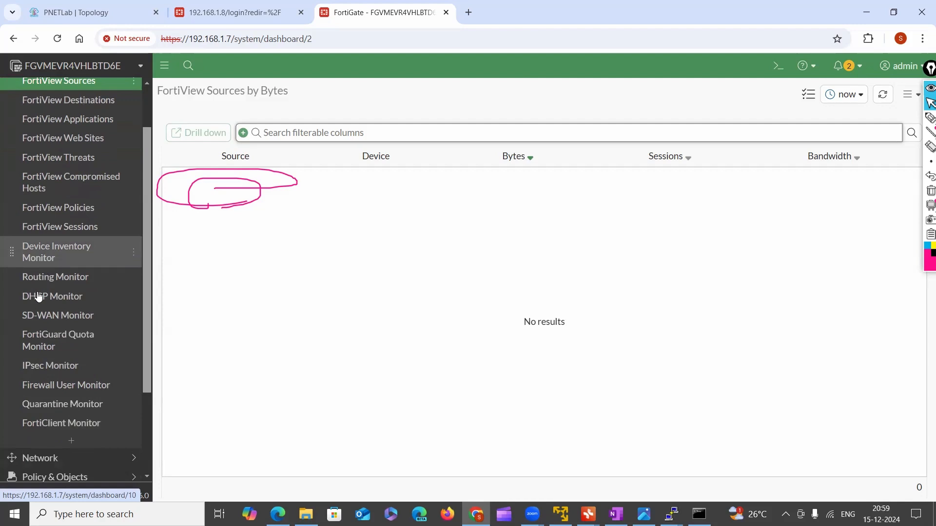
pyautogui.click(59, 368)
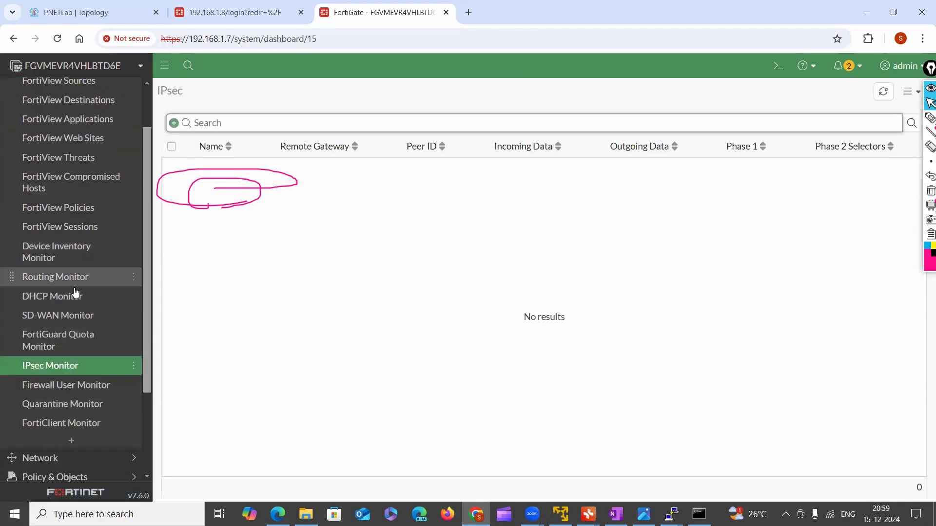
pyautogui.click(58, 277)
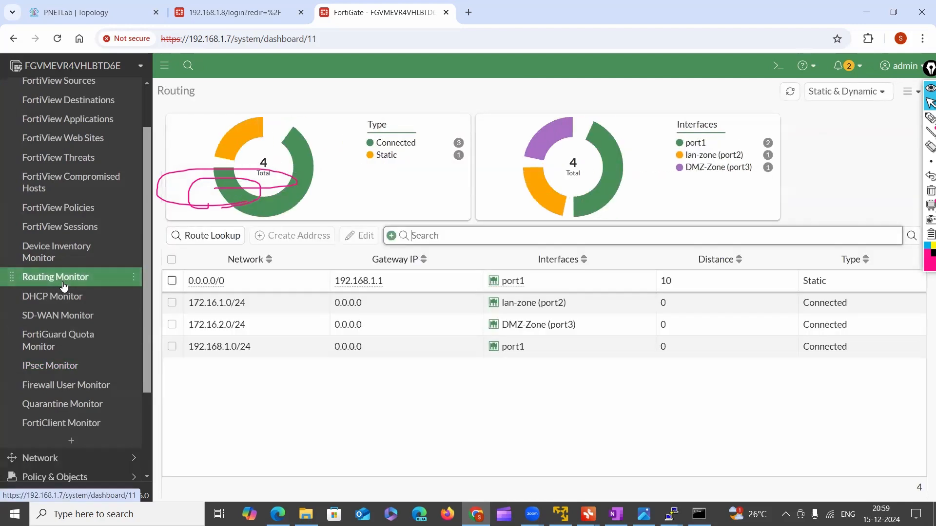
pyautogui.click(928, 191)
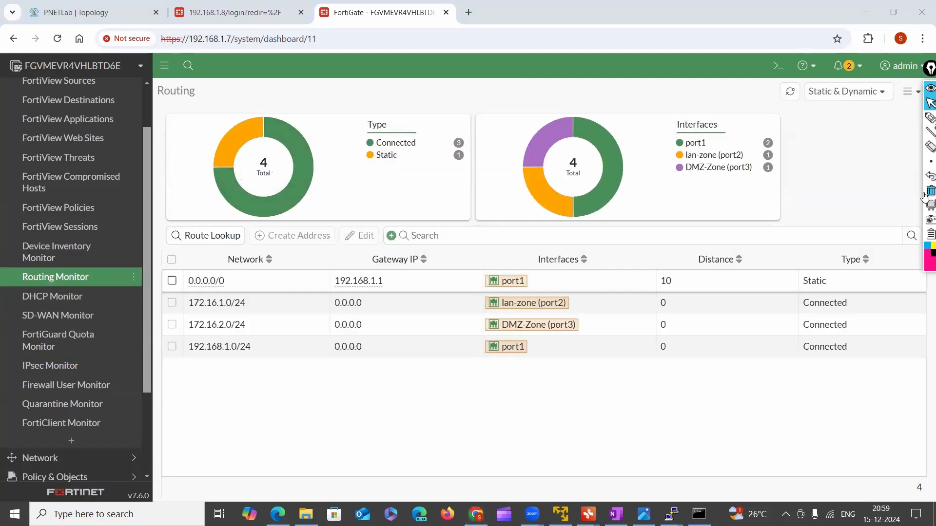
pyautogui.click(71, 308)
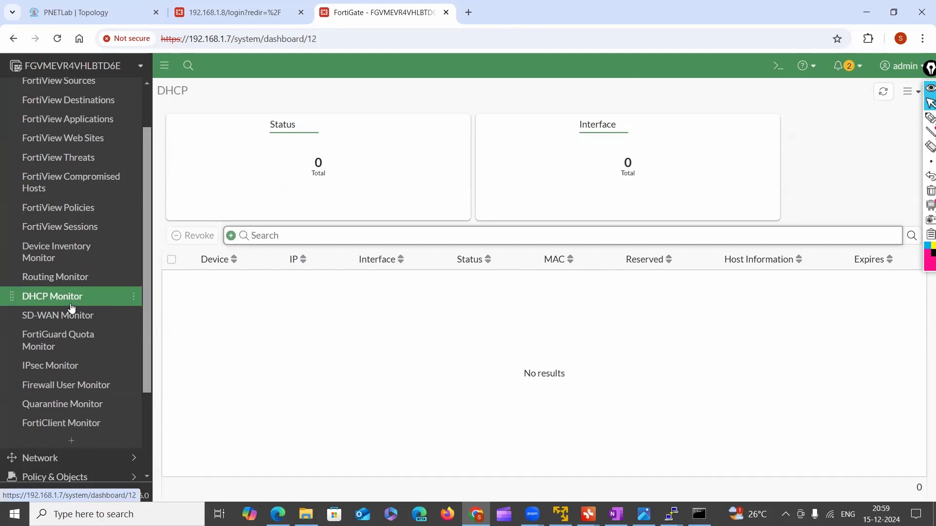
pyautogui.click(83, 386)
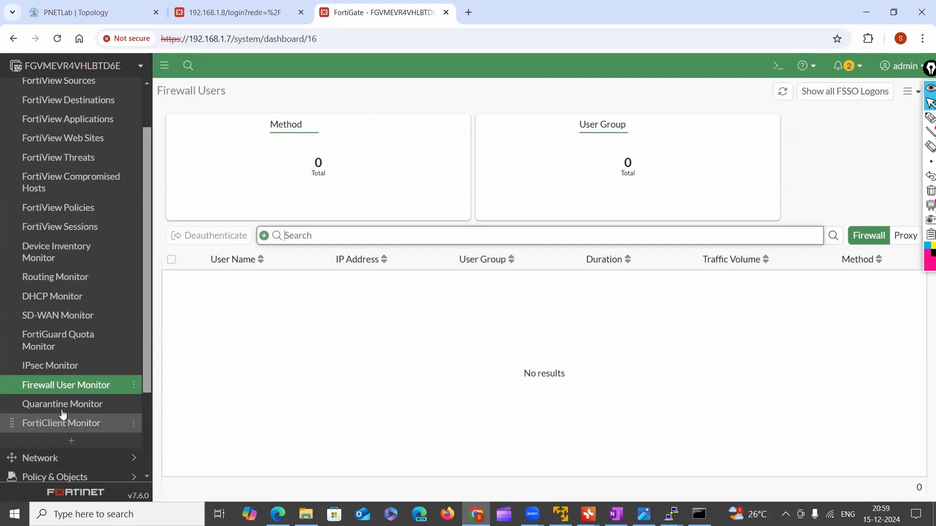
# Return to the Status dashboard, show its edit and favorite options, and collapse the dashboard list
pyautogui.scroll(2, 48, 278)
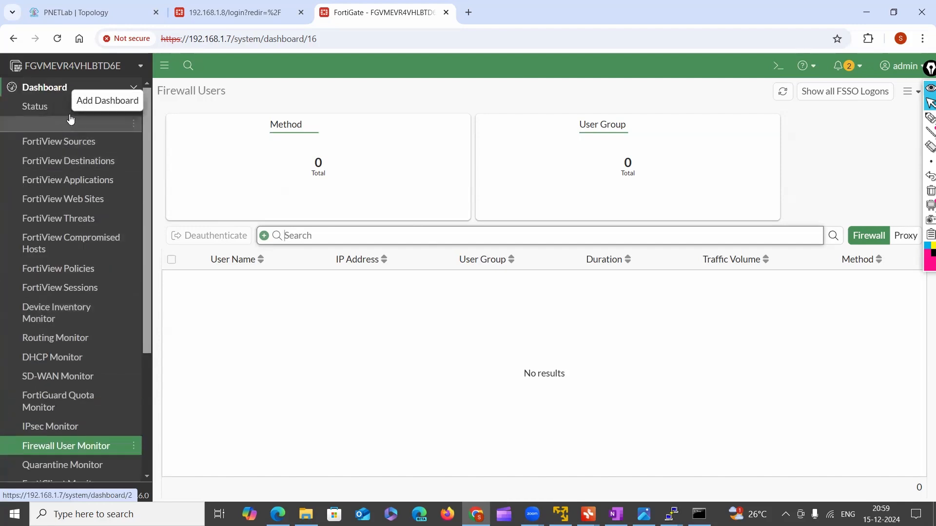
pyautogui.click(112, 95)
pyautogui.click(112, 88)
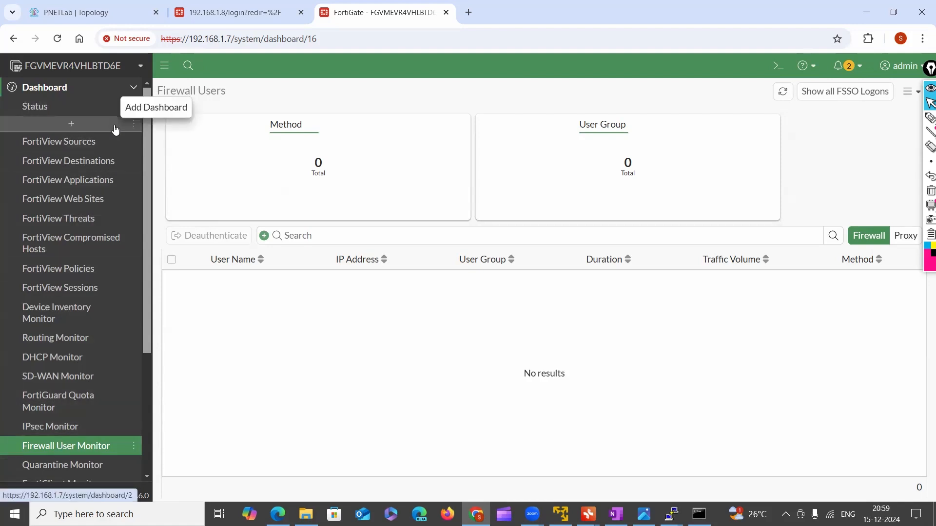
pyautogui.click(120, 108)
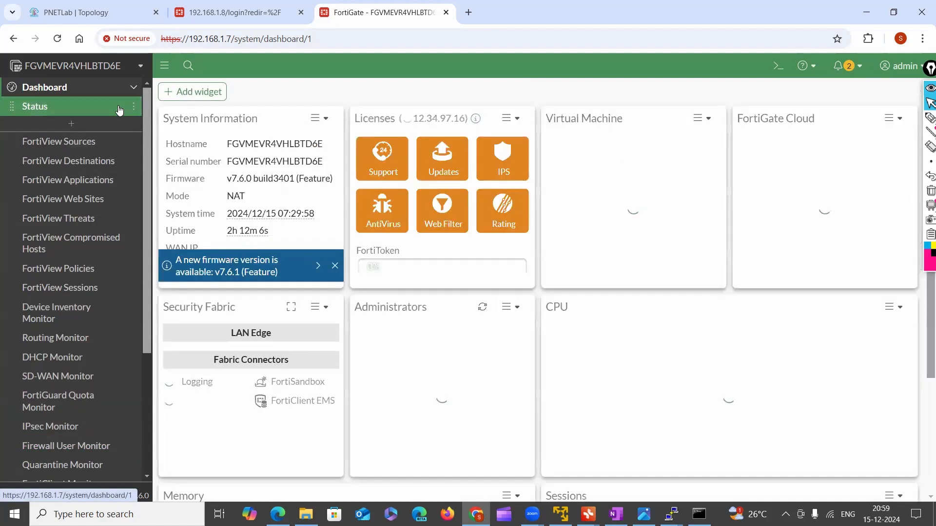
pyautogui.click(134, 107)
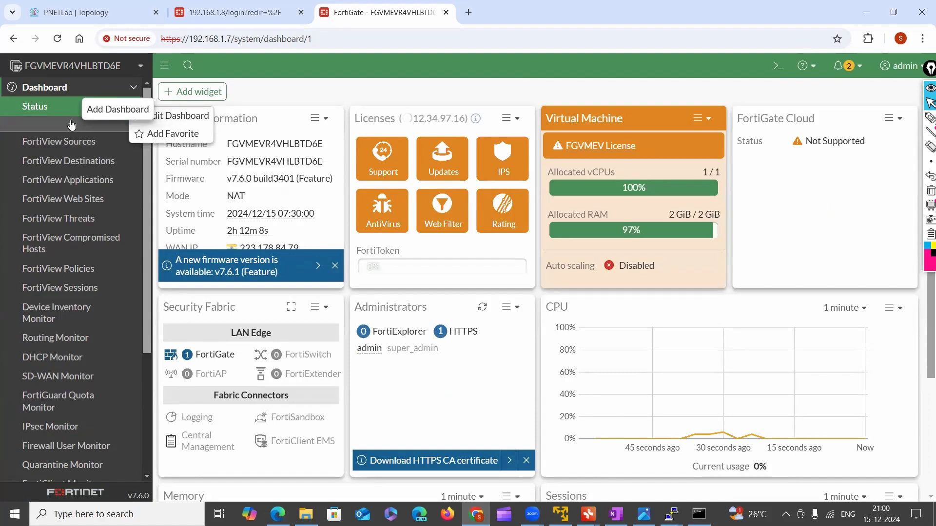
pyautogui.click(116, 89)
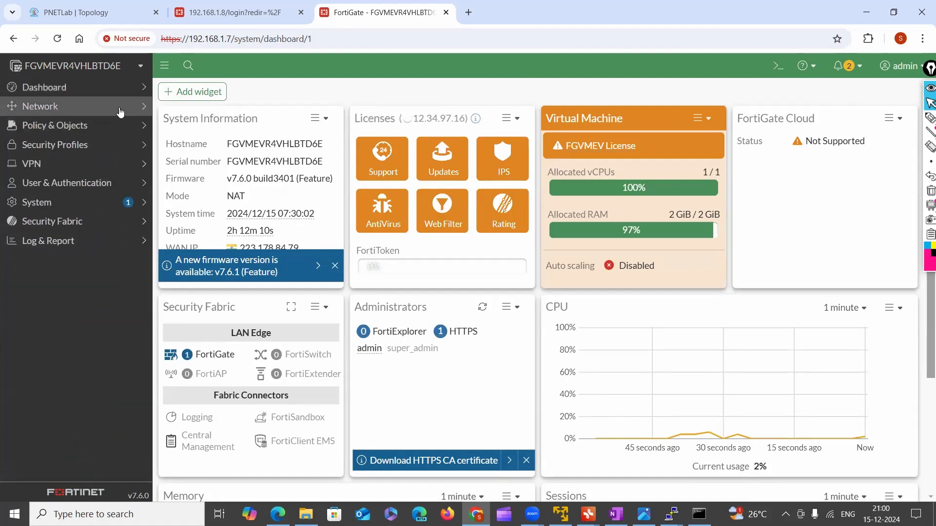
# Expand the dashboard list again and look through its monitors, including SD-WAN and IPsec
pyautogui.click(100, 89)
pyautogui.click(52, 160)
pyautogui.click(44, 241)
pyautogui.click(56, 339)
pyautogui.click(53, 396)
pyautogui.click(52, 382)
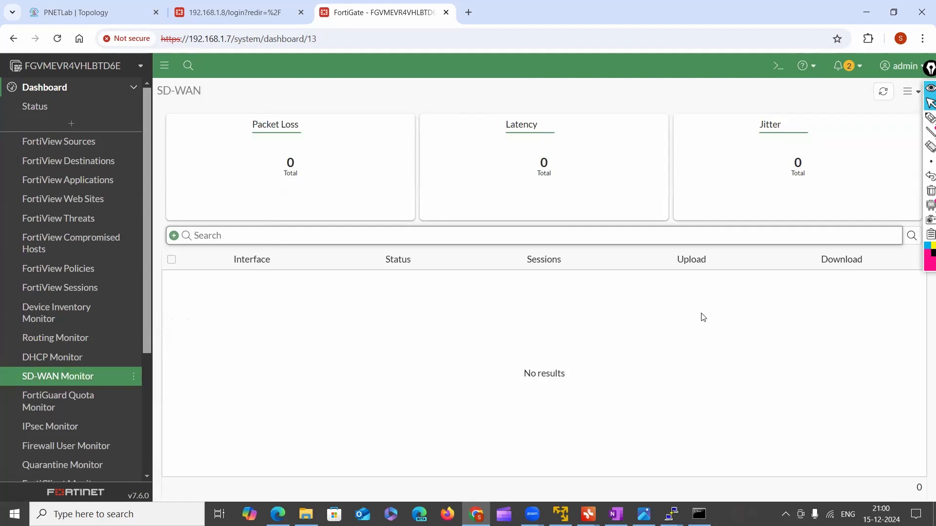
pyautogui.scroll(-4, 31, 397)
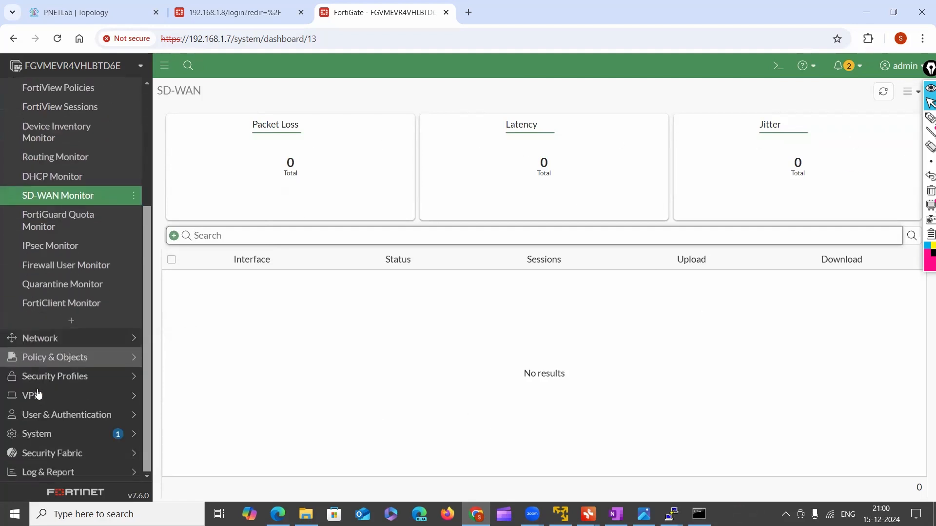
pyautogui.click(49, 250)
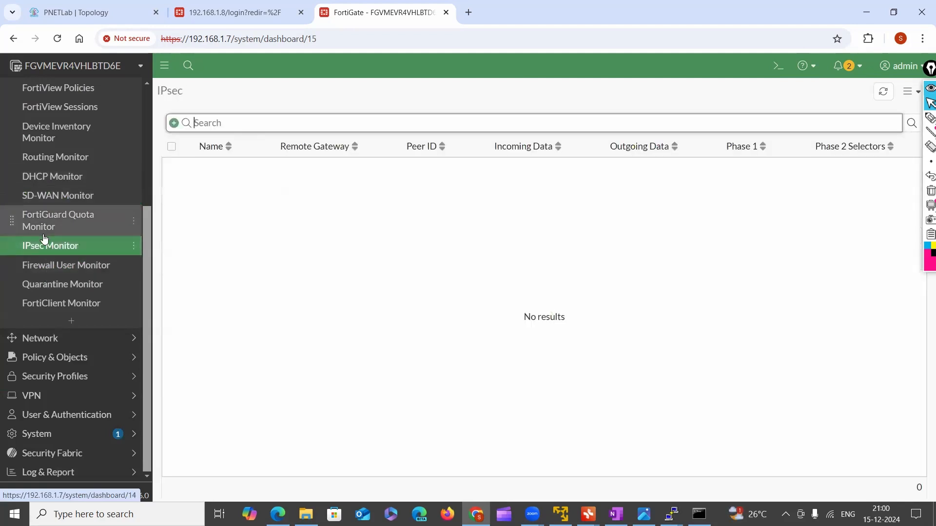
# Show the form for adding a new dashboard, shift the annotation toolbar out of the way and close the form without saving
pyautogui.scroll(4, 52, 190)
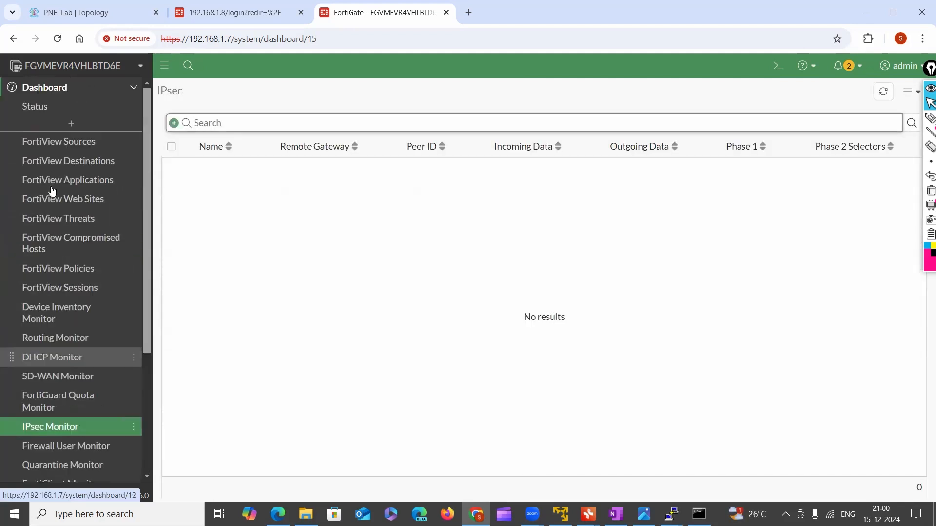
pyautogui.click(114, 89)
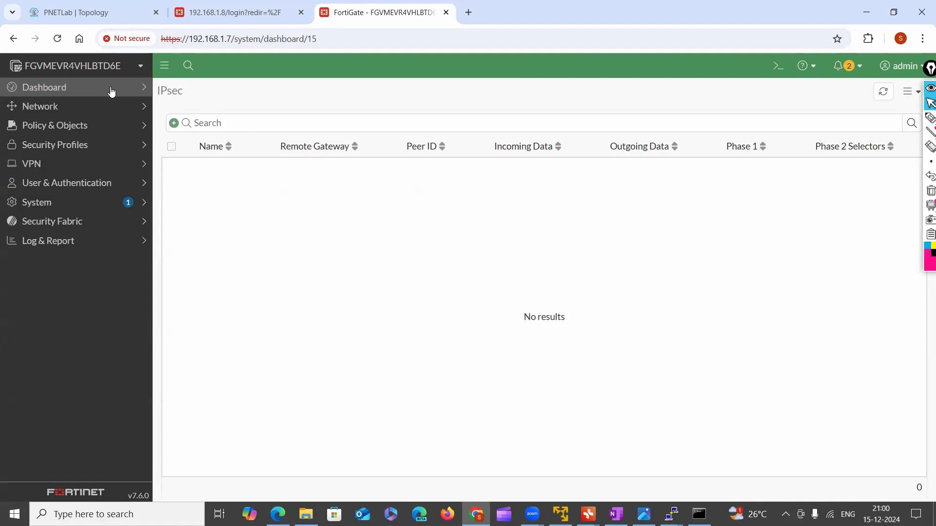
pyautogui.click(111, 90)
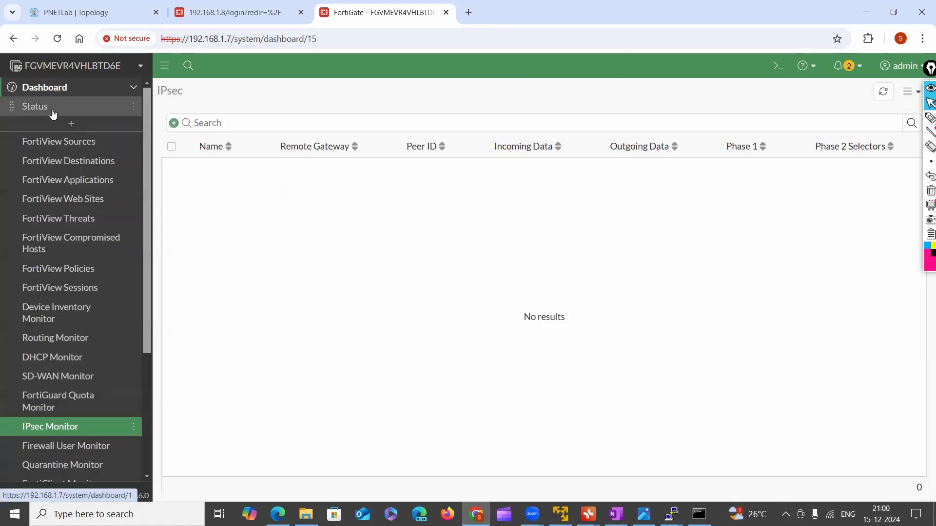
pyautogui.click(66, 126)
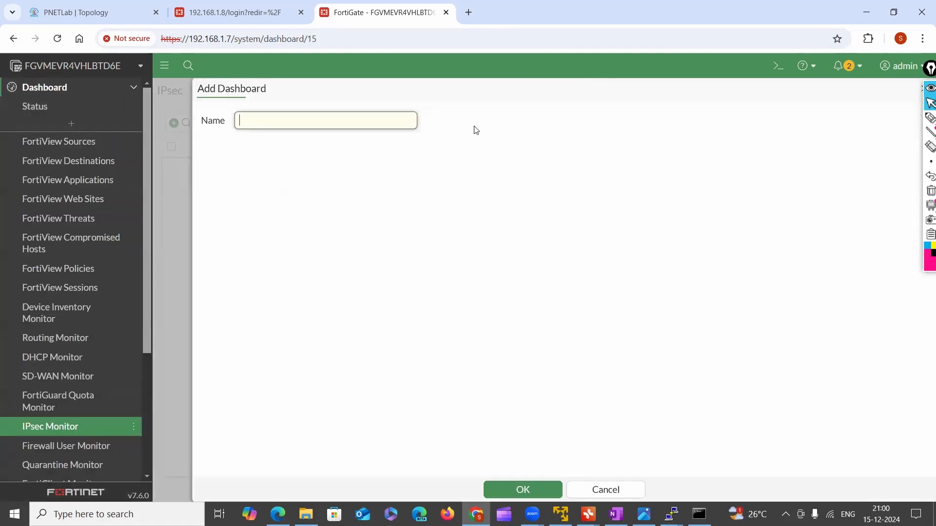
pyautogui.moveTo(925, 74); pyautogui.dragTo(931, 141)
pyautogui.click(924, 89)
# Open the Status dashboard and review its widgets down to the Memory and Sessions graphs
pyautogui.click(75, 110)
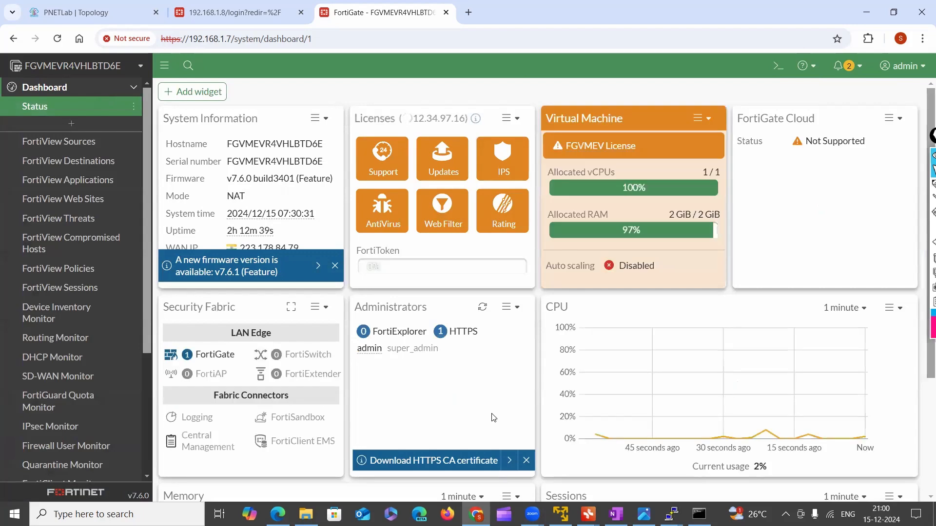
pyautogui.scroll(-3, 491, 408)
pyautogui.scroll(-1, 492, 408)
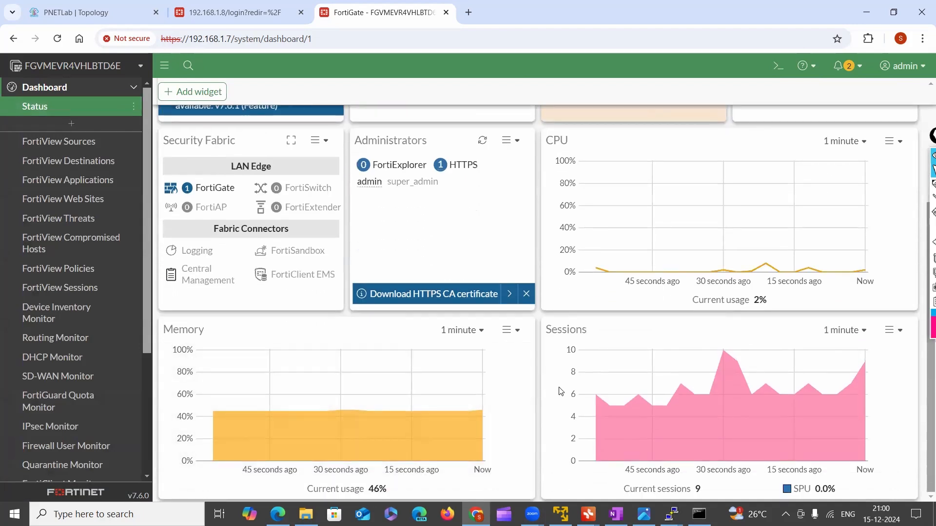
pyautogui.scroll(3, 561, 396)
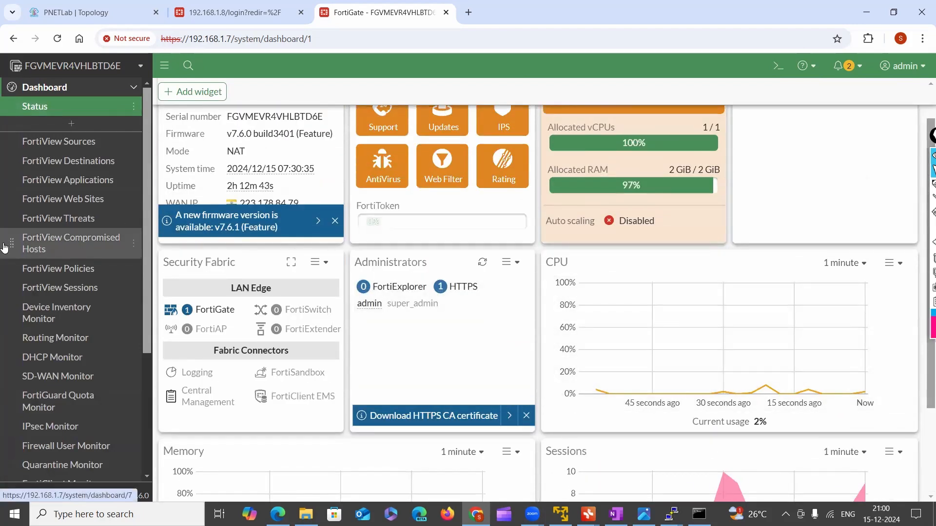
# Open the SD-WAN page of the network settings and expand the list of dashboards again
pyautogui.click(87, 94)
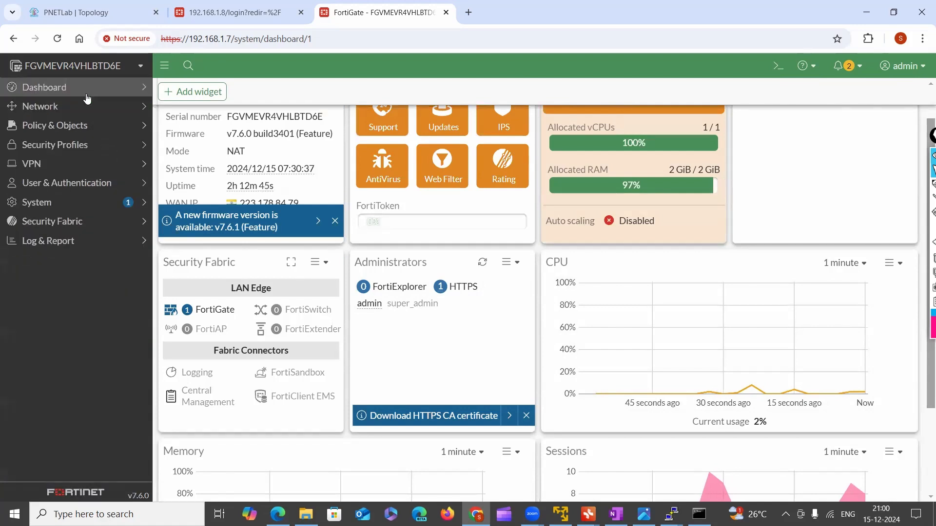
pyautogui.click(45, 109)
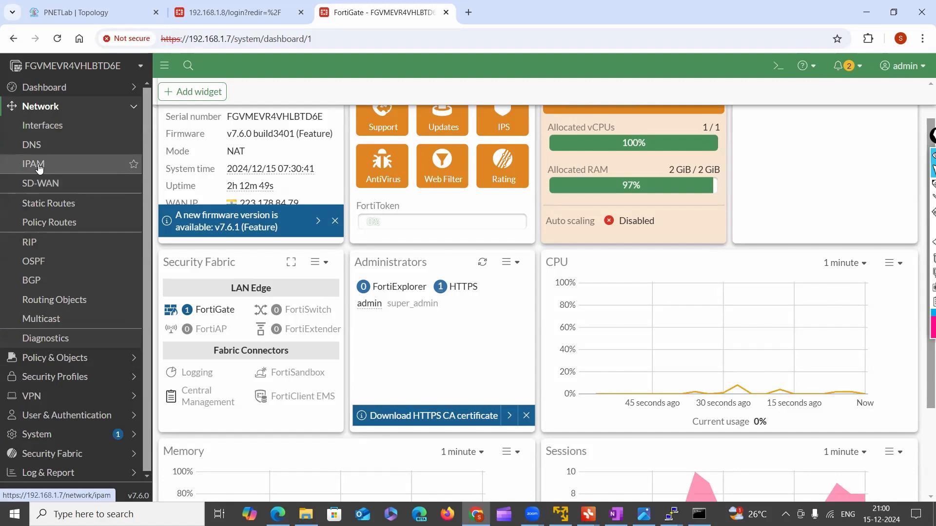
pyautogui.click(41, 185)
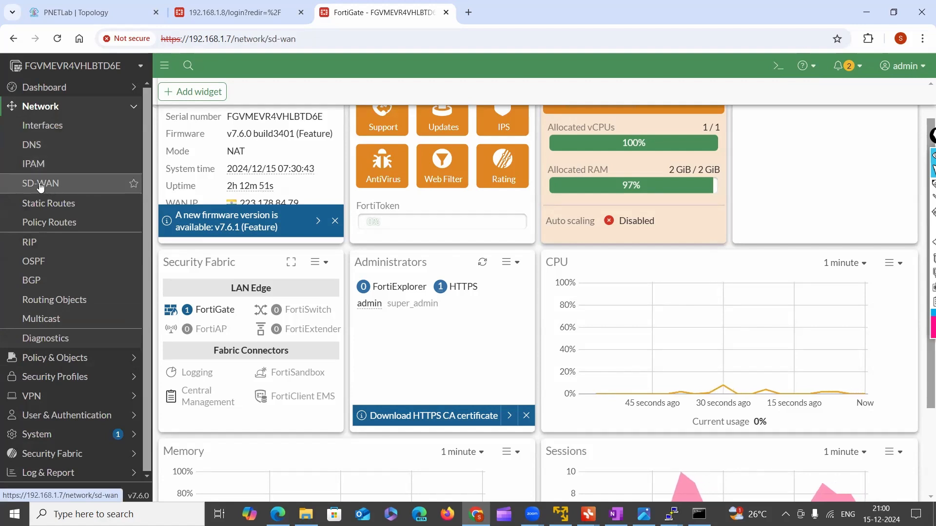
pyautogui.click(41, 107)
pyautogui.click(55, 93)
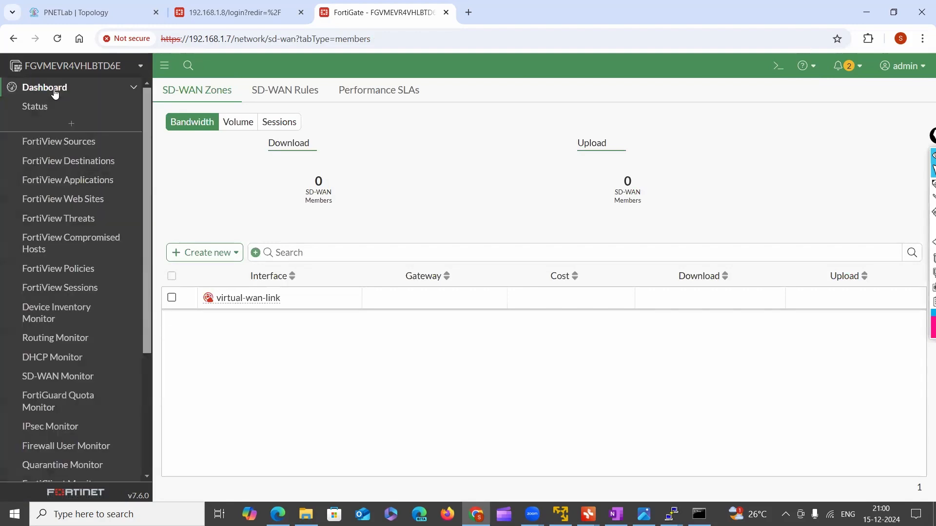
pyautogui.click(87, 93)
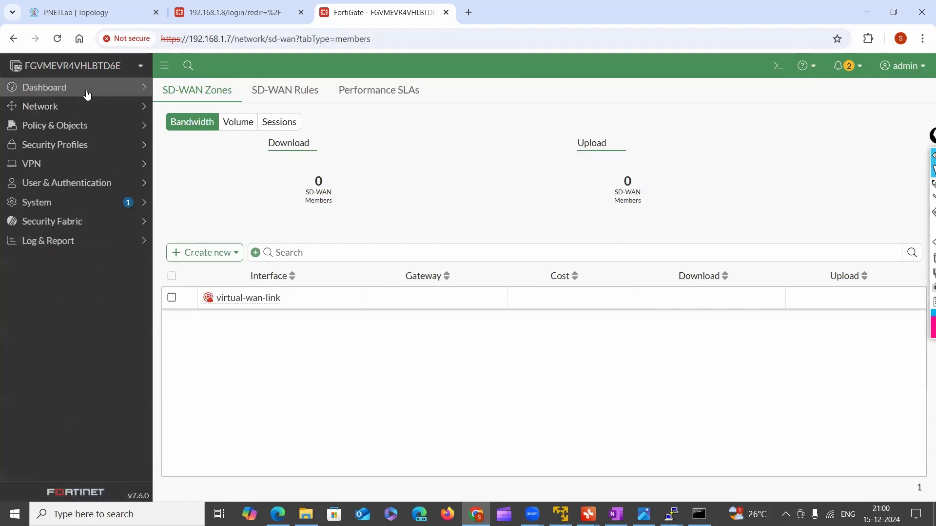
pyautogui.click(87, 93)
pyautogui.click(87, 93)
pyautogui.click(87, 93)
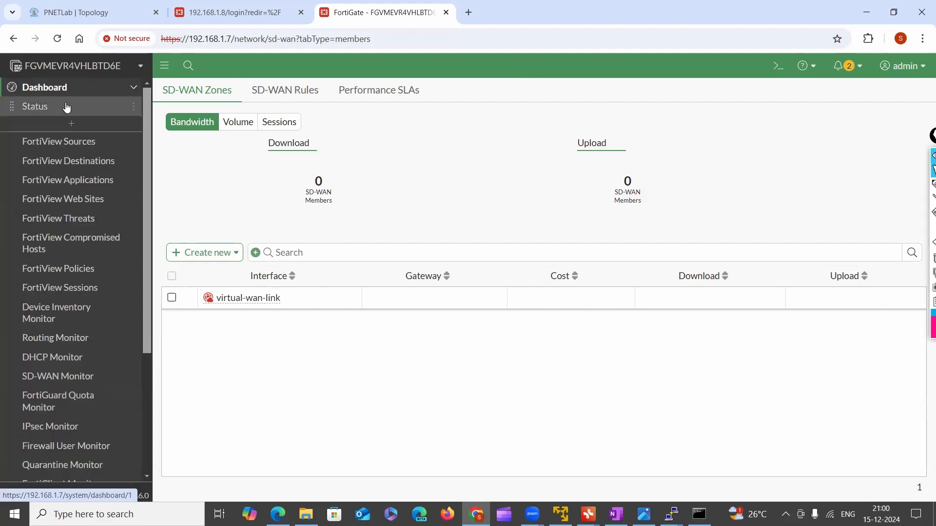
# Close the dashboard list and review the pages available in the Network section
pyautogui.click(102, 90)
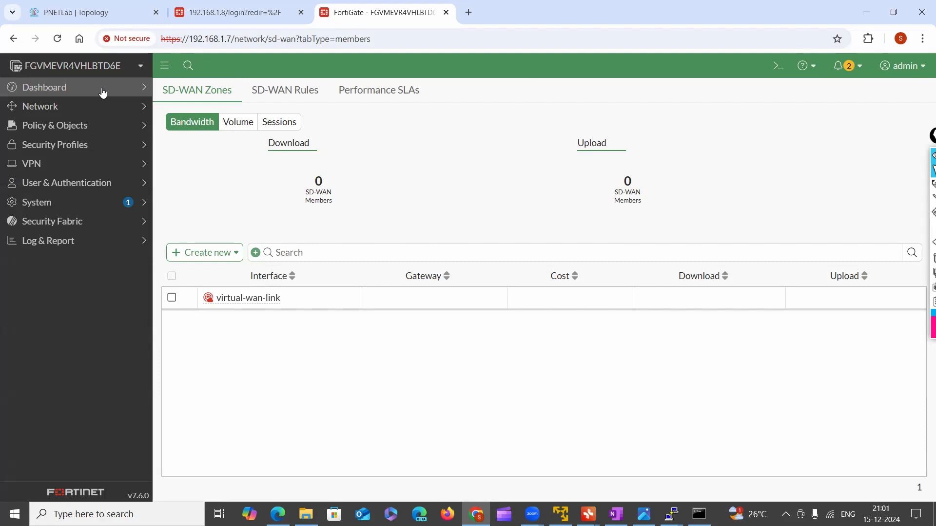
pyautogui.click(46, 108)
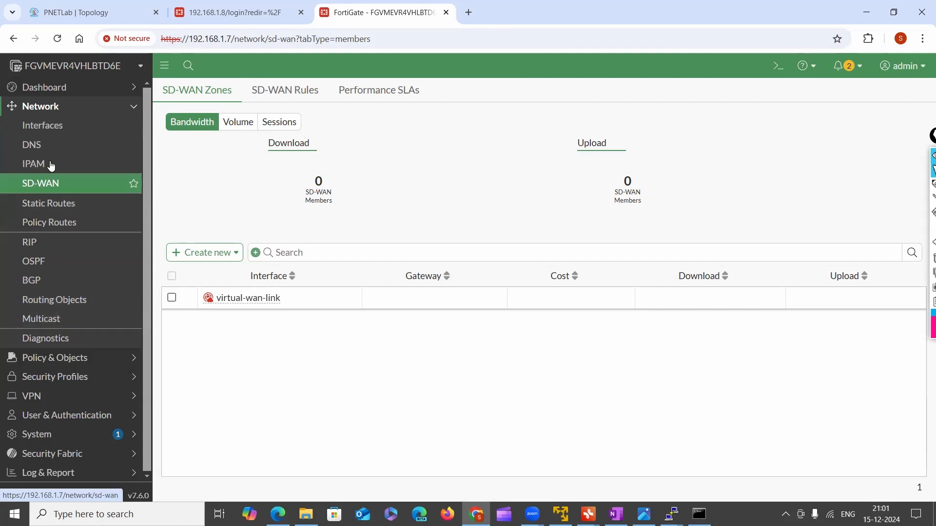
pyautogui.click(37, 108)
# Look through the Policy & Objects pages from DoS Policy and Addresses down to Virtual IPs
pyautogui.click(77, 128)
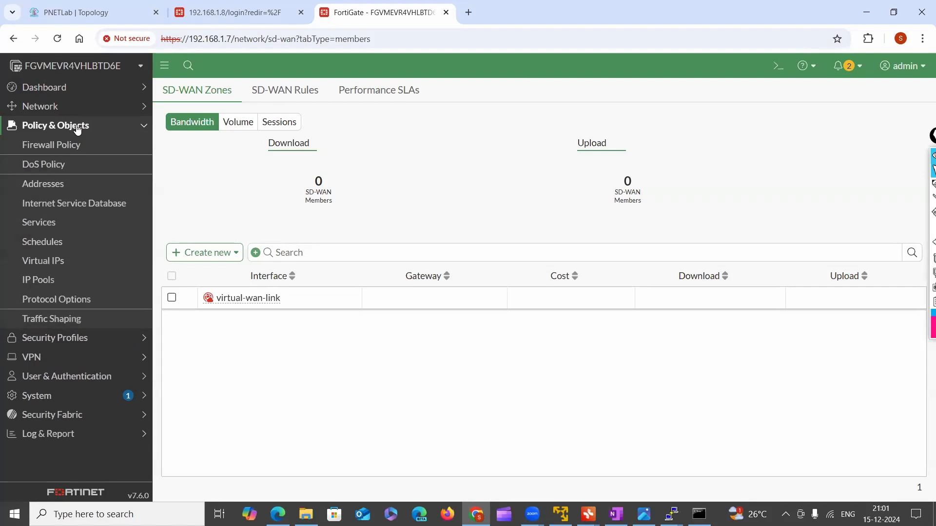
pyautogui.click(73, 136)
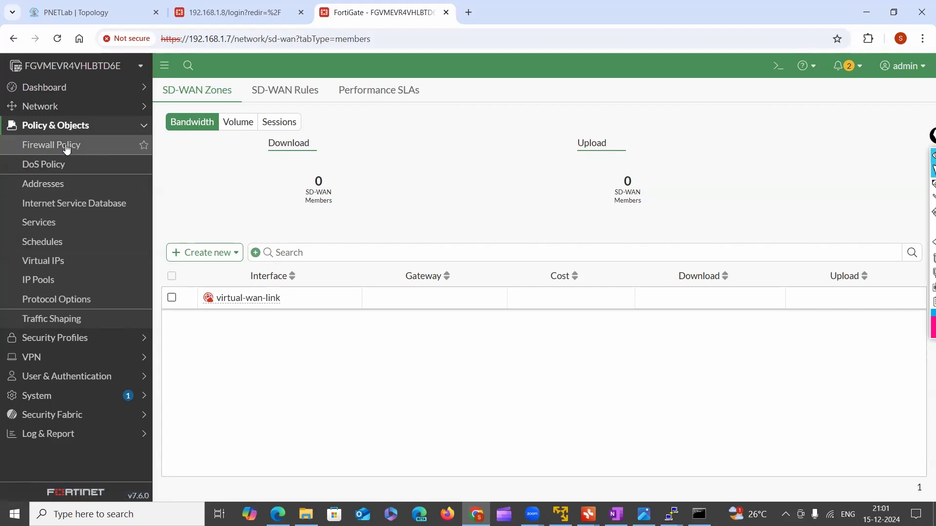
pyautogui.click(46, 183)
pyautogui.click(48, 166)
pyautogui.click(54, 203)
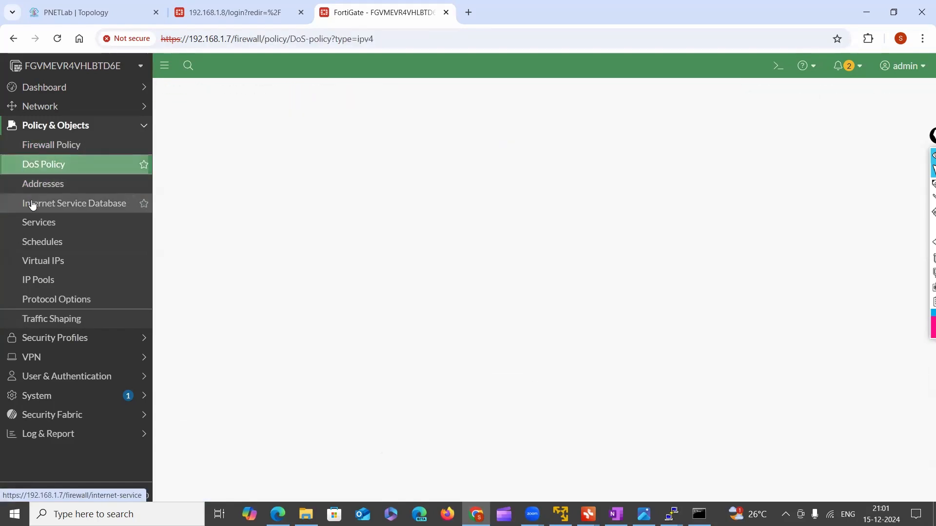
pyautogui.click(39, 222)
pyautogui.click(37, 242)
pyautogui.click(34, 263)
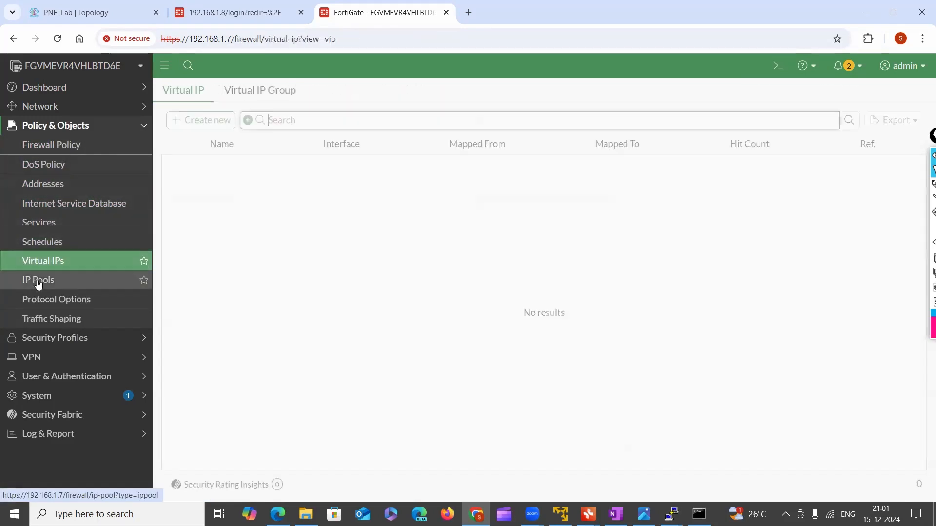
pyautogui.click(41, 279)
pyautogui.click(46, 268)
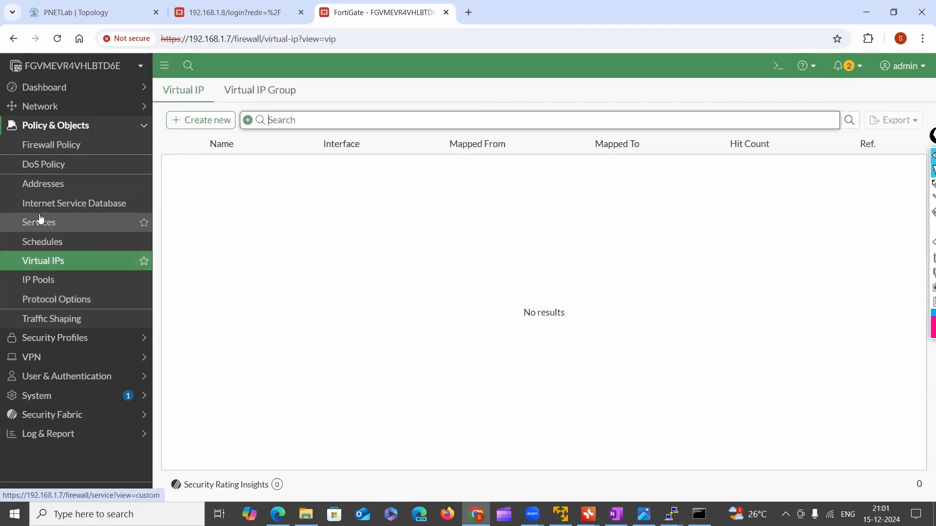
# View the Firewall Policy and Traffic Shaping pages, finishing on the firewall policy list with the Policy & Objects section collapsed
pyautogui.click(41, 161)
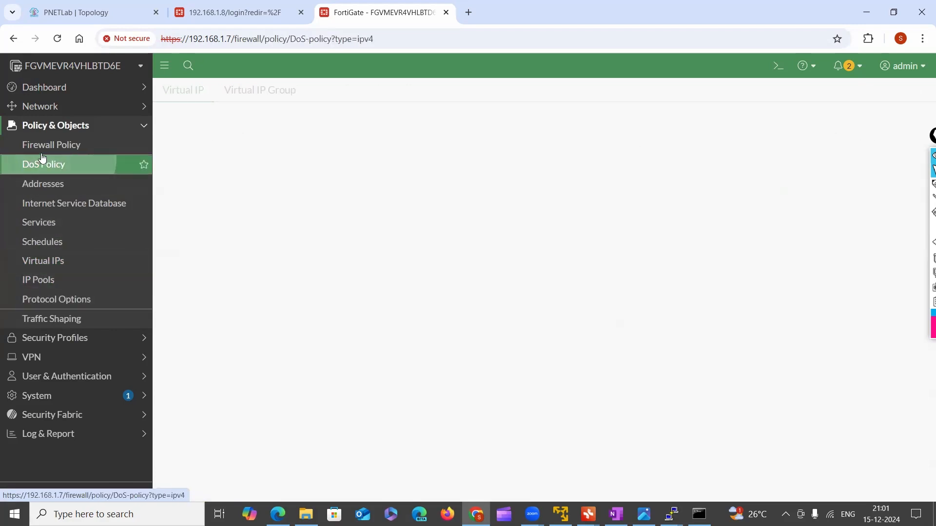
pyautogui.click(47, 146)
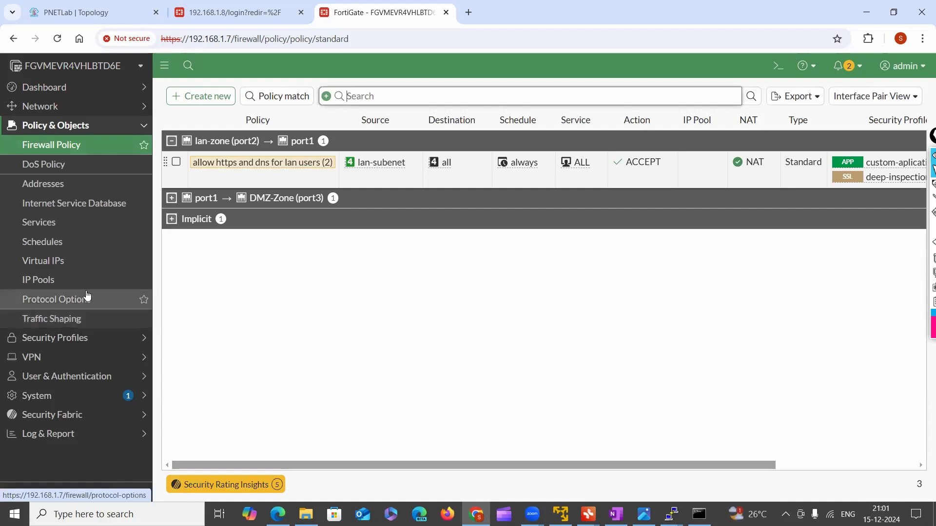
pyautogui.click(52, 322)
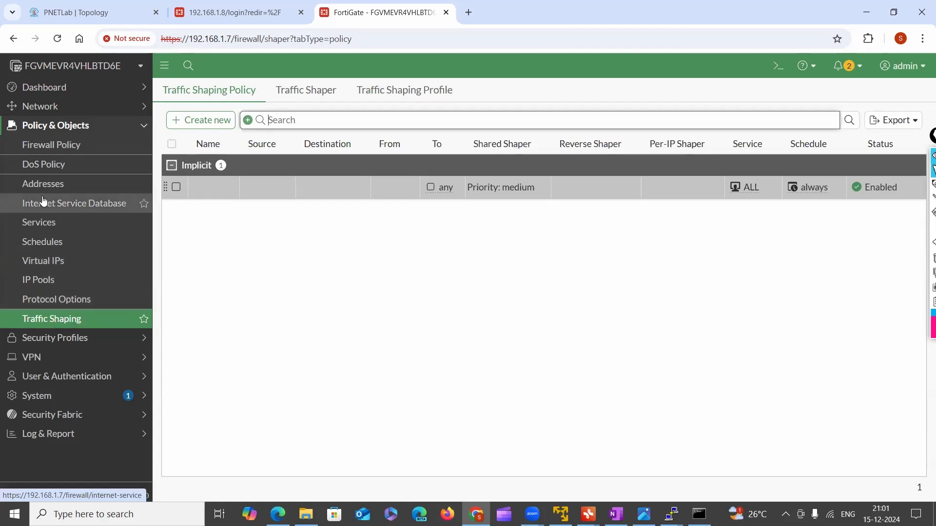
pyautogui.click(53, 126)
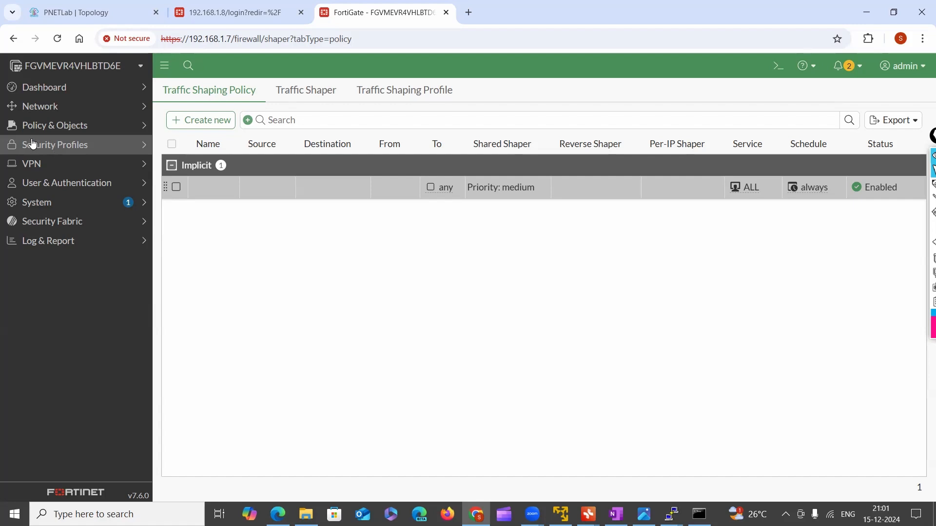
pyautogui.click(36, 126)
pyautogui.click(43, 150)
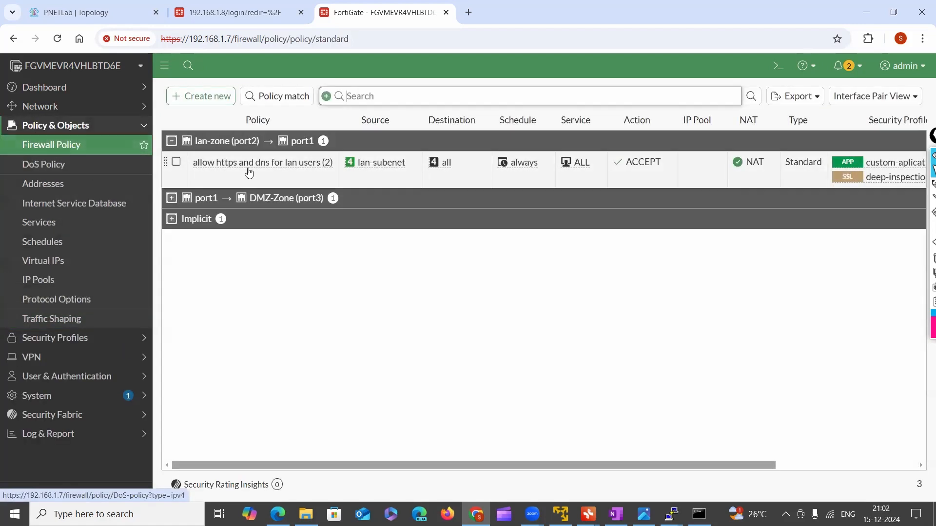
pyautogui.click(48, 128)
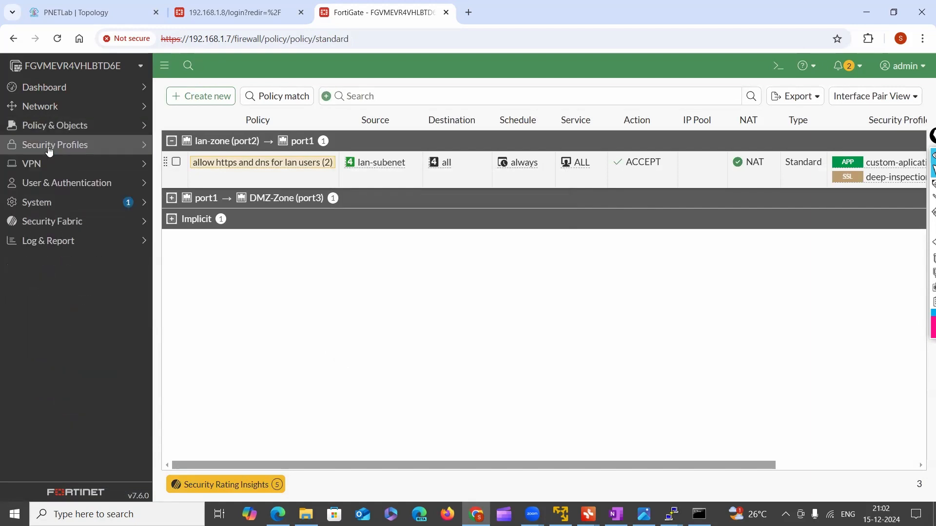
# Look through the AntiVirus, Web Filter and Video Filter security profiles, return to AntiVirus and select its default profile
pyautogui.click(59, 150)
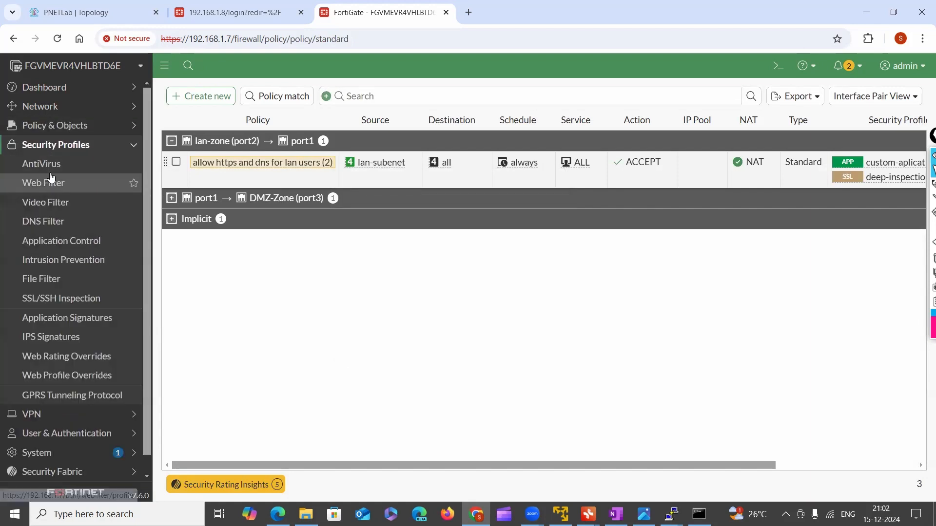
pyautogui.click(49, 166)
pyautogui.click(49, 188)
pyautogui.click(49, 198)
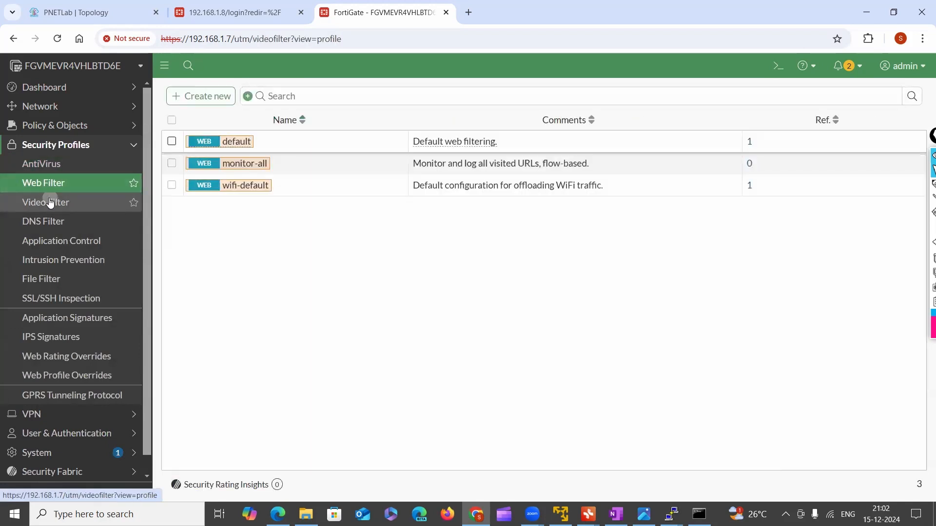
pyautogui.click(53, 175)
pyautogui.click(51, 171)
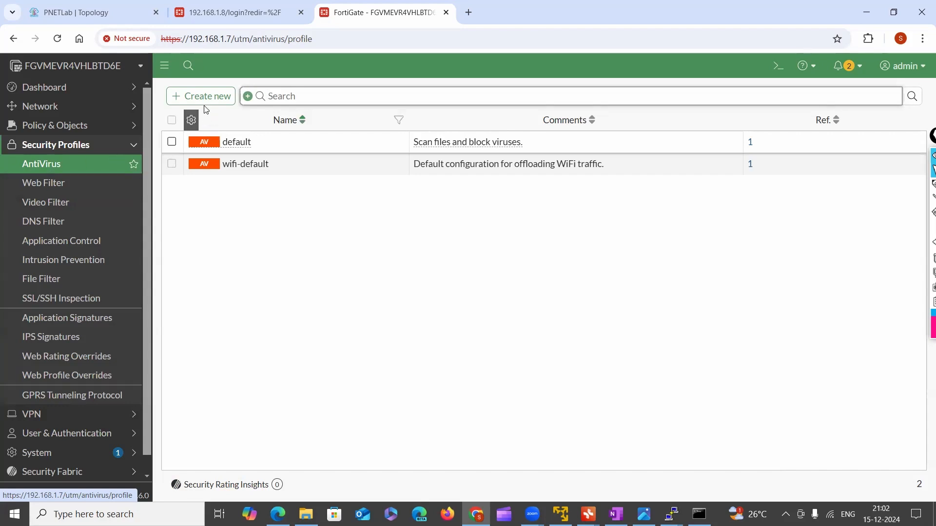
pyautogui.click(217, 146)
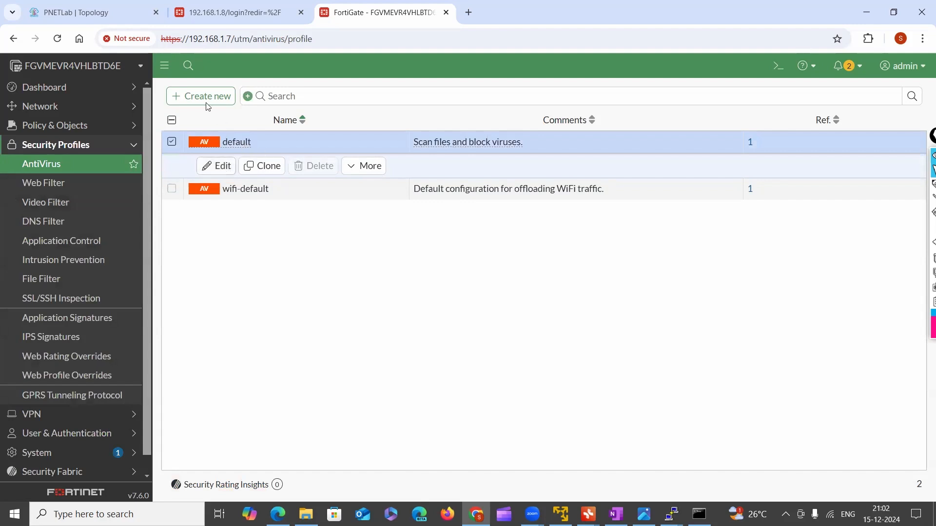
# Enable AntiVirus with the wifi-default profile in the firewall policy "allow https and dns for lan users" and save the policy
pyautogui.click(78, 128)
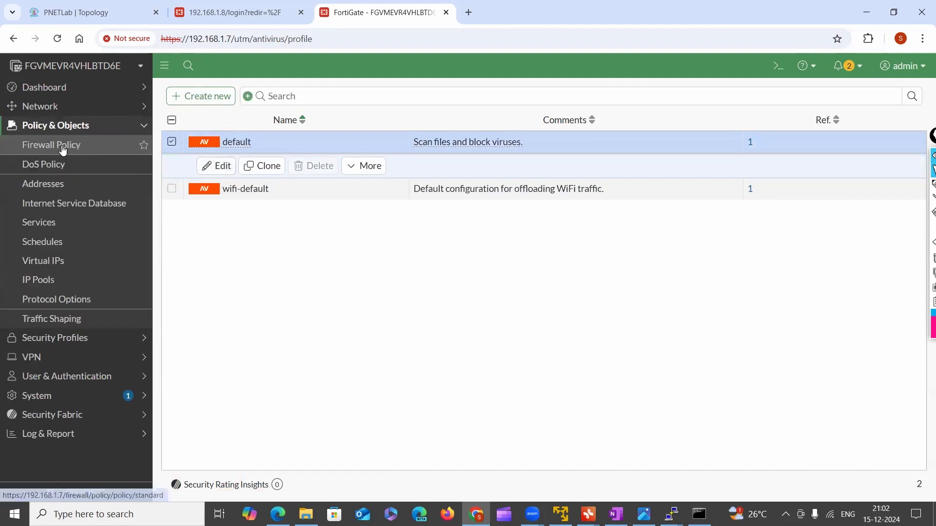
pyautogui.click(62, 146)
pyautogui.click(234, 170)
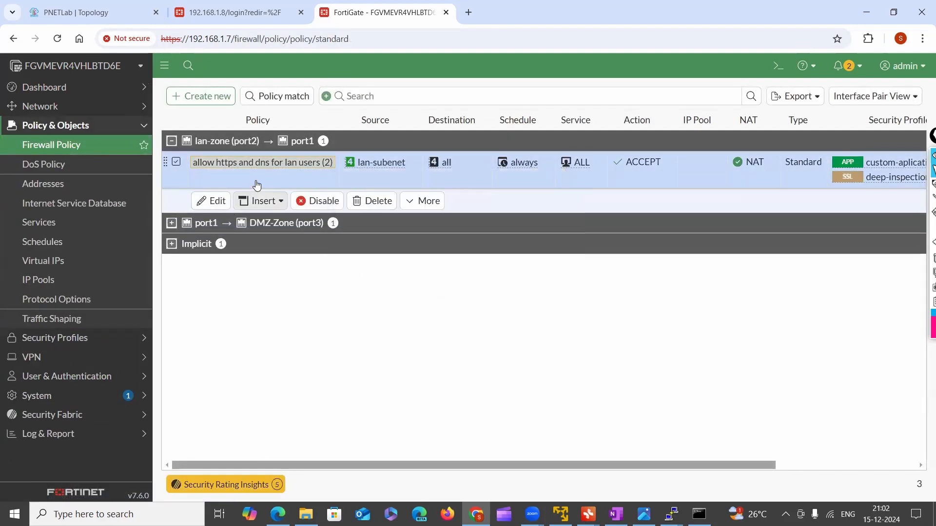
pyautogui.doubleClick(252, 162)
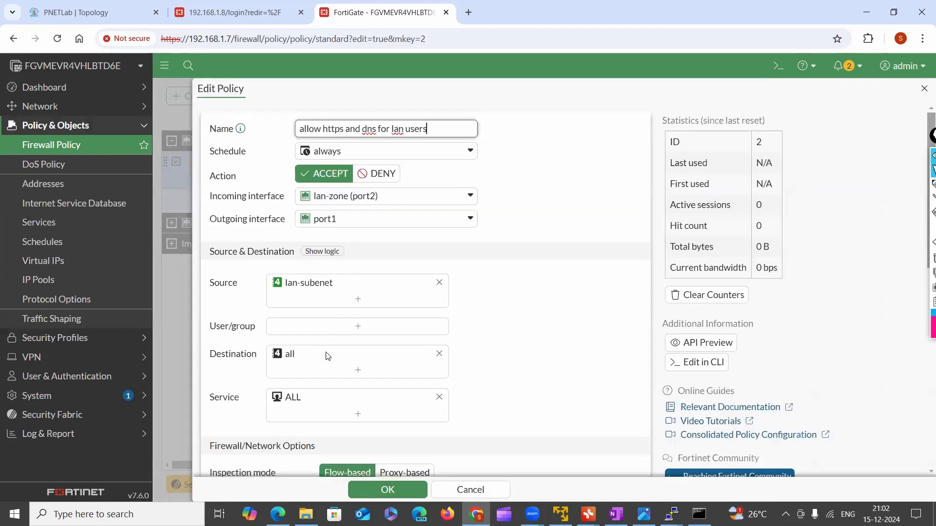
pyautogui.scroll(-6, 329, 352)
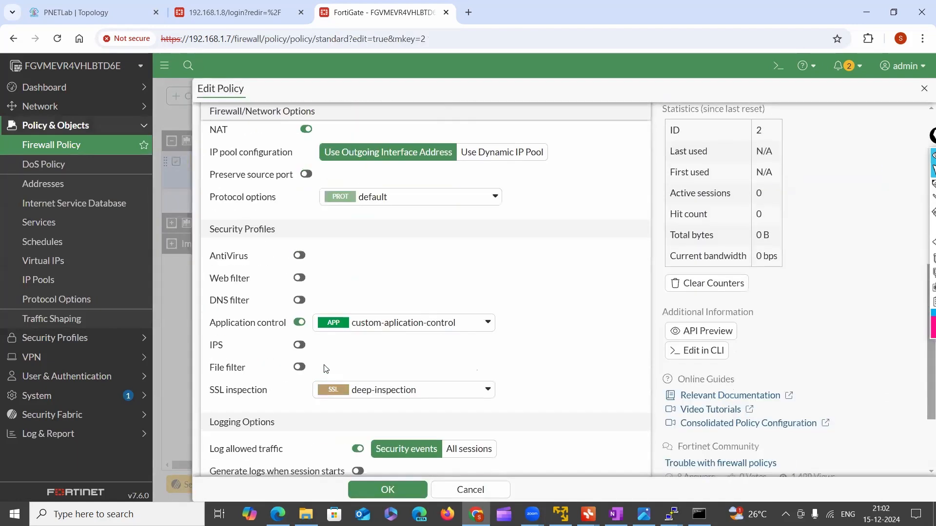
pyautogui.click(299, 255)
pyautogui.click(461, 255)
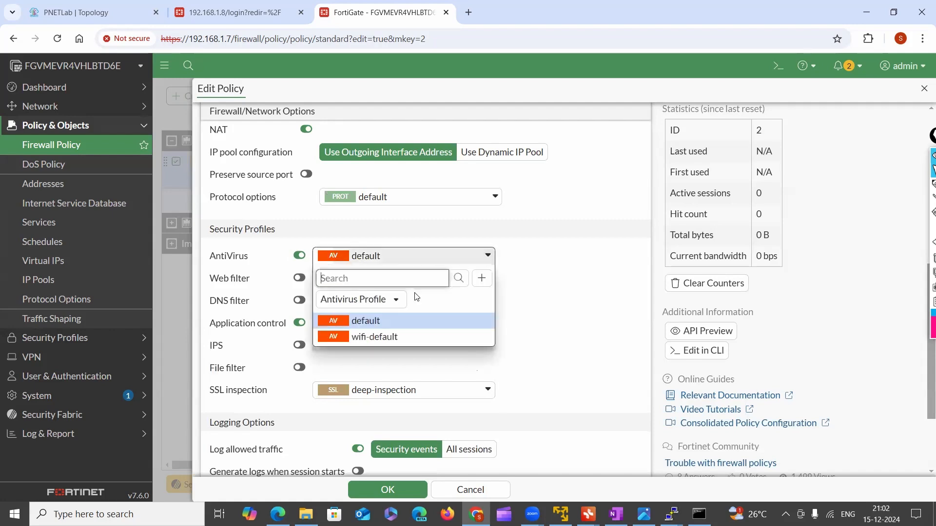
pyautogui.click(374, 337)
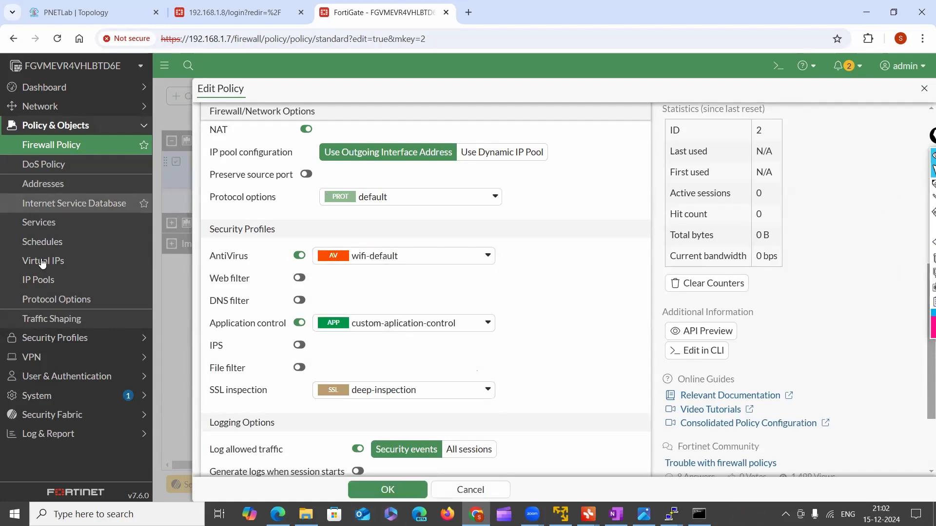
pyautogui.click(388, 489)
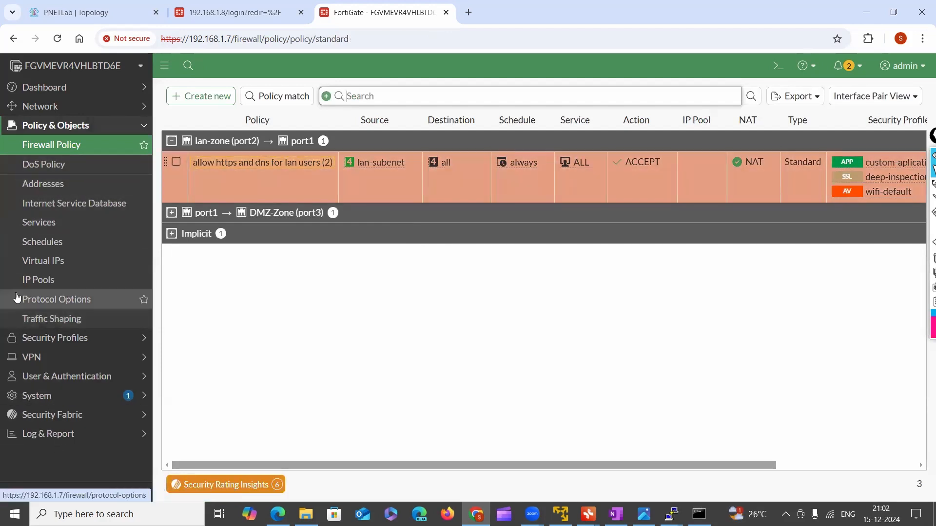
# Review the list of pages in the Security Profiles section and collapse it again
pyautogui.click(51, 128)
pyautogui.click(53, 147)
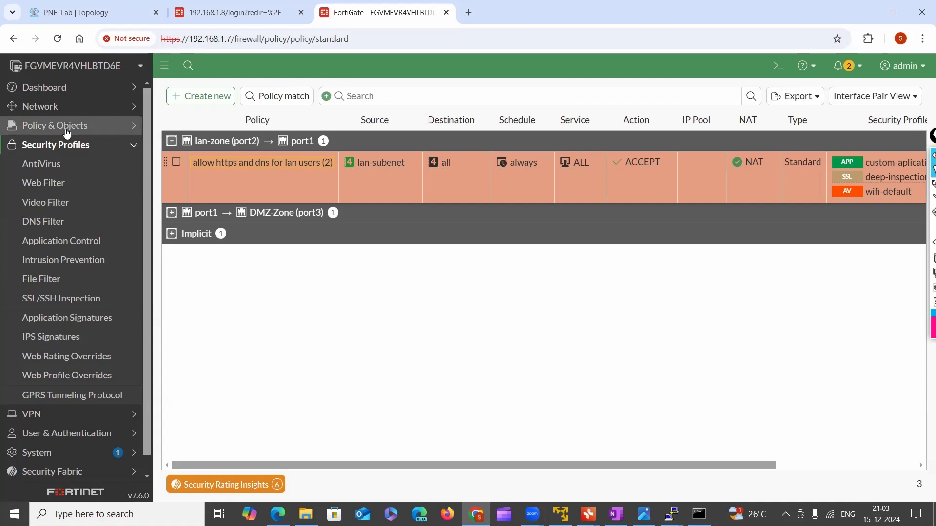
pyautogui.click(95, 146)
# Tour the VPN section, including the Fabric Overlay Orchestrator, and finish on the VPN Wizard page
pyautogui.click(90, 173)
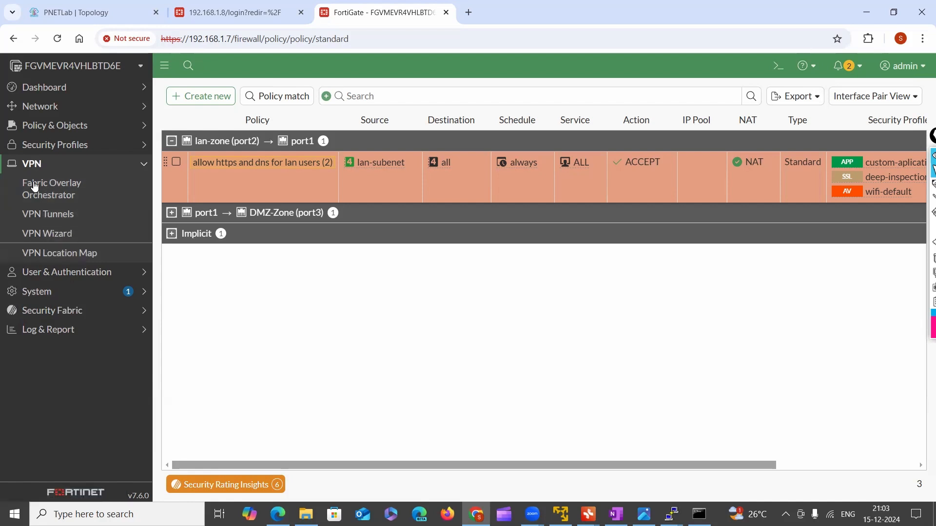
pyautogui.click(46, 233)
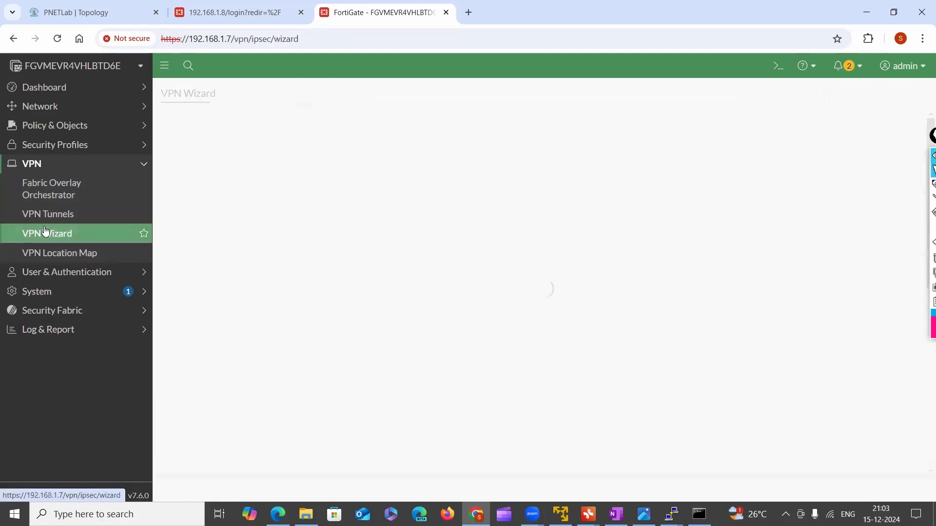
pyautogui.click(67, 220)
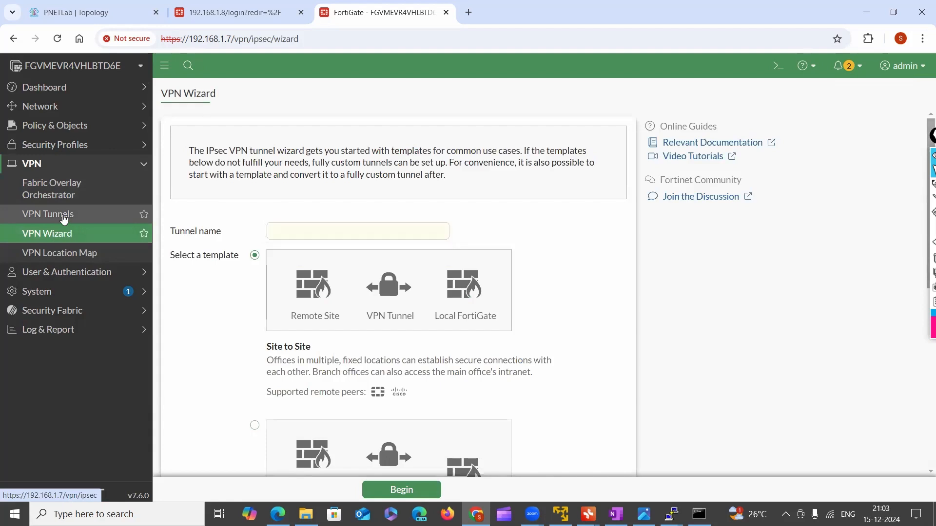
pyautogui.click(50, 191)
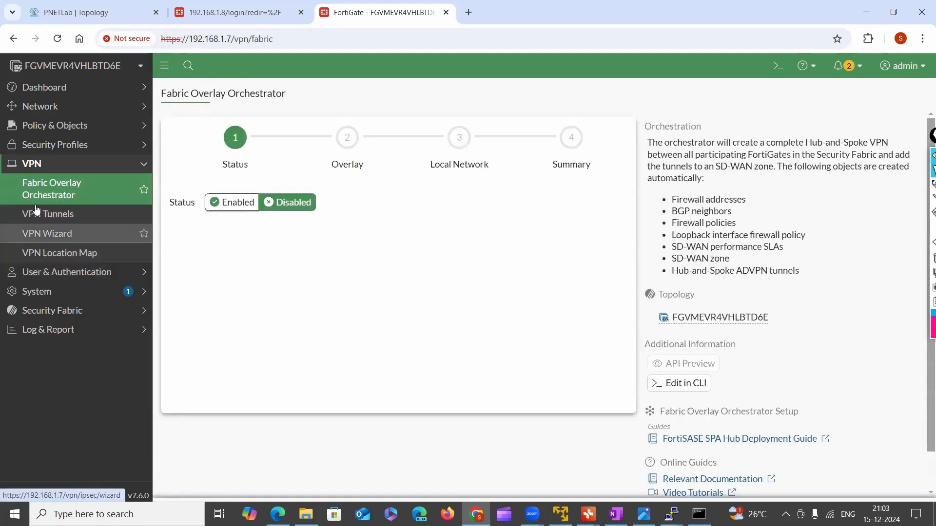
pyautogui.click(50, 230)
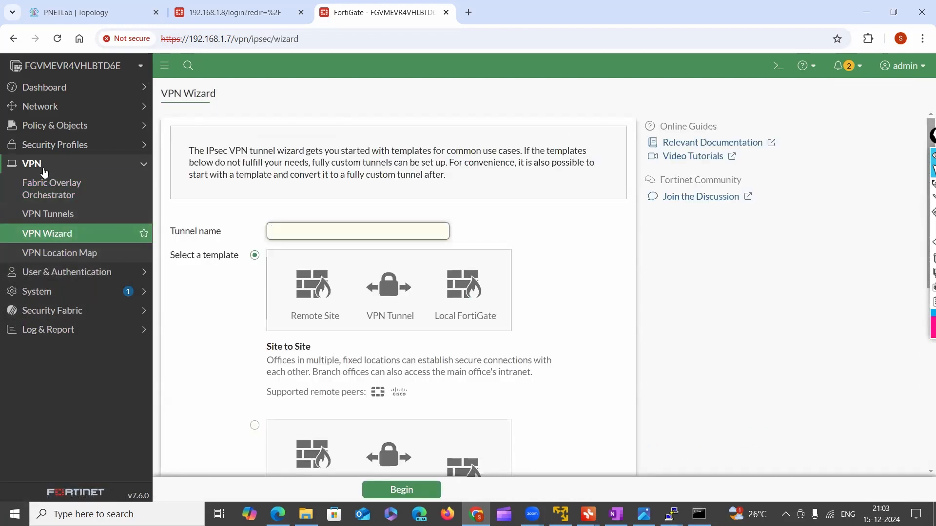
# Collapse the VPN section and review the User & Authentication pages, such as user groups, LDAP and RADIUS servers
pyautogui.click(43, 169)
pyautogui.click(73, 183)
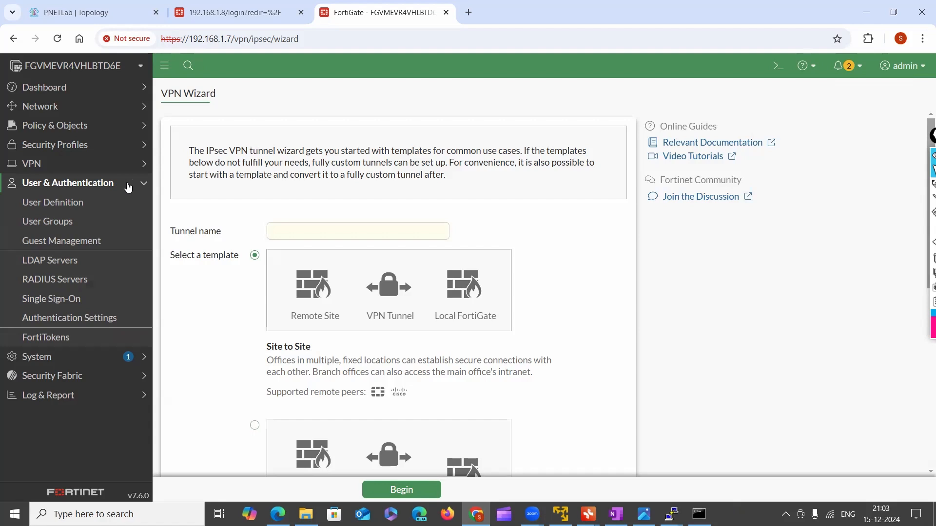
pyautogui.click(47, 183)
pyautogui.click(51, 186)
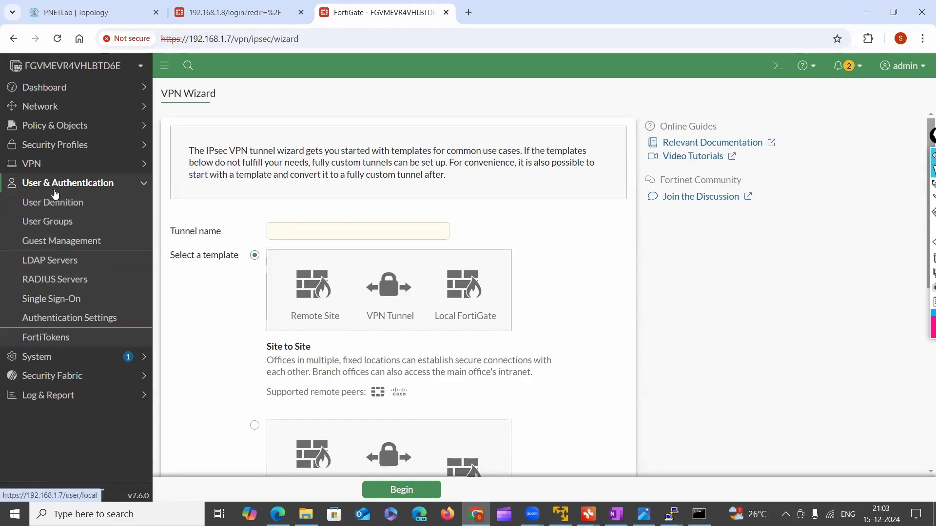
pyautogui.click(56, 188)
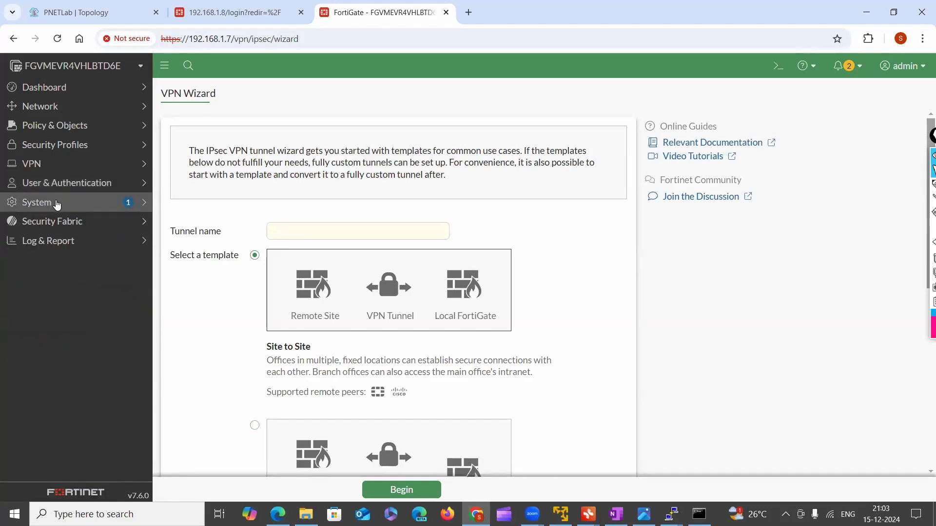
# Review the pages of the System section and expand the Security Fabric section
pyautogui.click(57, 204)
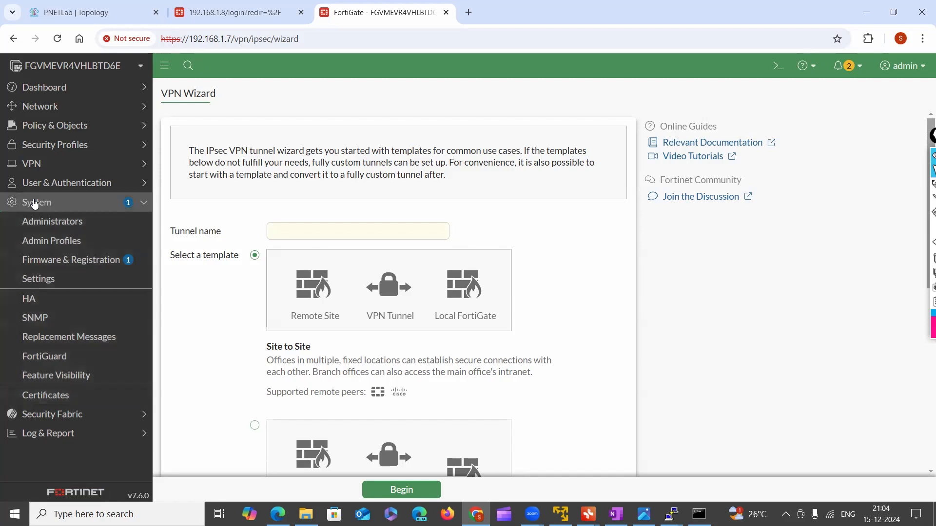
pyautogui.click(34, 203)
pyautogui.click(63, 229)
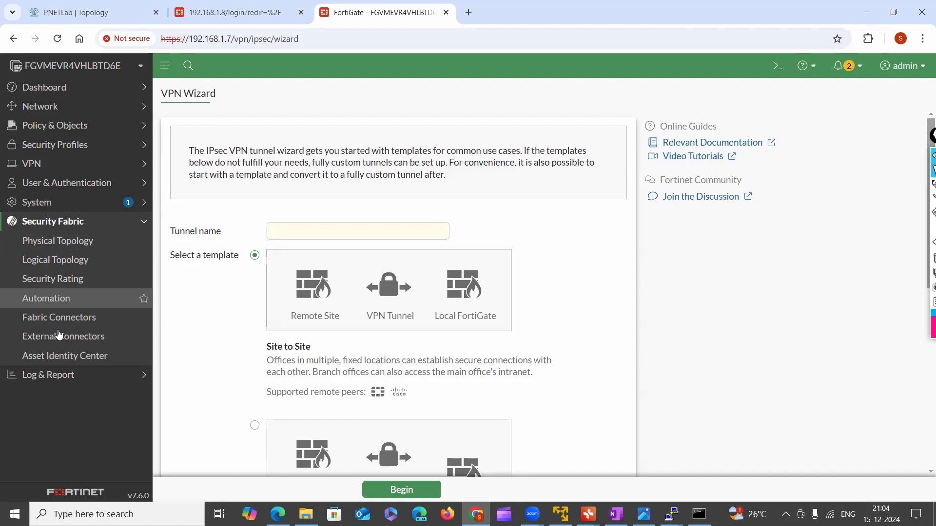
# Review the Fabric Connectors and Automation pages of the Security Fabric section and collapse the section
pyautogui.click(46, 317)
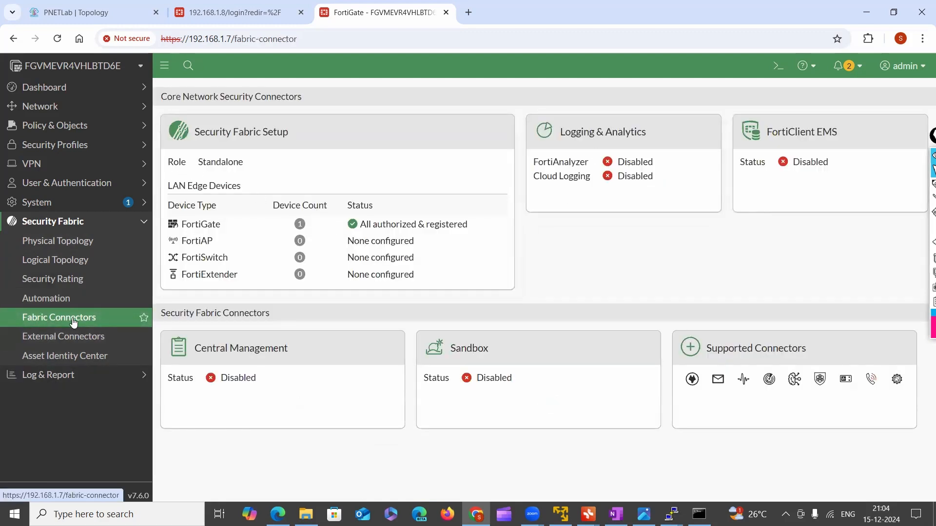
pyautogui.click(51, 226)
pyautogui.click(50, 225)
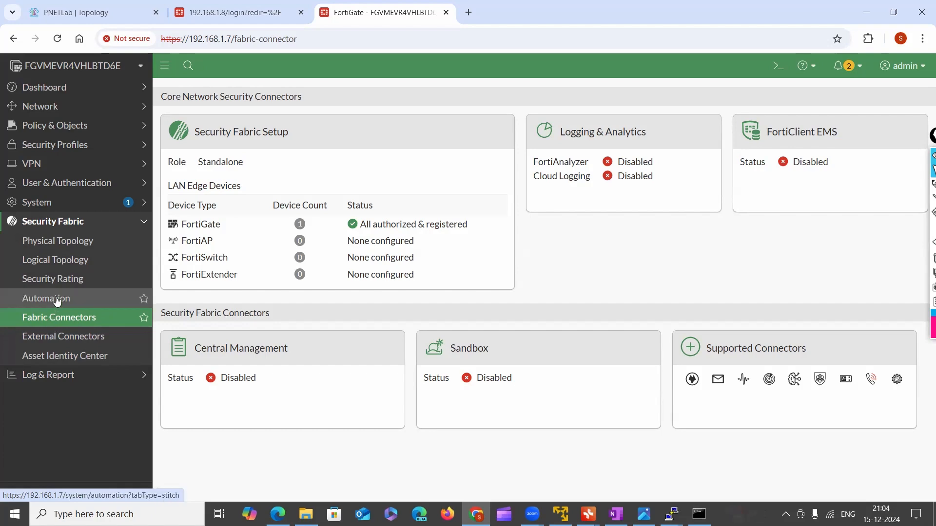
pyautogui.click(57, 300)
pyautogui.click(68, 223)
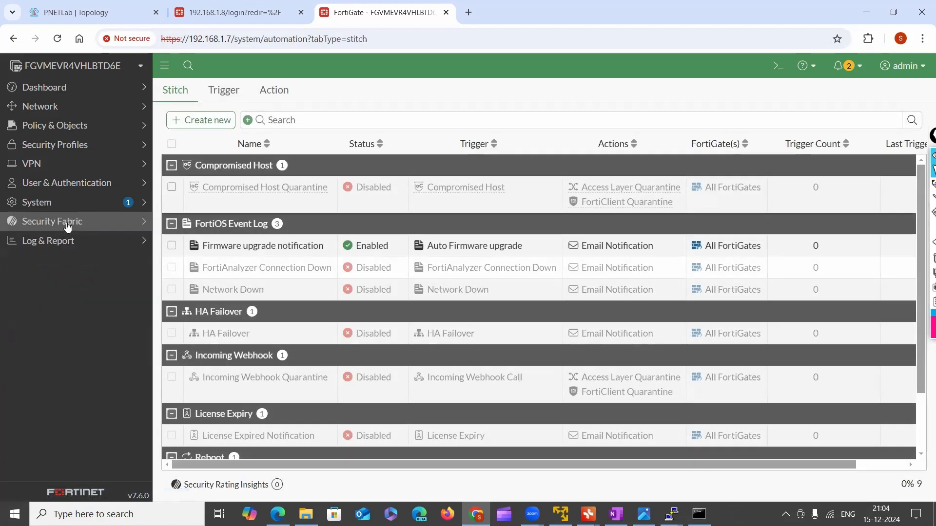
pyautogui.click(68, 223)
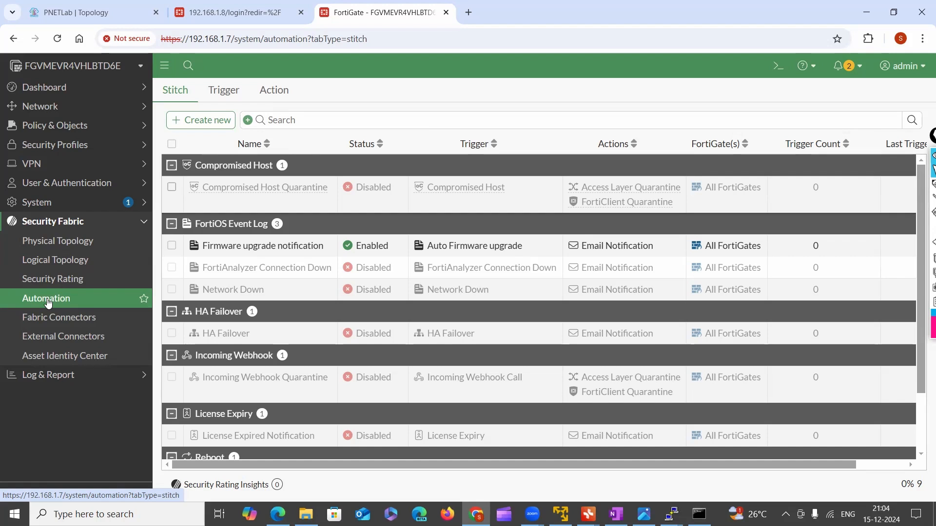
pyautogui.click(66, 223)
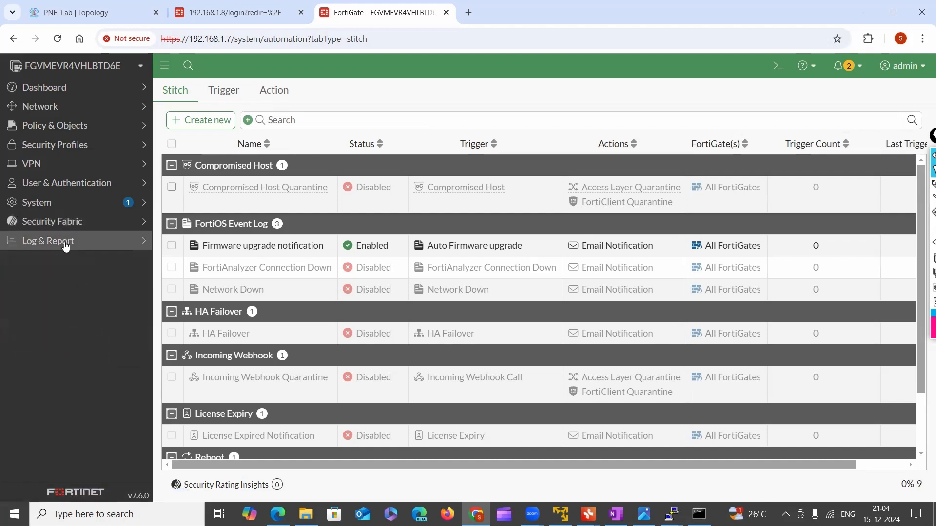
# Tour the Log & Report section, covering forward and sniffer traffic, security event log types, reports and log settings, and collapse it
pyautogui.click(65, 247)
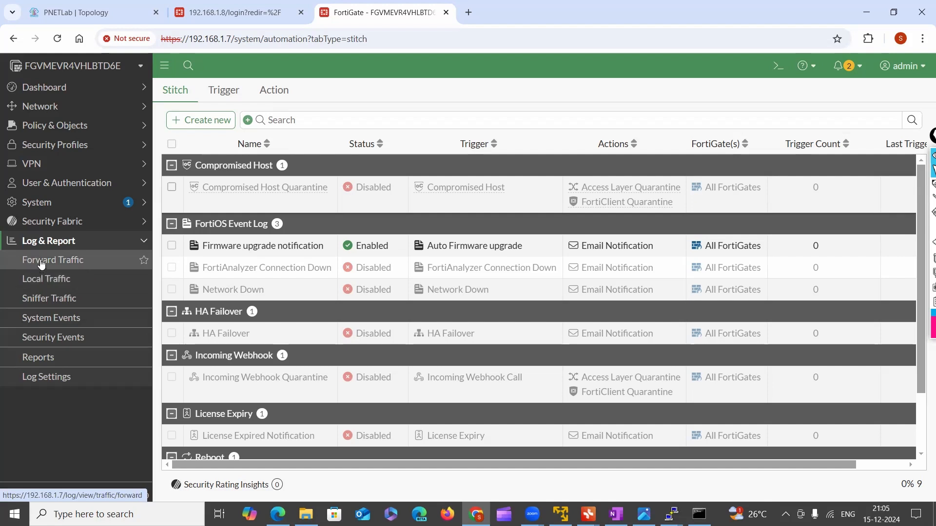
pyautogui.click(70, 265)
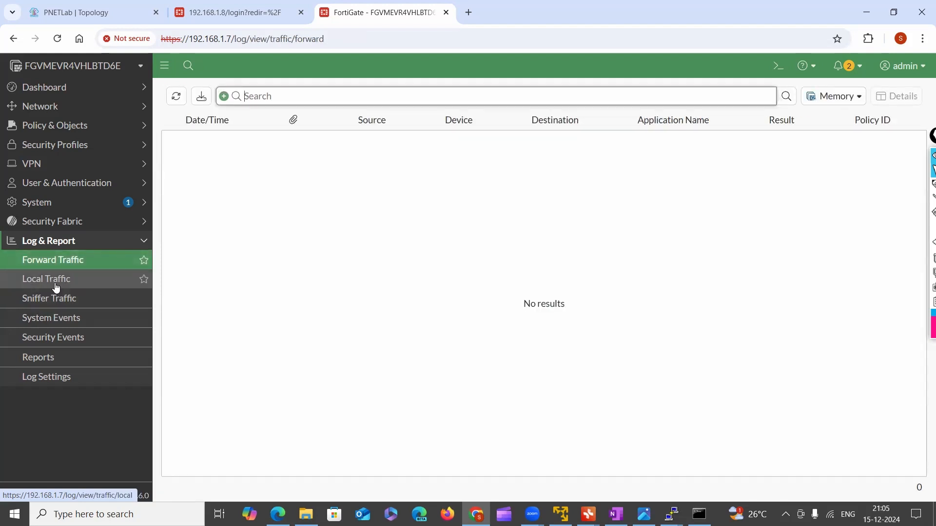
pyautogui.click(47, 307)
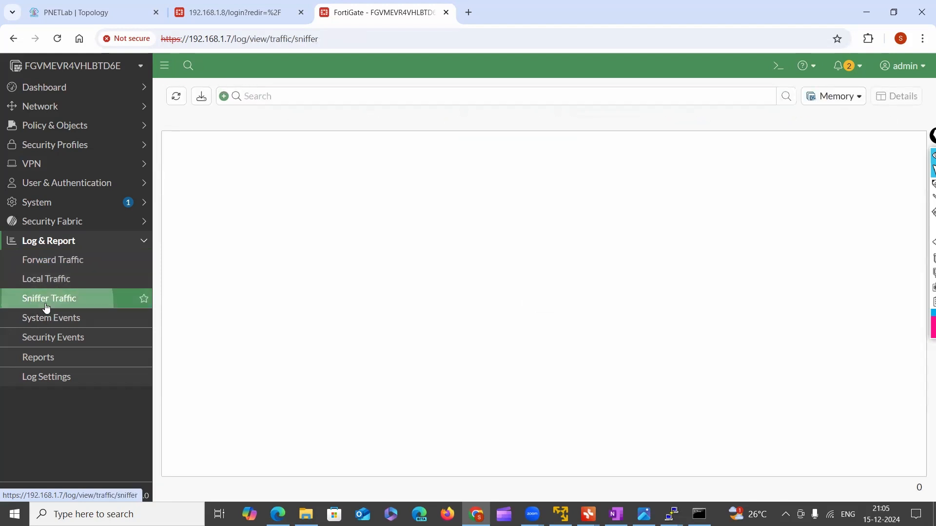
pyautogui.click(61, 337)
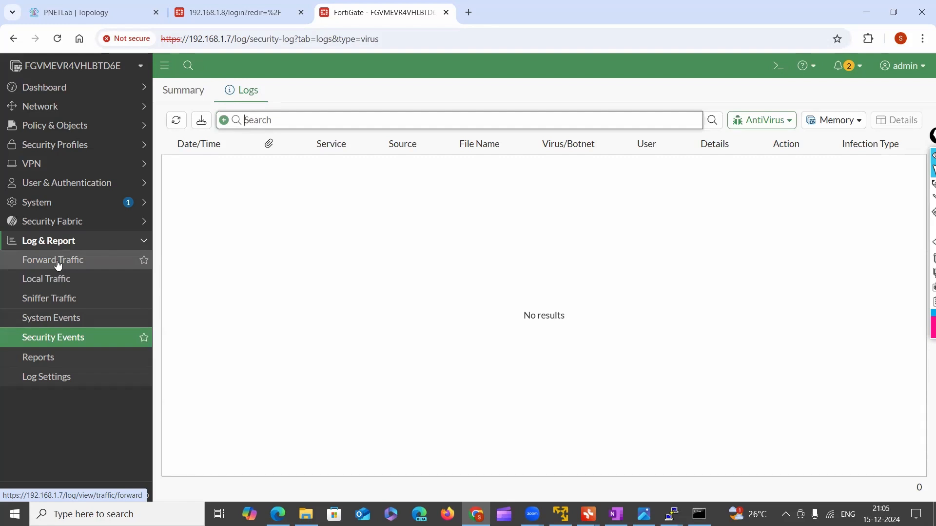
pyautogui.click(58, 265)
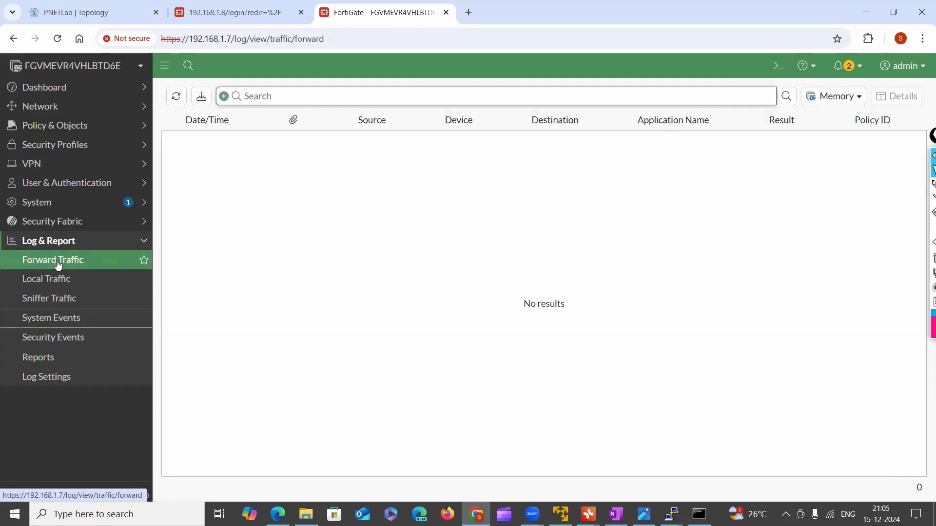
pyautogui.click(52, 342)
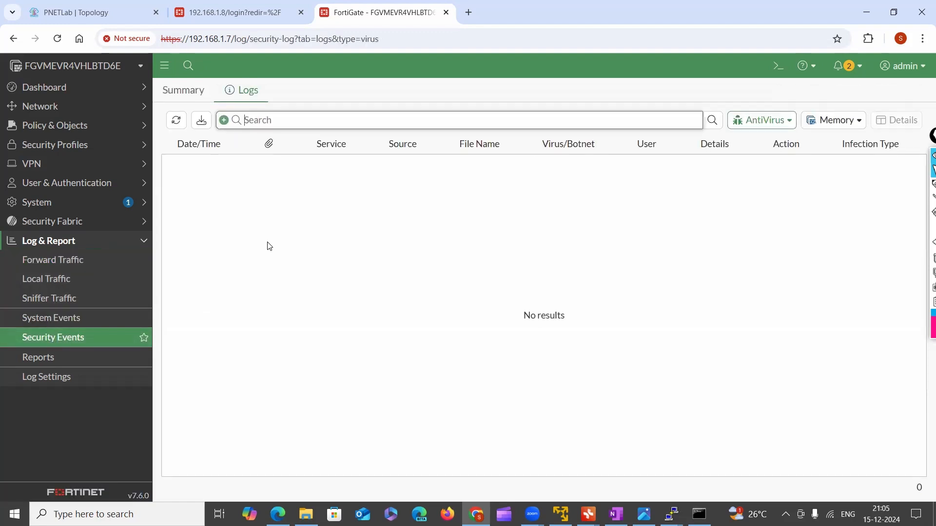
pyautogui.click(772, 128)
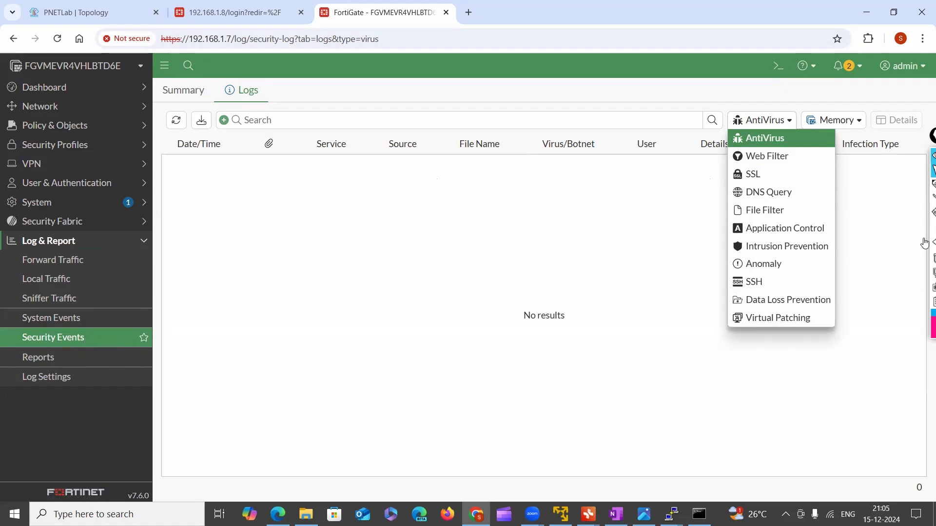
pyautogui.click(39, 359)
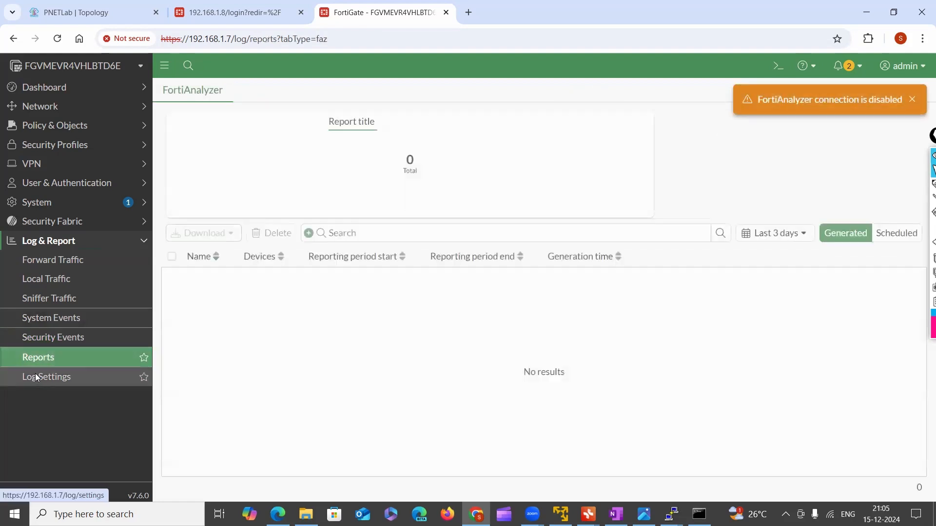
pyautogui.click(36, 378)
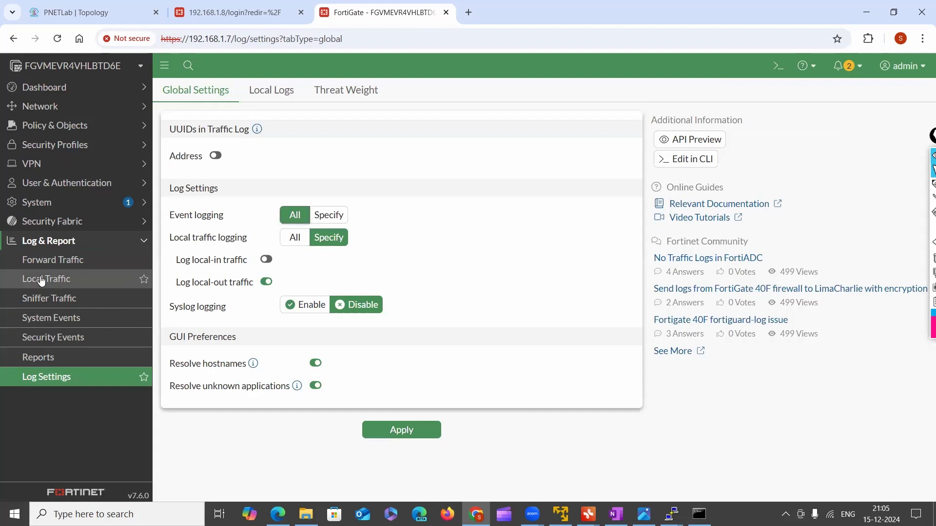
pyautogui.click(51, 248)
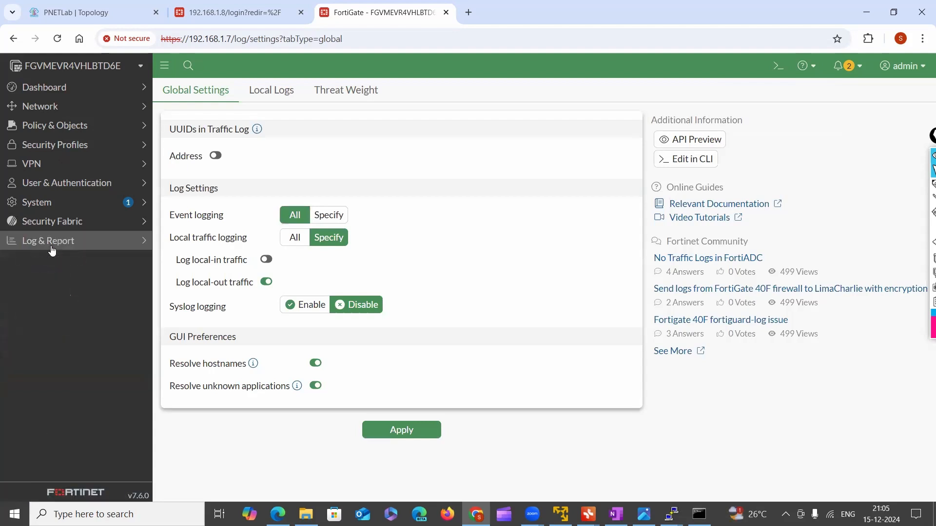
# Look at the fabric device selector and the list of Dashboard pages, and collapse the Dashboard section again
pyautogui.click(33, 90)
pyautogui.click(56, 72)
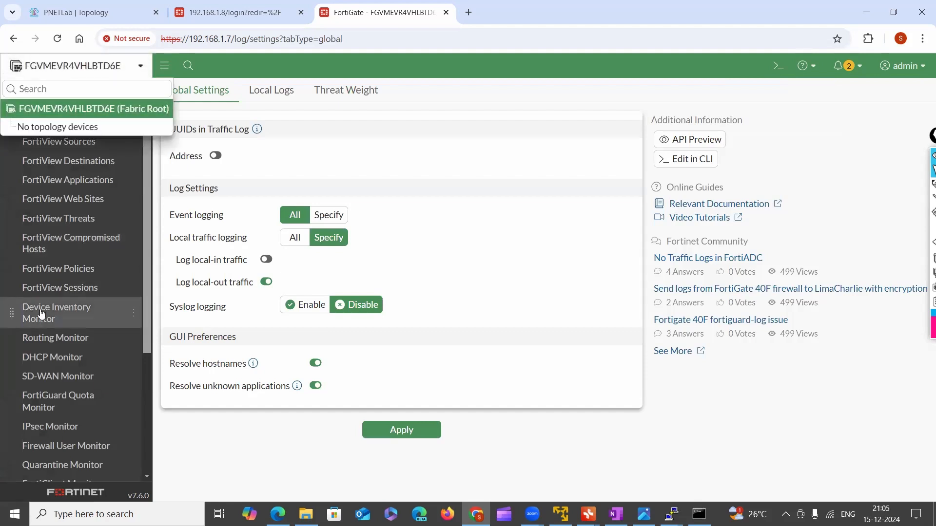
pyautogui.click(164, 66)
pyautogui.click(12, 65)
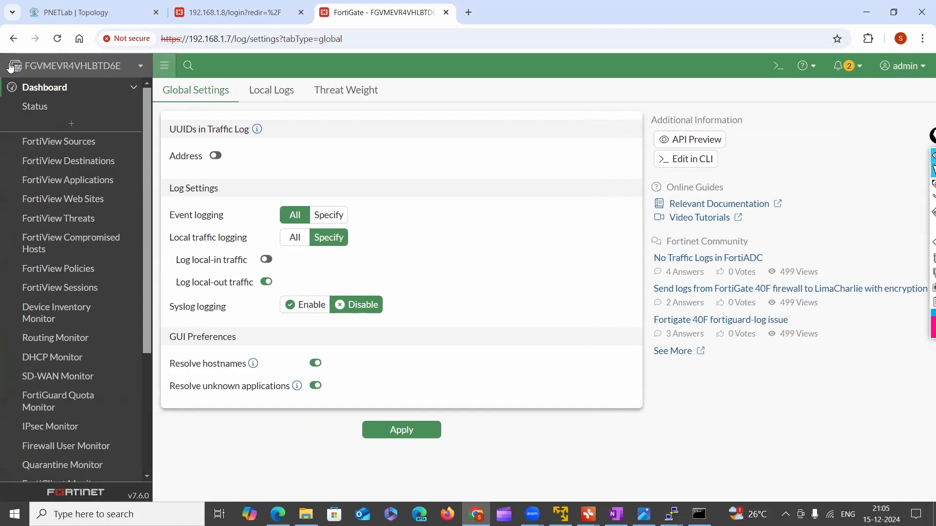
pyautogui.click(110, 68)
pyautogui.click(136, 69)
pyautogui.click(165, 69)
pyautogui.click(12, 65)
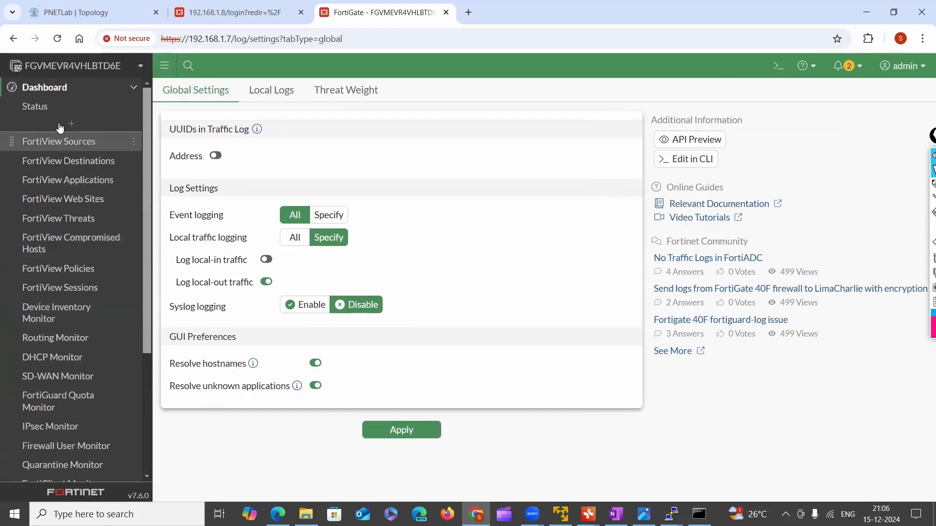
pyautogui.click(110, 91)
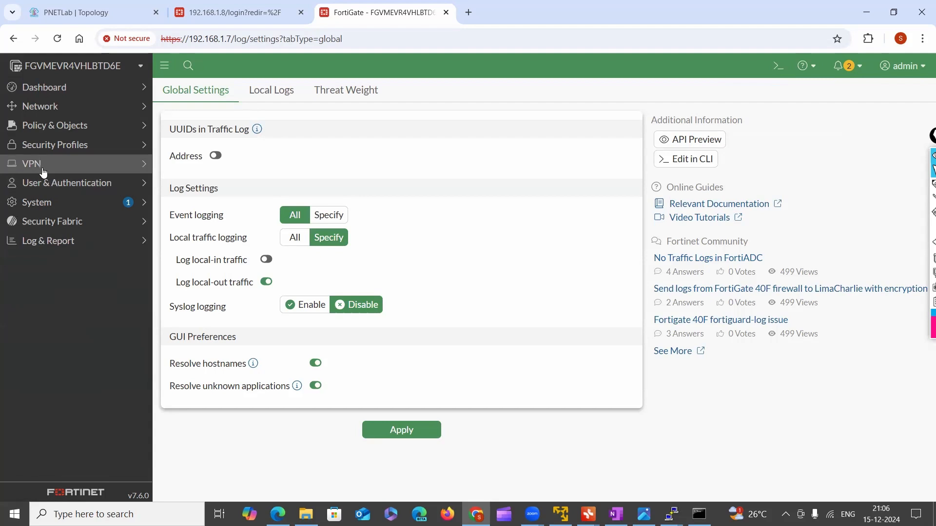
# Review the core, security and additional features on the System section's Feature Visibility page
pyautogui.click(44, 202)
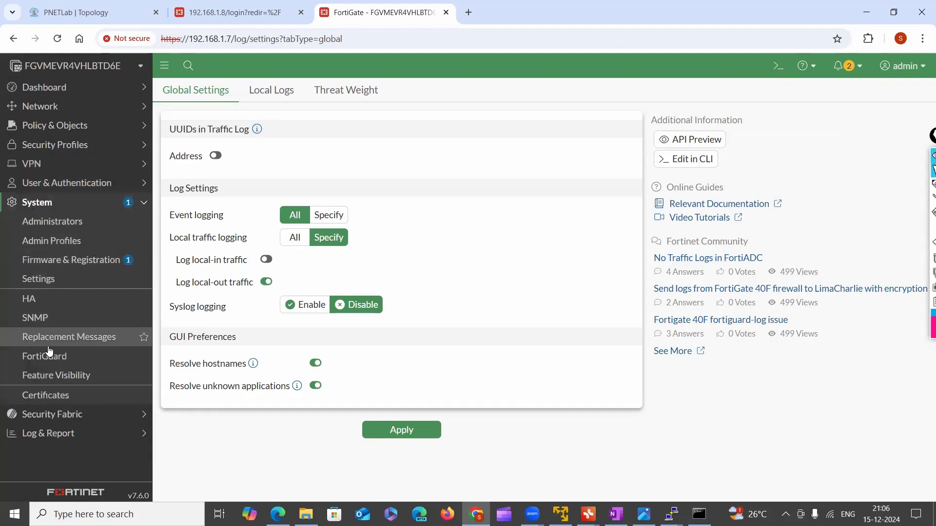
pyautogui.click(53, 375)
pyautogui.scroll(-7, 389, 311)
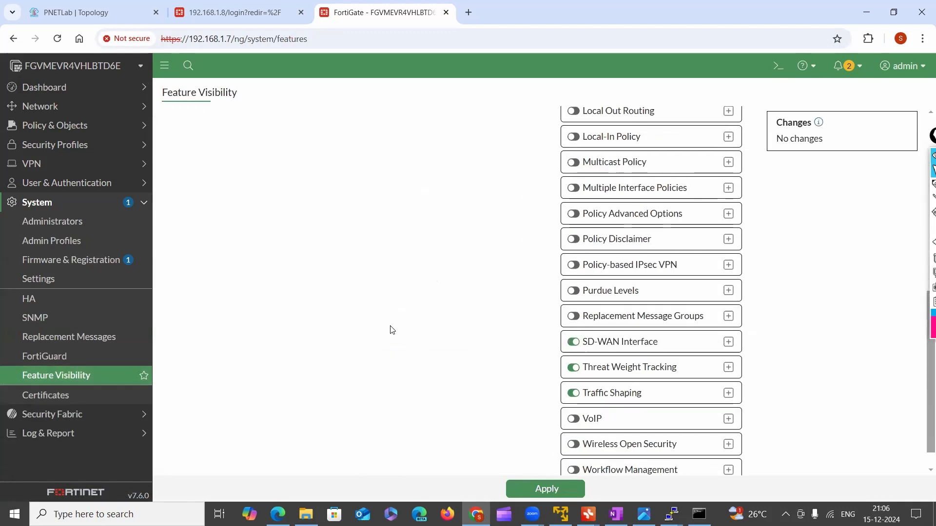
pyautogui.scroll(-2, 602, 265)
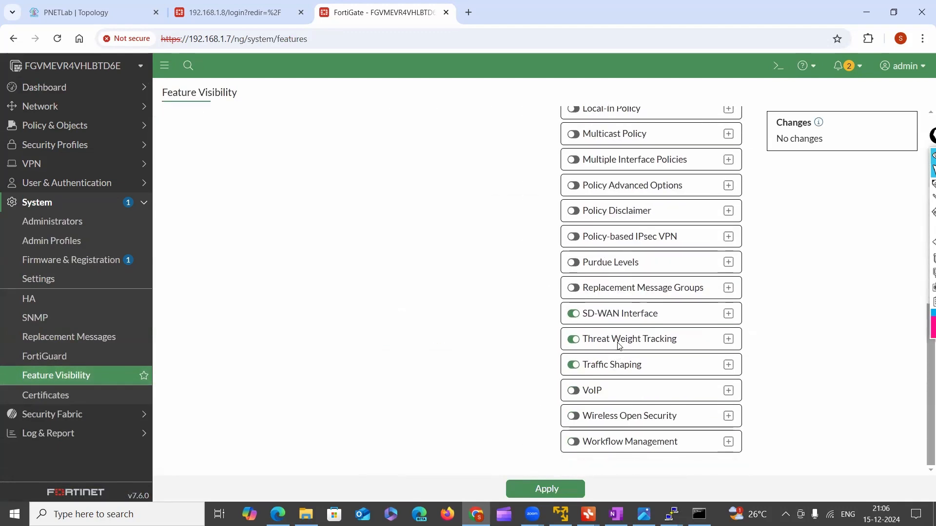
pyautogui.scroll(9, 712, 312)
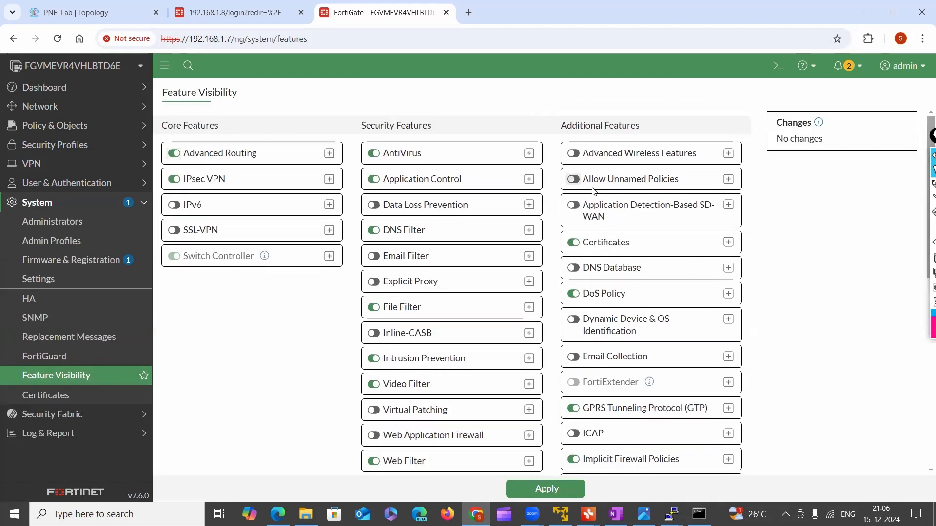
pyautogui.scroll(-1, 398, 225)
pyautogui.scroll(-8, 399, 225)
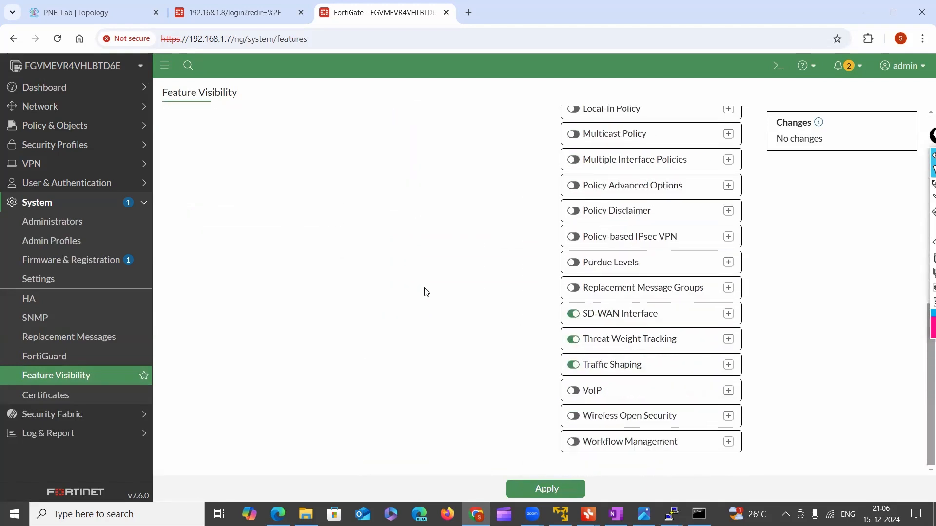
pyautogui.scroll(9, 597, 404)
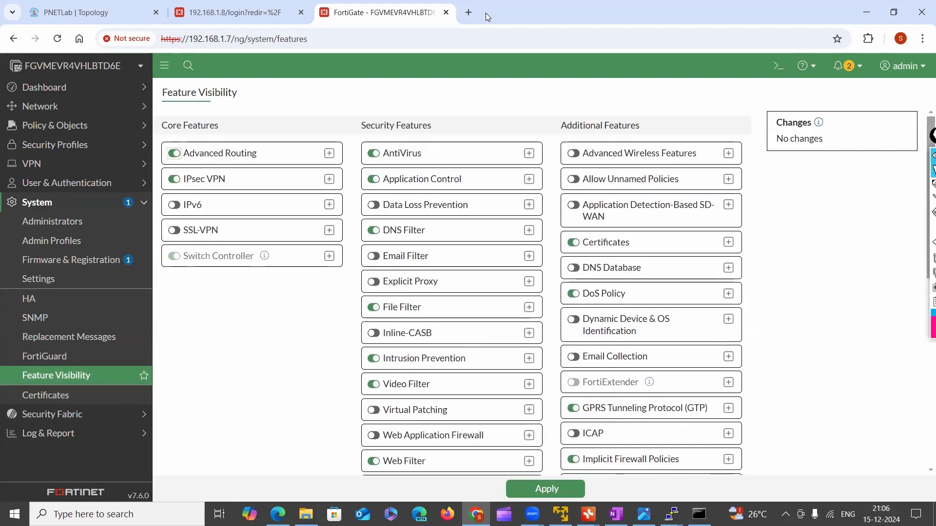
# Consult the system calendar for December 2024, checking Wednesday 18, and close it again
pyautogui.click(341, 18)
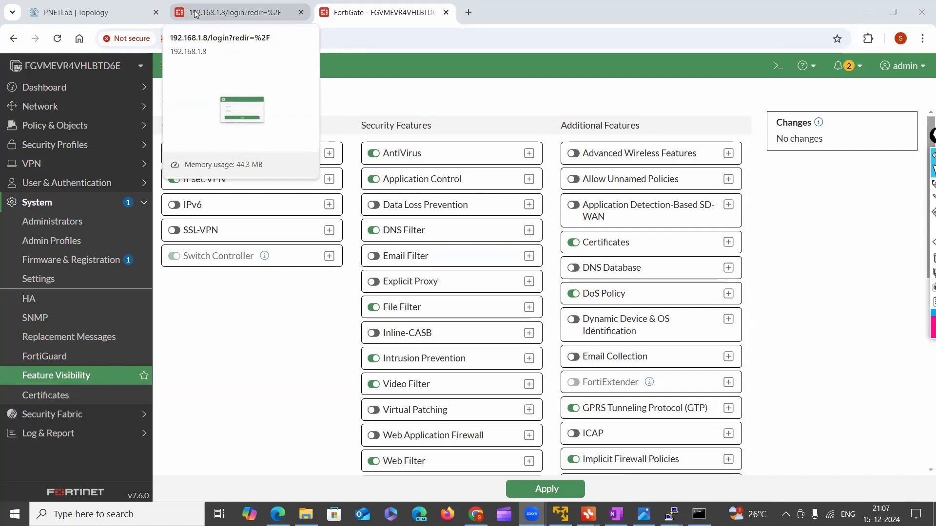
pyautogui.click(881, 514)
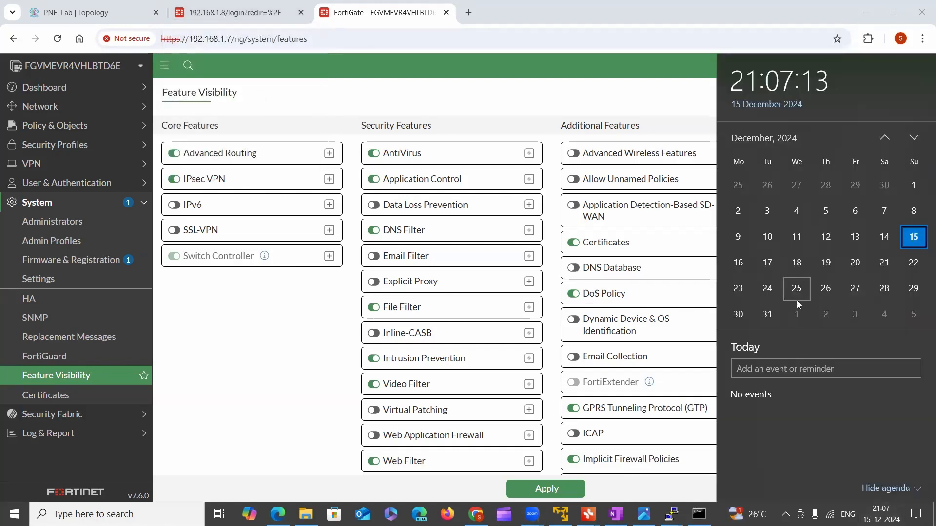
pyautogui.click(796, 263)
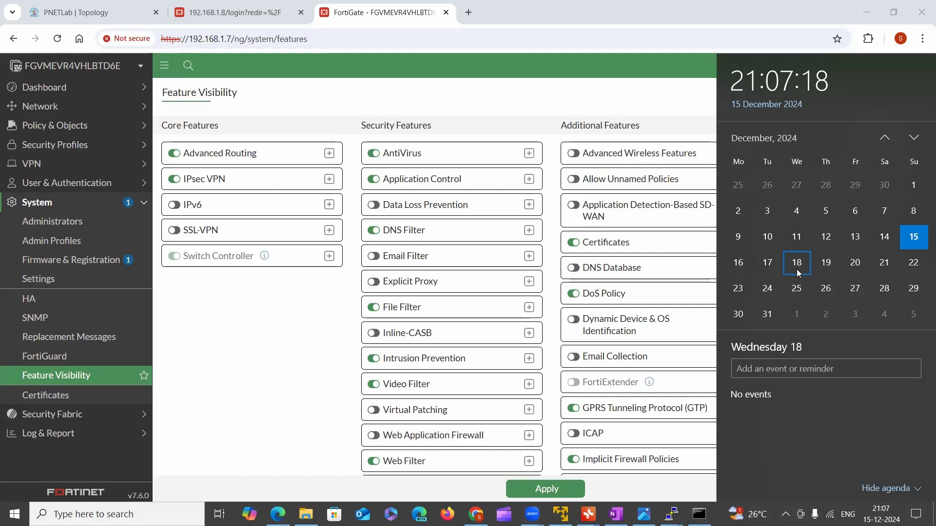
pyautogui.click(728, 163)
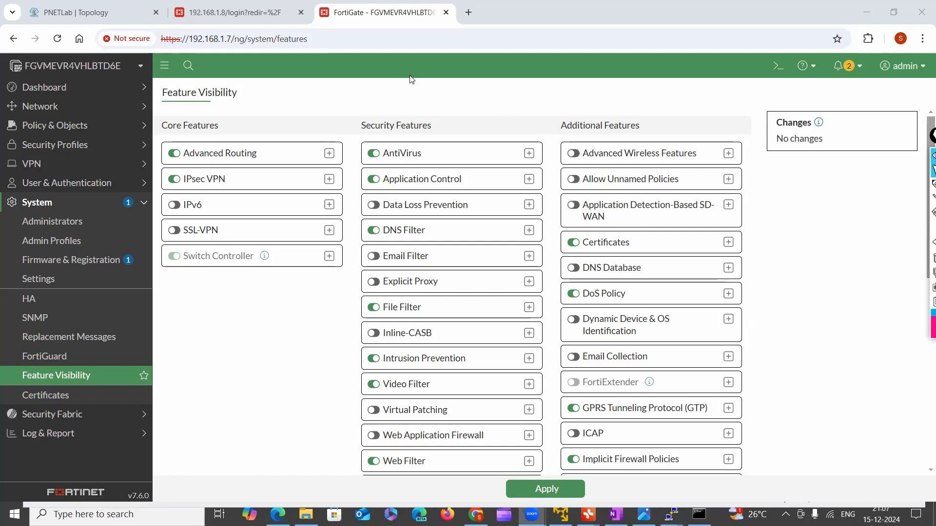
pyautogui.click(881, 514)
pyautogui.click(881, 515)
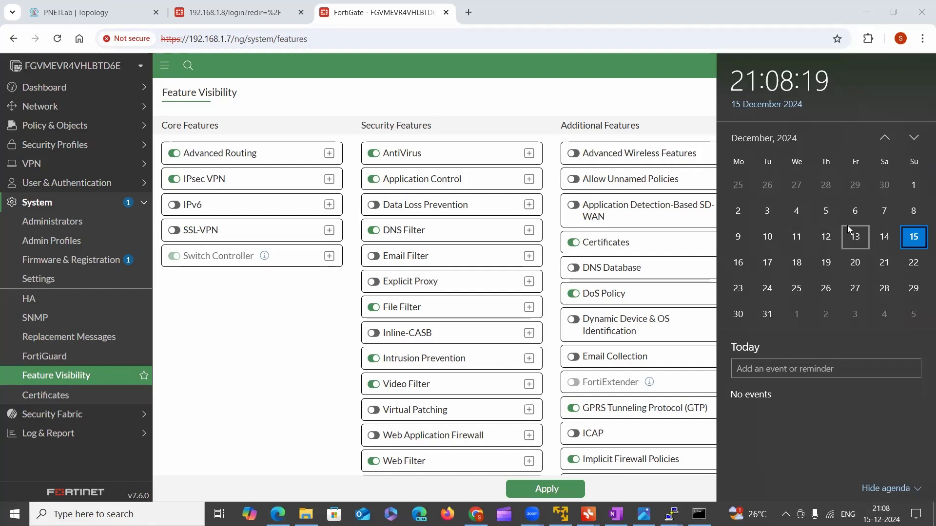
pyautogui.click(409, 20)
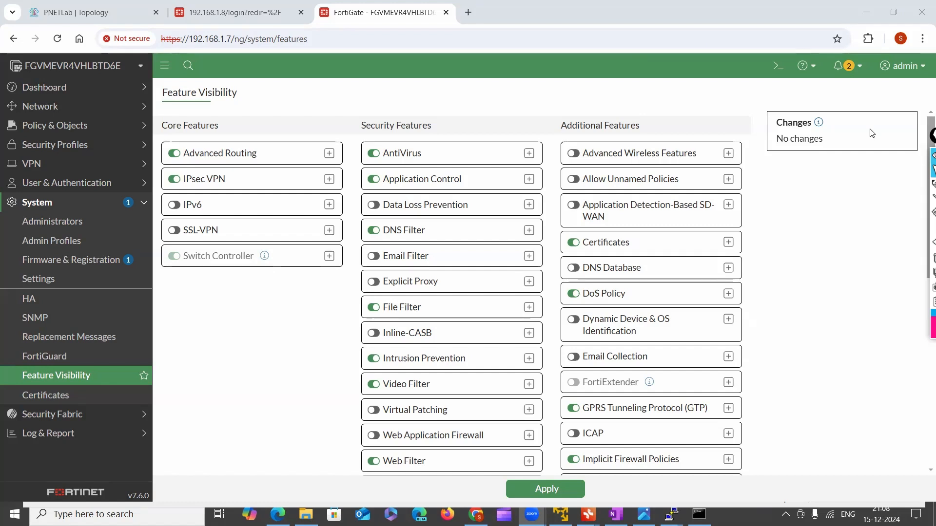
# Move the annotation toolbar fully into view beside the Additional Features column, keep its pointer tool active, and switch to OneNote
pyautogui.moveTo(932, 135); pyautogui.dragTo(743, 124)
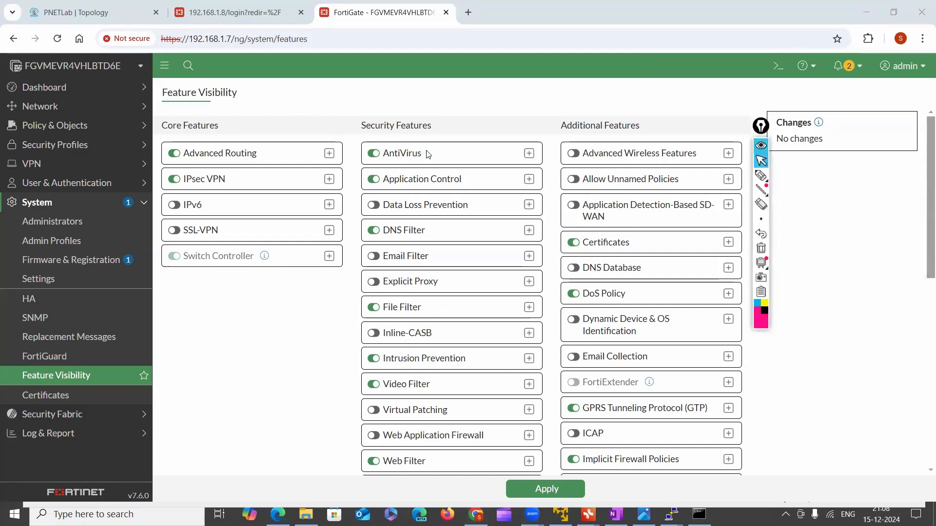
pyautogui.click(761, 176)
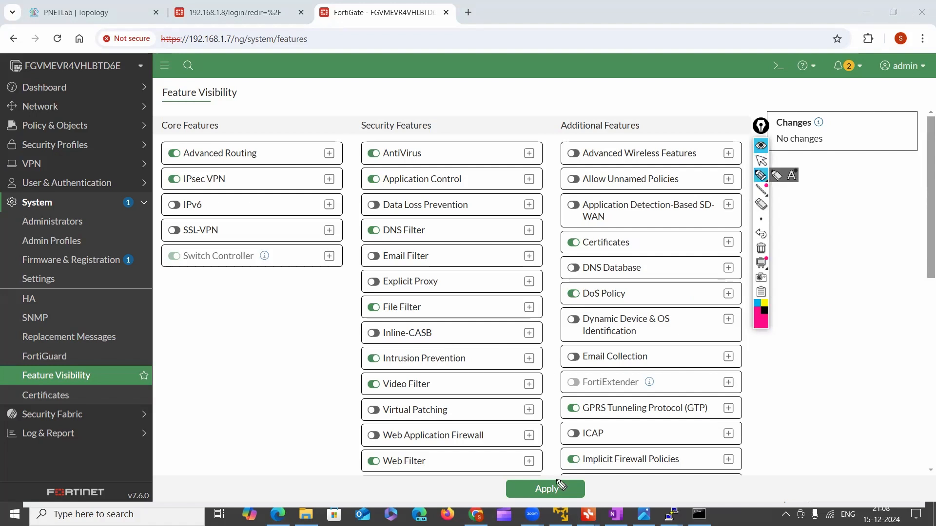
pyautogui.click(761, 160)
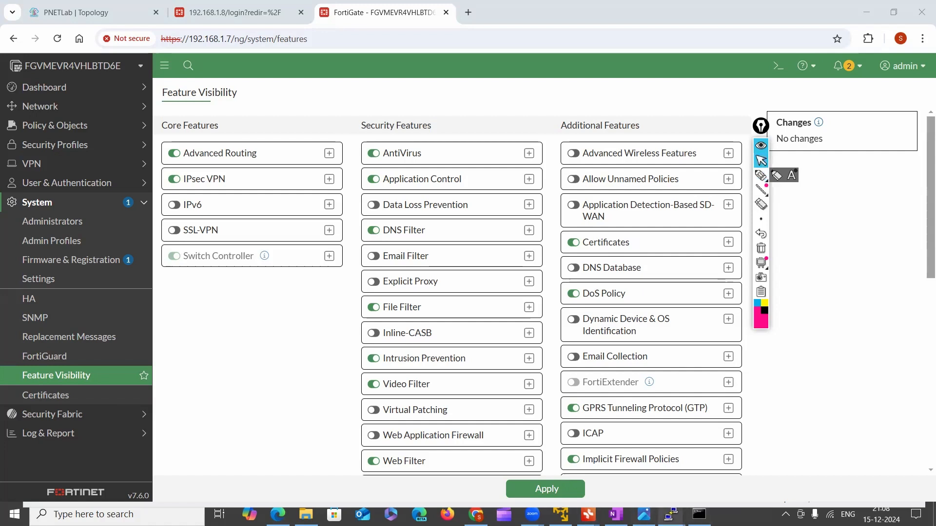
pyautogui.click(616, 515)
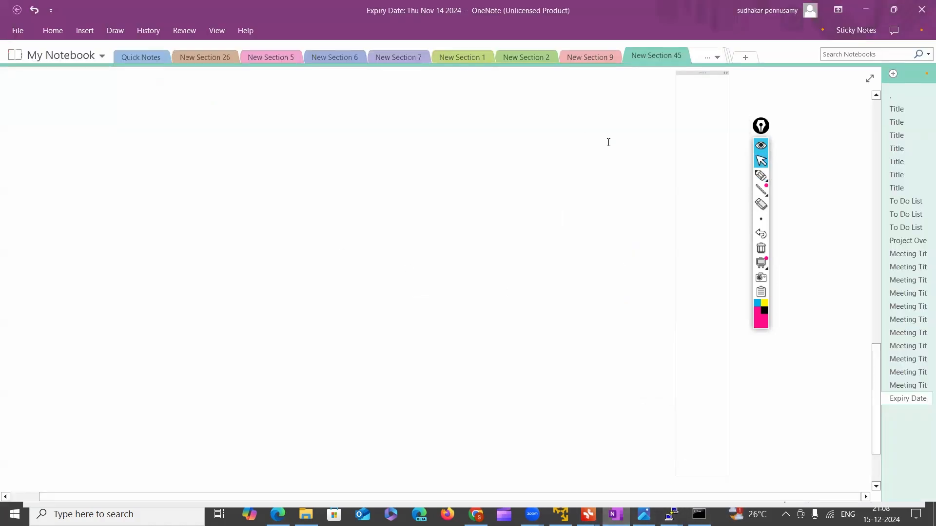
# Handwrite "5 IN 1" with the pink pen on the blank page, box it and draw a double-line arrow from the box
pyautogui.click(759, 176)
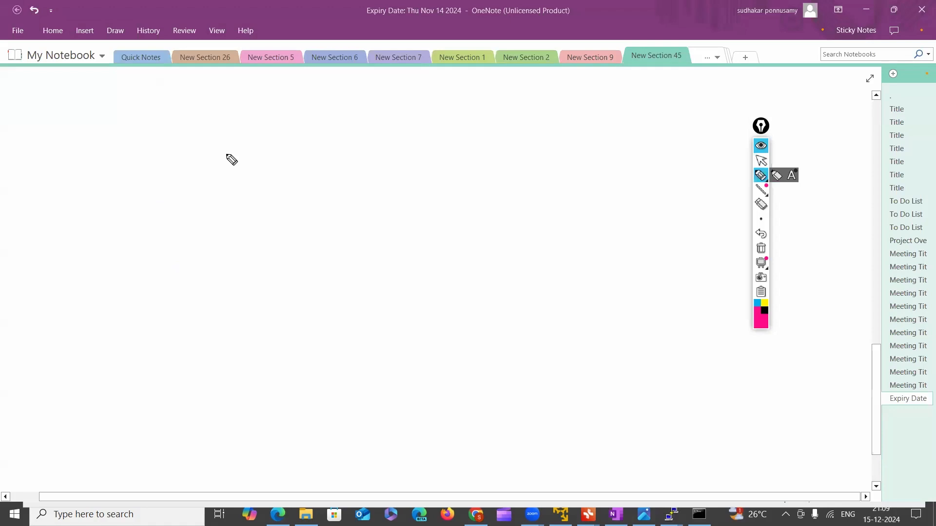
pyautogui.moveTo(252, 157); pyautogui.dragTo(265, 174)
pyautogui.moveTo(251, 156)
pyautogui.mouseDown()
pyautogui.moveTo(278, 168)
pyautogui.moveTo(303, 164)
pyautogui.mouseUp()
pyautogui.moveTo(252, 184)
pyautogui.mouseDown()
pyautogui.moveTo(315, 138)
pyautogui.moveTo(251, 184)
pyautogui.mouseUp()
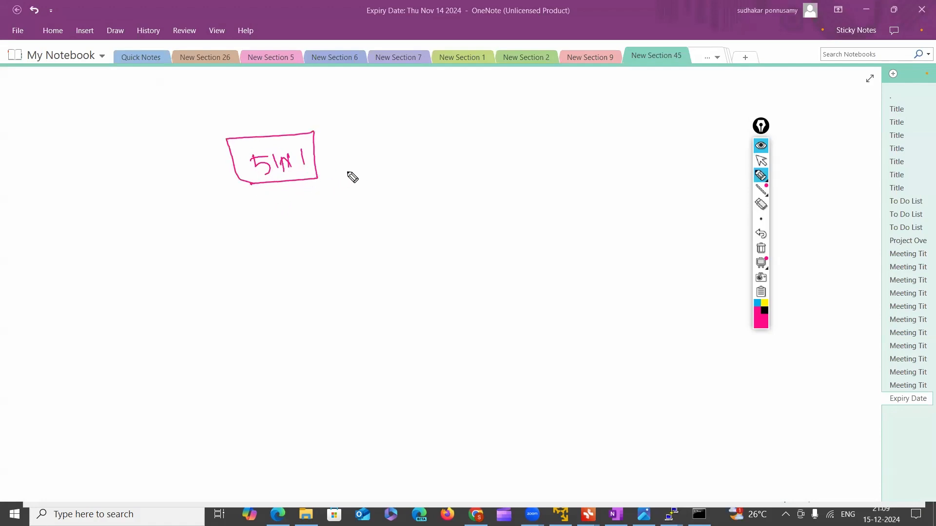
pyautogui.moveTo(317, 155); pyautogui.dragTo(347, 154)
pyautogui.moveTo(317, 160); pyautogui.dragTo(347, 160)
pyautogui.moveTo(343, 151); pyautogui.dragTo(347, 167)
# Write "40K INR" above a dividing line and "600 USD" below it, and enclose both prices in a loop
pyautogui.moveTo(395, 135)
pyautogui.mouseDown()
pyautogui.moveTo(411, 153)
pyautogui.moveTo(405, 161)
pyautogui.moveTo(421, 146)
pyautogui.moveTo(430, 155)
pyautogui.moveTo(488, 146)
pyautogui.mouseUp()
pyautogui.moveTo(381, 181); pyautogui.dragTo(483, 182)
pyautogui.moveTo(400, 199)
pyautogui.mouseDown()
pyautogui.moveTo(403, 213)
pyautogui.moveTo(474, 220)
pyautogui.mouseUp()
pyautogui.moveTo(382, 128)
pyautogui.mouseDown()
pyautogui.moveTo(355, 155)
pyautogui.moveTo(365, 248)
pyautogui.mouseUp()
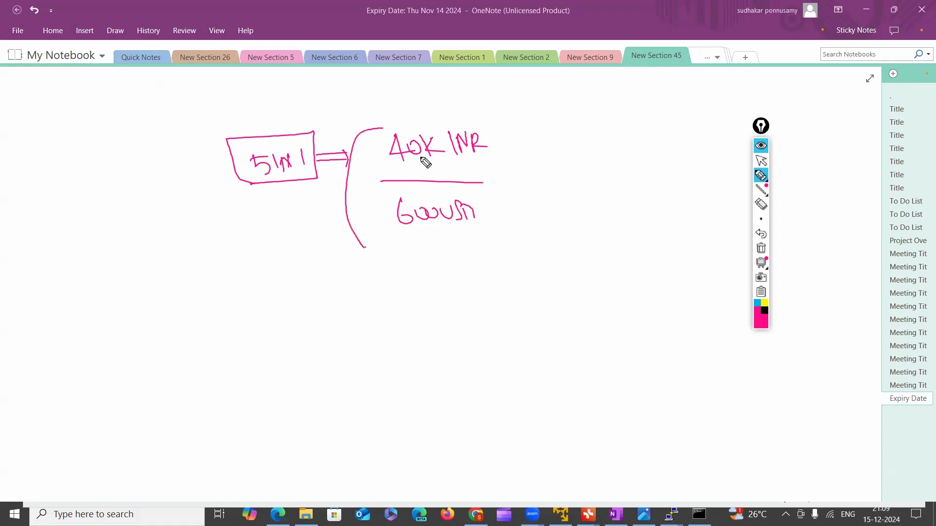
pyautogui.moveTo(383, 128)
pyautogui.mouseDown()
pyautogui.moveTo(497, 135)
pyautogui.moveTo(450, 238)
pyautogui.mouseUp()
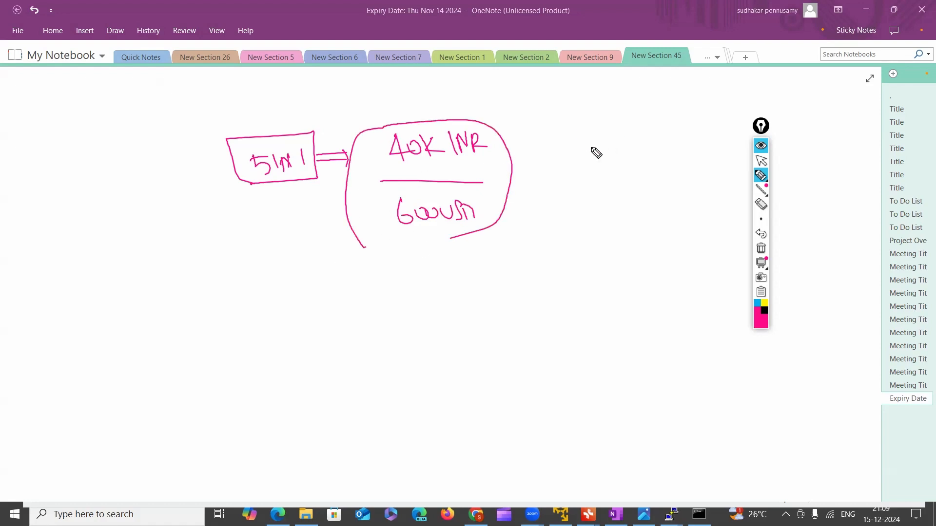
# Cross out both enclosed prices and point an arrow to the new prices, "20K INR" above a line and "300 USD" below
pyautogui.moveTo(513, 183); pyautogui.dragTo(525, 191)
pyautogui.moveTo(388, 152); pyautogui.dragTo(487, 142)
pyautogui.moveTo(399, 222); pyautogui.dragTo(480, 206)
pyautogui.moveTo(545, 131)
pyautogui.mouseDown()
pyautogui.moveTo(559, 147)
pyautogui.moveTo(569, 131)
pyautogui.moveTo(598, 144)
pyautogui.moveTo(619, 128)
pyautogui.moveTo(647, 140)
pyautogui.mouseUp()
pyautogui.moveTo(546, 157); pyautogui.dragTo(593, 154)
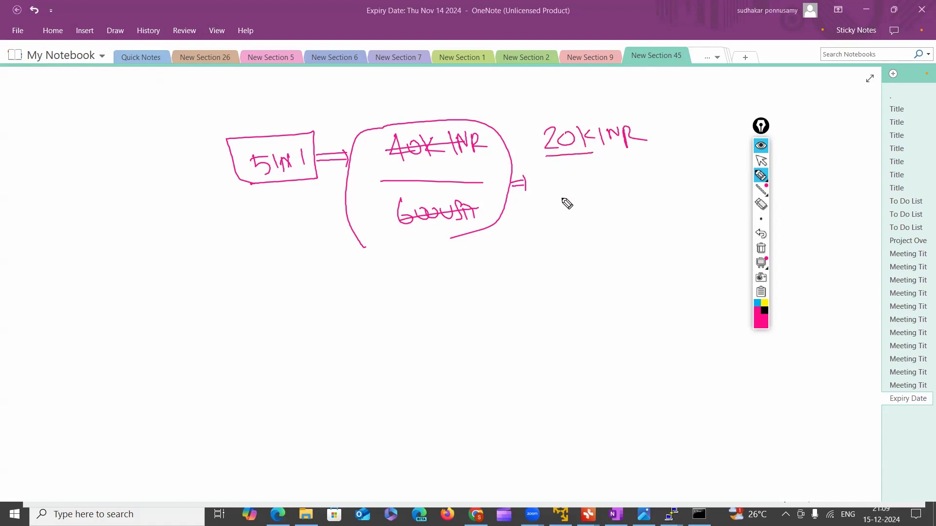
pyautogui.moveTo(548, 189); pyautogui.dragTo(614, 186)
pyautogui.moveTo(554, 205)
pyautogui.mouseDown()
pyautogui.moveTo(591, 218)
pyautogui.moveTo(624, 209)
pyautogui.moveTo(645, 223)
pyautogui.mouseUp()
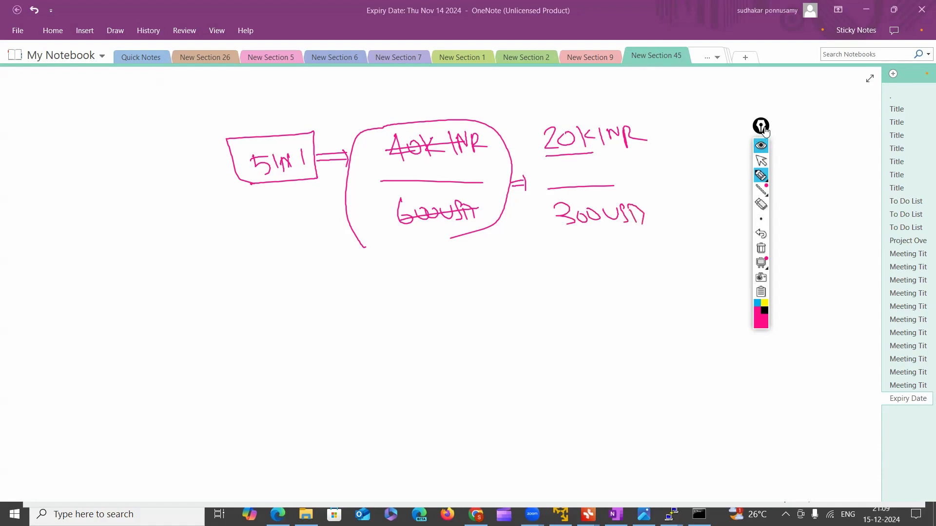
# Move the annotation toolbar away from the prices and draw a box around "20K INR" with the pen
pyautogui.moveTo(765, 130); pyautogui.dragTo(843, 129)
pyautogui.click(837, 175)
pyautogui.moveTo(583, 152); pyautogui.dragTo(648, 152)
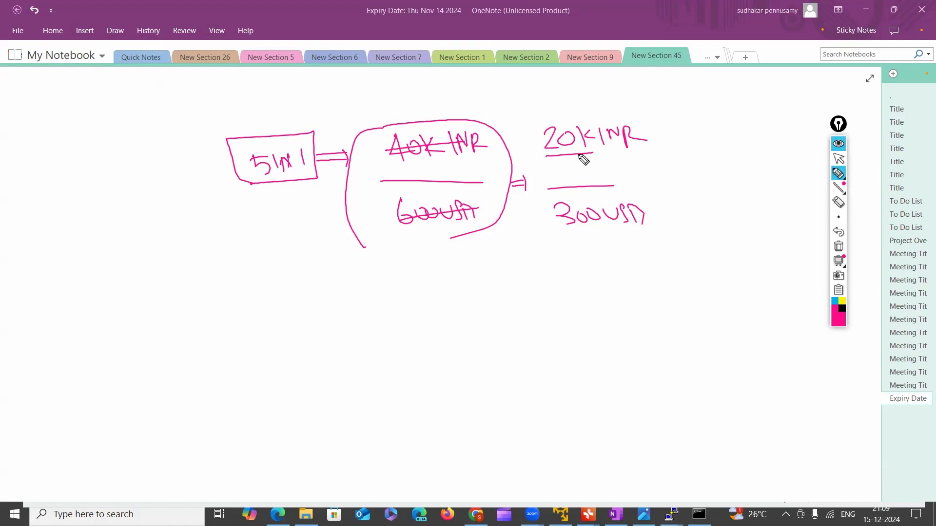
pyautogui.moveTo(538, 125); pyautogui.dragTo(544, 163)
pyautogui.moveTo(535, 123)
pyautogui.mouseDown()
pyautogui.moveTo(641, 114)
pyautogui.moveTo(637, 163)
pyautogui.mouseUp()
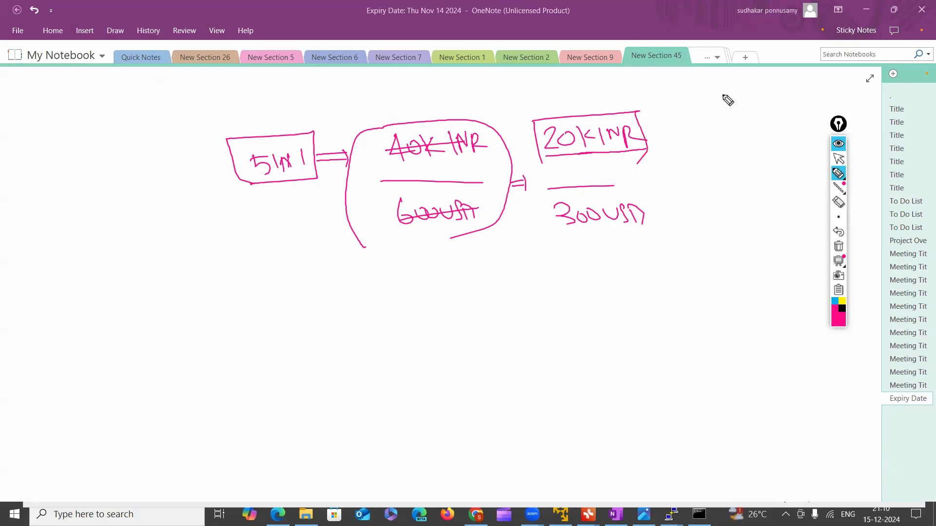
# Write a heading for 3 instalments and beneath it "50% ⇒ 10,000 INR", moving the annotation toolbar clear of the writing
pyautogui.moveTo(730, 83)
pyautogui.mouseDown()
pyautogui.moveTo(730, 99)
pyautogui.moveTo(810, 92)
pyautogui.mouseUp()
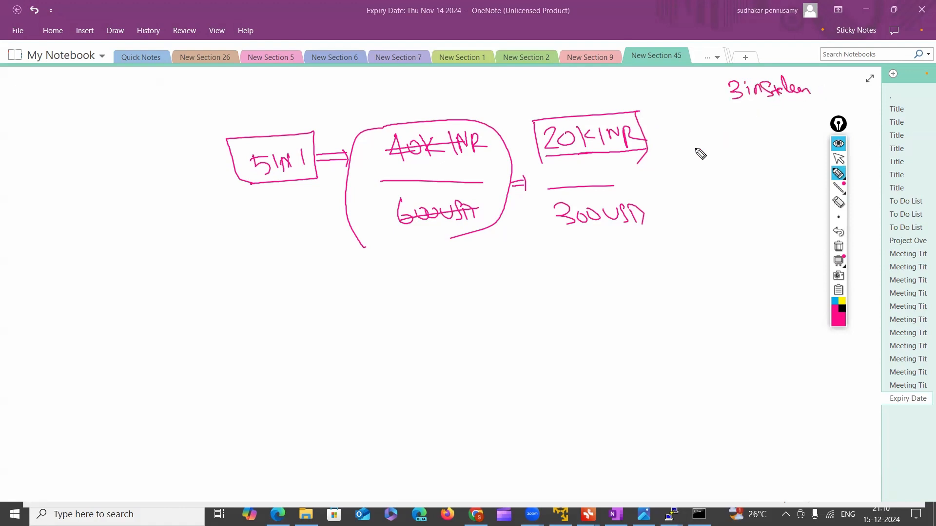
pyautogui.moveTo(682, 143)
pyautogui.mouseDown()
pyautogui.moveTo(706, 148)
pyautogui.moveTo(725, 136)
pyautogui.moveTo(735, 150)
pyautogui.mouseUp()
pyautogui.moveTo(839, 128); pyautogui.dragTo(843, 185)
pyautogui.moveTo(746, 139); pyautogui.dragTo(754, 144)
pyautogui.moveTo(757, 125)
pyautogui.mouseDown()
pyautogui.moveTo(761, 150)
pyautogui.moveTo(798, 146)
pyautogui.mouseUp()
pyautogui.moveTo(803, 130); pyautogui.dragTo(842, 131)
pyautogui.moveTo(842, 130); pyautogui.dragTo(860, 130)
pyautogui.moveTo(861, 125); pyautogui.dragTo(868, 140)
pyautogui.moveTo(874, 138); pyautogui.dragTo(883, 128)
pyautogui.moveTo(886, 139)
pyautogui.mouseDown()
pyautogui.moveTo(894, 126)
pyautogui.moveTo(903, 132)
pyautogui.mouseUp()
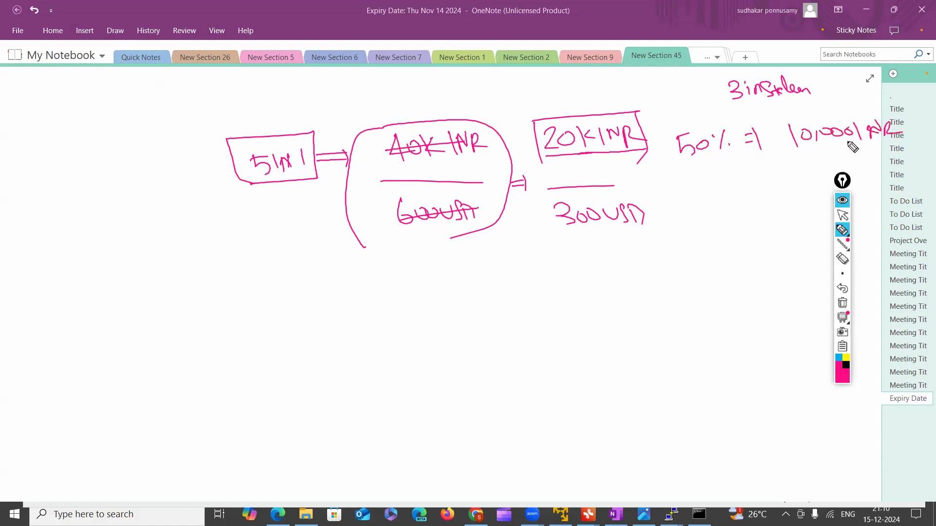
# Underline the 50% row and write "150 USD" beneath it, and move the annotation toolbar to the empty area below 300 USD
pyautogui.moveTo(716, 165); pyautogui.dragTo(759, 157)
pyautogui.moveTo(717, 187); pyautogui.dragTo(719, 202)
pyautogui.moveTo(726, 191)
pyautogui.mouseDown()
pyautogui.moveTo(731, 200)
pyautogui.moveTo(739, 191)
pyautogui.mouseUp()
pyautogui.moveTo(746, 191); pyautogui.dragTo(778, 187)
pyautogui.moveTo(786, 186)
pyautogui.mouseDown()
pyautogui.moveTo(735, 272)
pyautogui.moveTo(740, 292)
pyautogui.moveTo(530, 308)
pyautogui.mouseUp()
pyautogui.click(739, 323)
pyautogui.click(530, 354)
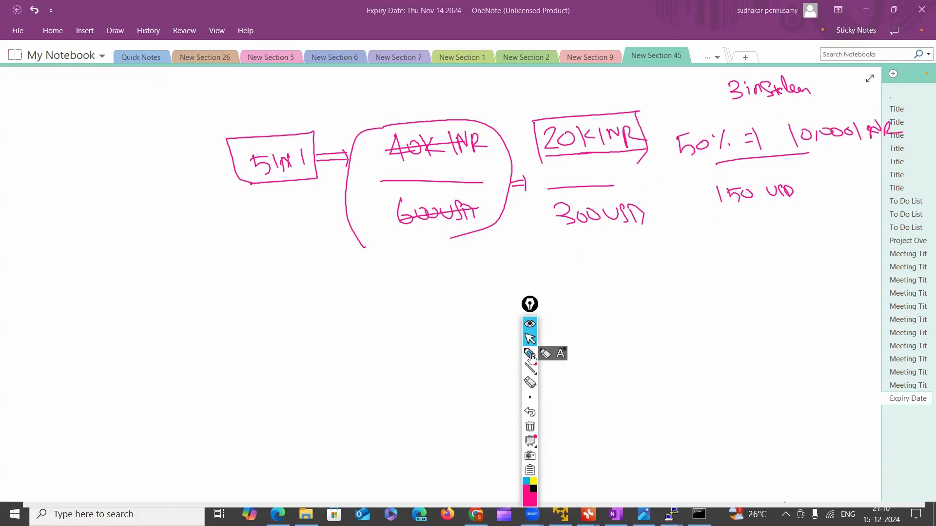
# Mark the 50% instalment with a circled 1 and an arrow, and start another row with a circled 2 and an arrow
pyautogui.moveTo(673, 170); pyautogui.dragTo(683, 171)
pyautogui.moveTo(676, 177); pyautogui.dragTo(684, 176)
pyautogui.moveTo(687, 167); pyautogui.dragTo(688, 182)
pyautogui.moveTo(666, 246)
pyautogui.mouseDown()
pyautogui.moveTo(678, 257)
pyautogui.moveTo(651, 249)
pyautogui.moveTo(679, 238)
pyautogui.moveTo(695, 252)
pyautogui.mouseUp()
pyautogui.moveTo(698, 247); pyautogui.dragTo(698, 255)
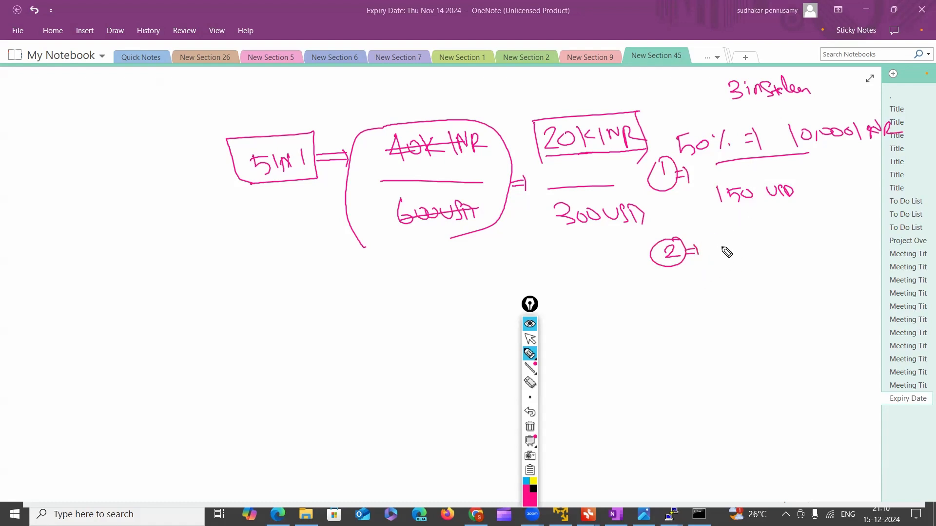
# Write "25% ⇒ 5,000 INR" for the second instalment
pyautogui.moveTo(716, 241)
pyautogui.mouseDown()
pyautogui.moveTo(731, 256)
pyautogui.moveTo(778, 239)
pyautogui.mouseUp()
pyautogui.click(752, 250)
pyautogui.moveTo(767, 244); pyautogui.dragTo(782, 250)
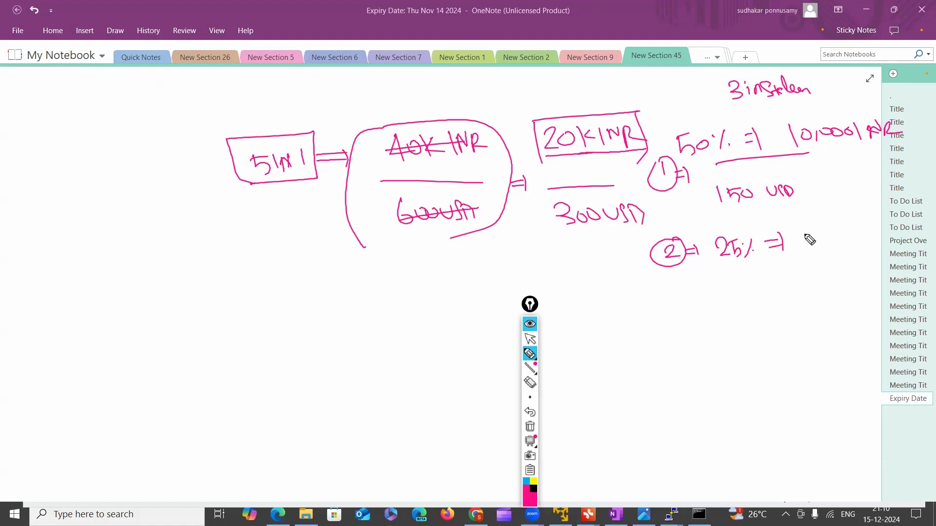
pyautogui.moveTo(808, 226)
pyautogui.mouseDown()
pyautogui.moveTo(812, 248)
pyautogui.moveTo(823, 228)
pyautogui.moveTo(858, 233)
pyautogui.mouseUp()
pyautogui.click(839, 232)
pyautogui.moveTo(826, 247); pyautogui.dragTo(826, 254)
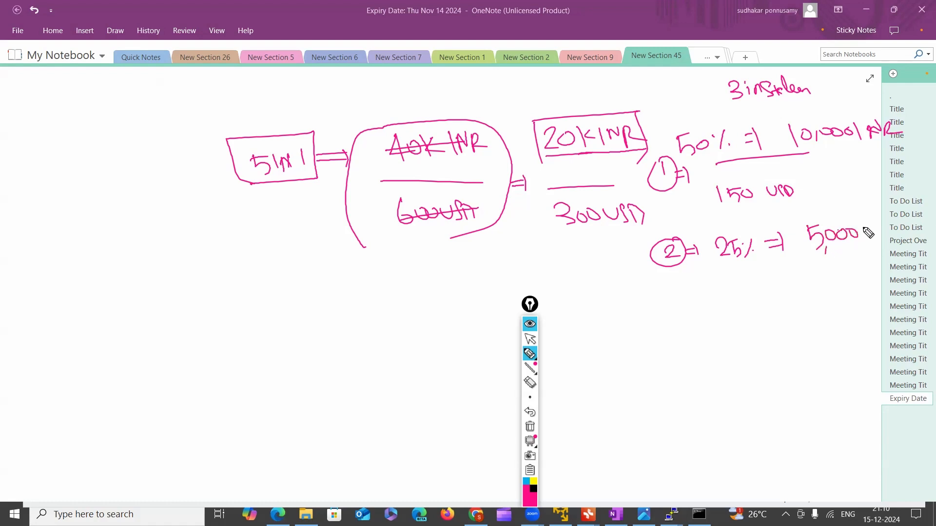
pyautogui.moveTo(878, 239)
pyautogui.mouseDown()
pyautogui.moveTo(886, 225)
pyautogui.moveTo(900, 229)
pyautogui.mouseUp()
# Underline the second instalment's row and write "75 USD" beneath it
pyautogui.moveTo(763, 275); pyautogui.dragTo(886, 264)
pyautogui.moveTo(773, 296)
pyautogui.mouseDown()
pyautogui.moveTo(789, 316)
pyautogui.moveTo(822, 313)
pyautogui.moveTo(832, 299)
pyautogui.mouseUp()
pyautogui.moveTo(842, 298)
pyautogui.mouseDown()
pyautogui.moveTo(835, 314)
pyautogui.moveTo(846, 316)
pyautogui.mouseUp()
pyautogui.moveTo(846, 297); pyautogui.dragTo(847, 316)
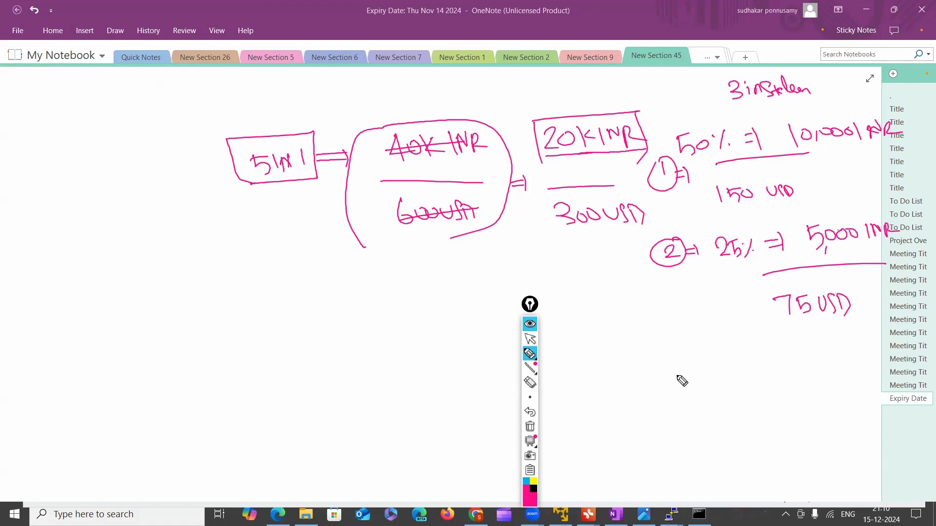
# Add a circled 3 with "25% ⇒ 5,000 INR" as the third instalment, and move the annotation toolbar beyond the "5 IN 1" box
pyautogui.moveTo(681, 371)
pyautogui.mouseDown()
pyautogui.moveTo(678, 390)
pyautogui.moveTo(695, 363)
pyautogui.mouseUp()
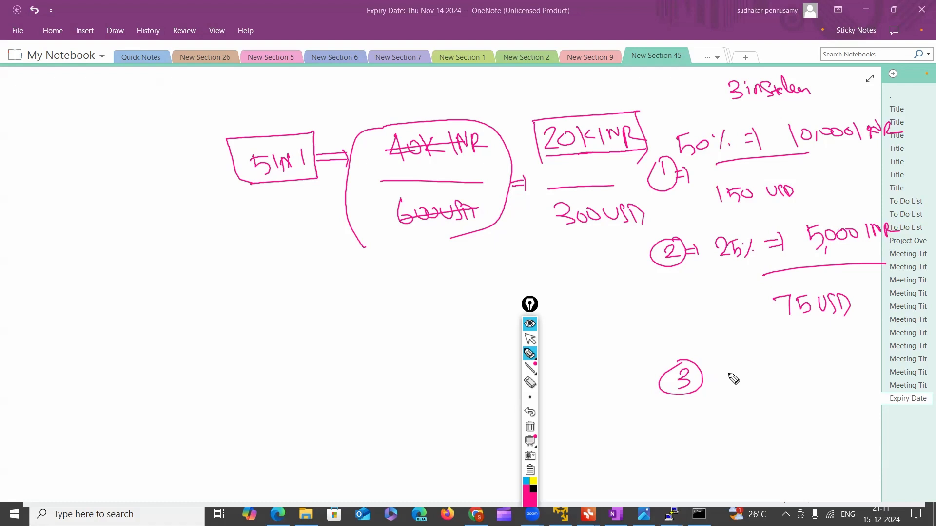
pyautogui.moveTo(734, 380); pyautogui.dragTo(910, 363)
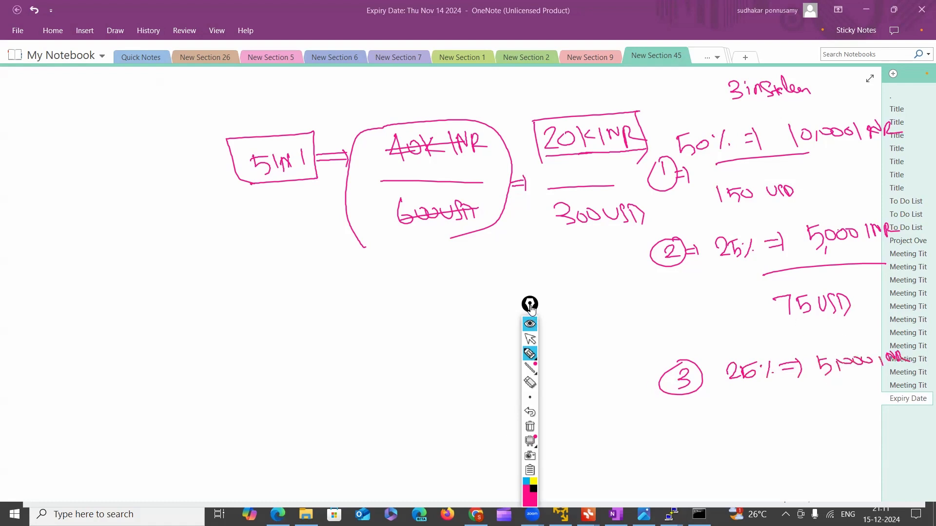
pyautogui.moveTo(529, 306); pyautogui.dragTo(96, 186)
pyautogui.click(96, 236)
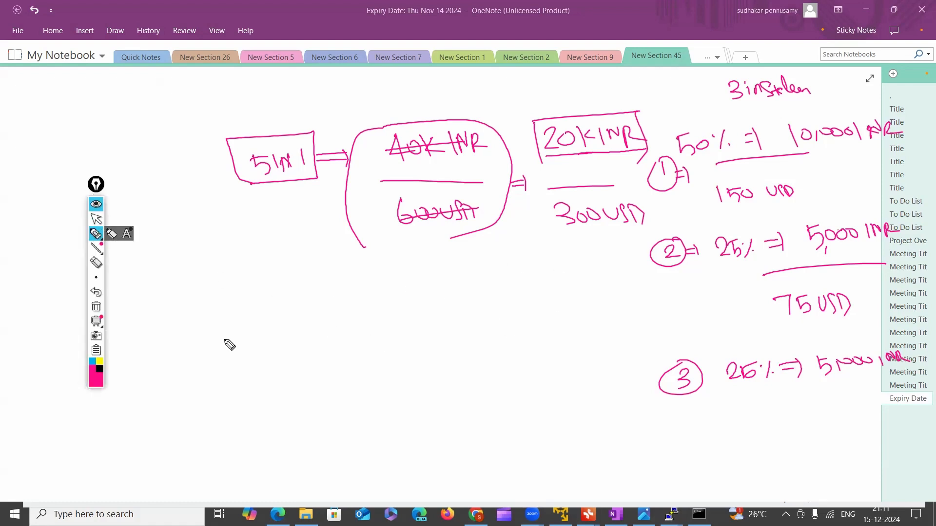
# Draw a tall bracket below 300 USD and put check marks beside the instalments
pyautogui.moveTo(552, 239)
pyautogui.mouseDown()
pyautogui.moveTo(550, 299)
pyautogui.moveTo(591, 366)
pyautogui.mouseUp()
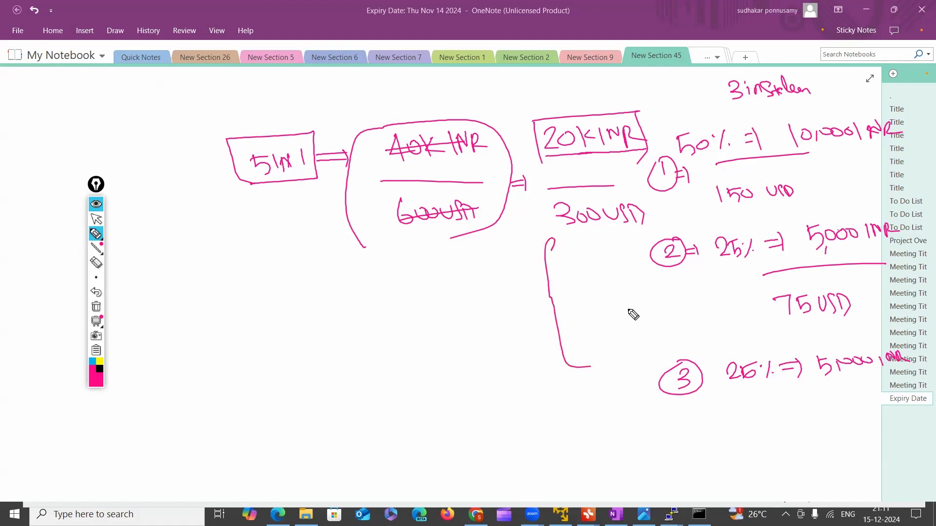
pyautogui.moveTo(667, 209); pyautogui.dragTo(681, 206)
pyautogui.moveTo(629, 271); pyautogui.dragTo(647, 276)
pyautogui.moveTo(641, 378); pyautogui.dragTo(659, 373)
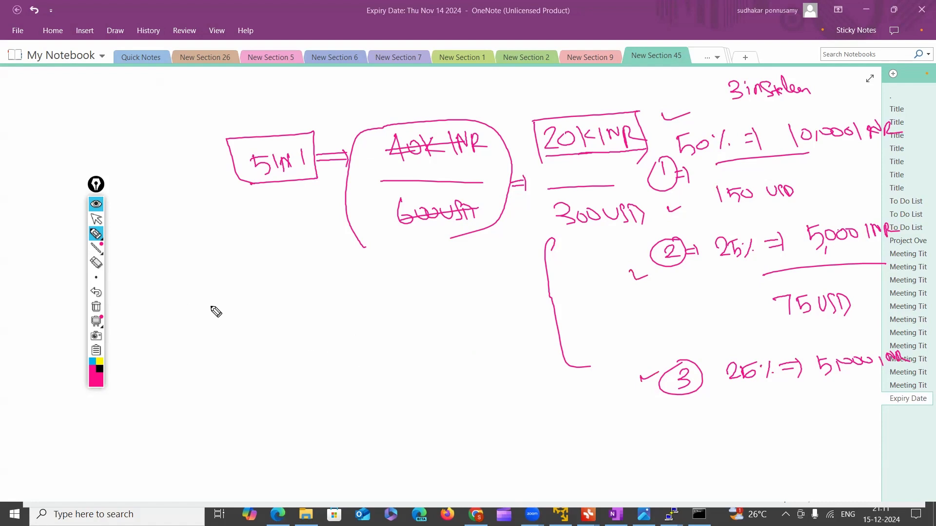
# Write "20,000 INR" and cross it out, write "15,000 INR" in a box beneath it, and draw a separating line below
pyautogui.moveTo(232, 289)
pyautogui.mouseDown()
pyautogui.moveTo(288, 293)
pyautogui.moveTo(291, 279)
pyautogui.moveTo(298, 304)
pyautogui.moveTo(299, 292)
pyautogui.moveTo(319, 291)
pyautogui.mouseUp()
pyautogui.moveTo(233, 301)
pyautogui.mouseDown()
pyautogui.moveTo(320, 291)
pyautogui.moveTo(309, 340)
pyautogui.moveTo(327, 340)
pyautogui.moveTo(325, 320)
pyautogui.moveTo(362, 325)
pyautogui.mouseUp()
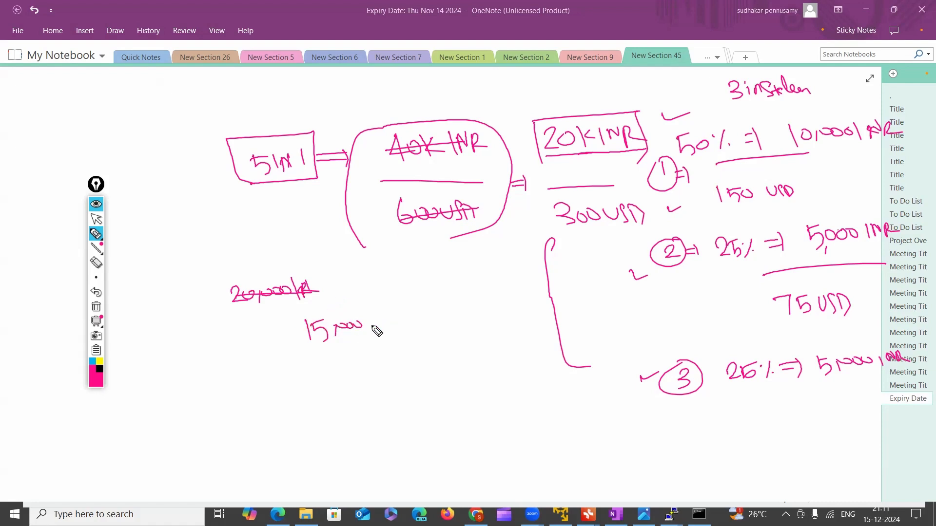
pyautogui.moveTo(297, 318)
pyautogui.mouseDown()
pyautogui.moveTo(355, 310)
pyautogui.moveTo(383, 343)
pyautogui.moveTo(363, 307)
pyautogui.moveTo(367, 328)
pyautogui.moveTo(395, 321)
pyautogui.mouseUp()
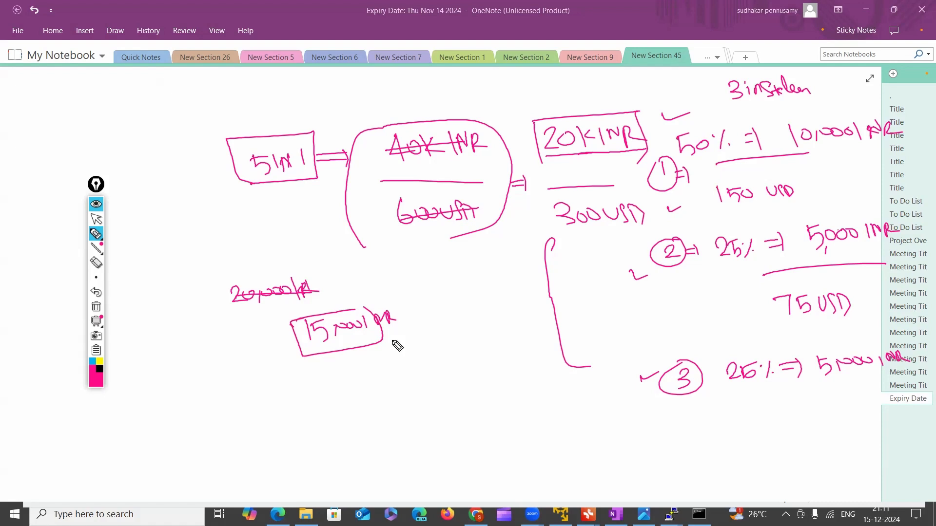
pyautogui.moveTo(237, 387); pyautogui.dragTo(420, 350)
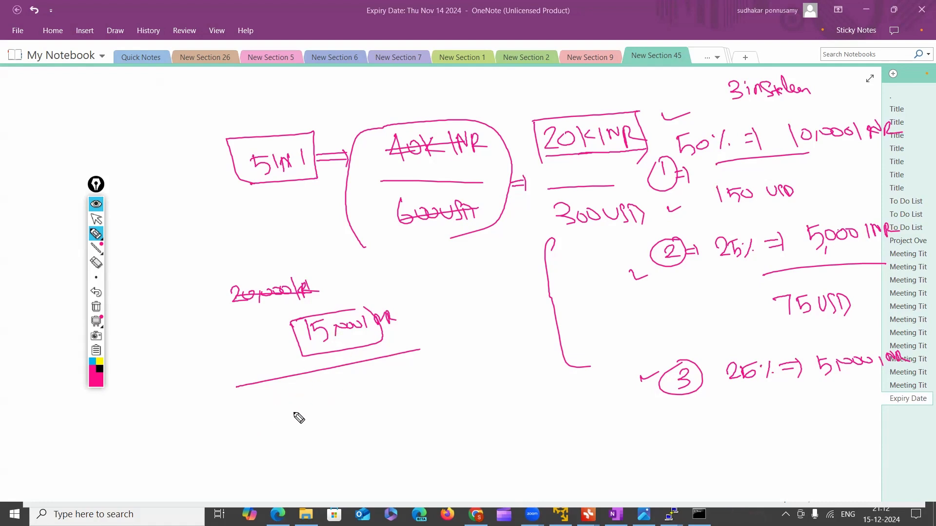
# Write "300 USD ⇒ 240 USD + TAX" below the separating line, circle TAX and underline the discounted amount
pyautogui.moveTo(276, 409)
pyautogui.mouseDown()
pyautogui.moveTo(279, 422)
pyautogui.moveTo(384, 412)
pyautogui.mouseUp()
pyautogui.moveTo(386, 403)
pyautogui.mouseDown()
pyautogui.moveTo(386, 417)
pyautogui.moveTo(506, 401)
pyautogui.moveTo(534, 386)
pyautogui.mouseUp()
pyautogui.moveTo(525, 385)
pyautogui.mouseDown()
pyautogui.moveTo(528, 398)
pyautogui.moveTo(575, 376)
pyautogui.moveTo(579, 385)
pyautogui.mouseUp()
pyautogui.click(558, 377)
pyautogui.moveTo(582, 376)
pyautogui.mouseDown()
pyautogui.moveTo(586, 384)
pyautogui.moveTo(563, 378)
pyautogui.moveTo(566, 364)
pyautogui.mouseUp()
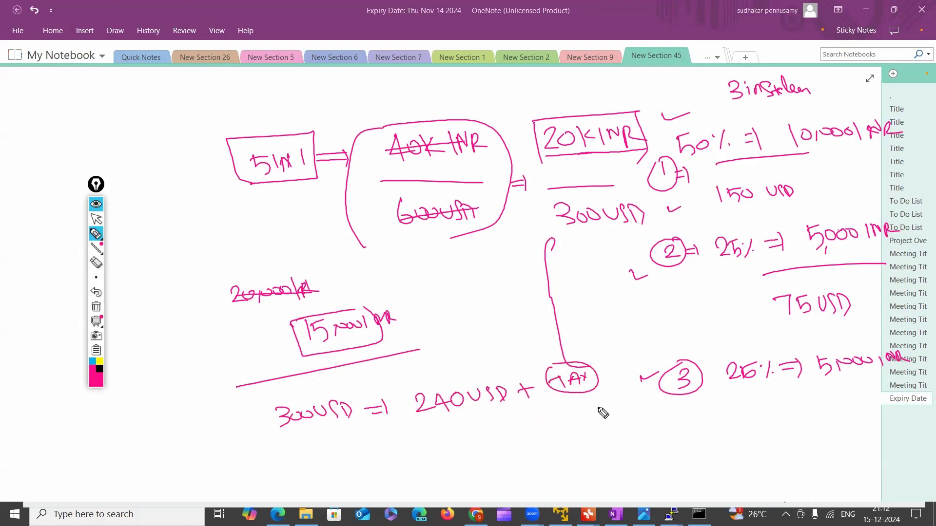
pyautogui.moveTo(427, 431); pyautogui.dragTo(571, 406)
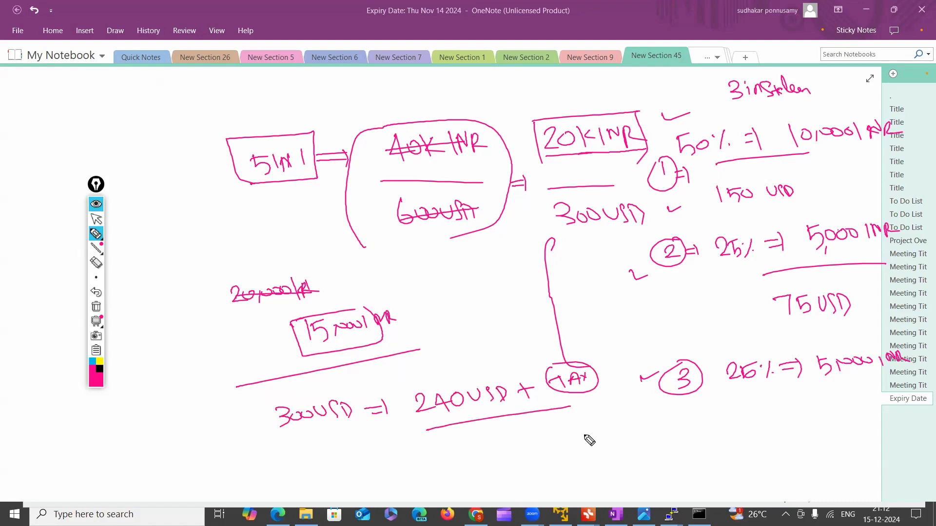
# Note the payment methods: an underlined, circled "Paypal" below the USD price, and "IMPS" and "UPI" beside the "5 IN 1" box
pyautogui.moveTo(622, 438)
pyautogui.mouseDown()
pyautogui.moveTo(657, 441)
pyautogui.moveTo(651, 460)
pyautogui.moveTo(675, 445)
pyautogui.mouseUp()
pyautogui.moveTo(621, 470)
pyautogui.mouseDown()
pyautogui.moveTo(690, 428)
pyautogui.moveTo(632, 474)
pyautogui.moveTo(685, 463)
pyautogui.mouseUp()
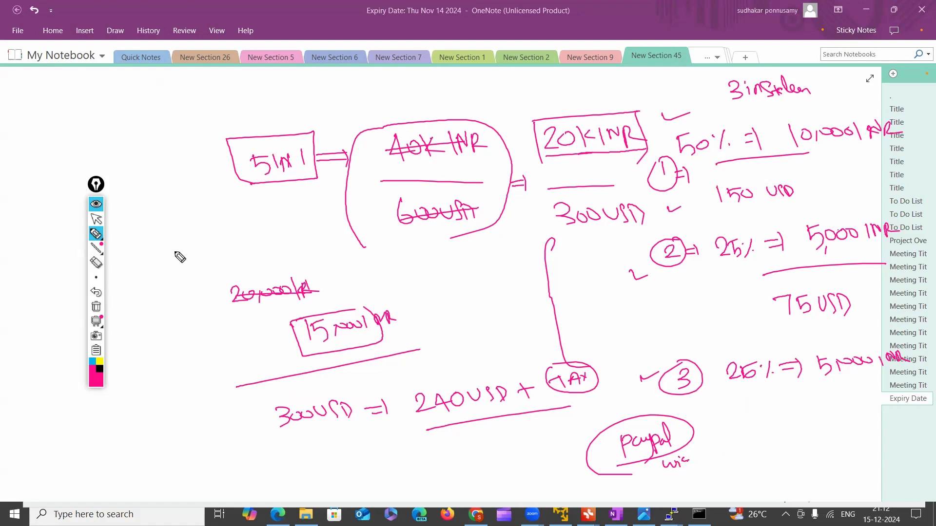
pyautogui.moveTo(96, 189); pyautogui.dragTo(89, 212)
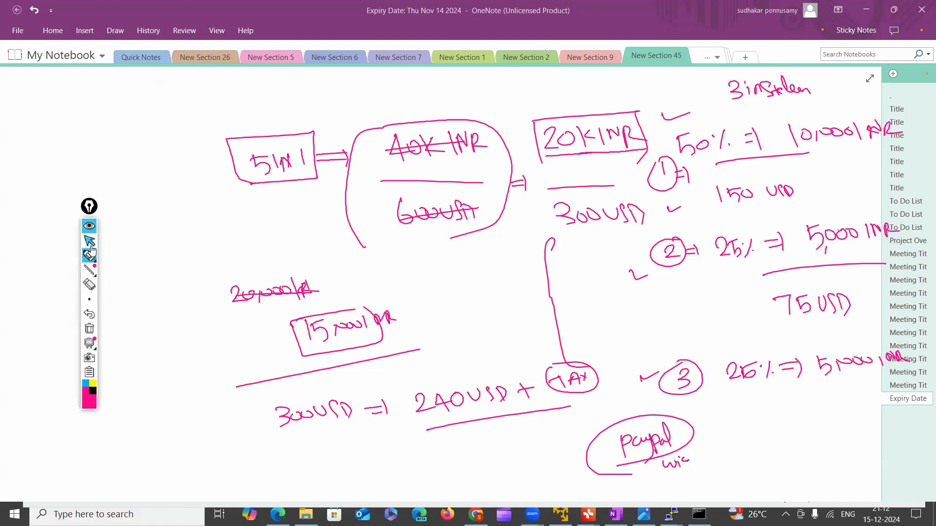
pyautogui.moveTo(89, 107)
pyautogui.mouseDown()
pyautogui.moveTo(99, 136)
pyautogui.moveTo(125, 117)
pyautogui.moveTo(119, 165)
pyautogui.moveTo(125, 152)
pyautogui.moveTo(157, 158)
pyautogui.mouseUp()
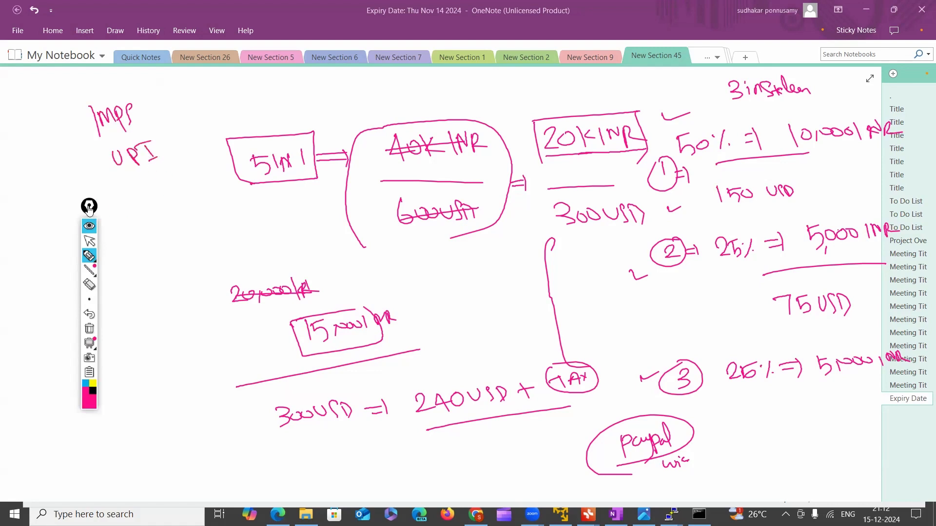
# Move the annotation toolbar over the page list, and write the contact phone number below UPI with an arrow, underline and box
pyautogui.moveTo(88, 206); pyautogui.dragTo(85, 248)
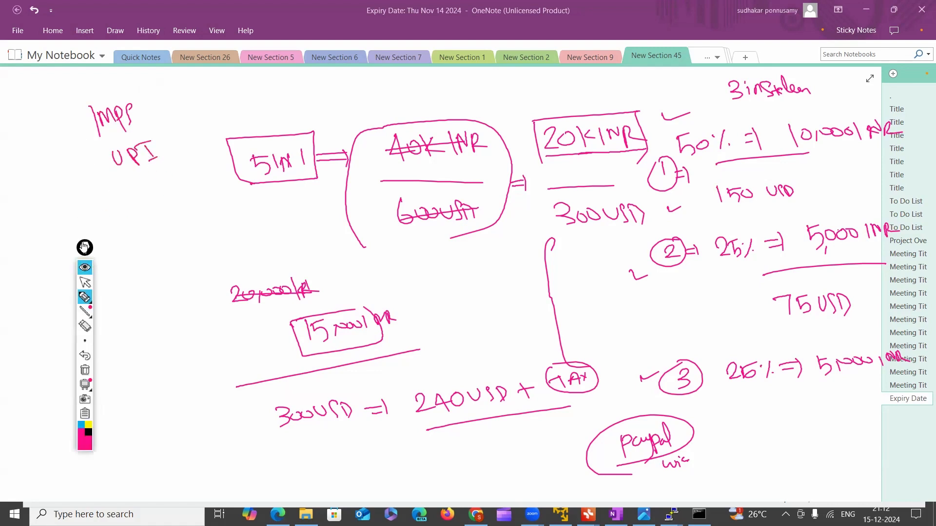
pyautogui.click(100, 297)
pyautogui.moveTo(86, 300)
pyautogui.moveTo(92, 252); pyautogui.dragTo(900, 198)
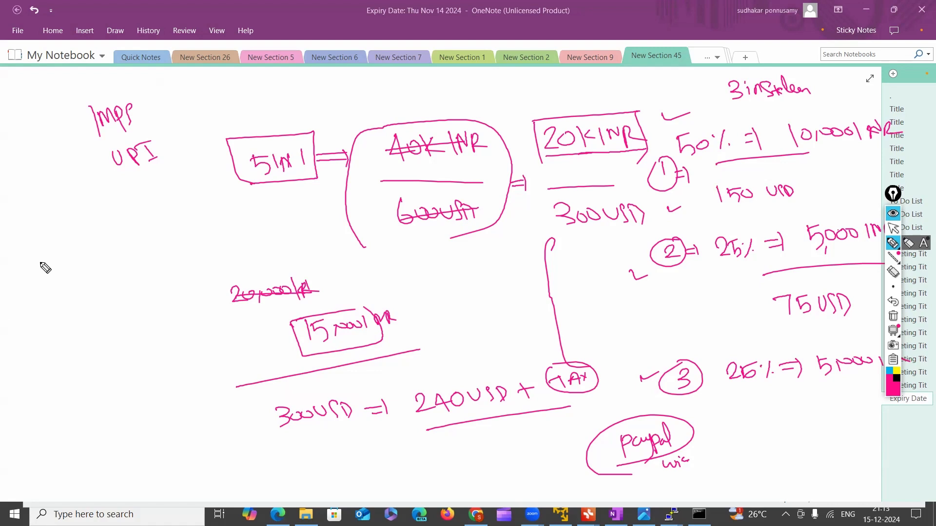
pyautogui.moveTo(33, 267)
pyautogui.mouseDown()
pyautogui.moveTo(49, 267)
pyautogui.moveTo(49, 280)
pyautogui.moveTo(89, 276)
pyautogui.moveTo(92, 265)
pyautogui.moveTo(105, 272)
pyautogui.moveTo(109, 261)
pyautogui.moveTo(112, 275)
pyautogui.moveTo(139, 269)
pyautogui.mouseUp()
pyautogui.moveTo(138, 256)
pyautogui.mouseDown()
pyautogui.moveTo(157, 271)
pyautogui.moveTo(191, 256)
pyautogui.moveTo(202, 270)
pyautogui.moveTo(213, 254)
pyautogui.moveTo(258, 255)
pyautogui.moveTo(255, 264)
pyautogui.mouseUp()
pyautogui.moveTo(111, 293)
pyautogui.mouseDown()
pyautogui.moveTo(286, 267)
pyautogui.moveTo(84, 246)
pyautogui.moveTo(109, 290)
pyautogui.mouseUp()
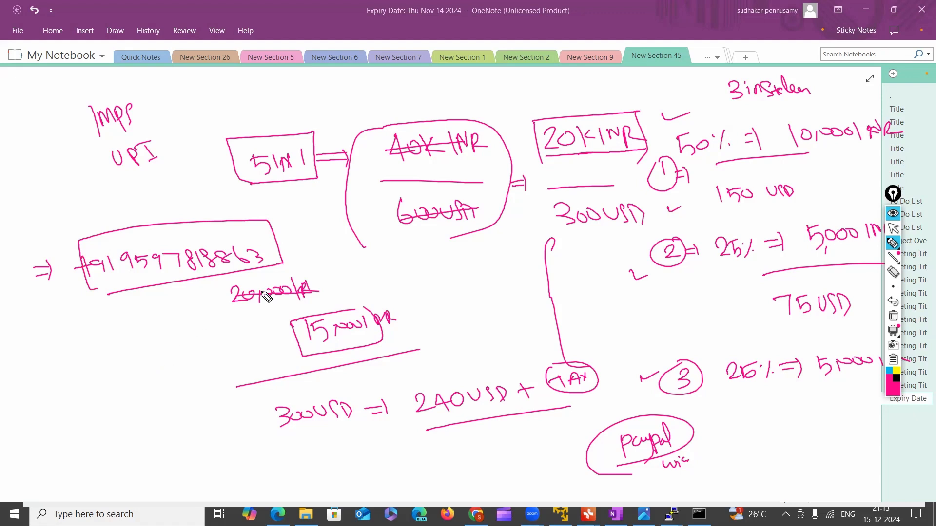
# Return to the annotation pointer and clear all handwritten annotations from the page
pyautogui.click(888, 230)
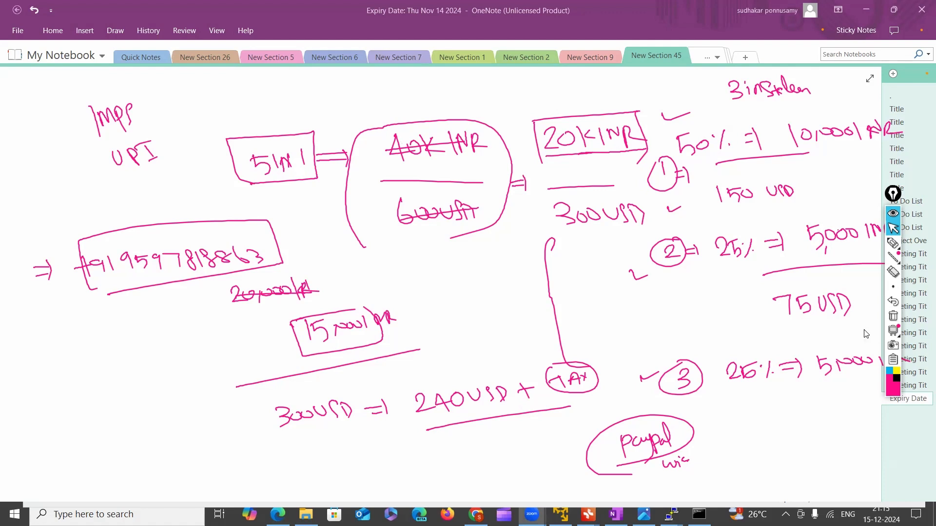
pyautogui.click(893, 316)
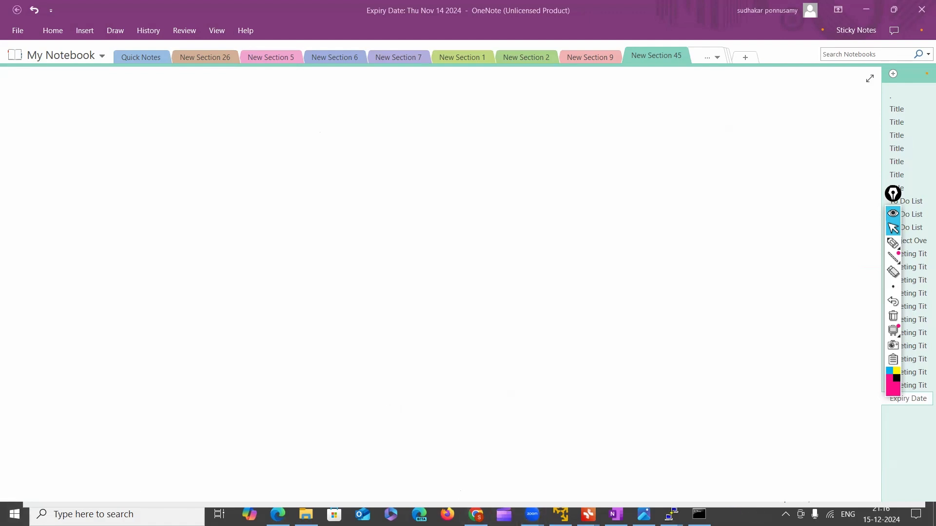
# Consult the system calendar for December 2024 and close it again
pyautogui.click(882, 515)
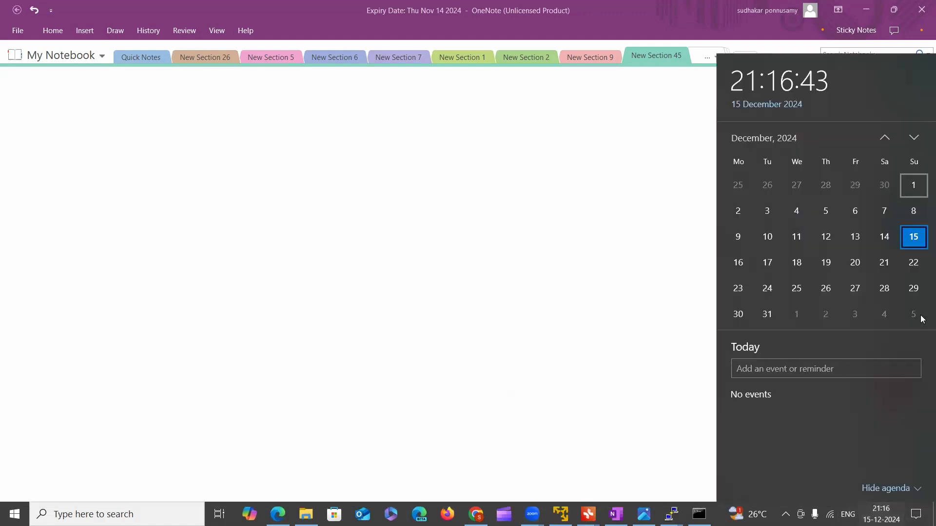
pyautogui.press('Escape')
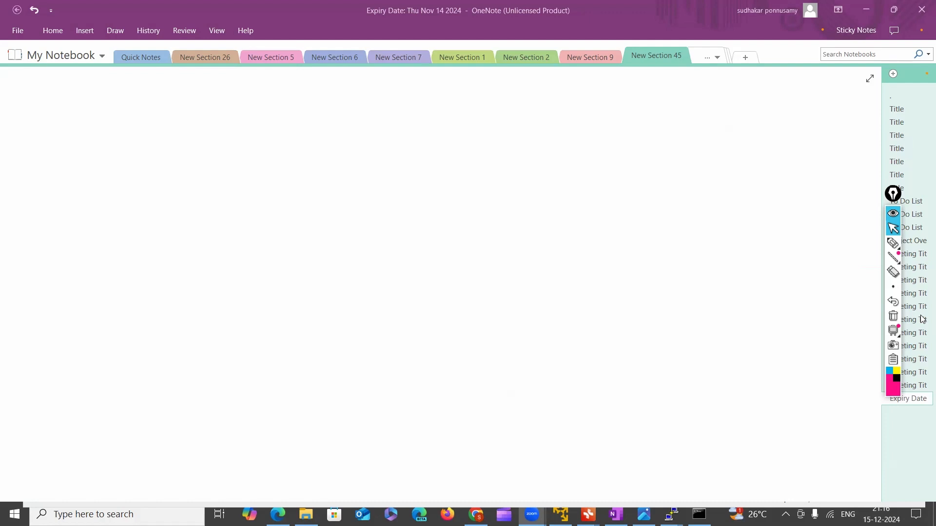